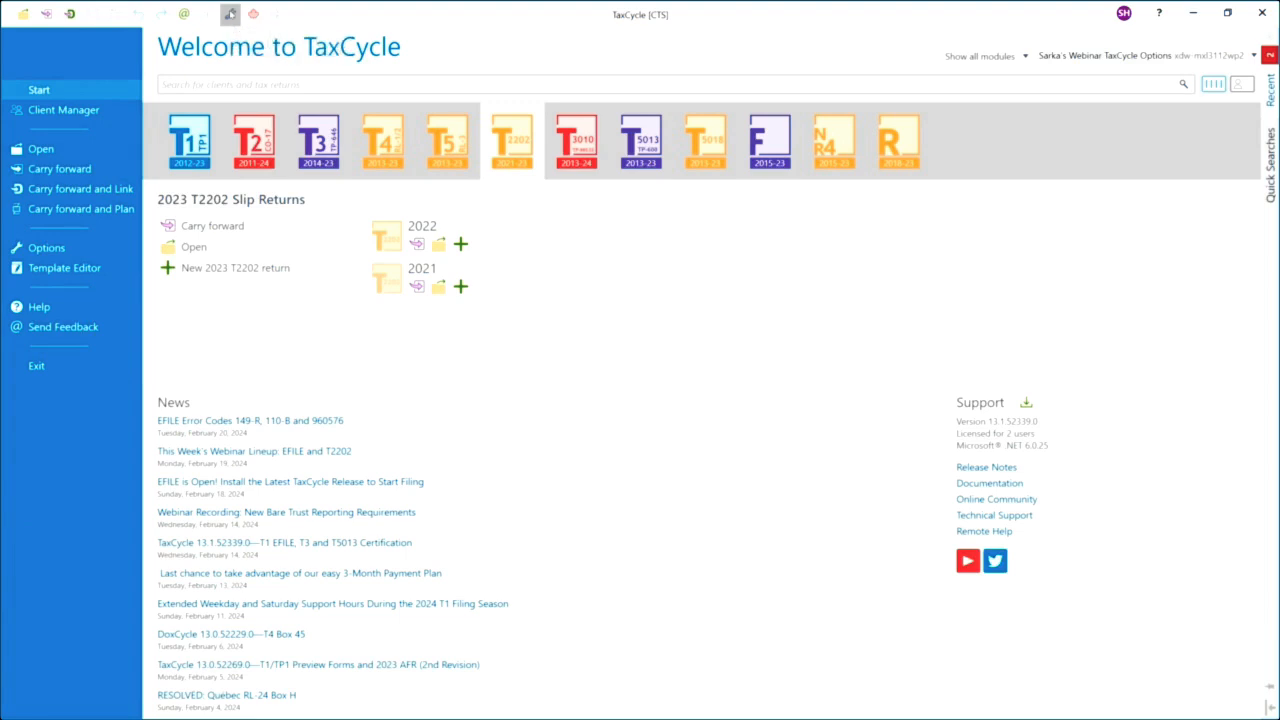
Step: Open the TaxCycle Options window from the Start screen
left_click(230, 13)
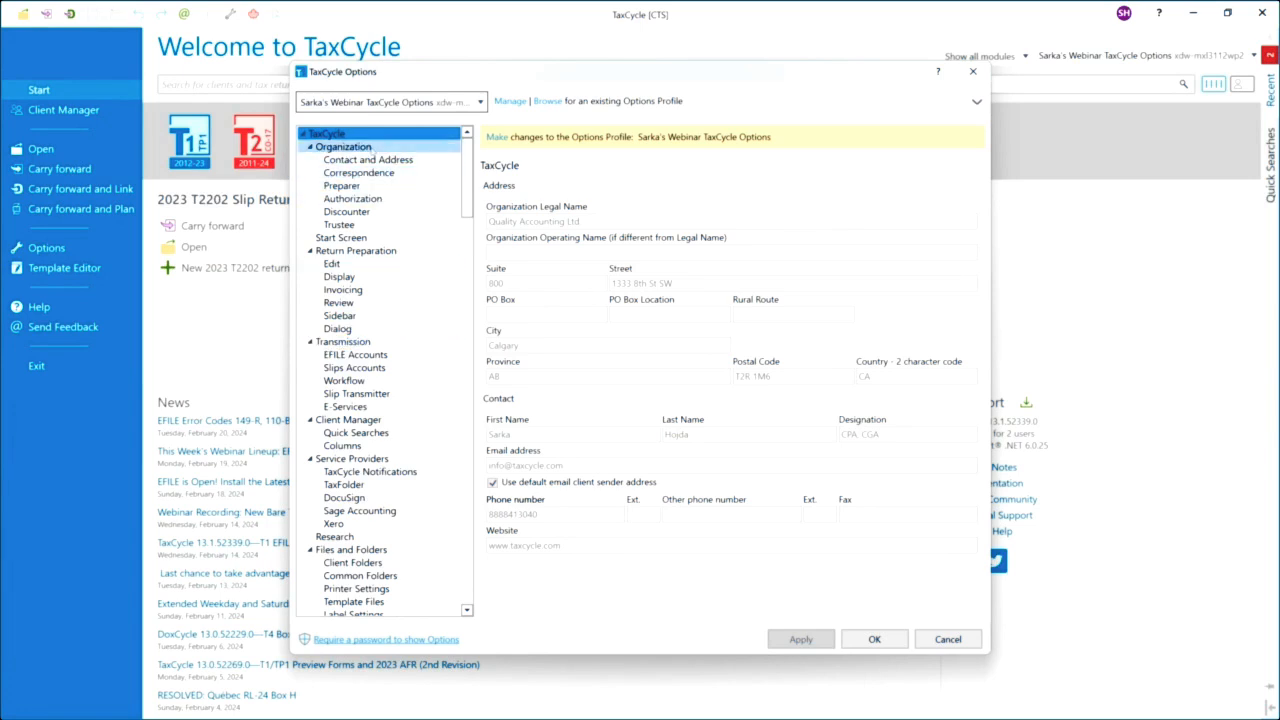
Step: Show the Transmission > Slips Accounts credentials page in Options
left_click(345, 368)
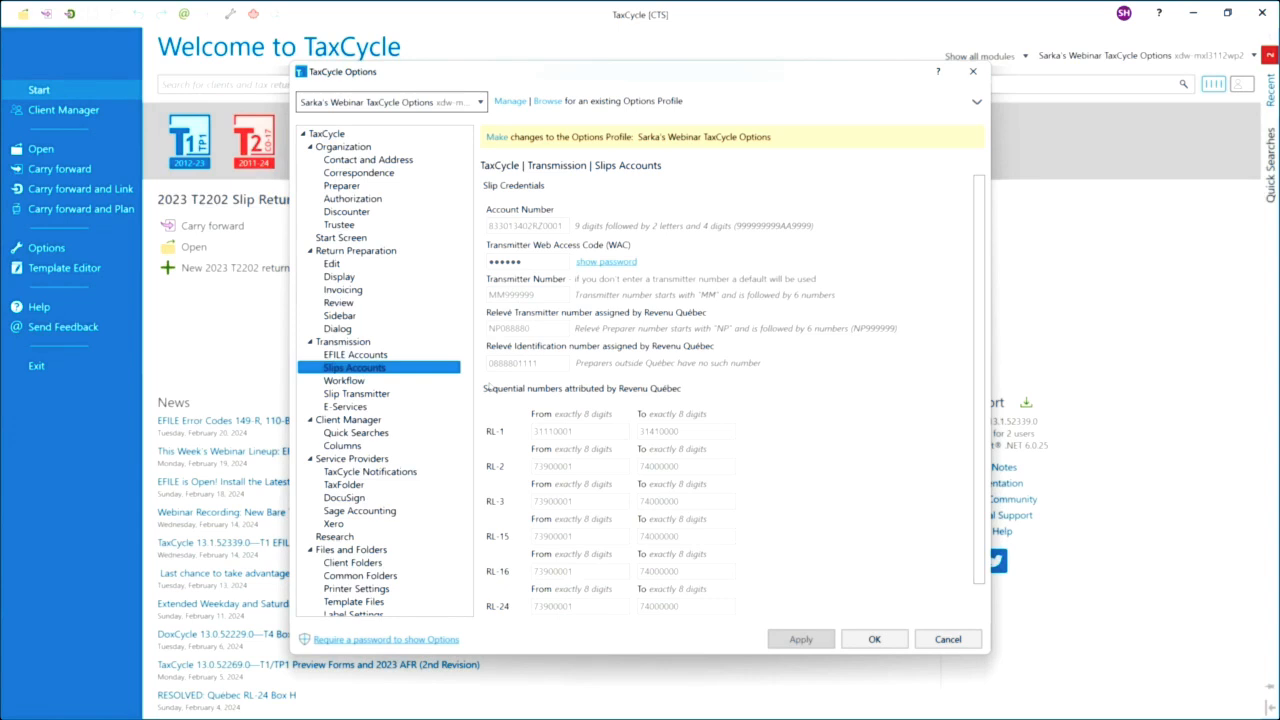
Step: View the Slip Transmitter contact details, then bring up the tree's context menu on EFILE Accounts
left_click(390, 393)
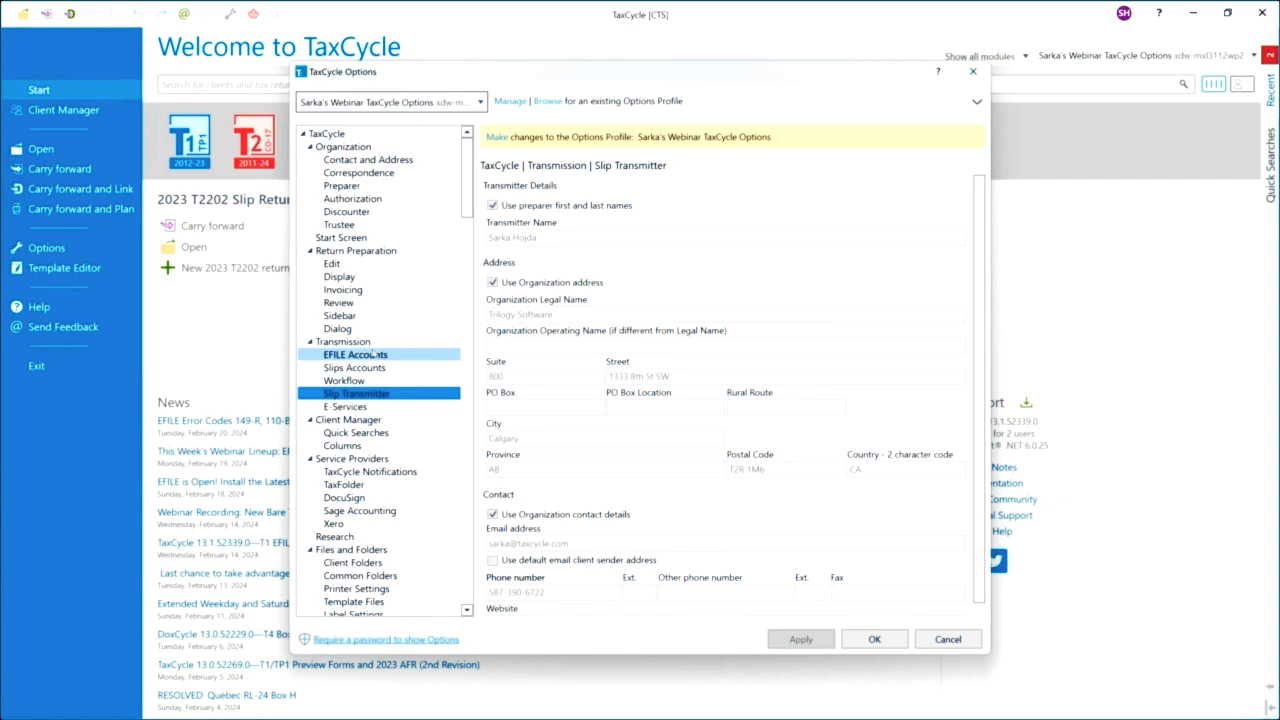
right_click(373, 354)
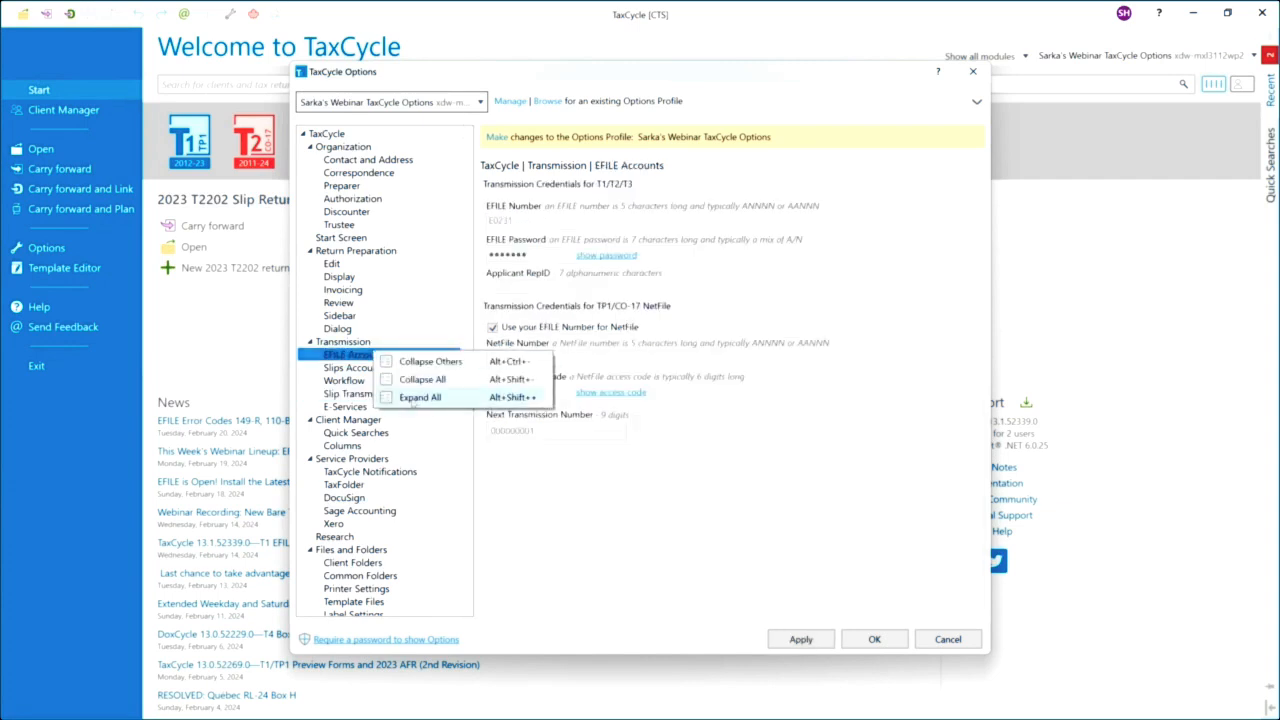
Step: Collapse the tree and view T2202 File Naming 2023 and New File 2023 carry-forward options
left_click(416, 383)
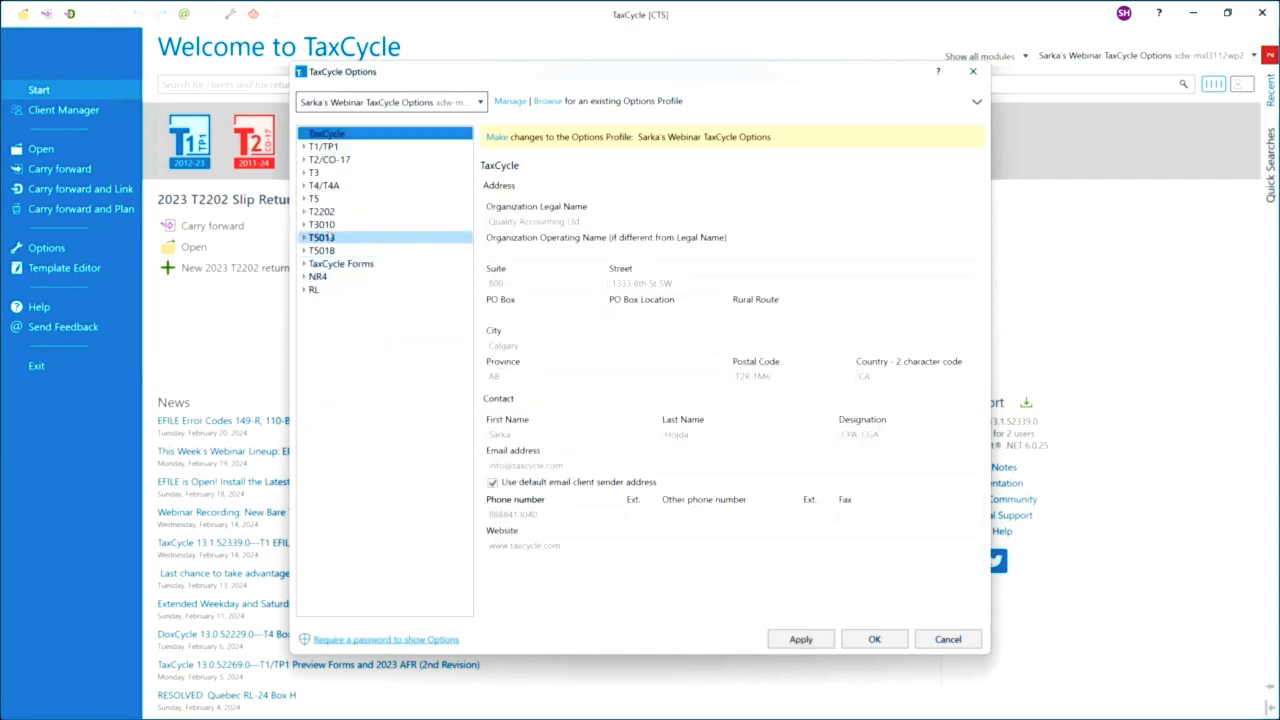
left_click(304, 212)
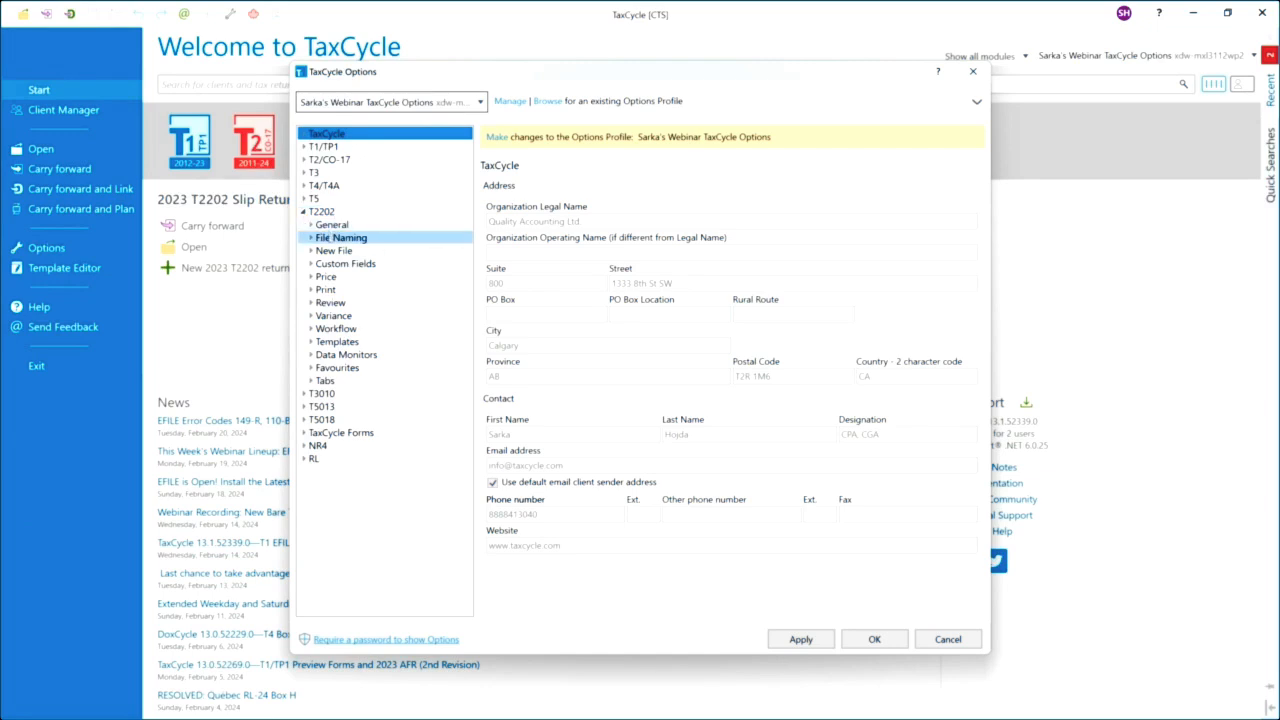
left_click(331, 239)
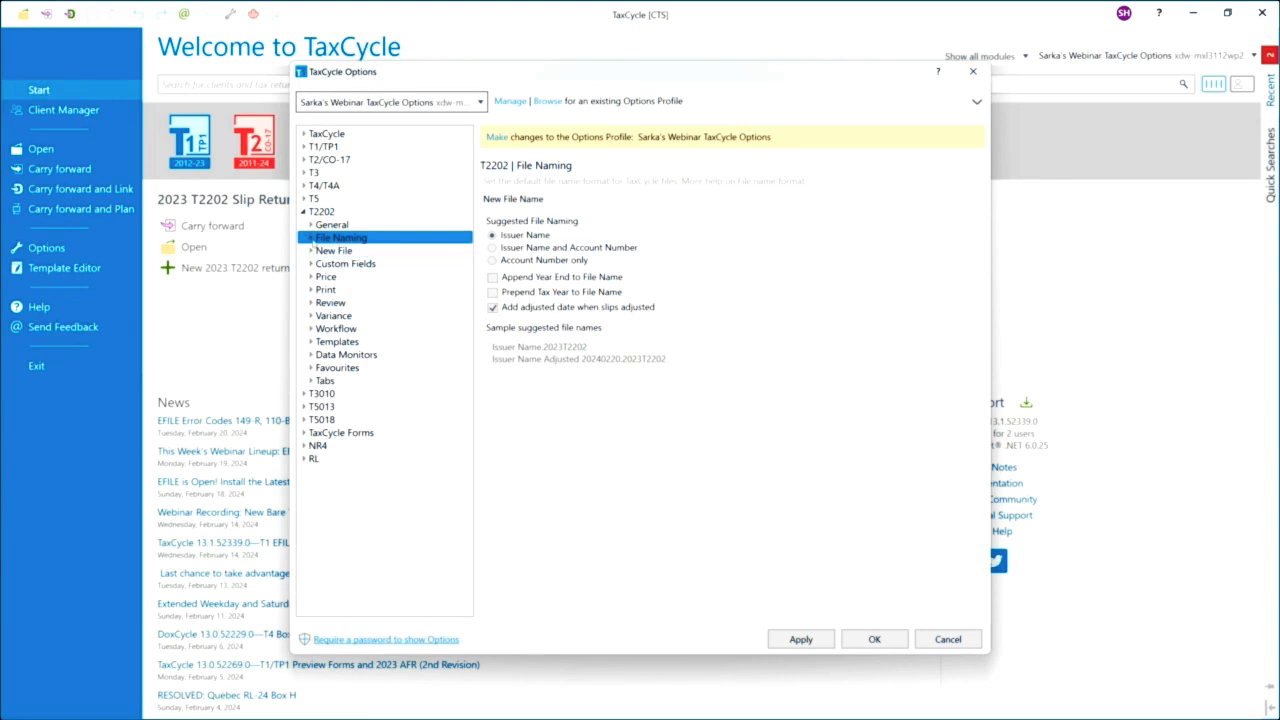
left_click(311, 239)
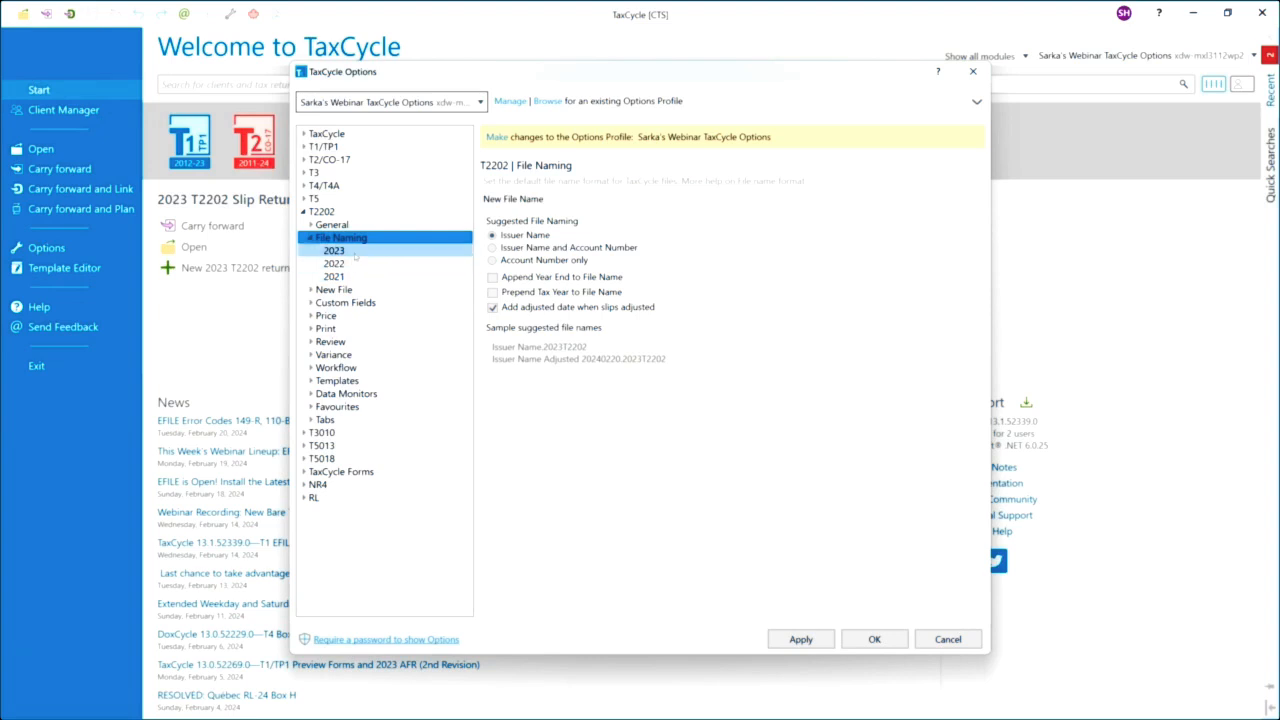
left_click(341, 252)
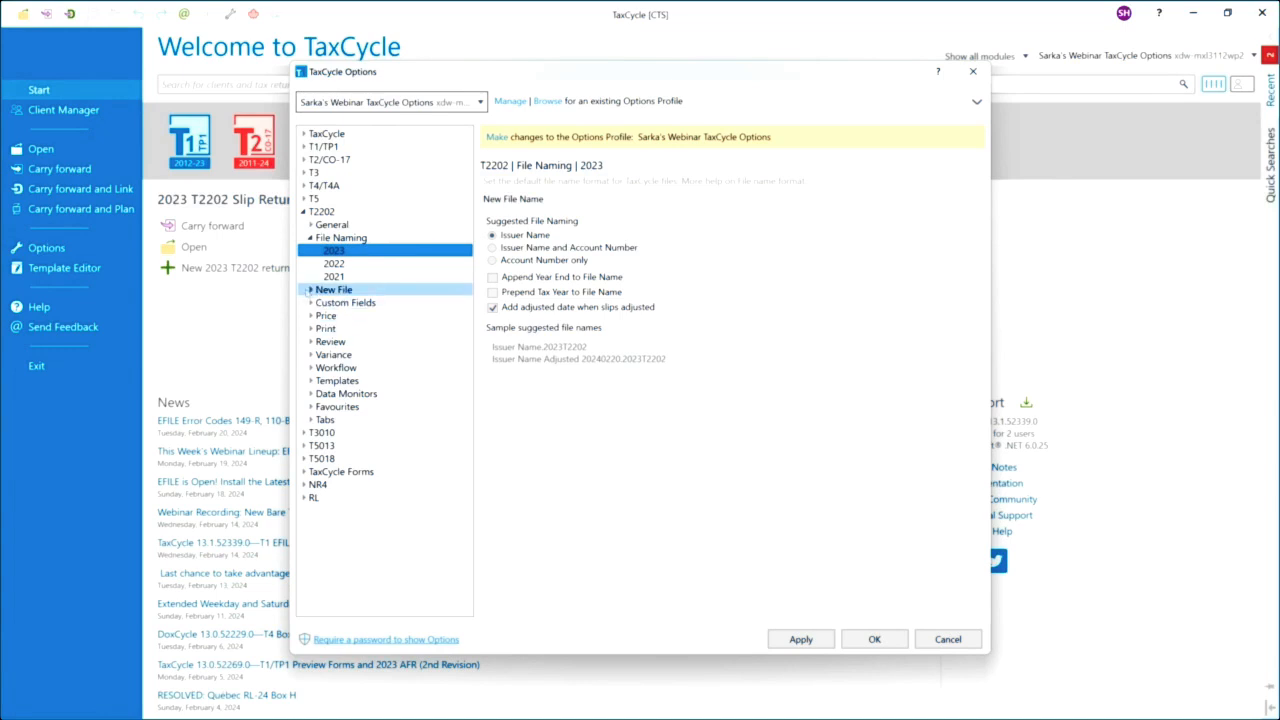
left_click(310, 289)
left_click(333, 302)
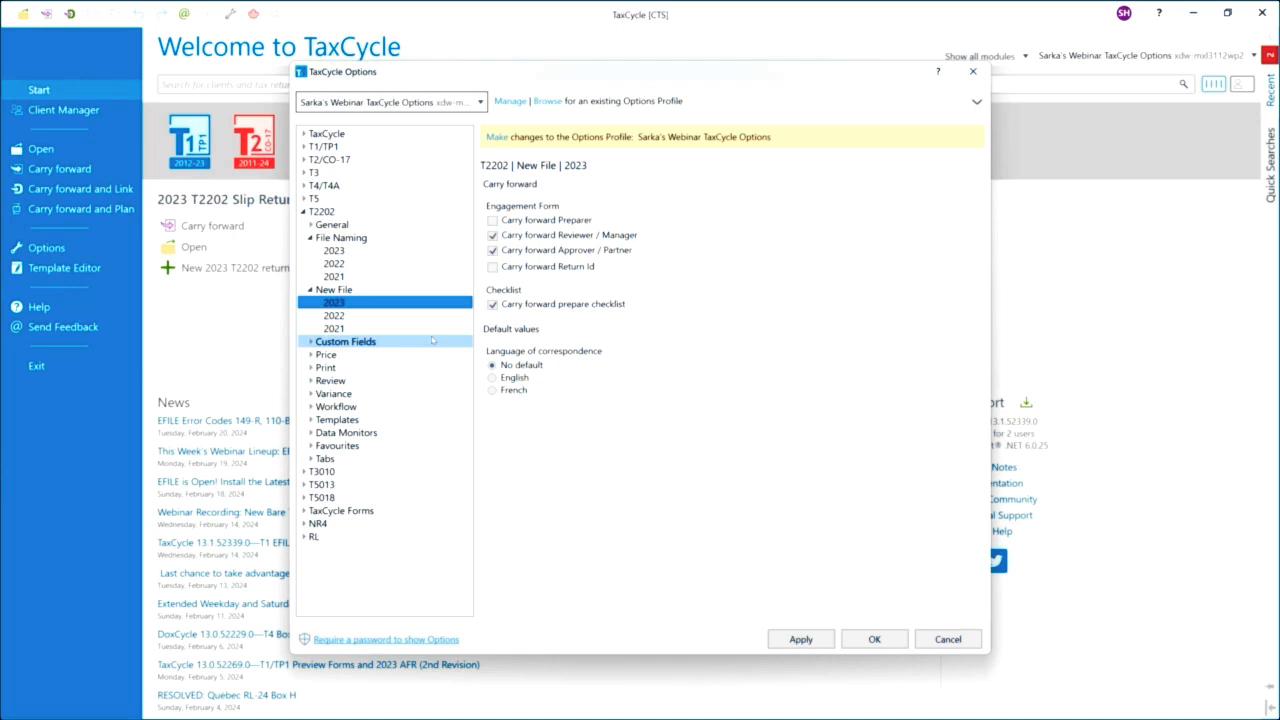
Step: Review T2202 Price and Print 2023 settings, make the profile editable, and edit the CRA copy print set
left_click(327, 356)
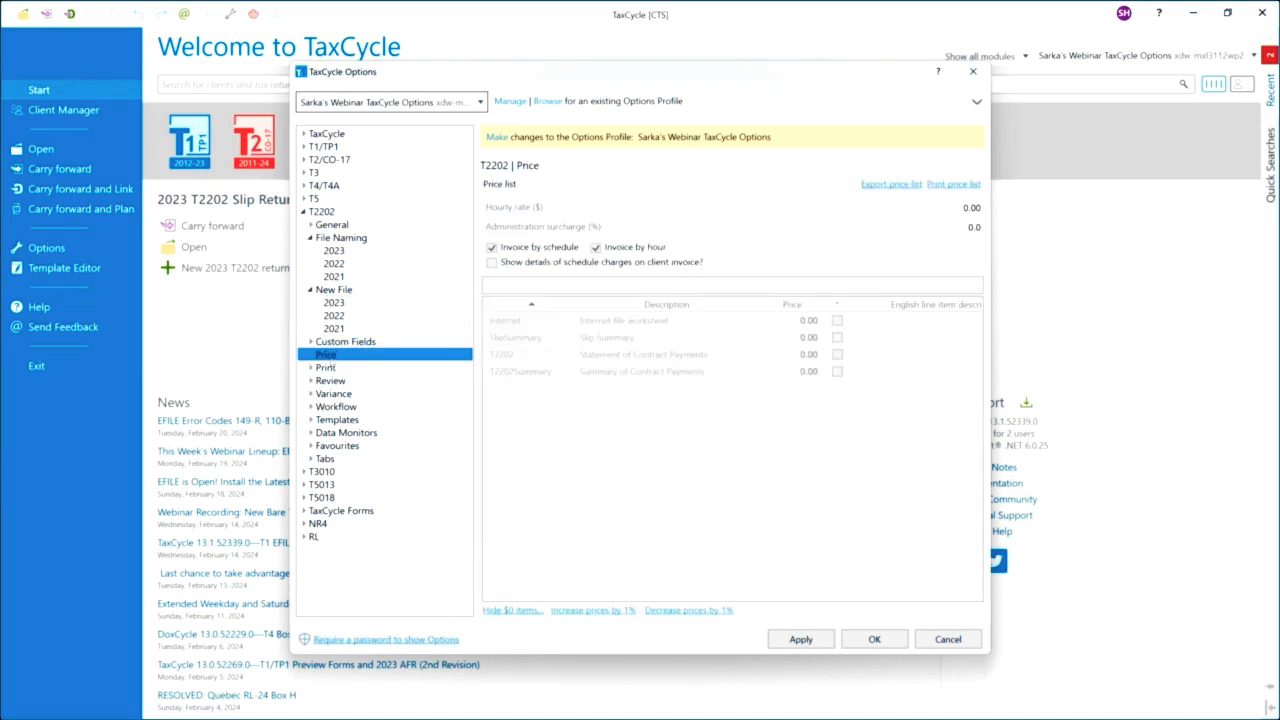
left_click(312, 356)
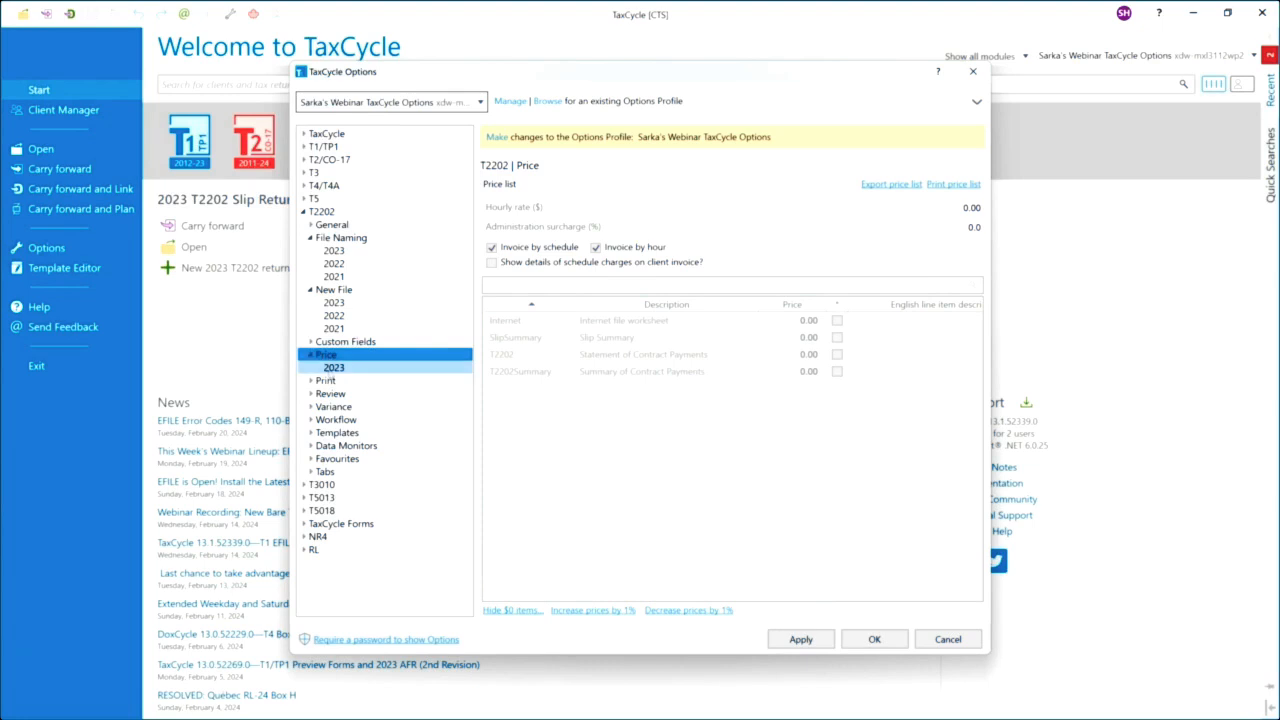
left_click(334, 367)
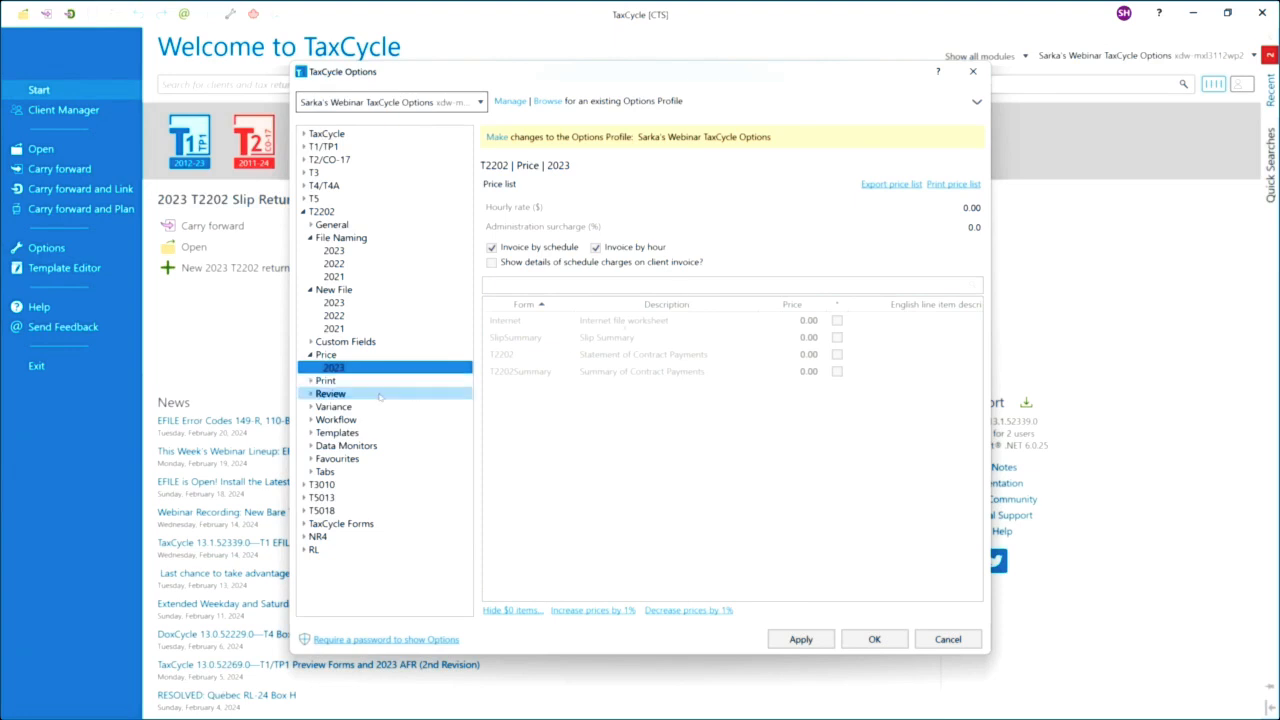
left_click(314, 381)
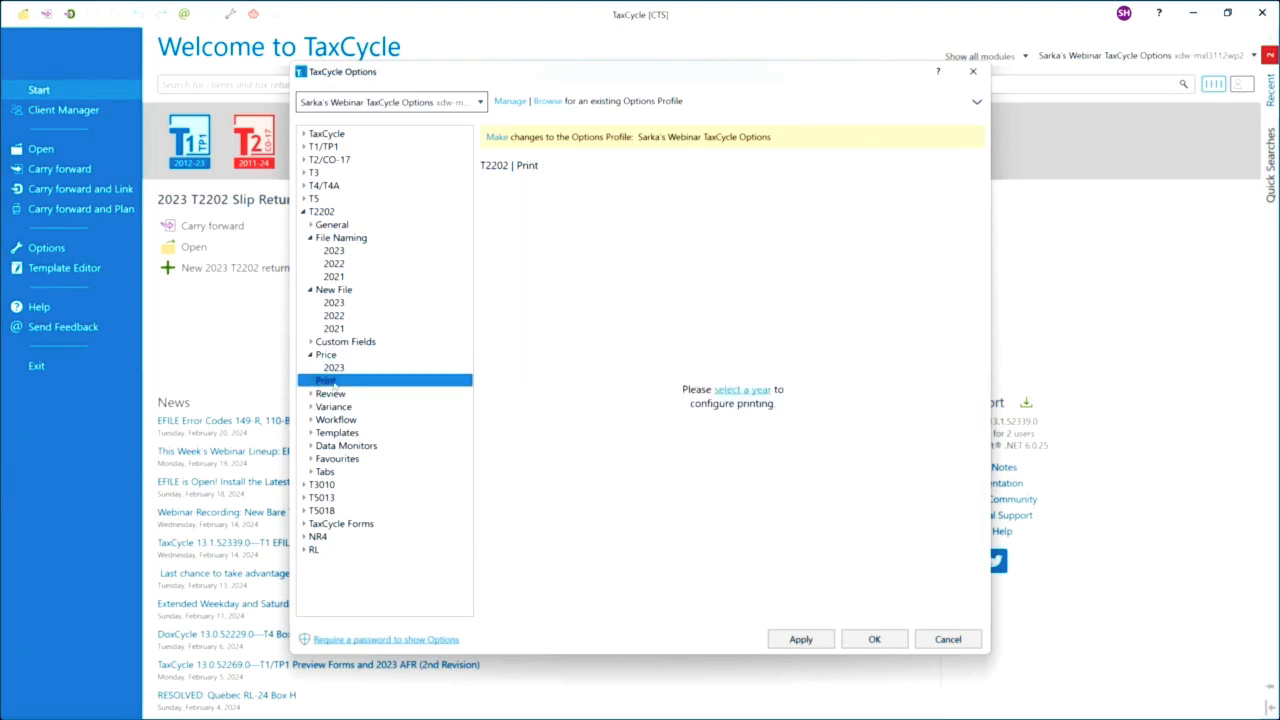
left_click(332, 393)
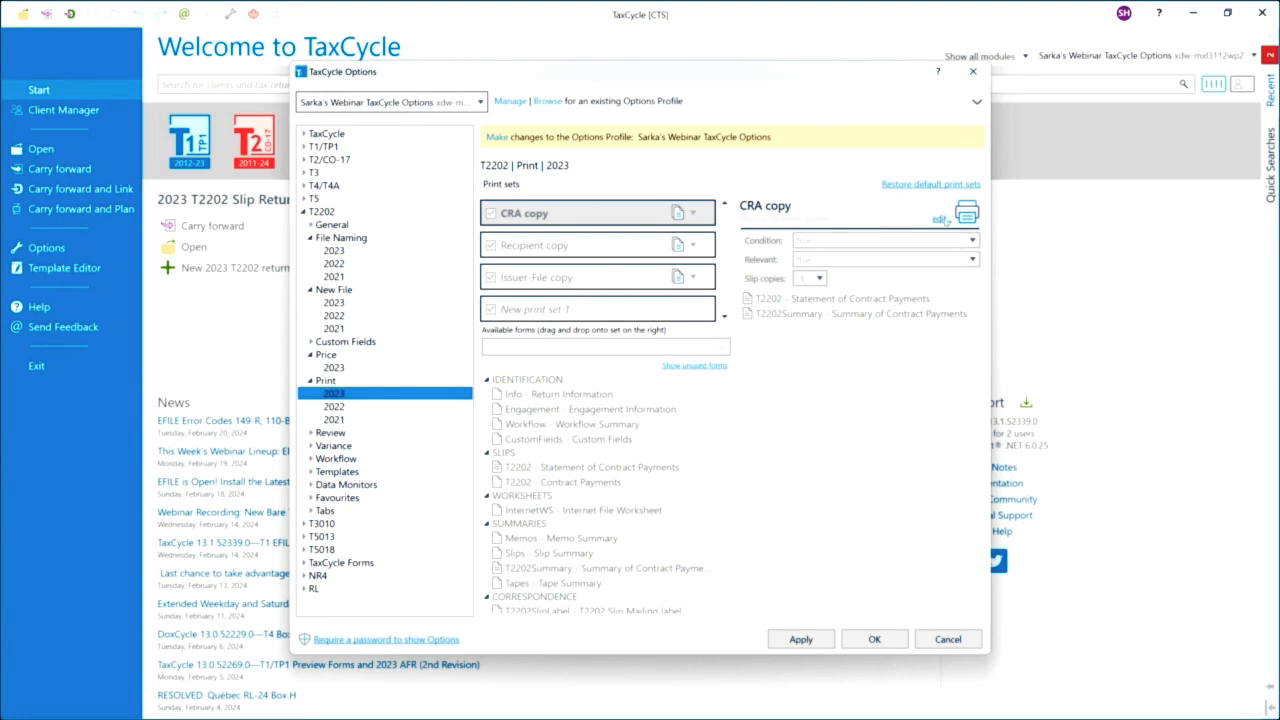
left_click(497, 138)
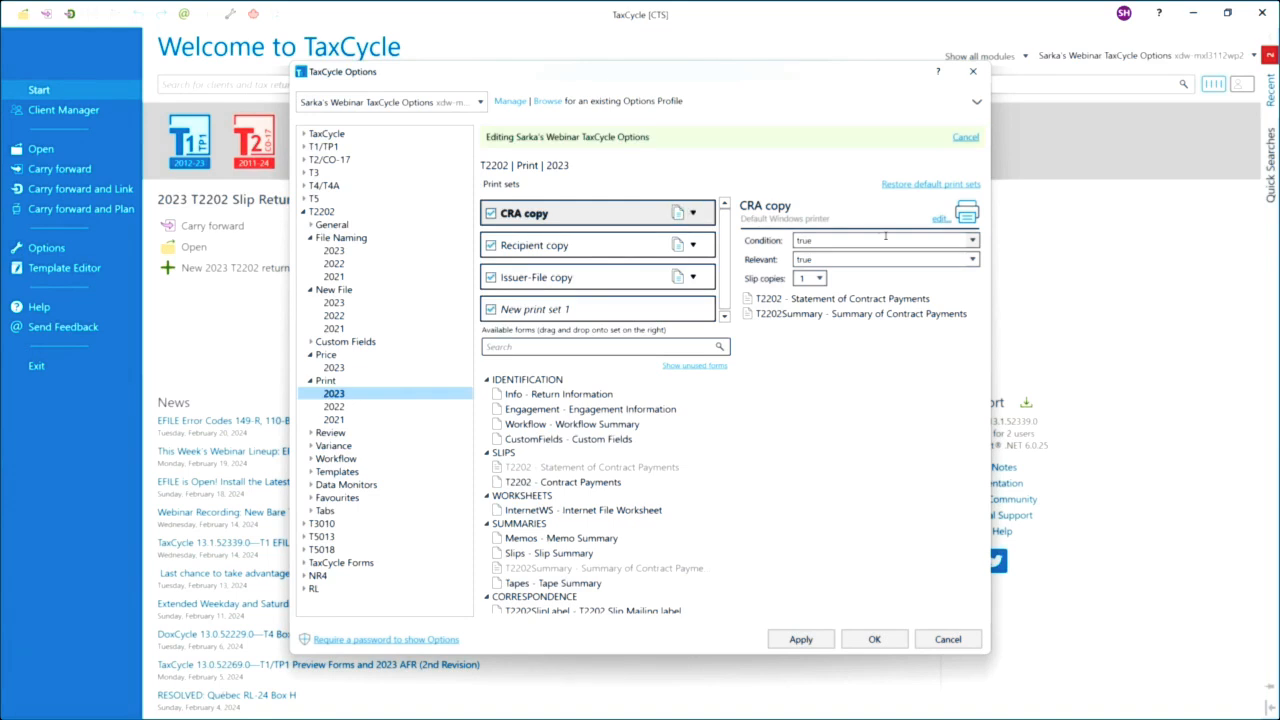
left_click(940, 220)
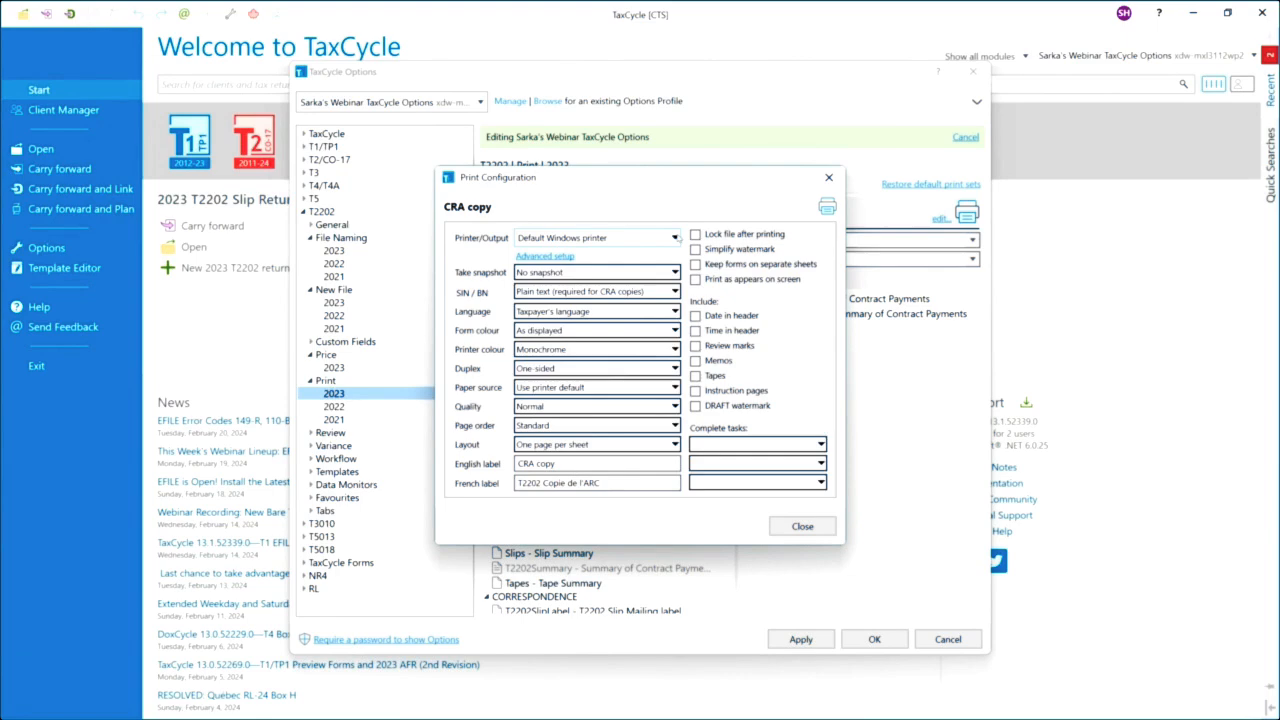
Step: Keep the CRA copy on the default Windows printer with No snapshot, and close its configuration
left_click(677, 238)
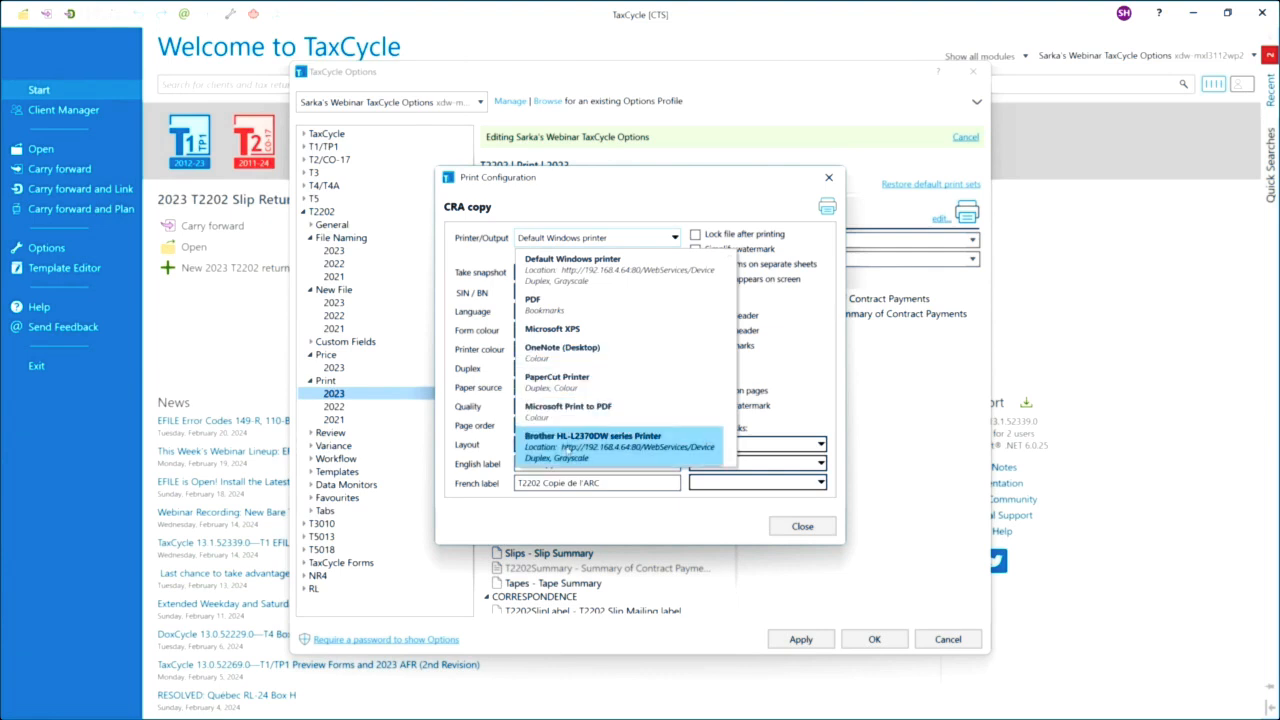
left_click(614, 196)
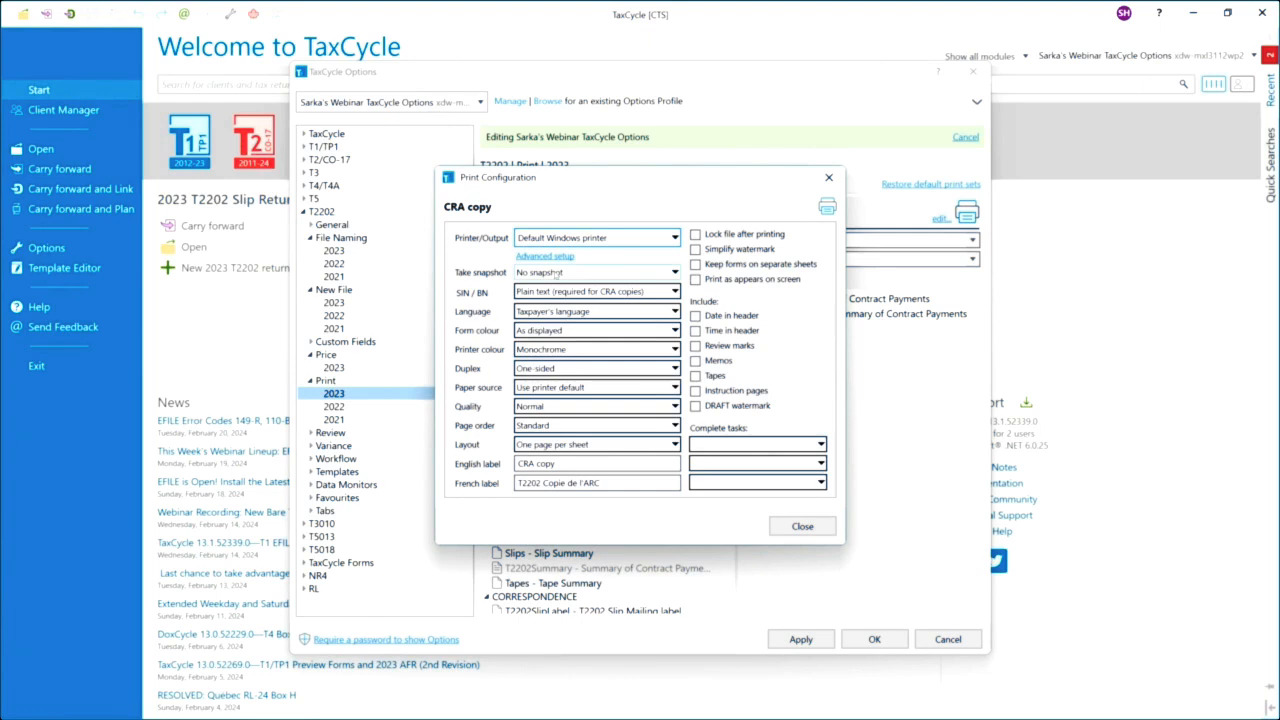
left_click(556, 273)
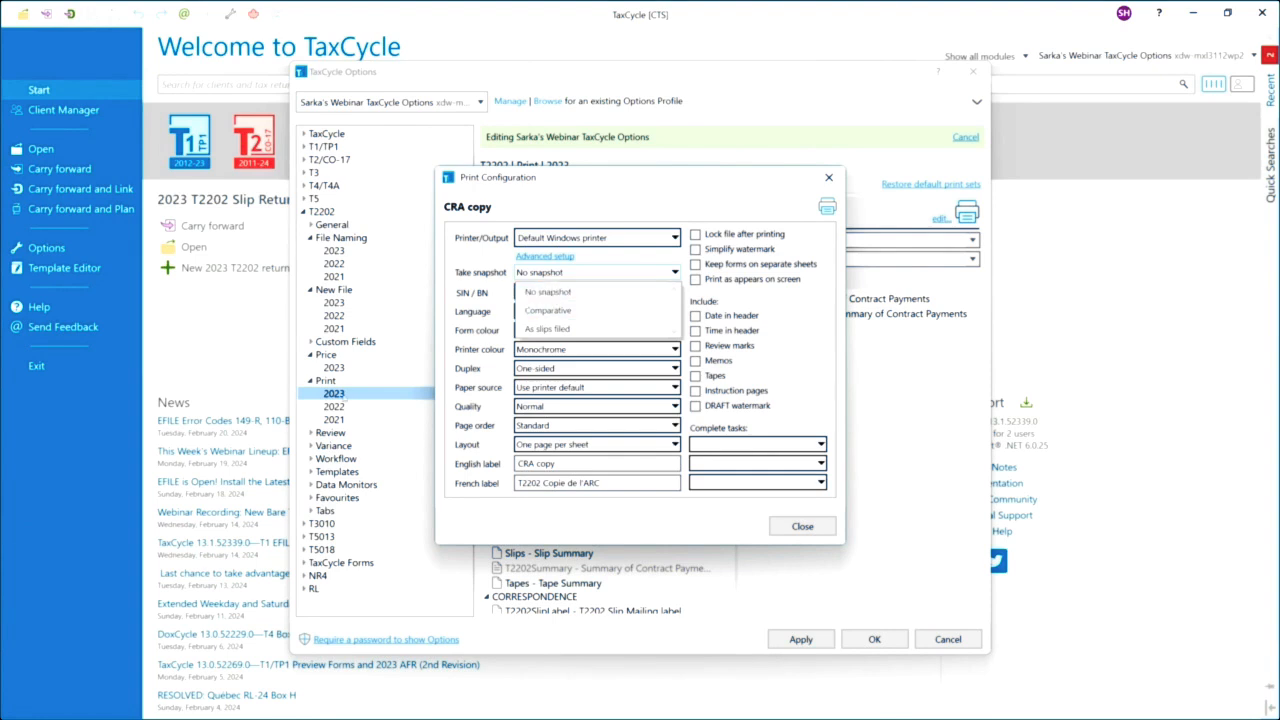
left_click(474, 263)
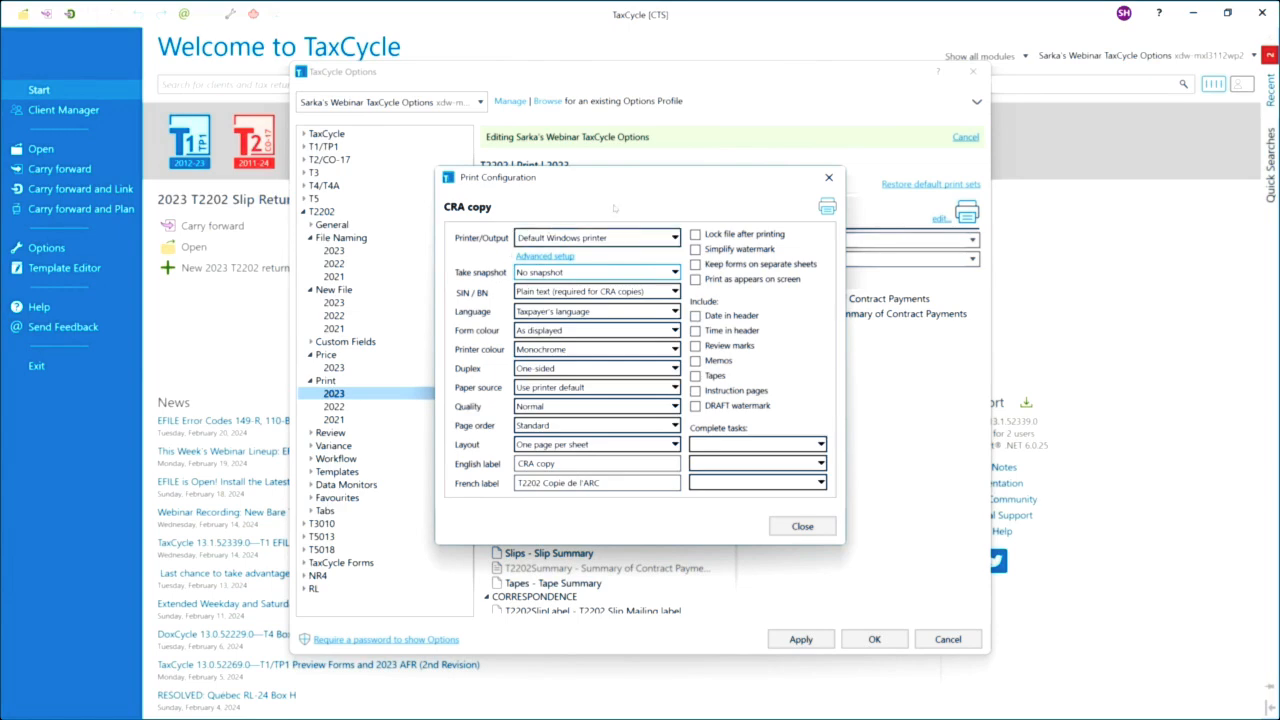
left_click(828, 180)
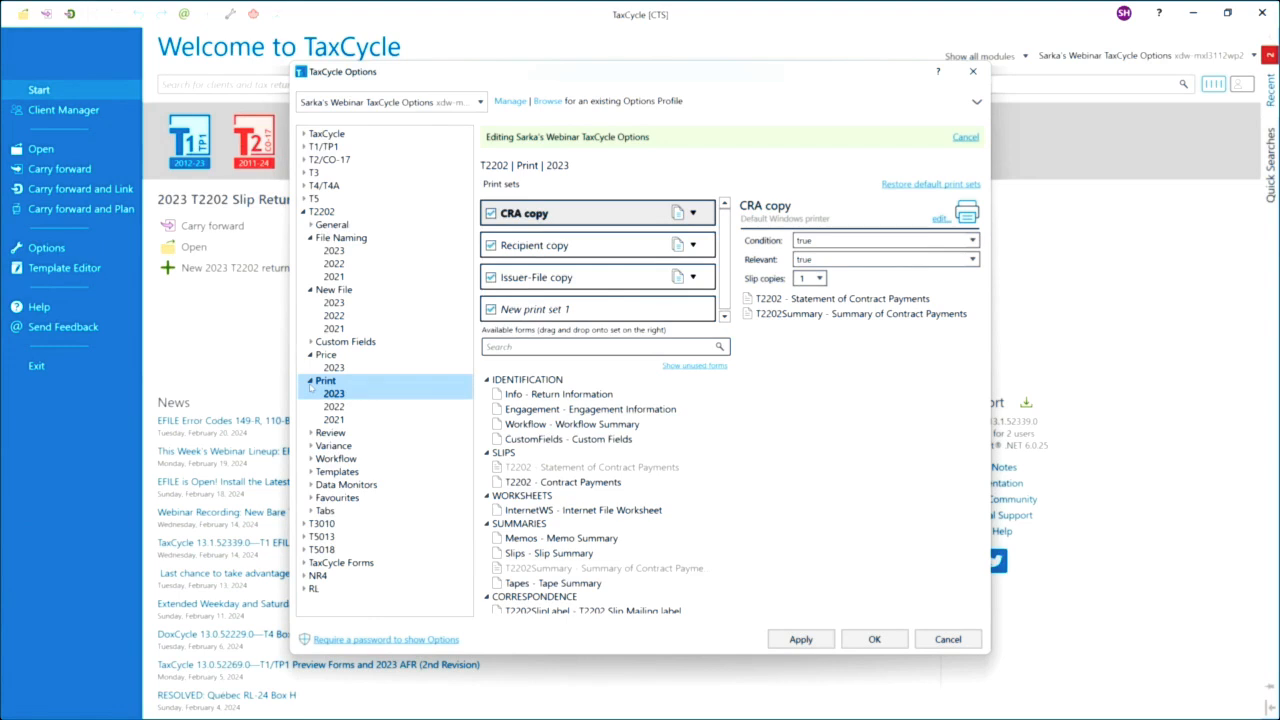
Step: Review the T2202 Workflow 2023 task list before leaving Options for a new 2023 return
left_click(335, 458)
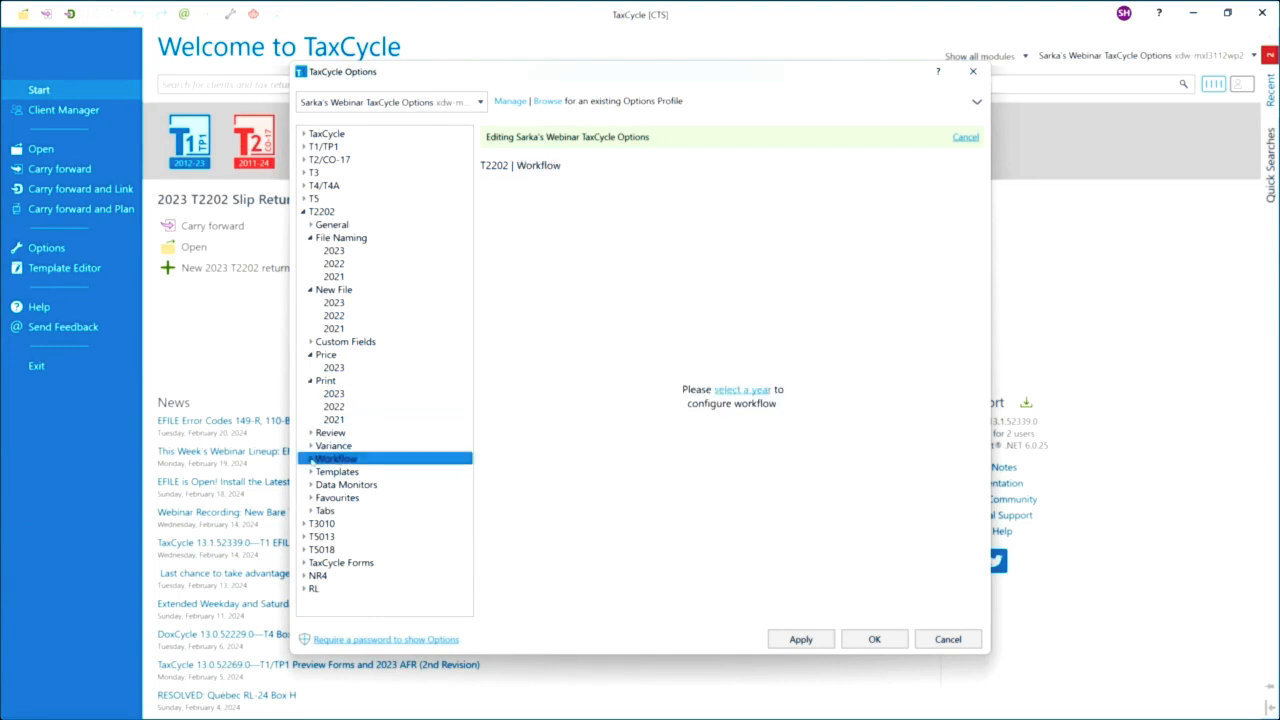
left_click(310, 458)
left_click(335, 471)
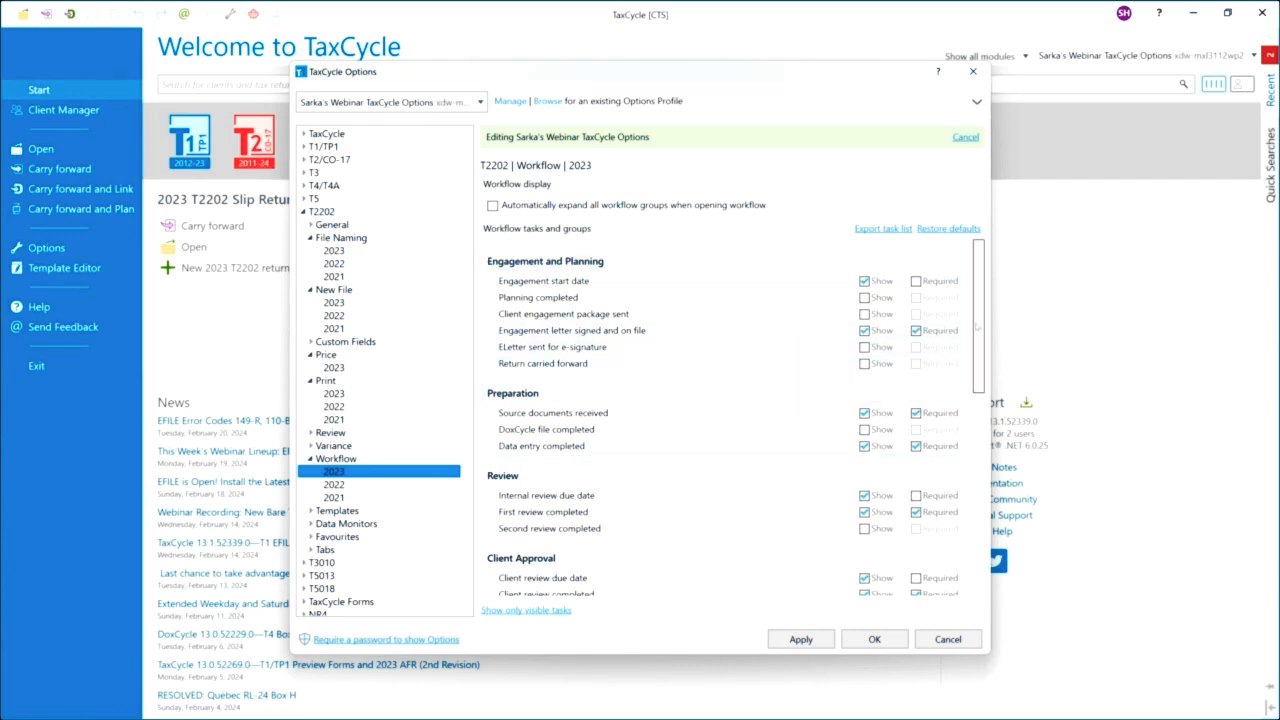
mouse_move(980, 325)
left_mouse_down()
mouse_move(975, 378)
mouse_move(977, 323)
left_mouse_up()
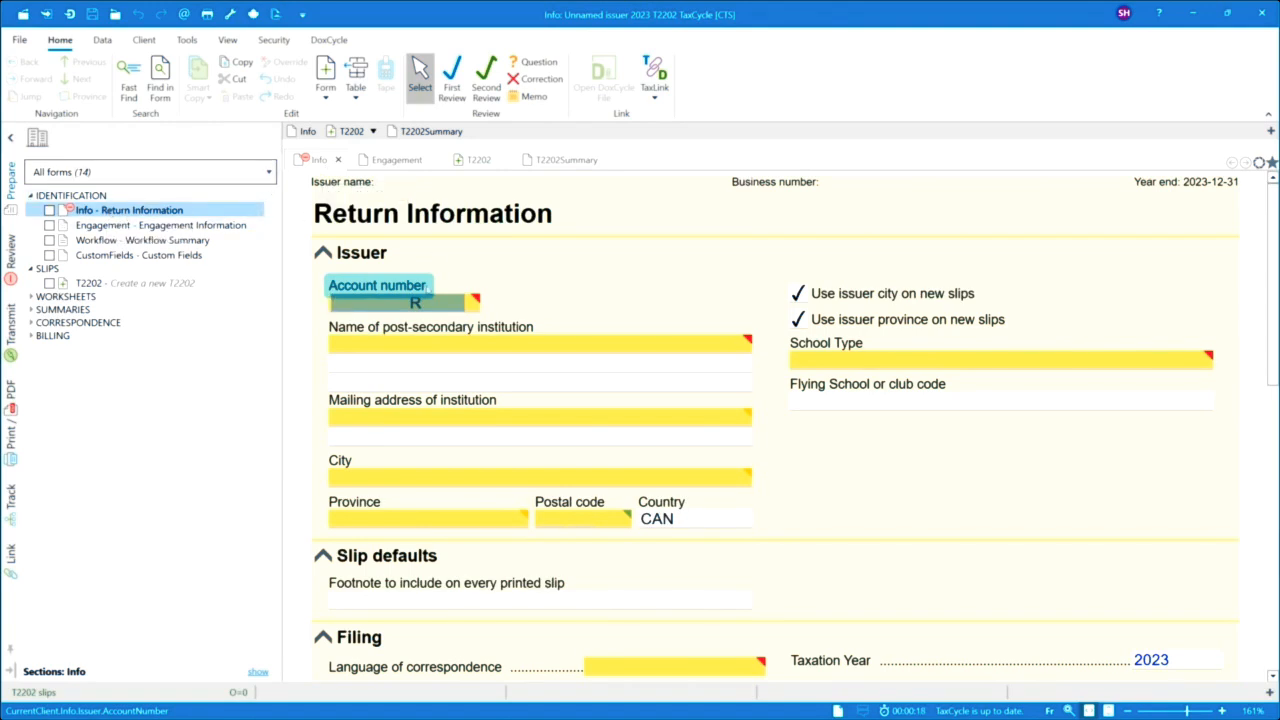
Step: Enter the institution's business number and name it Marvelous Hair on the return information form
mouse_move(419, 307)
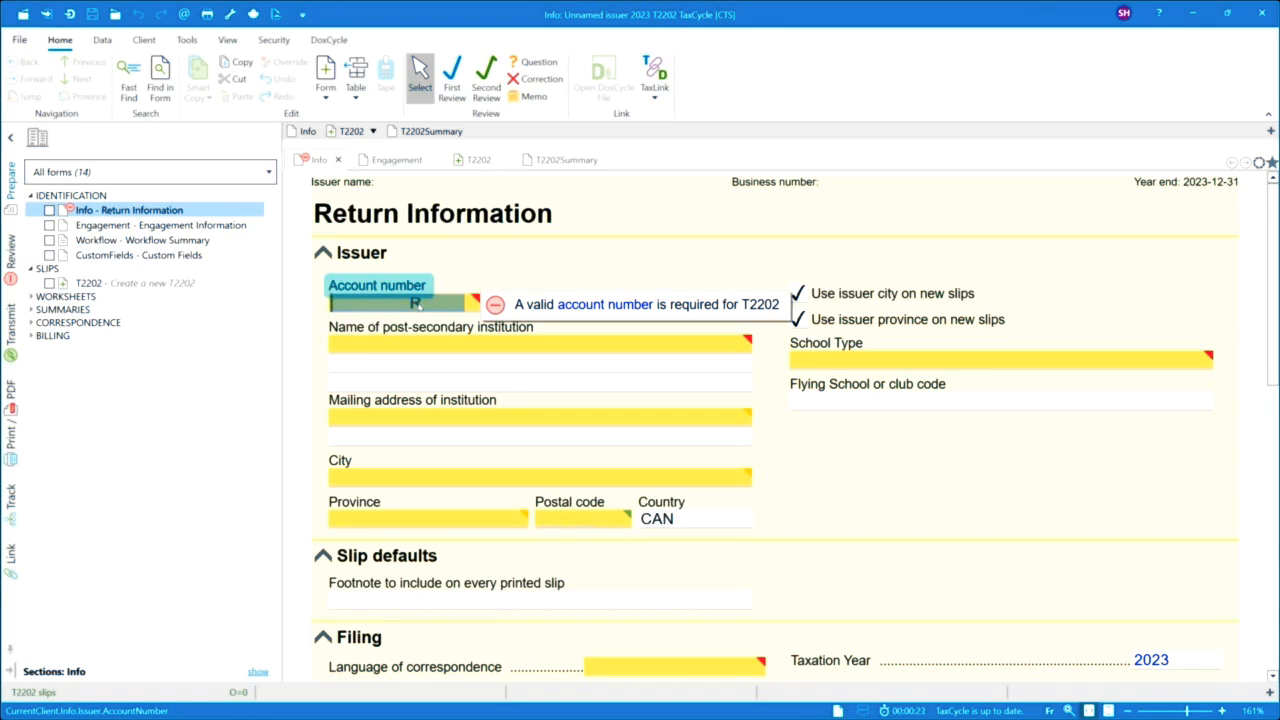
type("00")
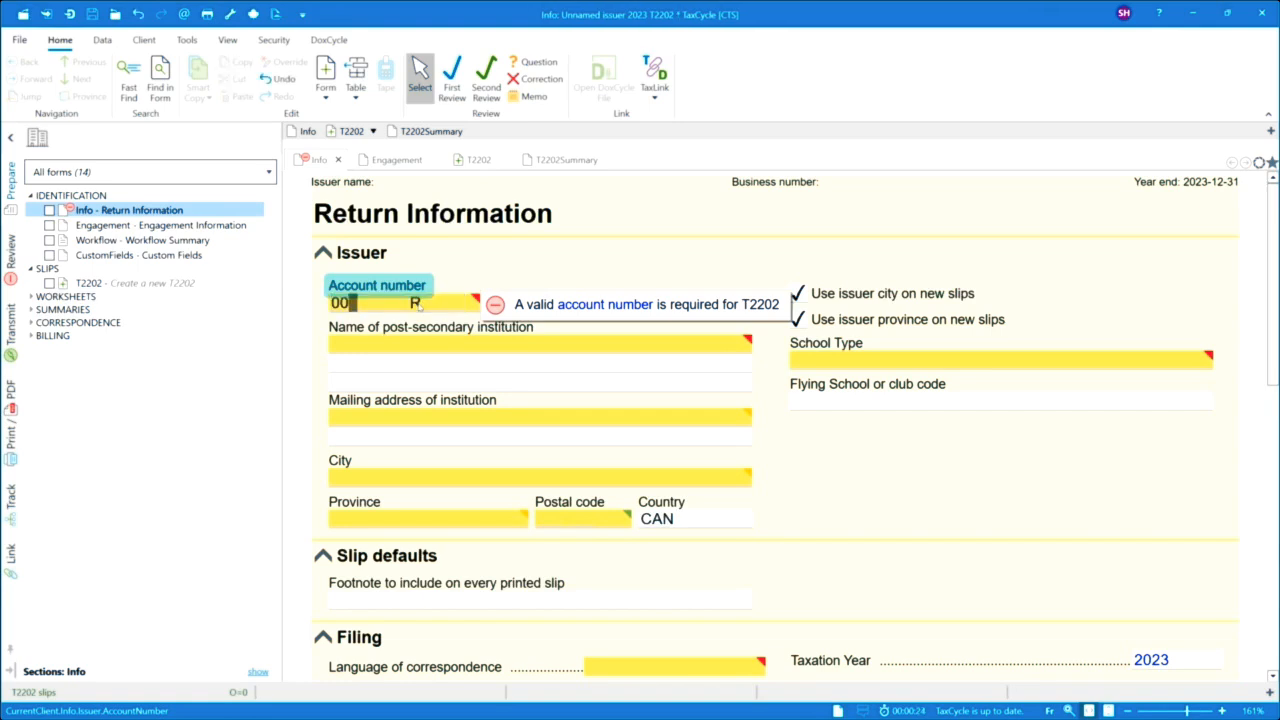
type("0000000")
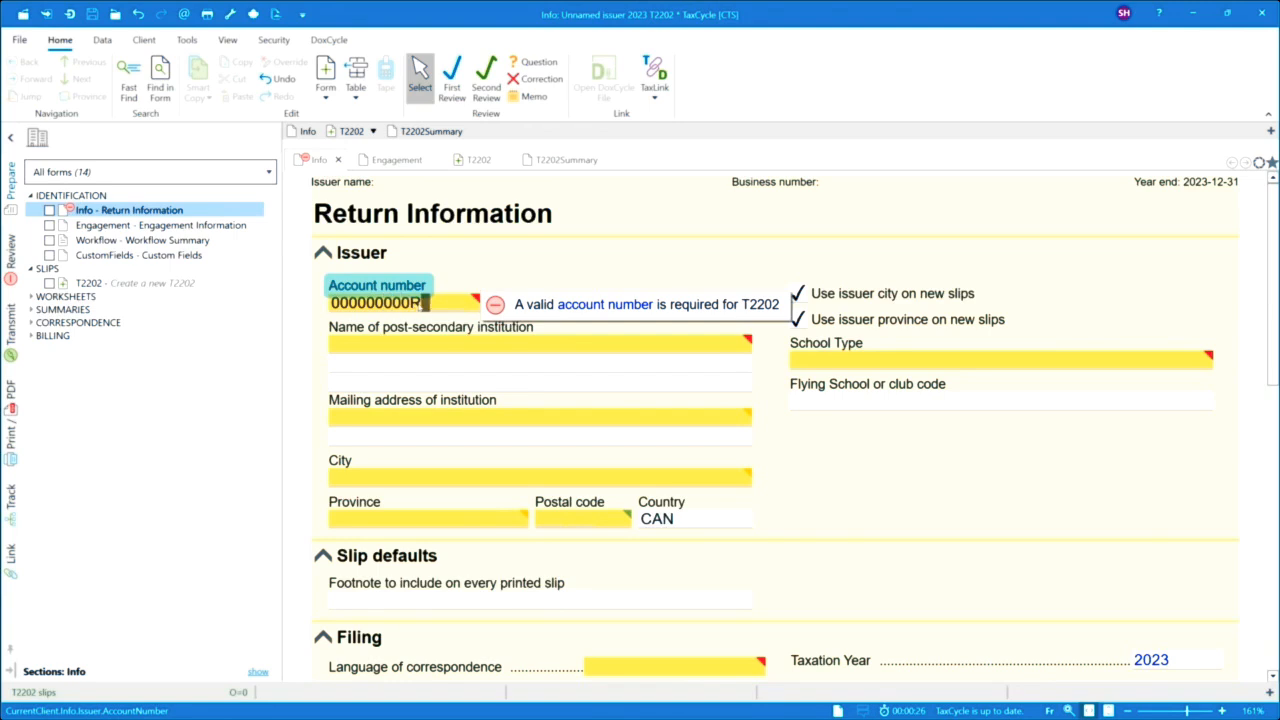
type("RZ0000")
left_click(416, 344)
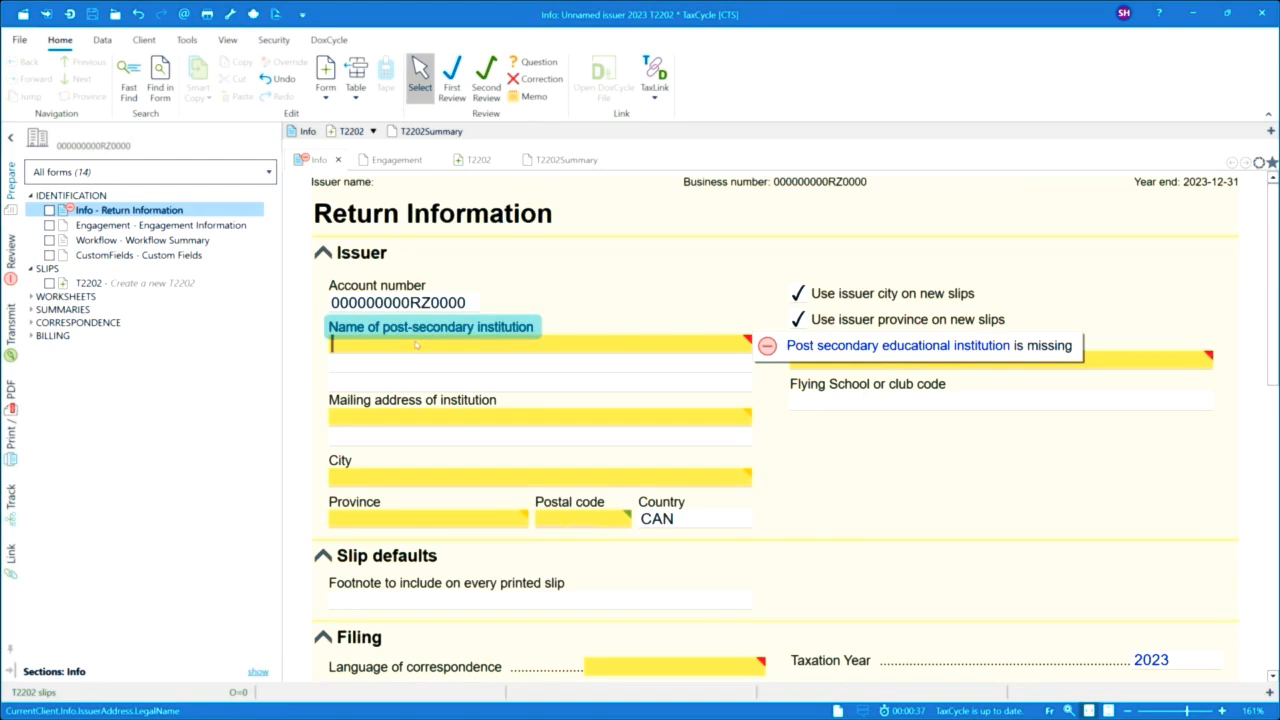
type("Marvelous Hair")
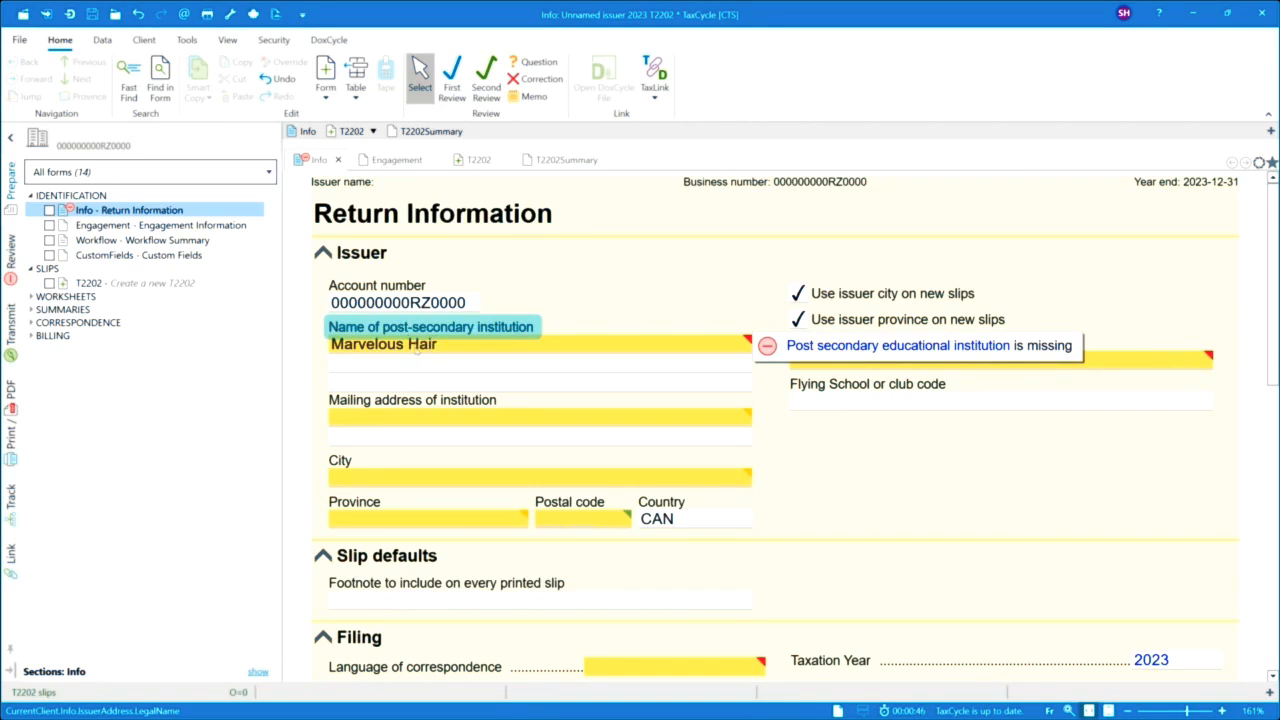
left_click(410, 366)
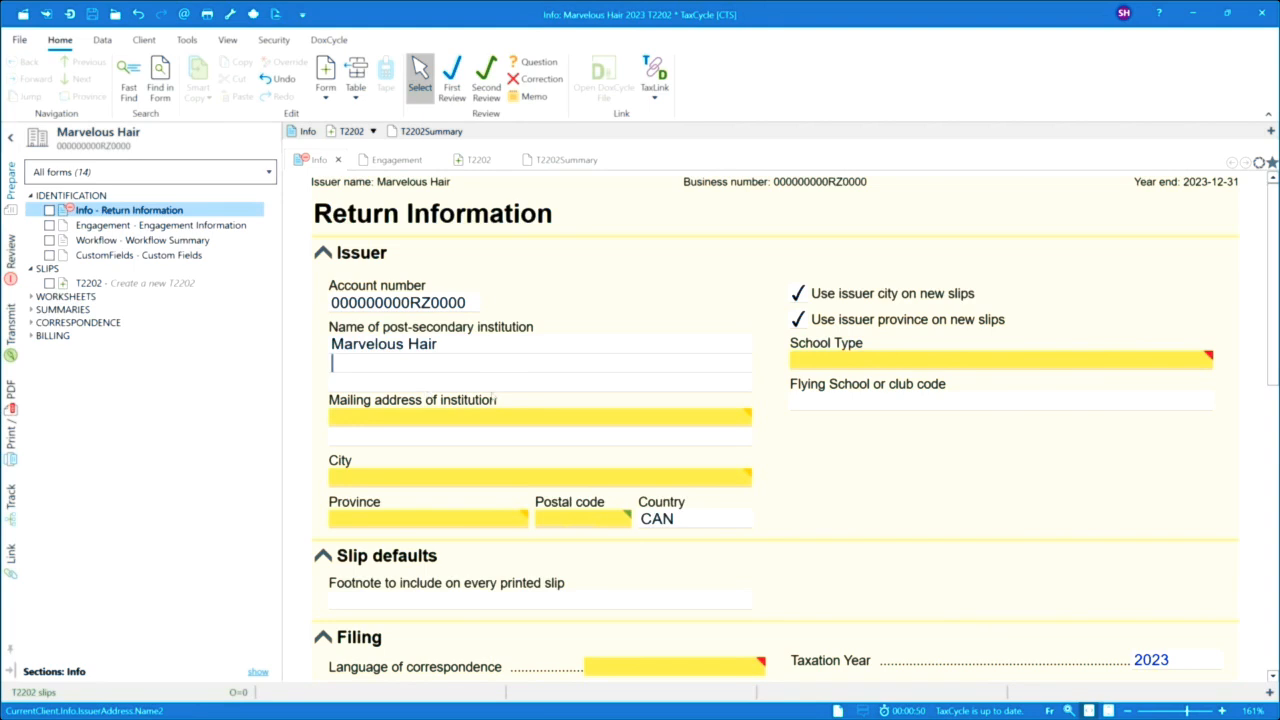
Step: Enter the address 1234 Main Street, Calgary, province AB Alberta, postal code T2P 1L4
left_click(531, 420)
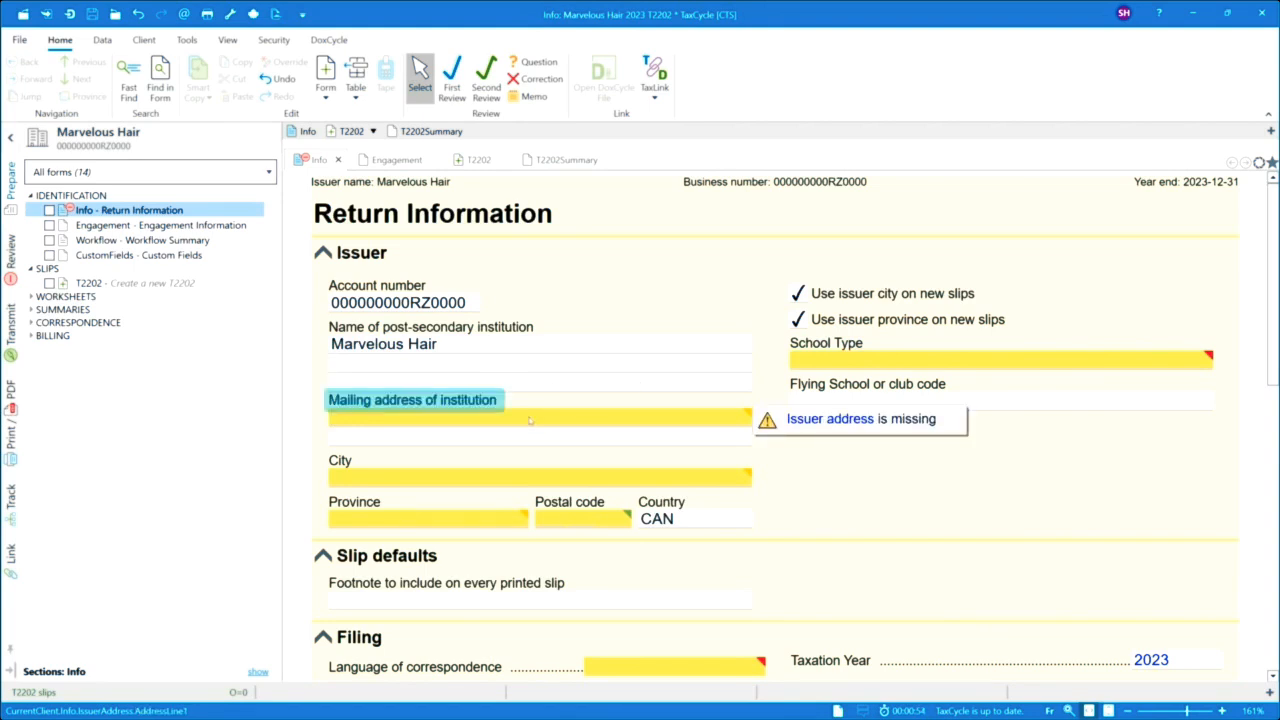
type("1234 Main Street")
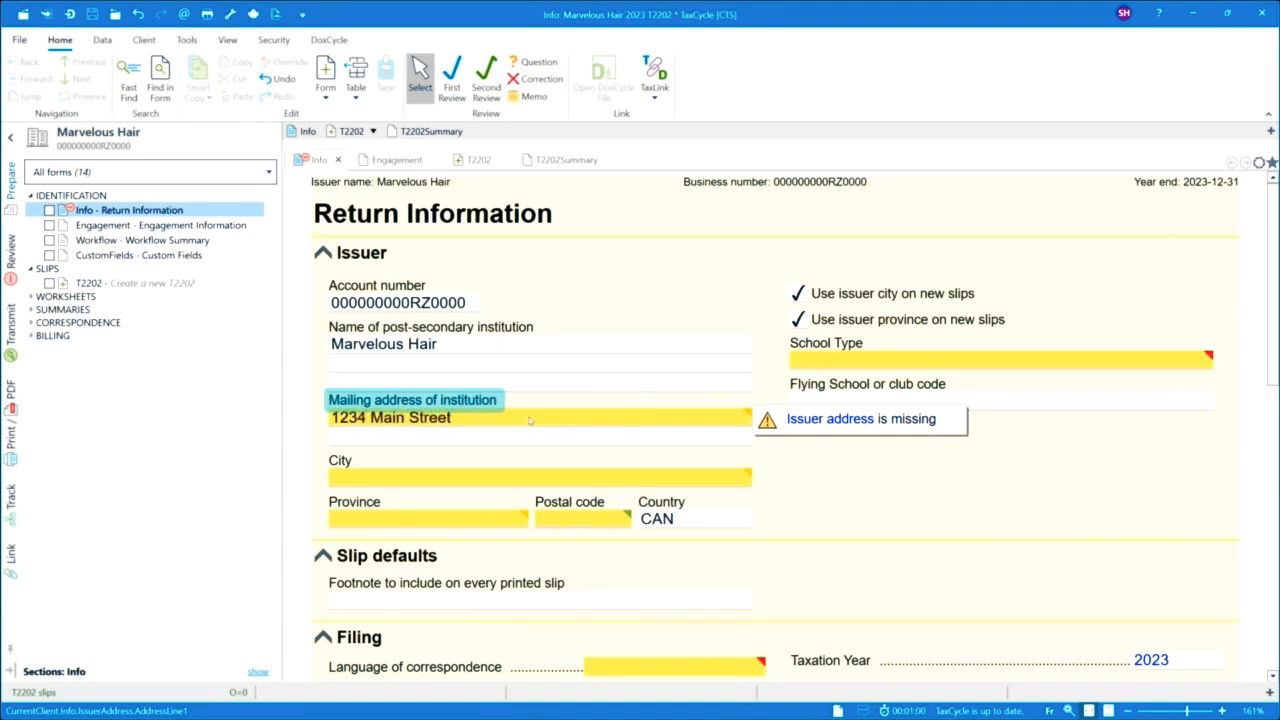
left_click(517, 484)
type("Calgary")
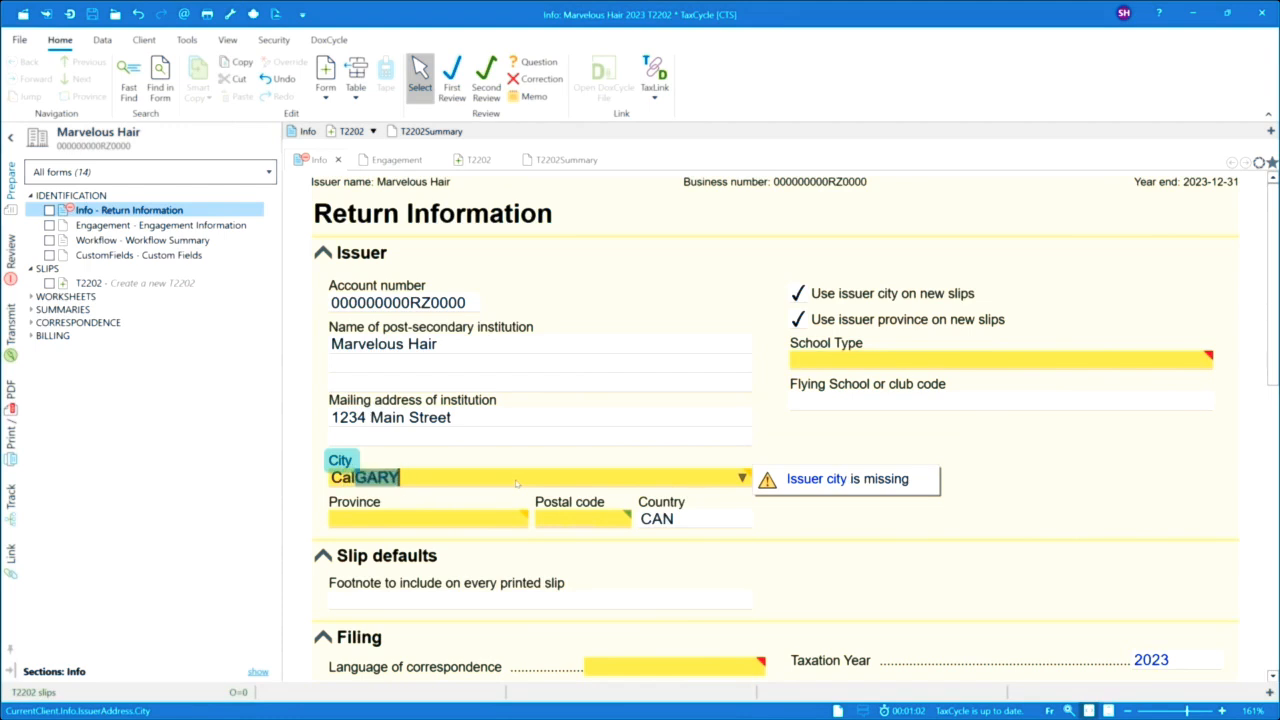
left_click(518, 519)
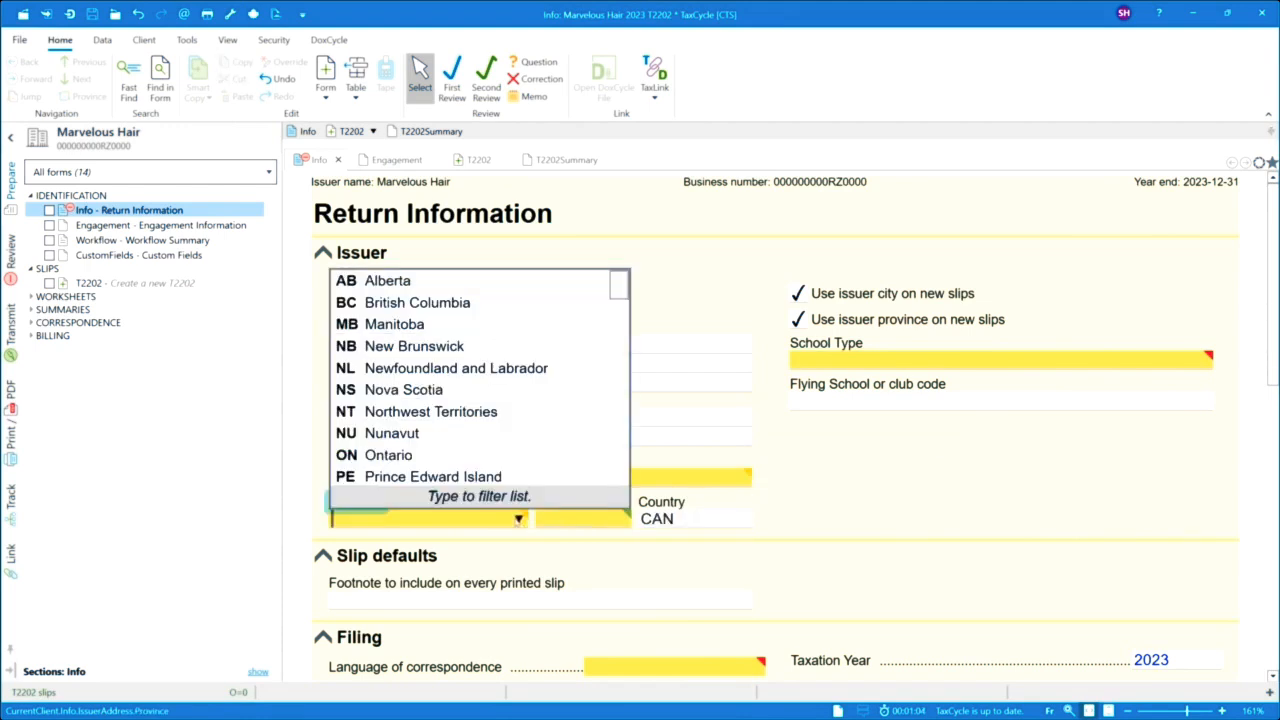
type("A")
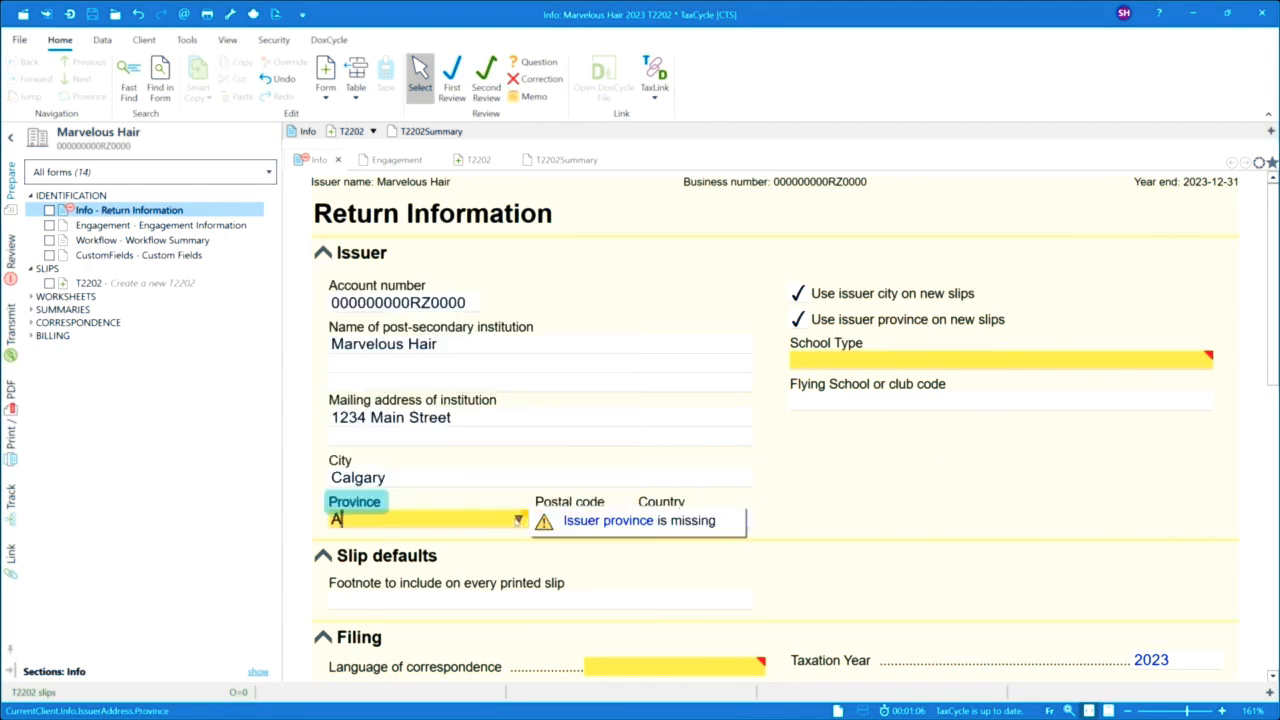
type("V")
key("BackSpace")
type("B")
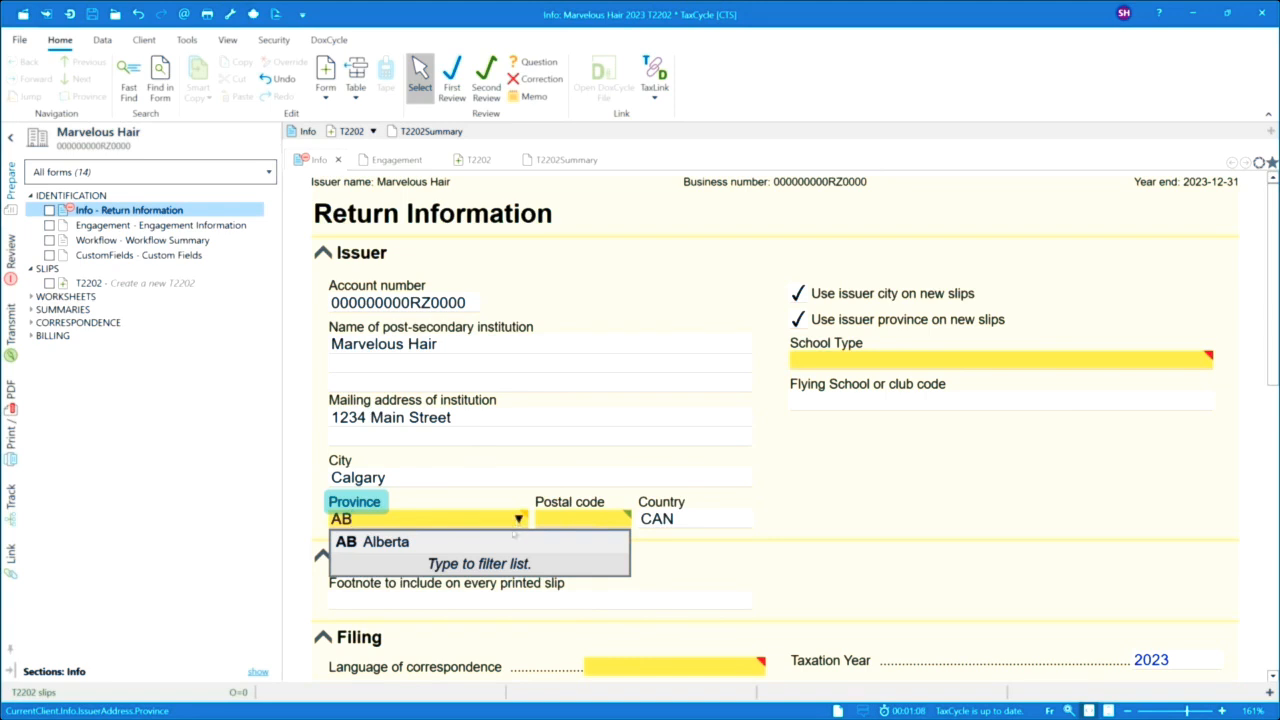
key("Return")
left_click(577, 520)
type("T")
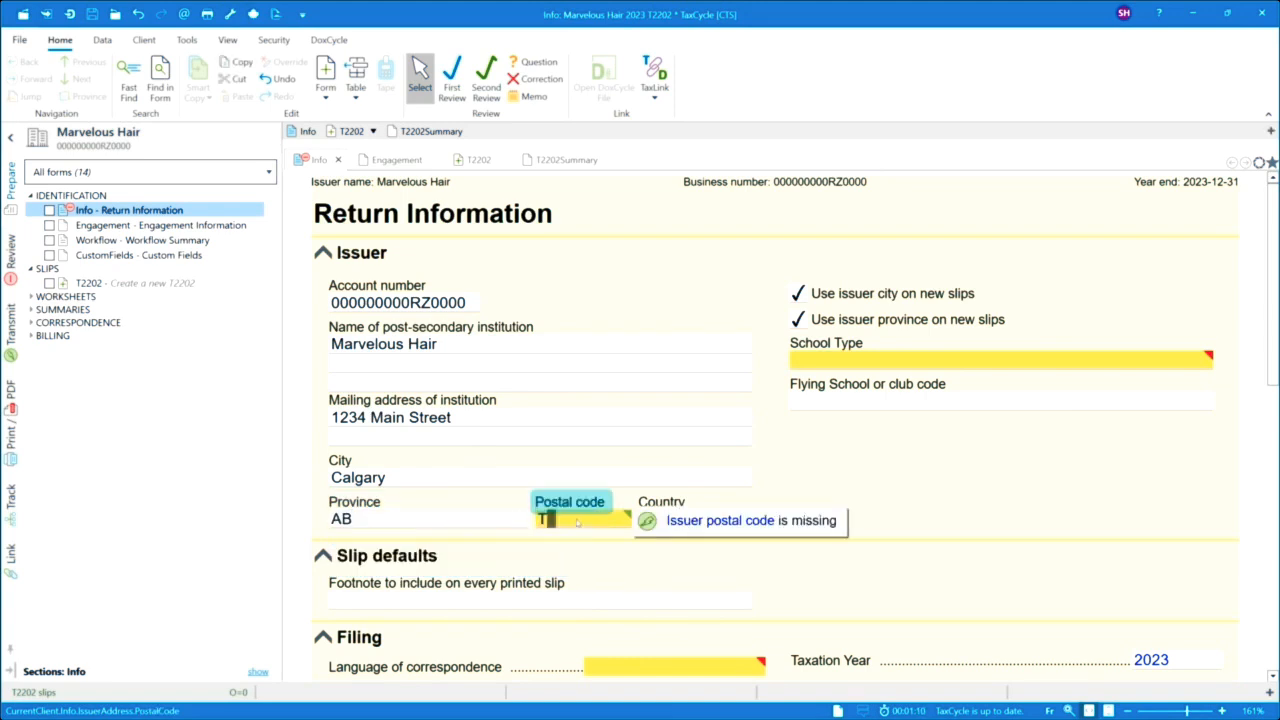
type("2P 1L4")
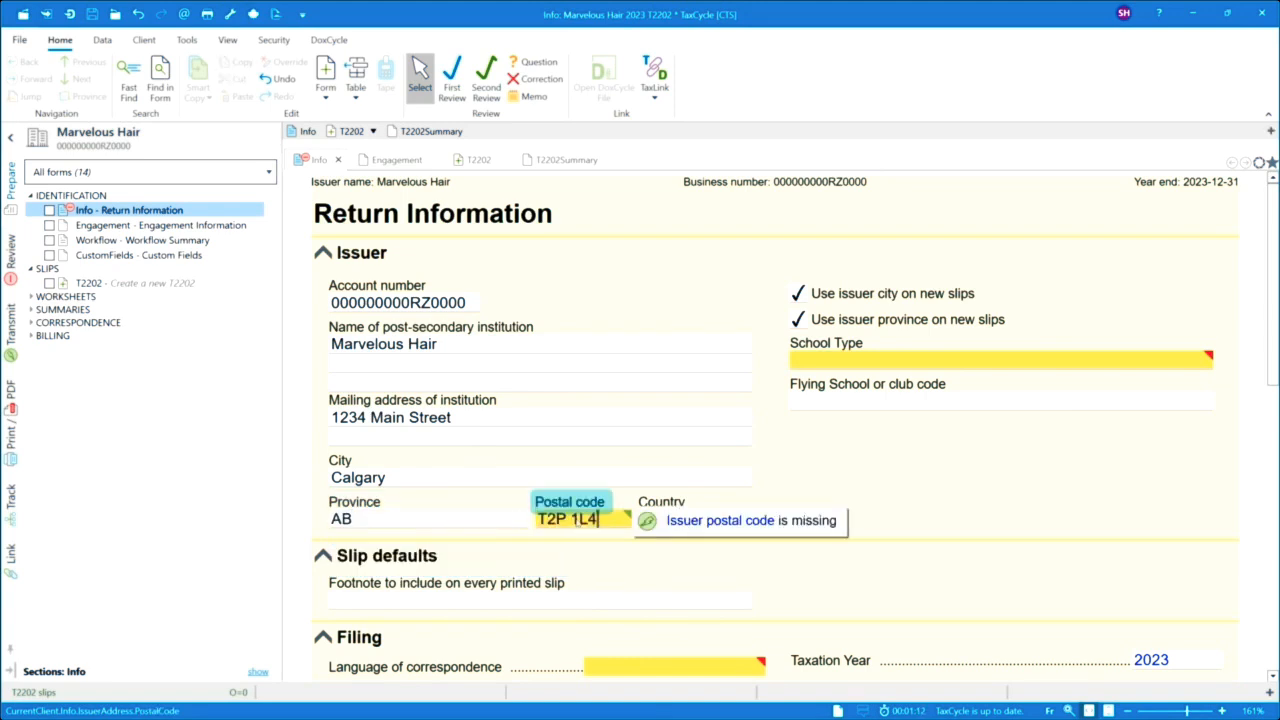
left_click(712, 478)
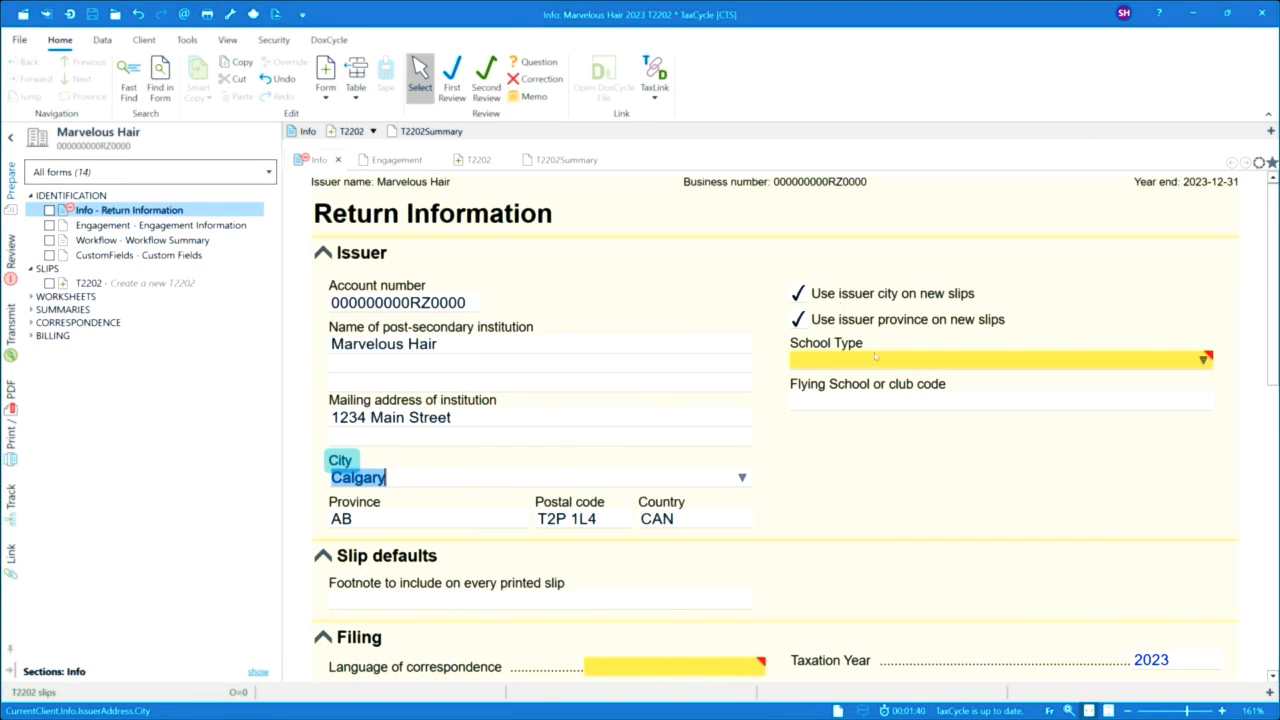
Step: Choose school type 3 Other Educational Institution and leave the flying school code empty
mouse_move(1030, 369)
left_click(1203, 360)
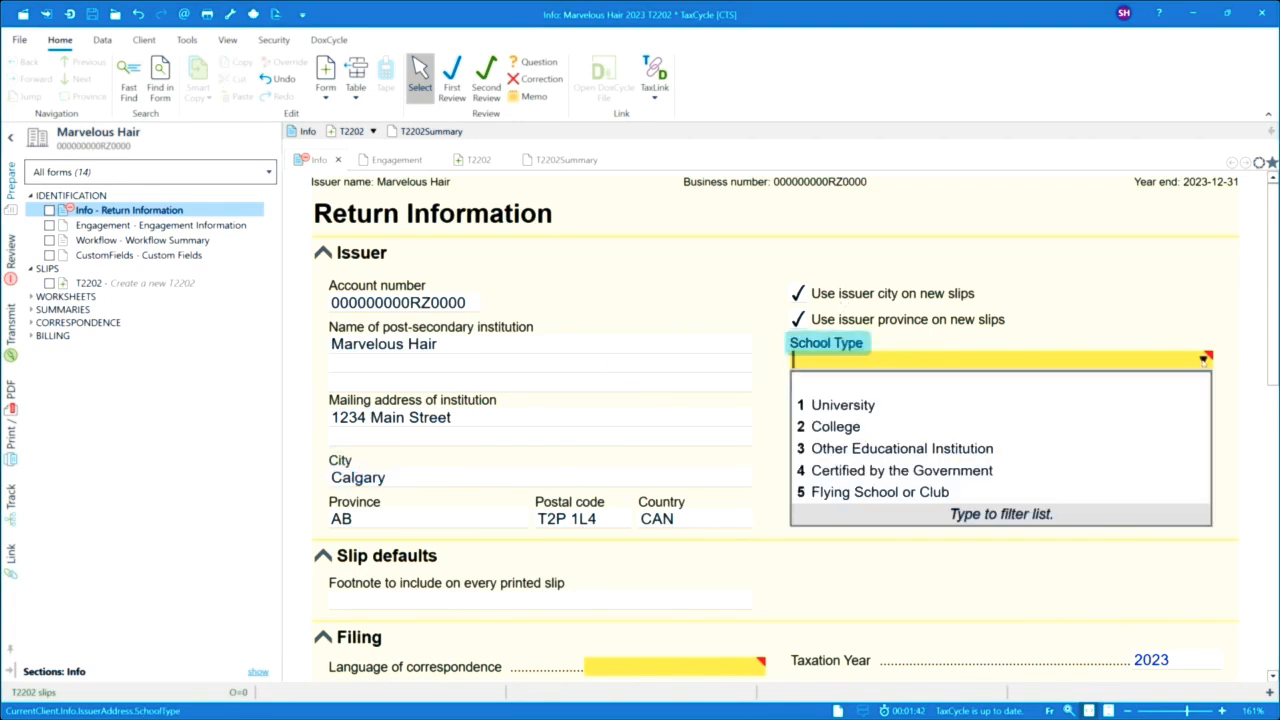
left_click(957, 450)
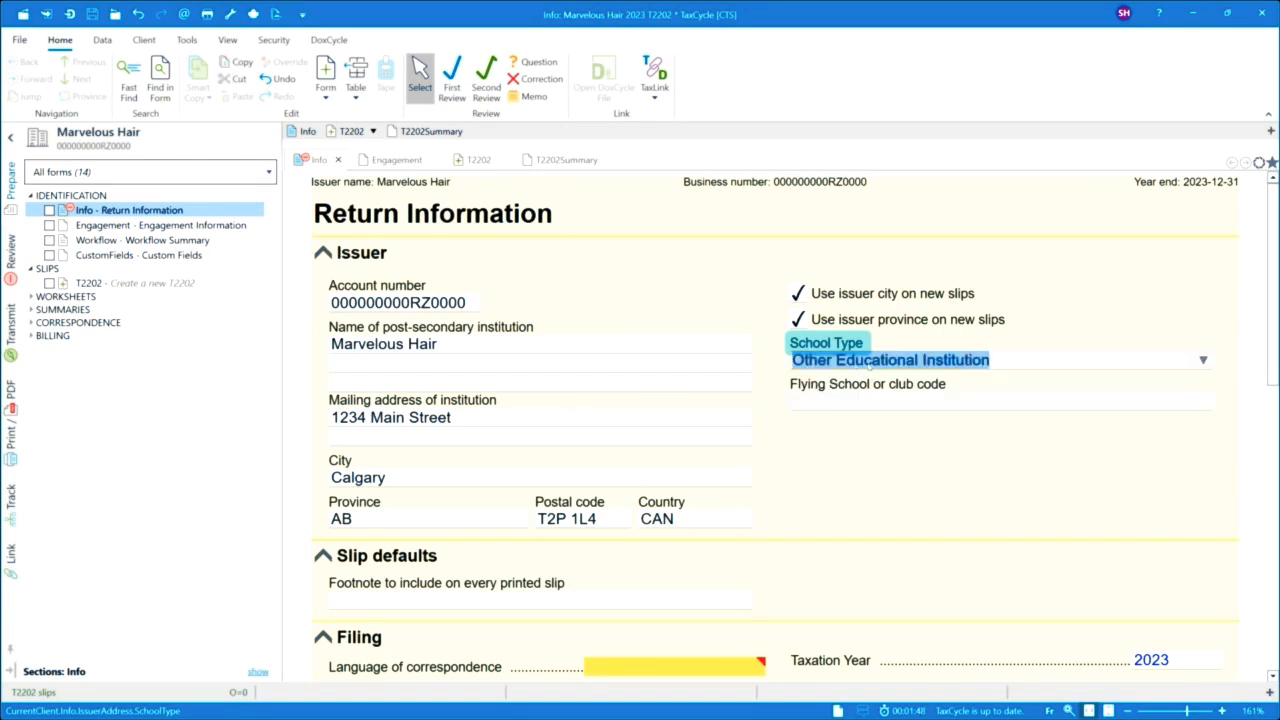
left_click(1204, 402)
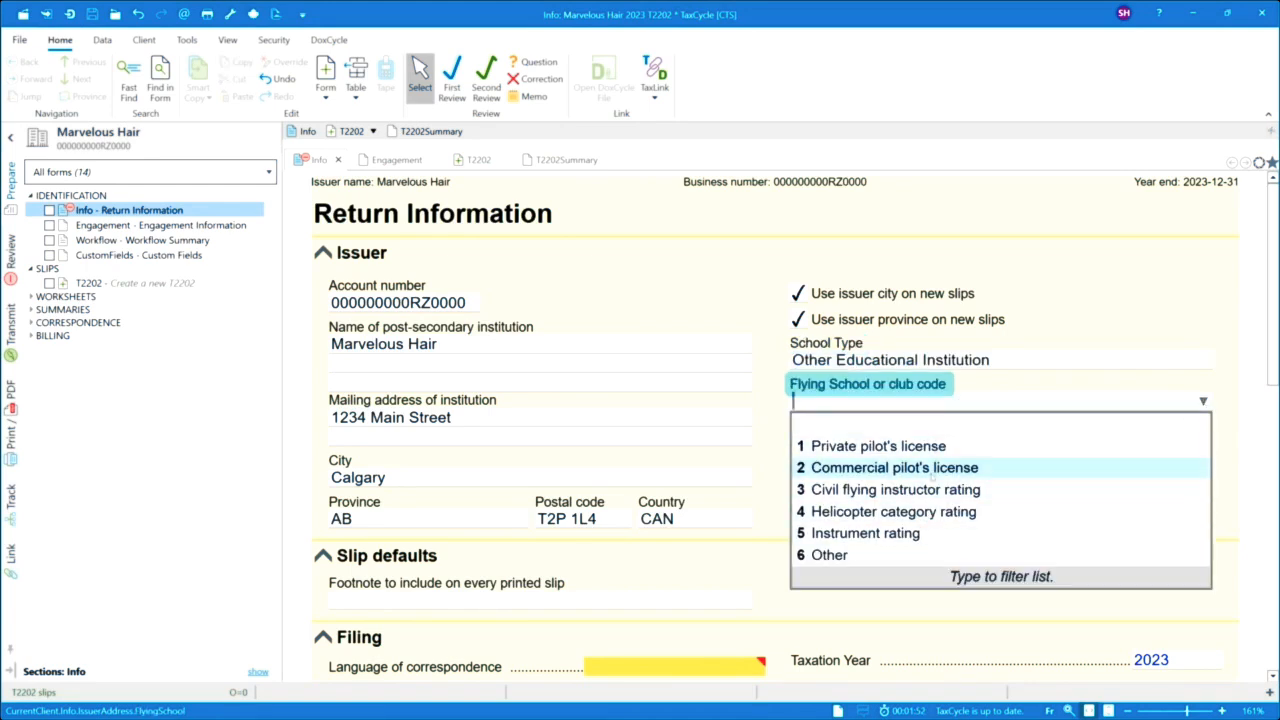
left_click(748, 292)
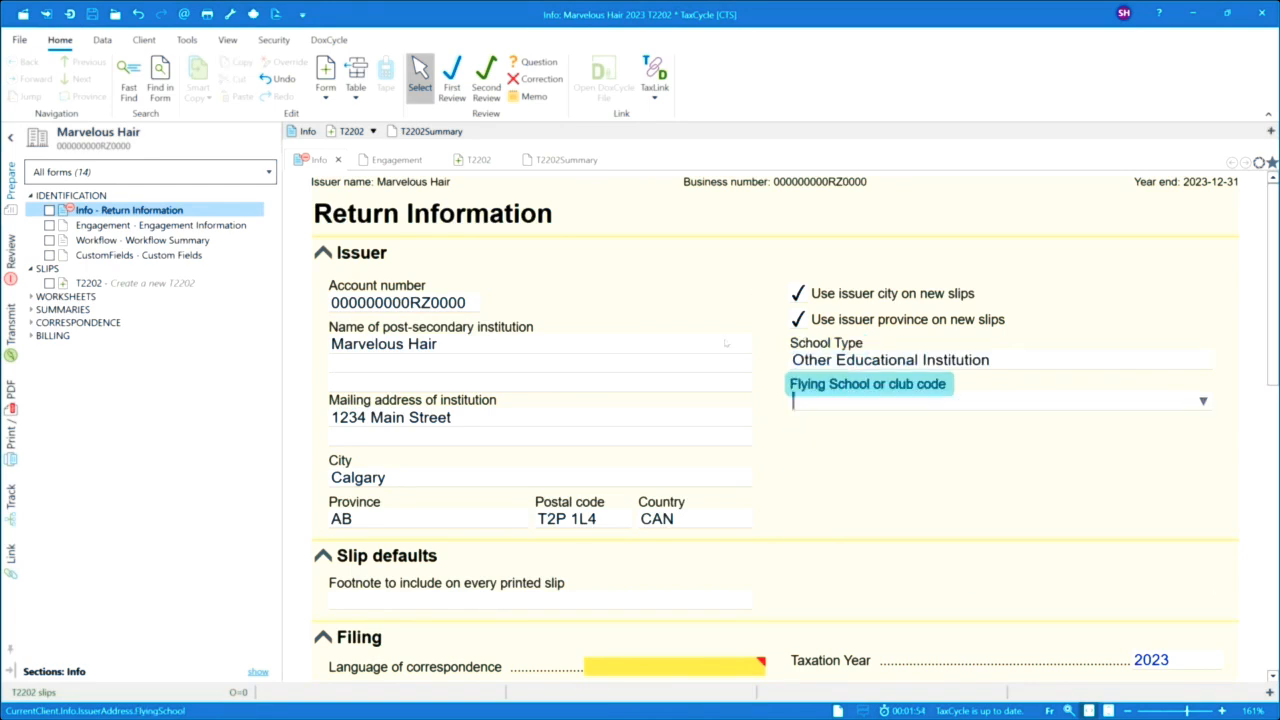
scroll(799, 453, "down", 2)
scroll(799, 453, "down", 2)
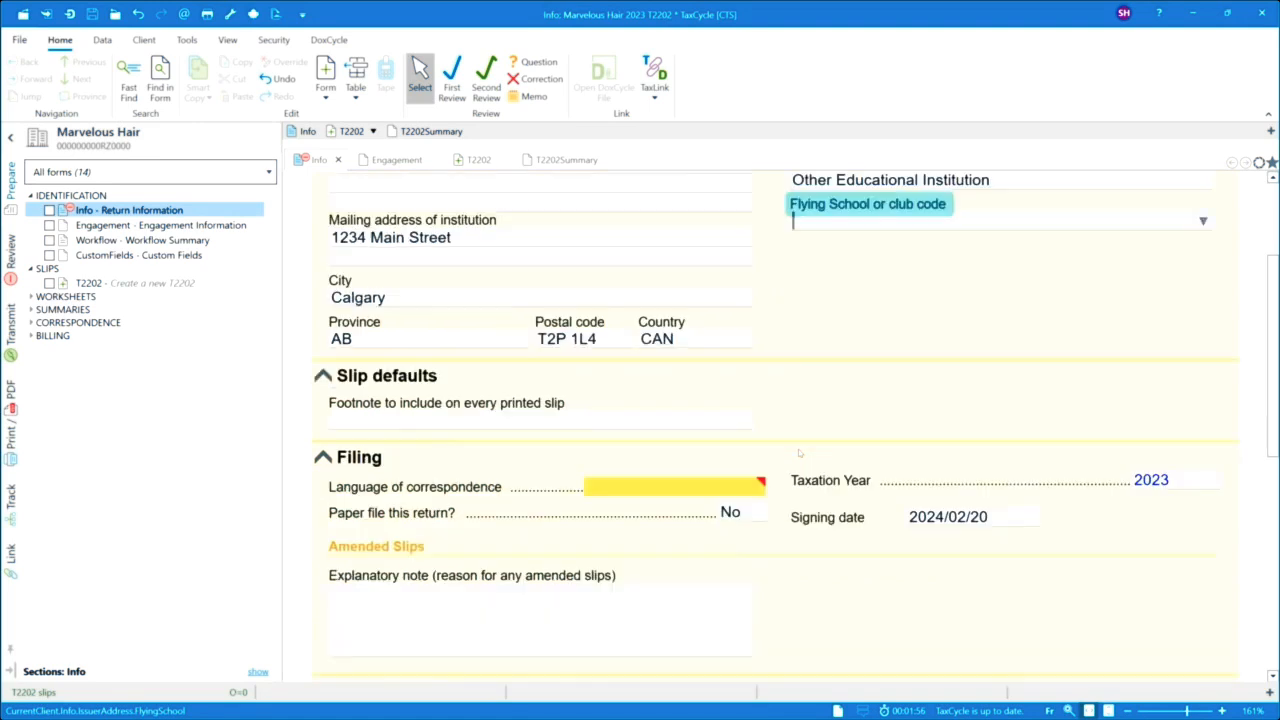
scroll(799, 453, "down", 2)
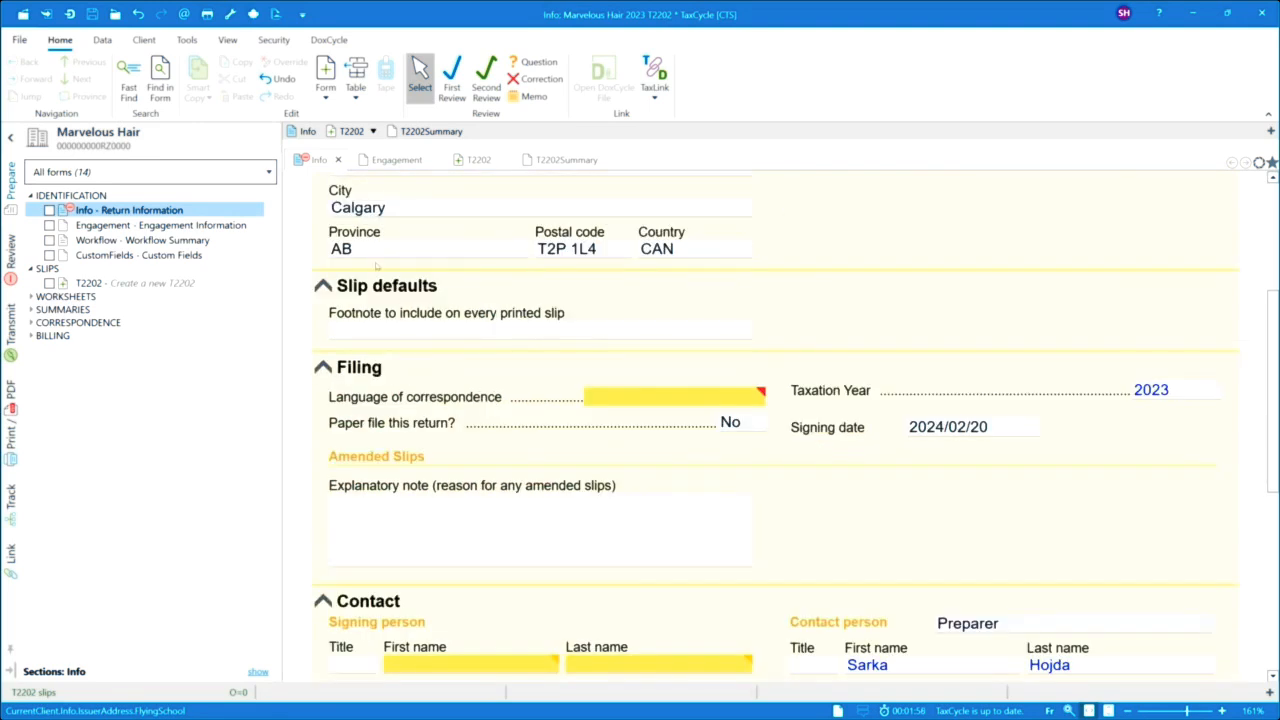
Step: Answer the language of correspondence question with 1. English from the Footnote field's popup
left_click(390, 334)
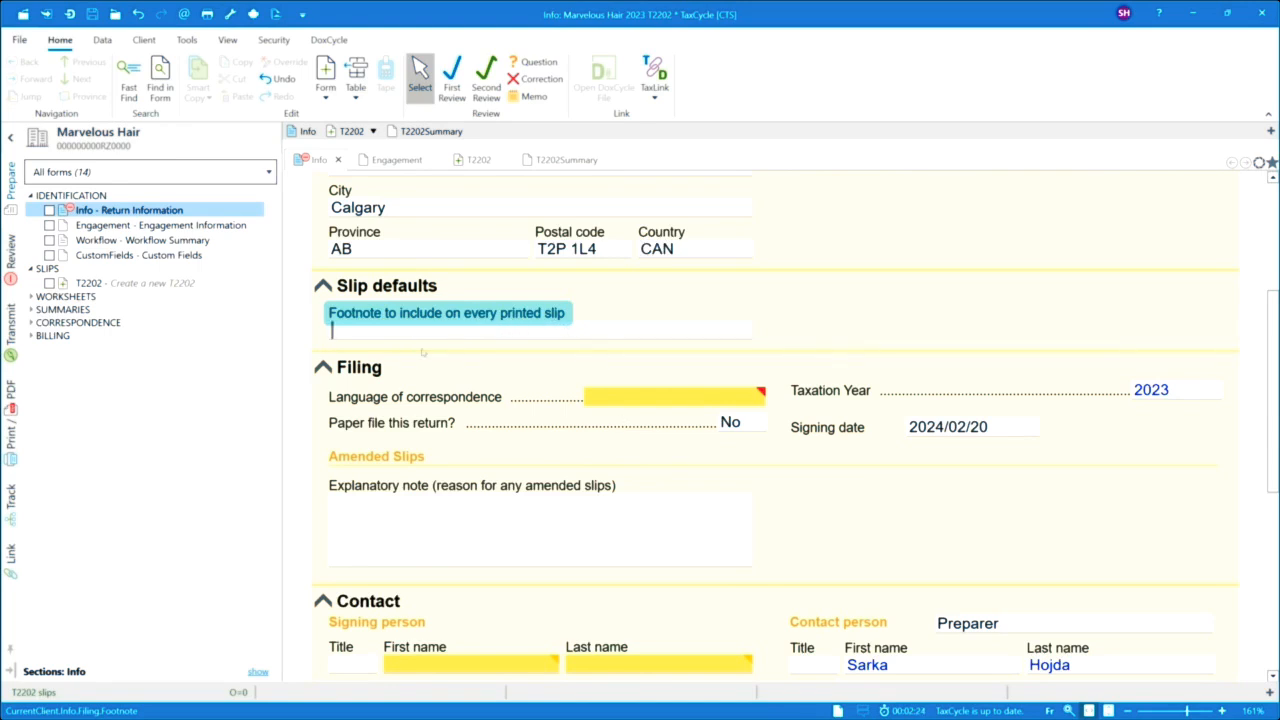
mouse_move(641, 403)
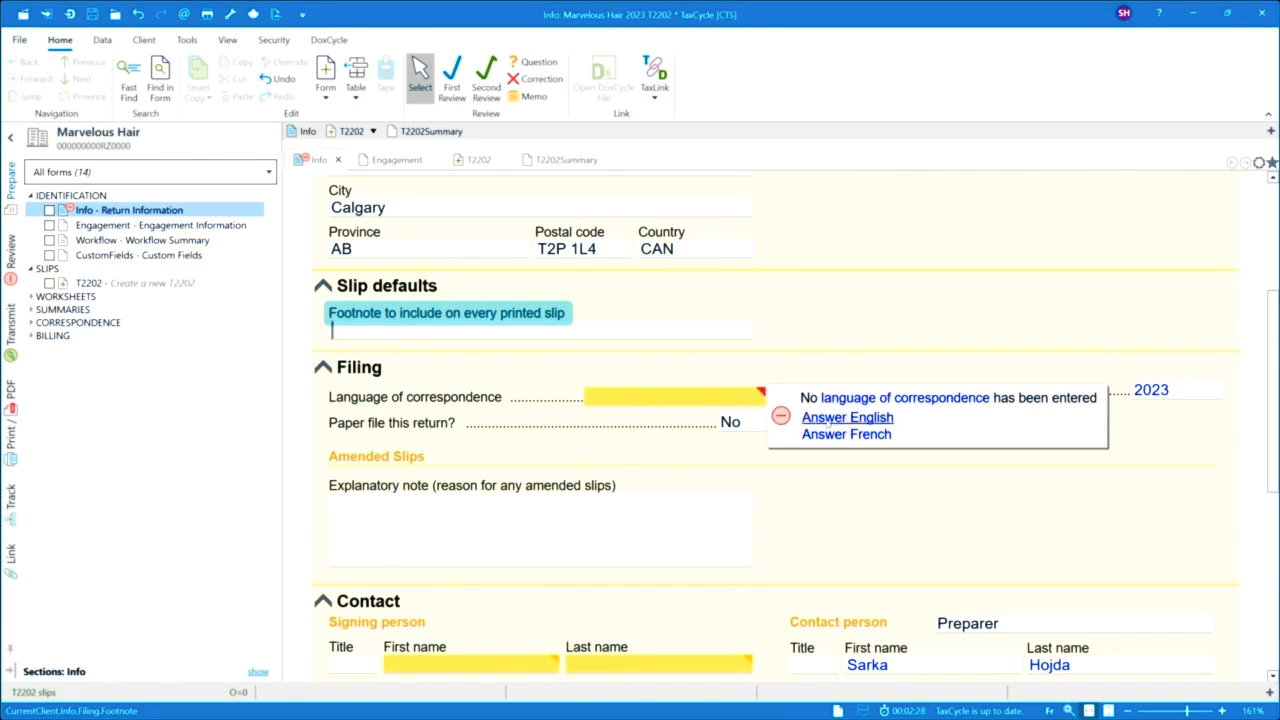
left_click(830, 420)
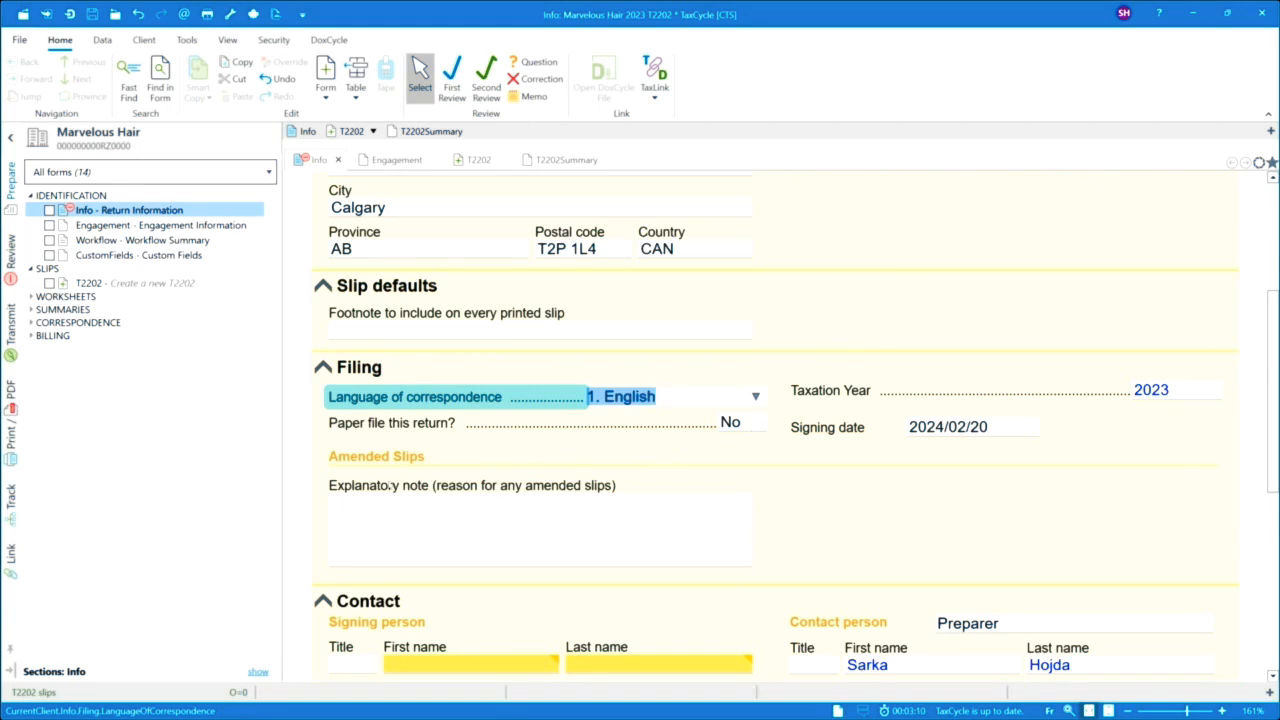
scroll(469, 524, "down", 1)
Step: Enter the signing person's title, first and last name, position President, and phone number
scroll(469, 524, "down", 1)
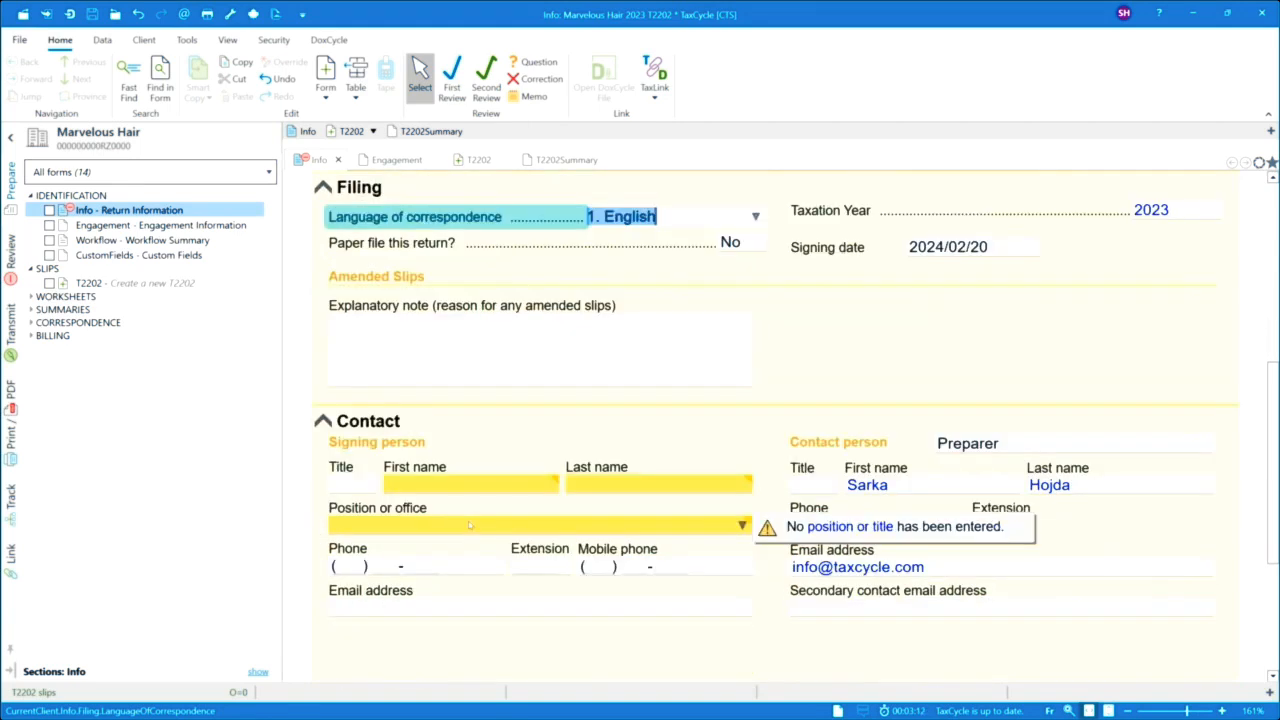
left_click(348, 485)
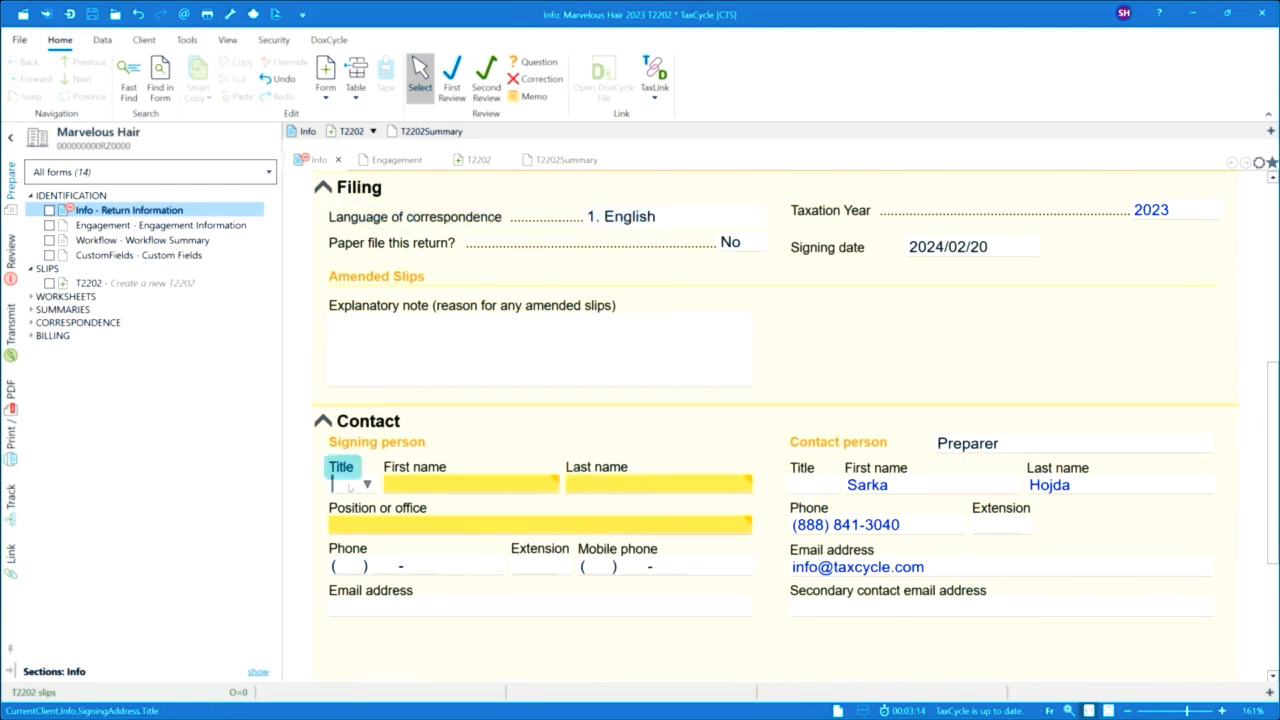
type("Ms")
key("Tab")
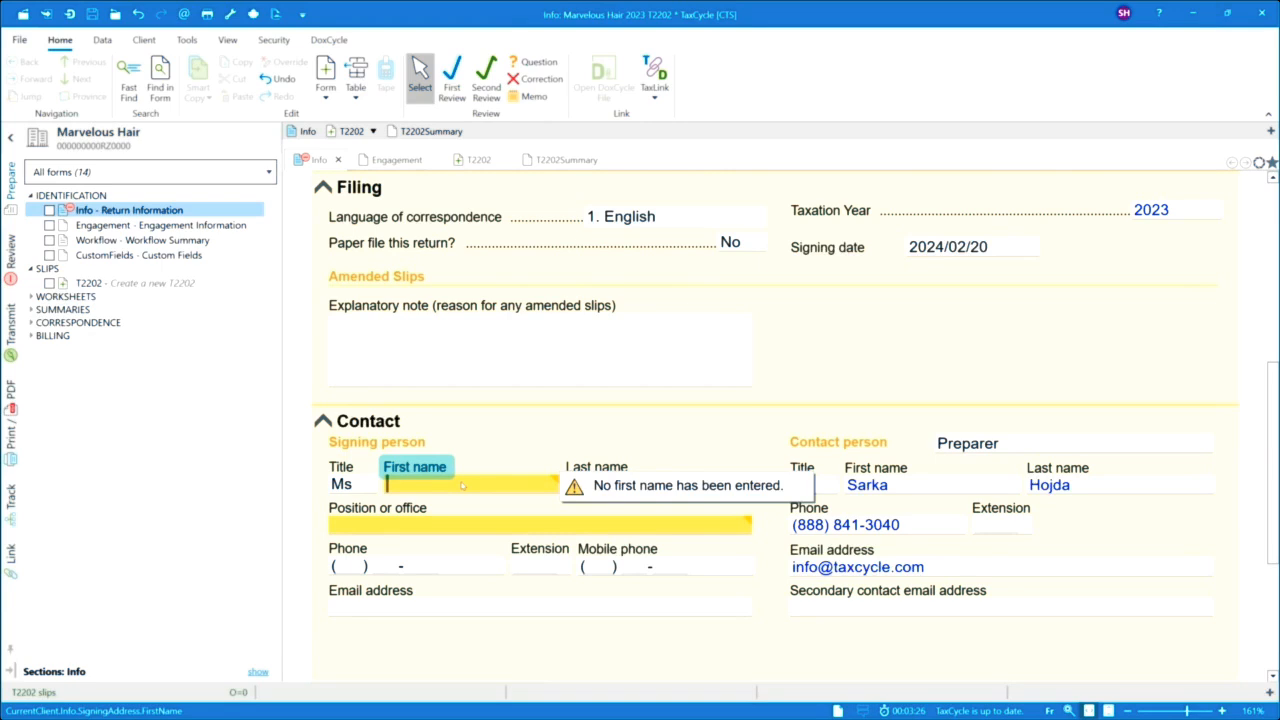
type("Sally")
key("Tab")
type("Smith")
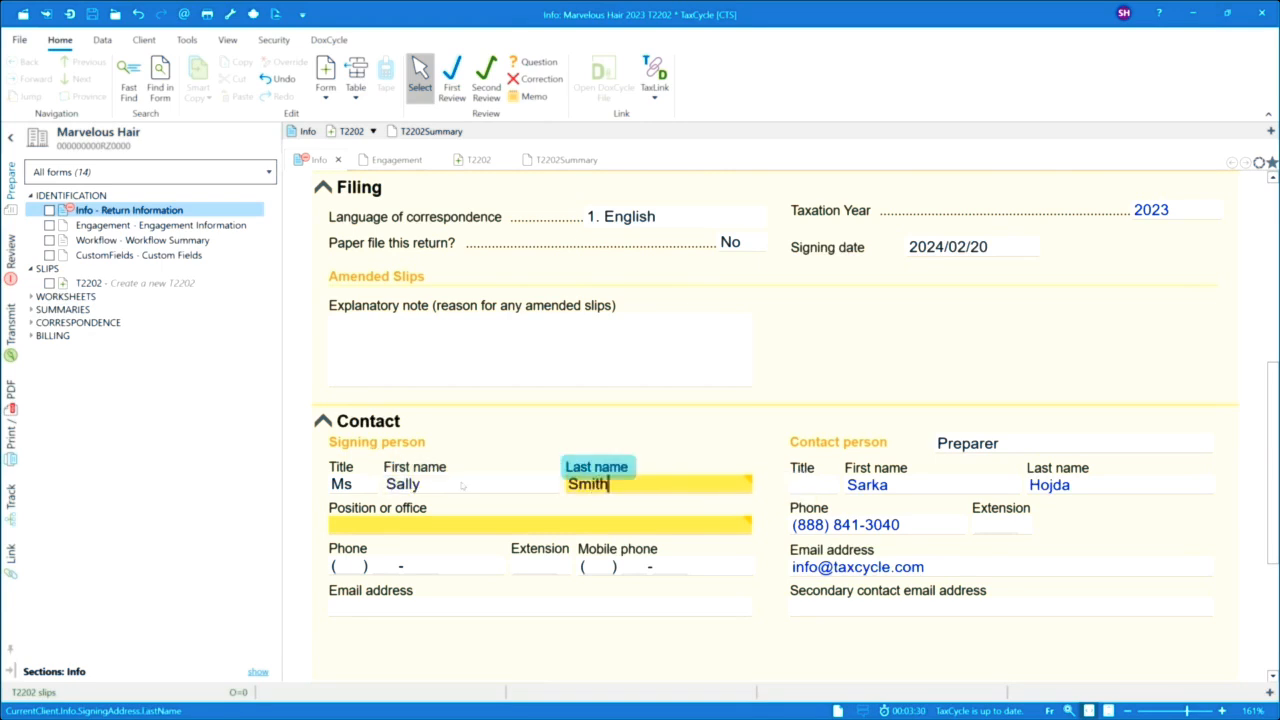
left_click(441, 528)
type("Pre")
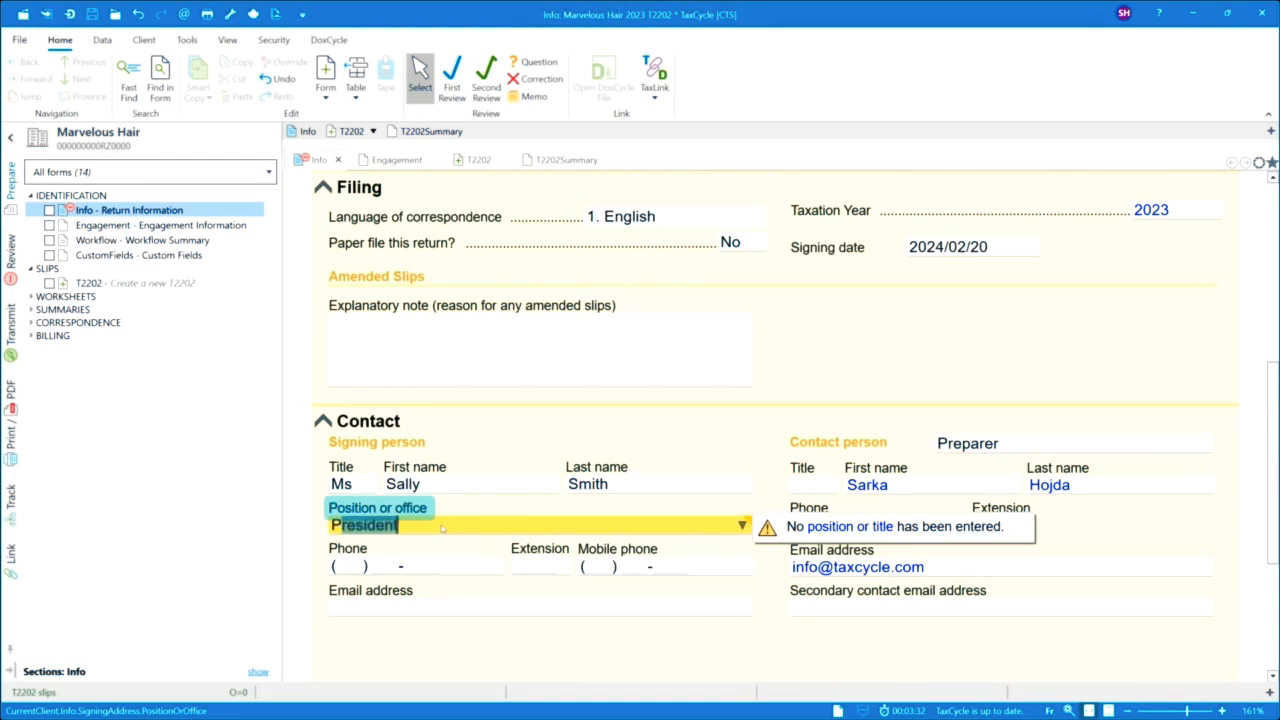
type("sident")
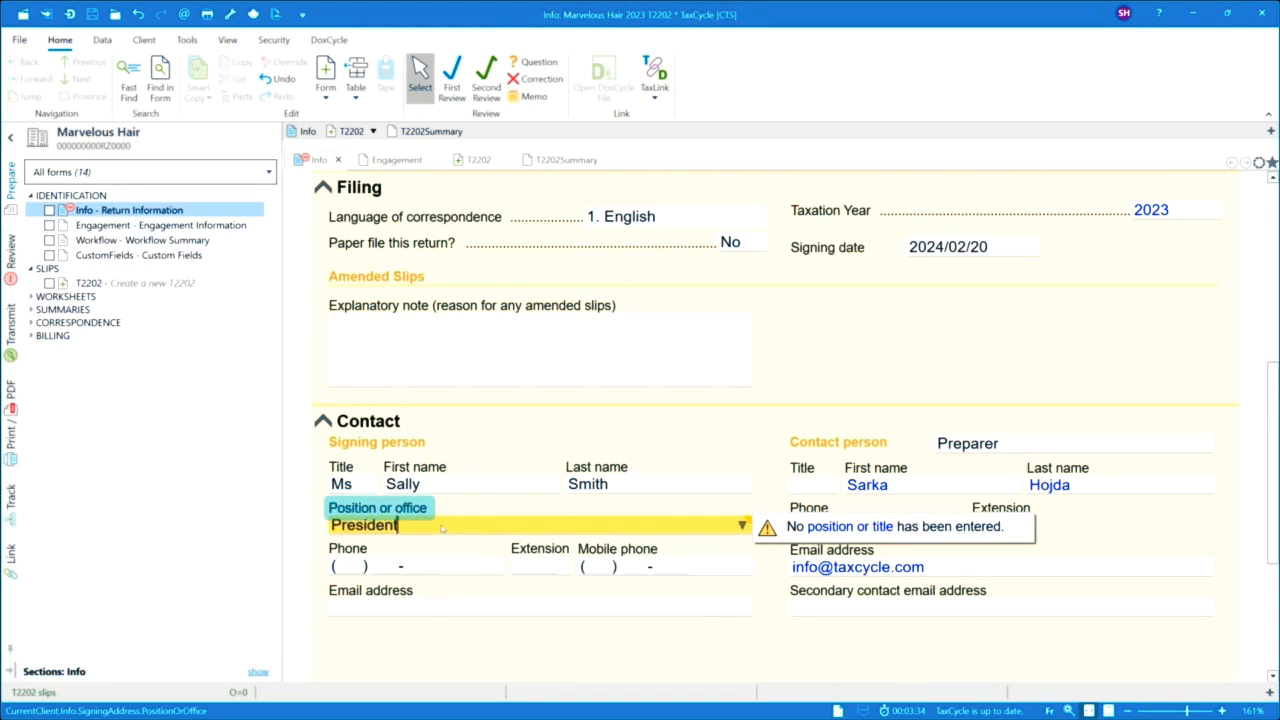
left_click(443, 569)
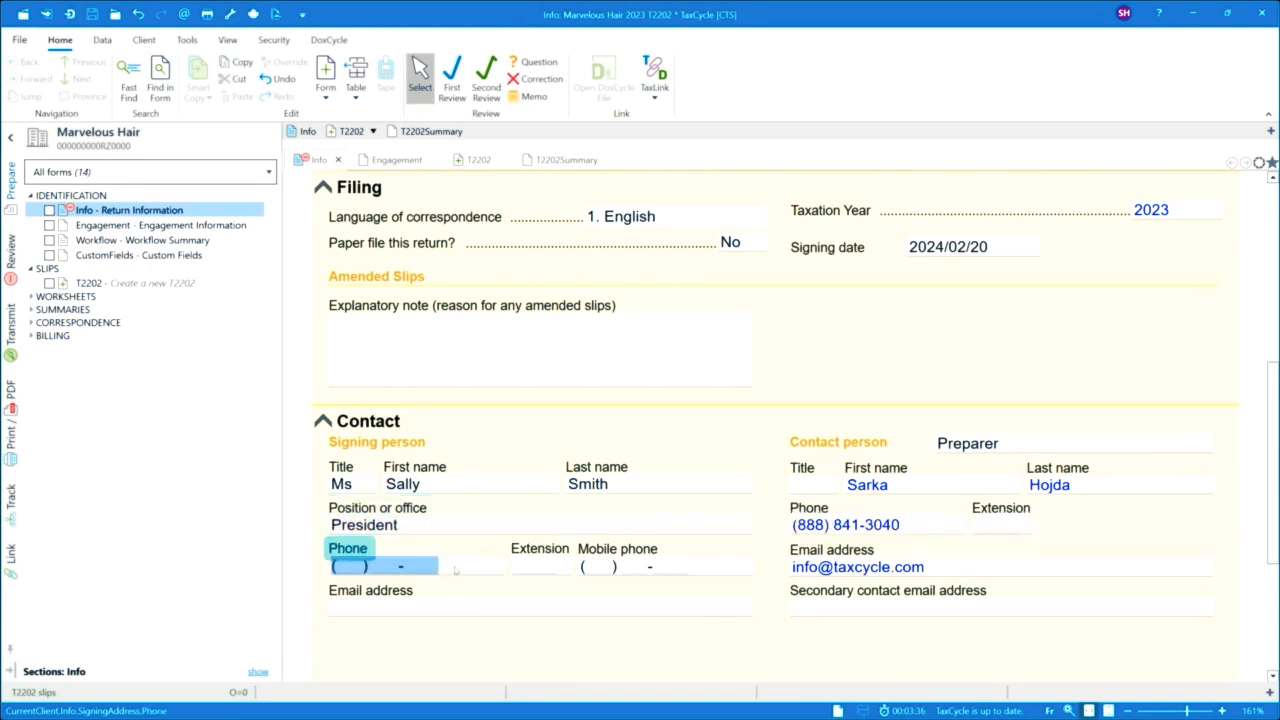
type("403) ")
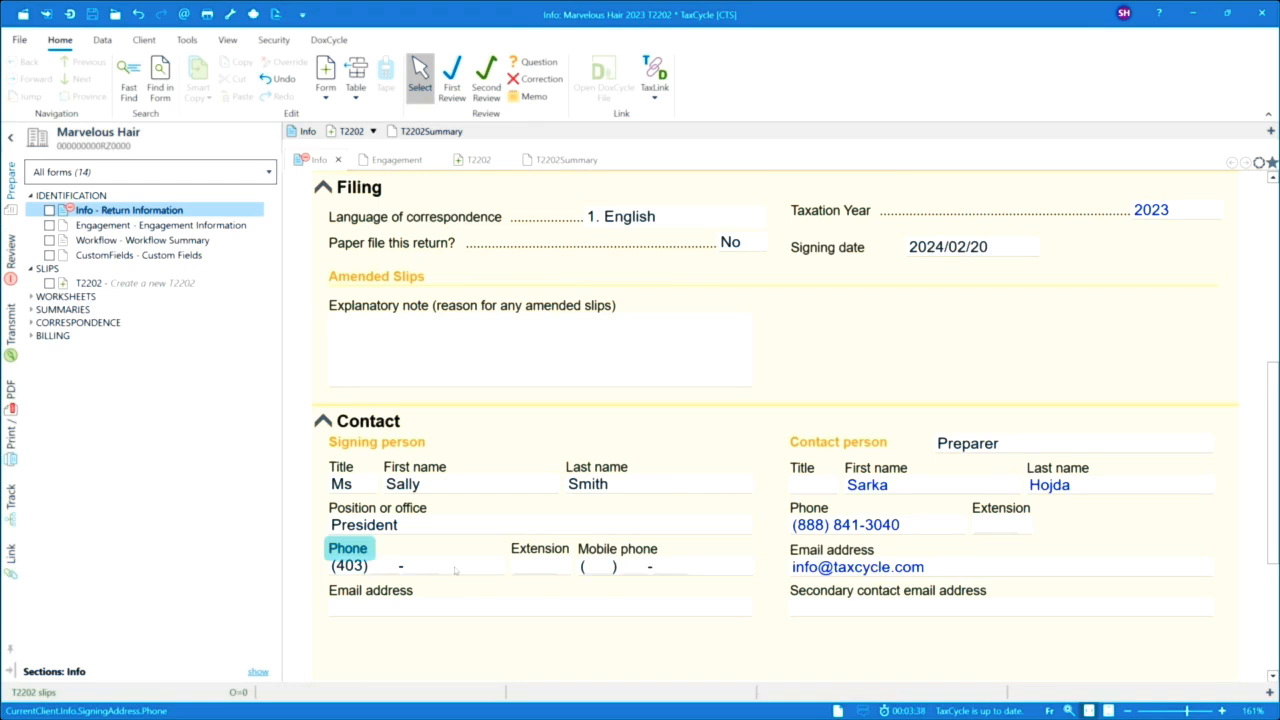
type("555-1212")
key("Tab")
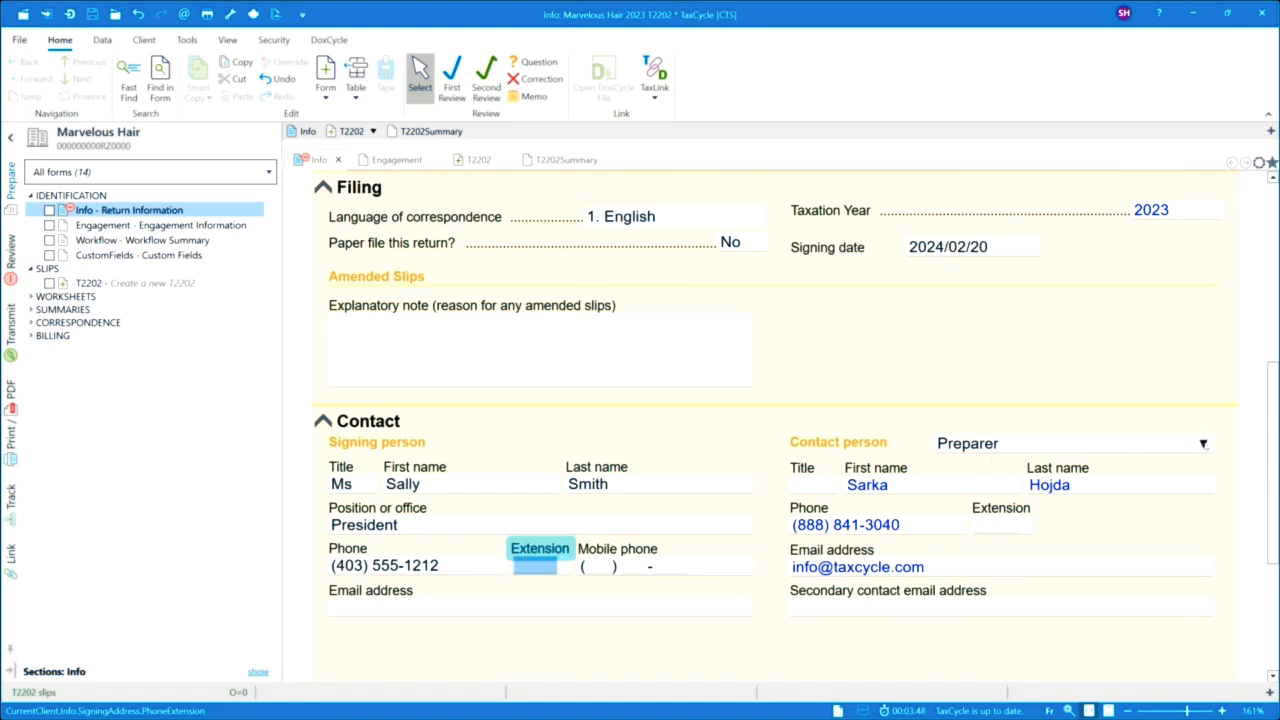
Step: Change the contact person from Other to Preparer
left_click(1203, 443)
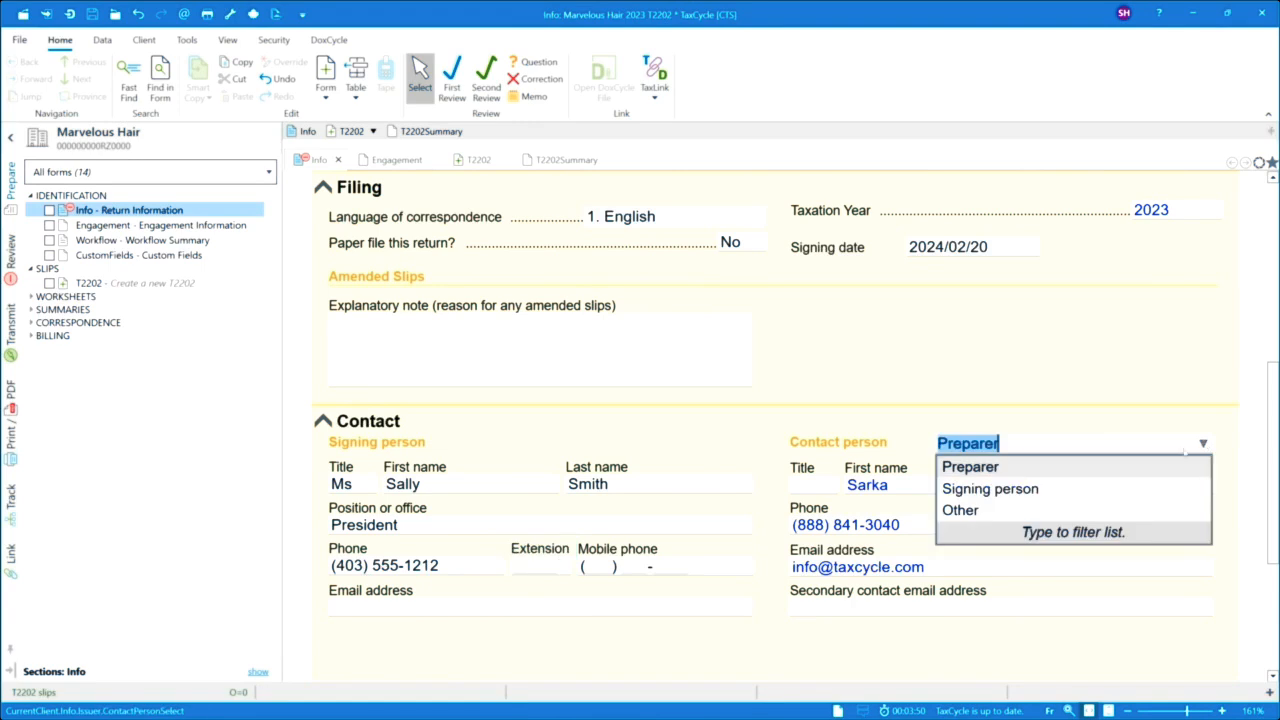
left_click(966, 511)
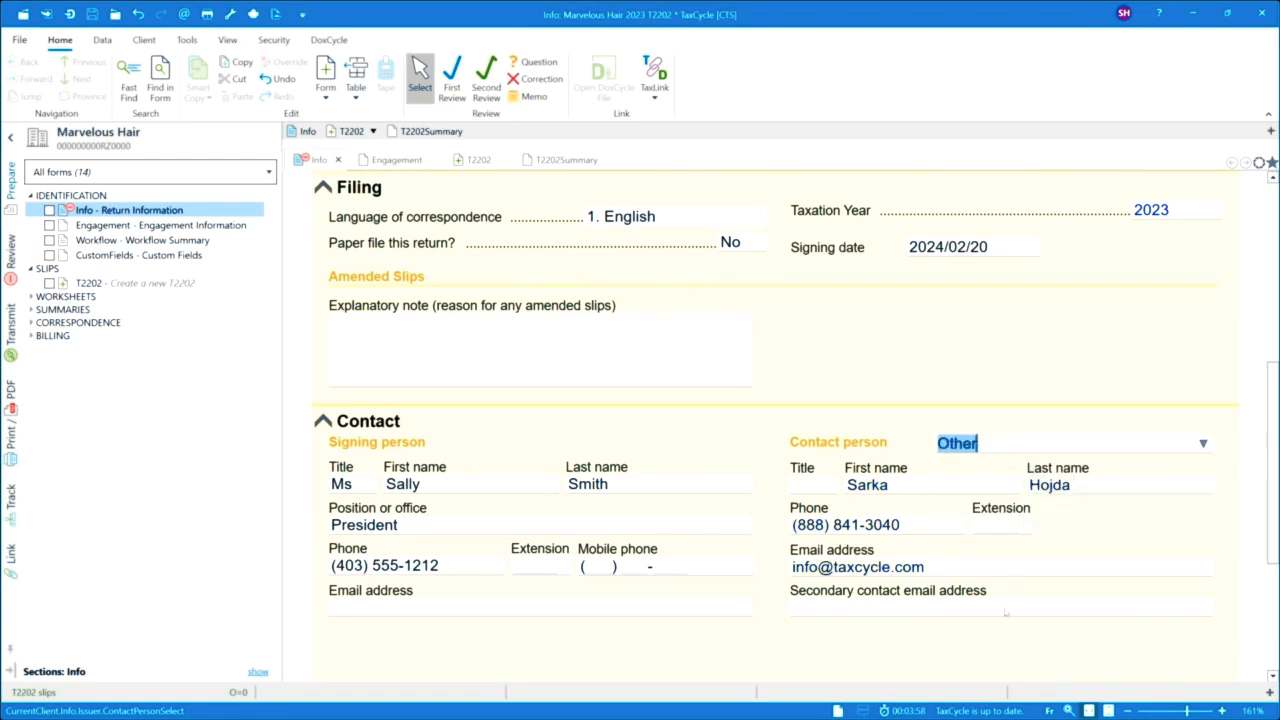
left_click(1203, 443)
left_click(958, 467)
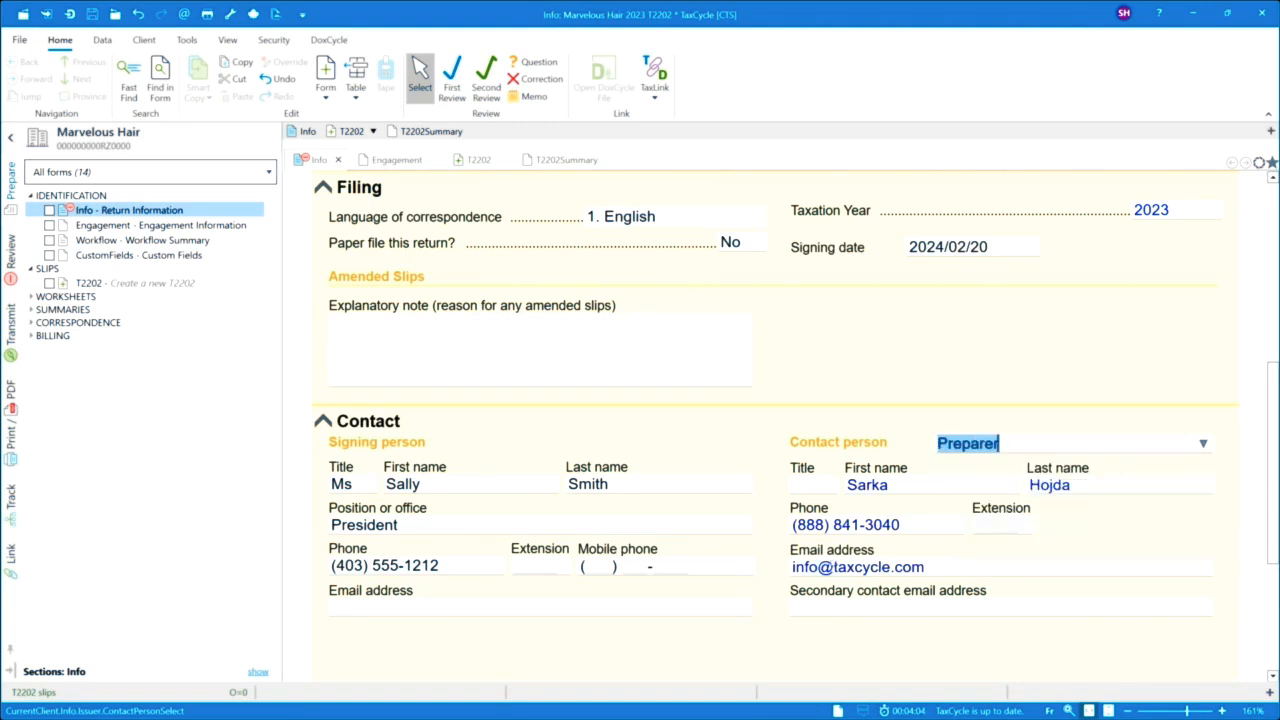
Step: Enter 2024/02/20 as the engagement start date on the Engagement Information form
left_click(392, 160)
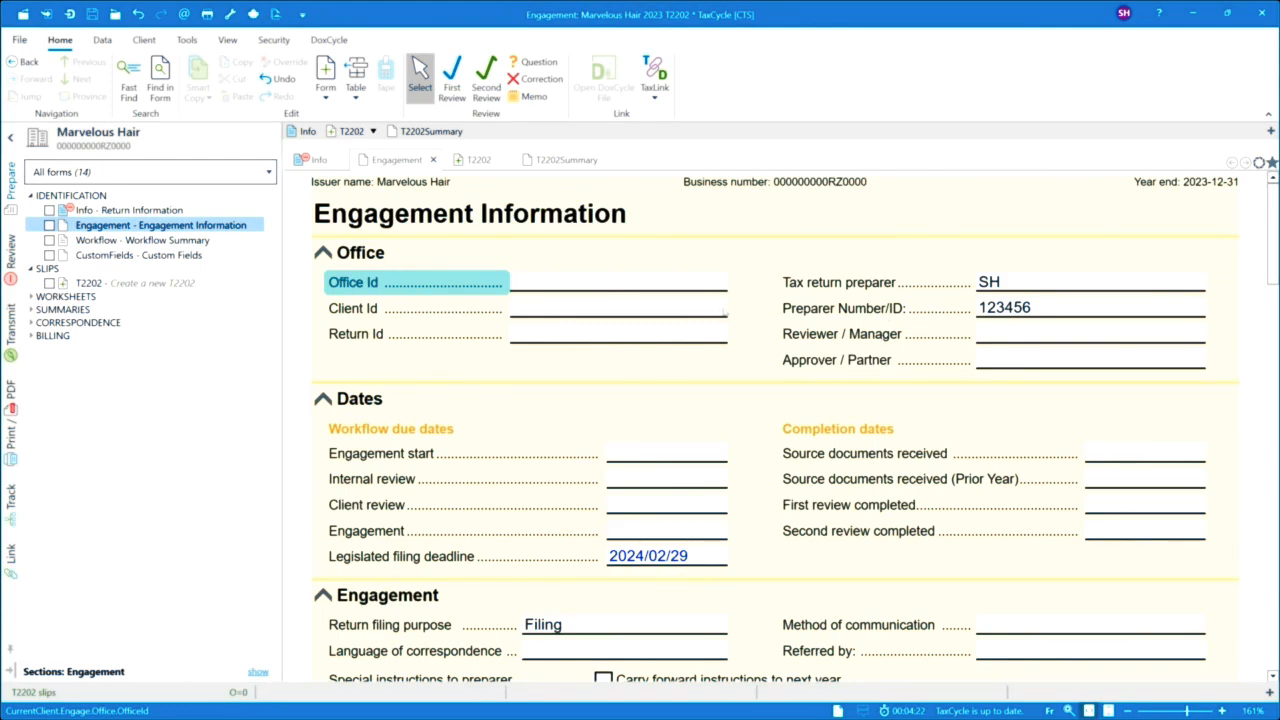
left_click(629, 455)
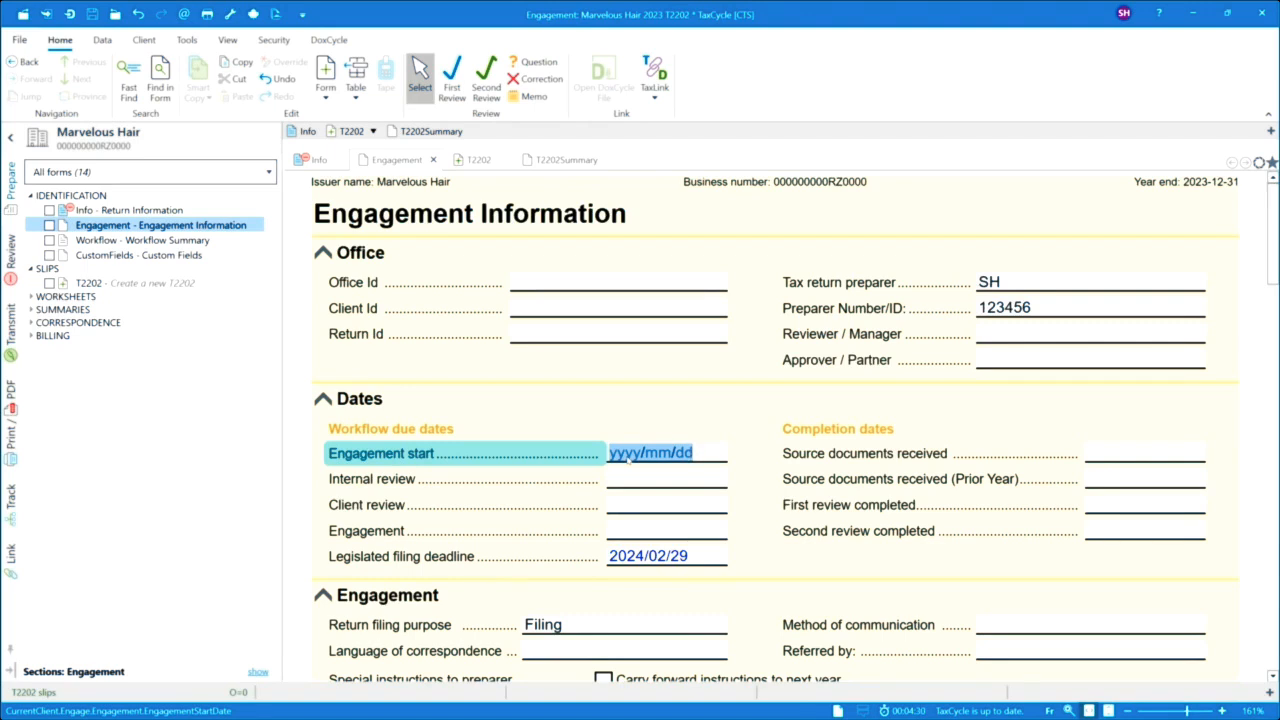
type("2")
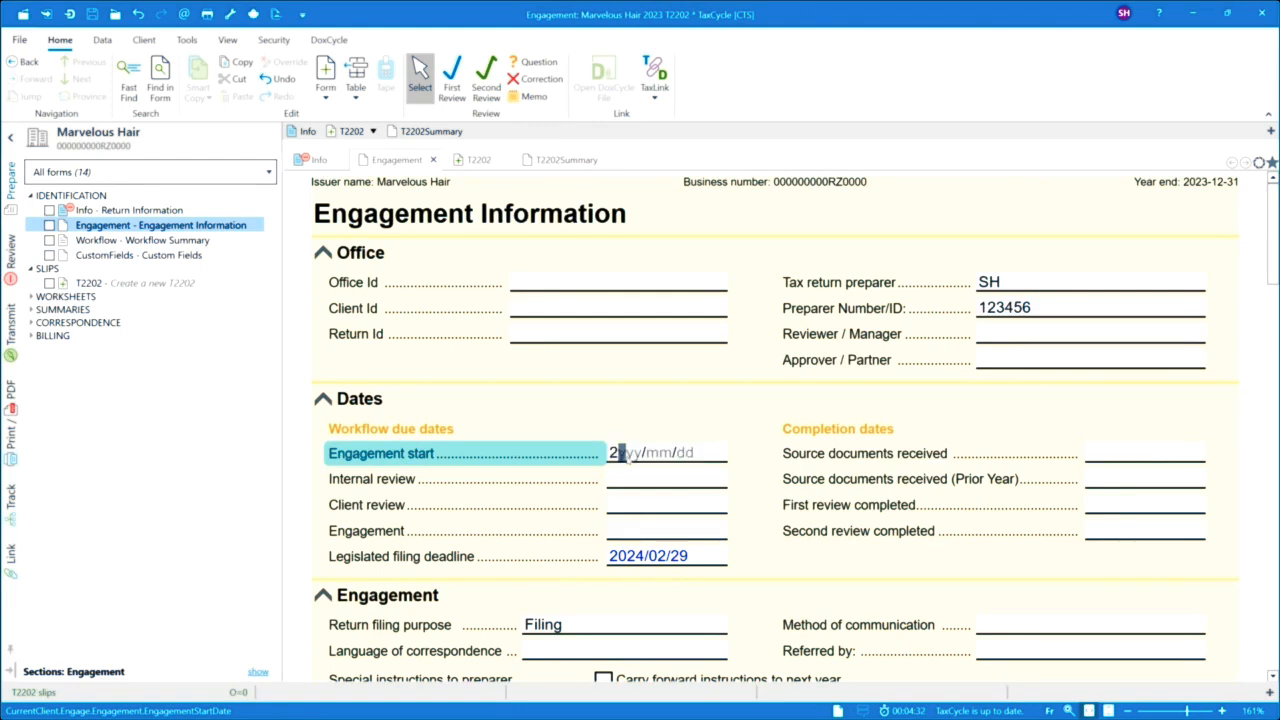
type("024/02/20")
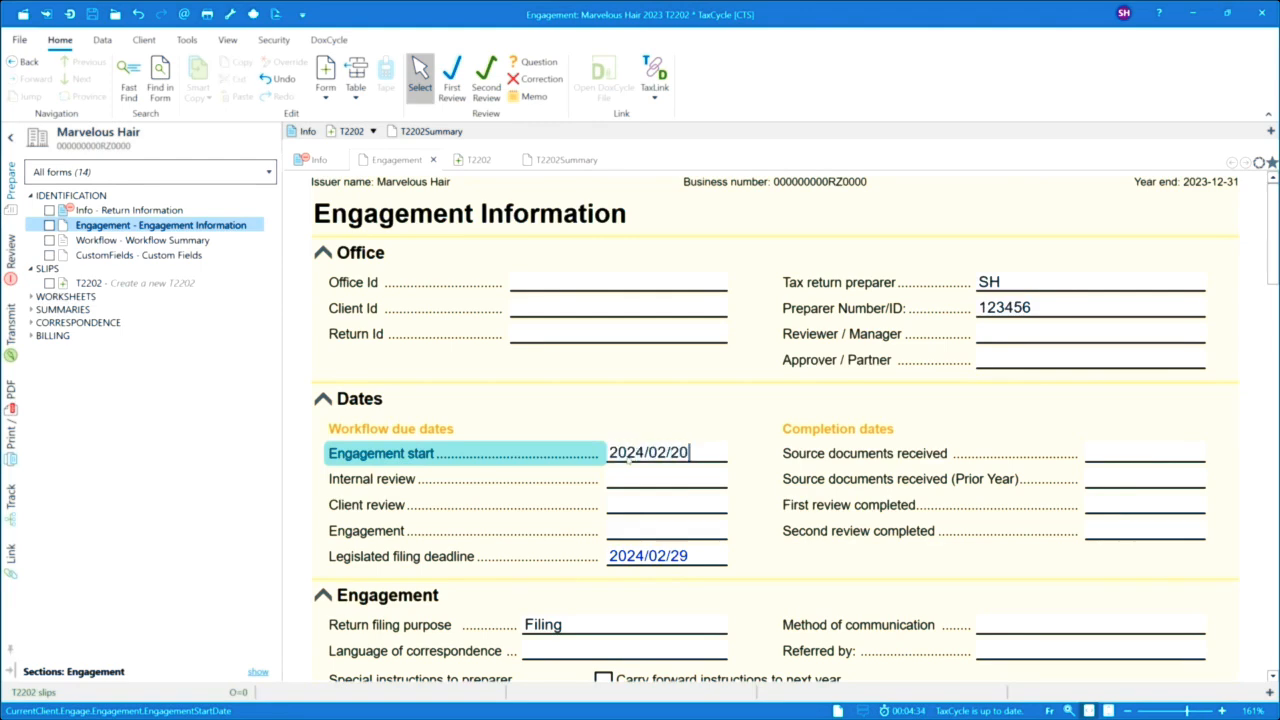
key("Tab")
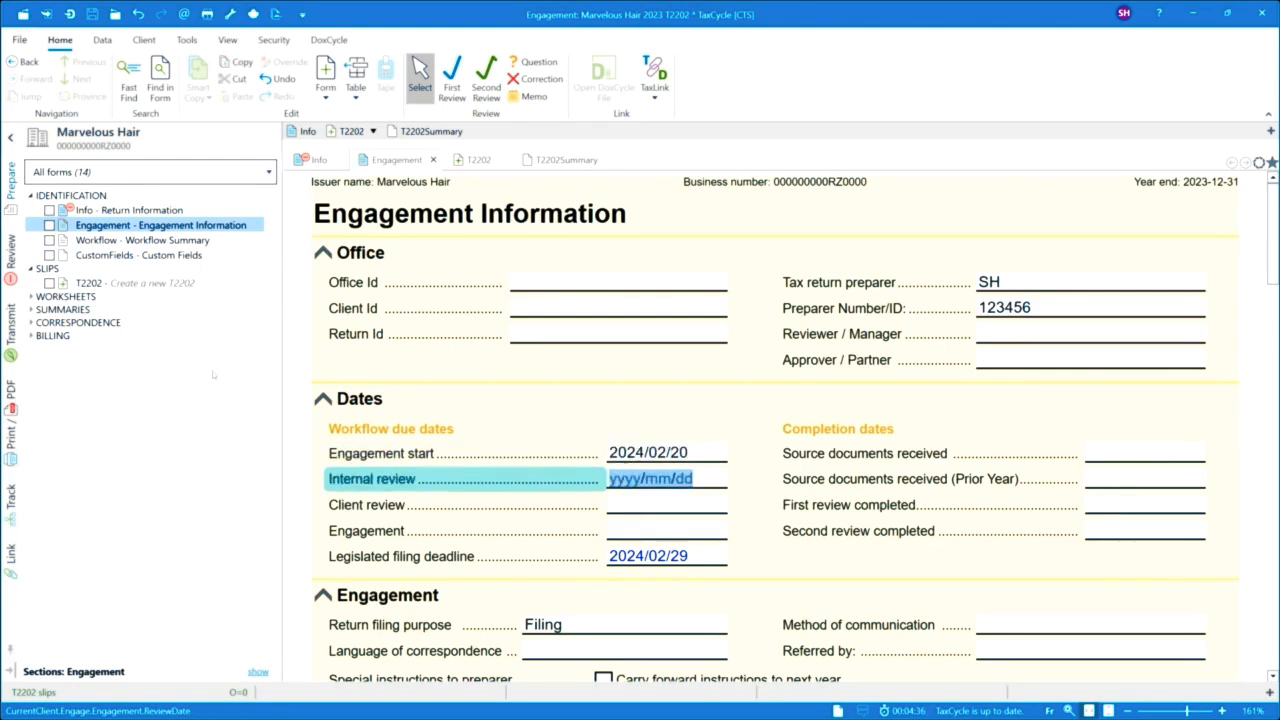
left_click(13, 494)
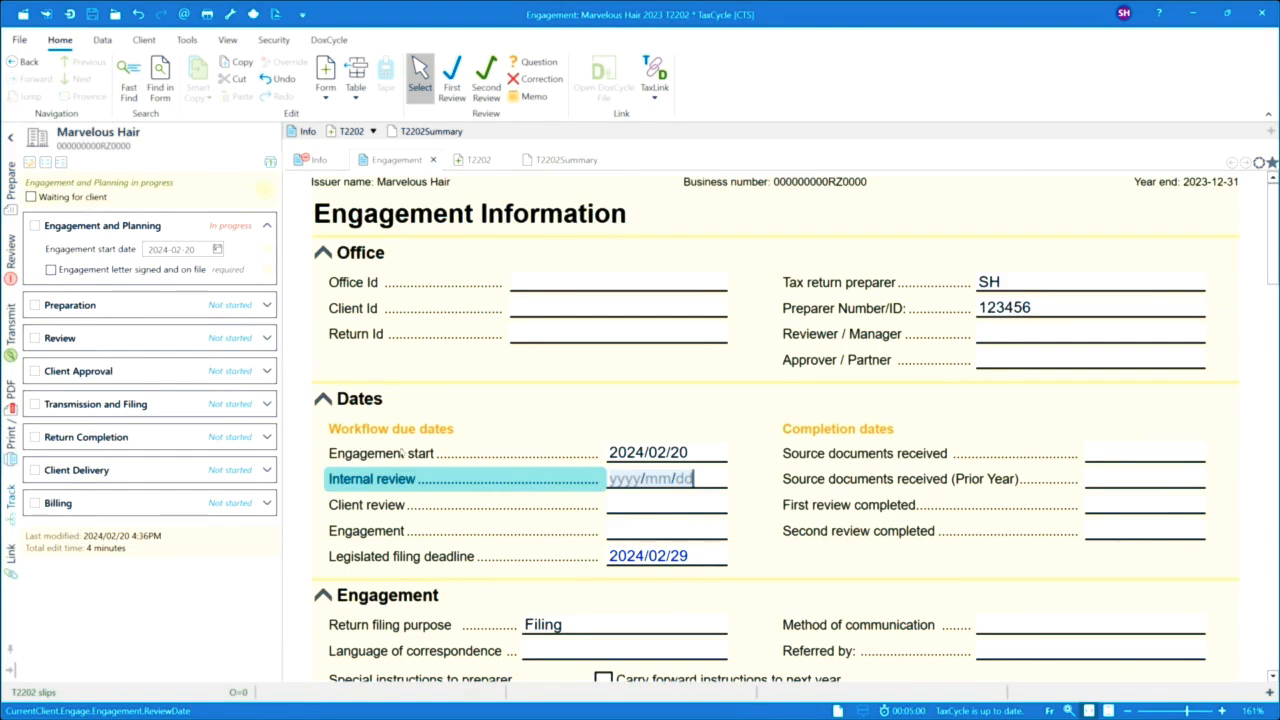
left_click(11, 187)
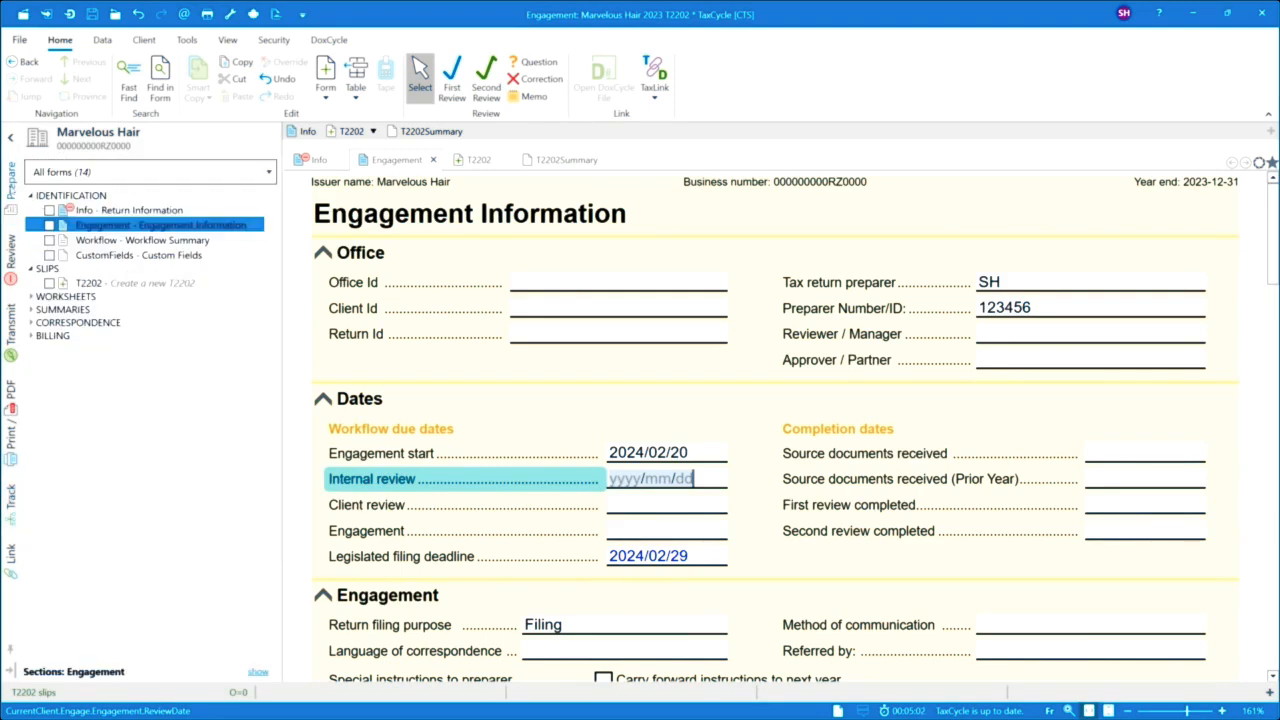
scroll(659, 479, "down", 3)
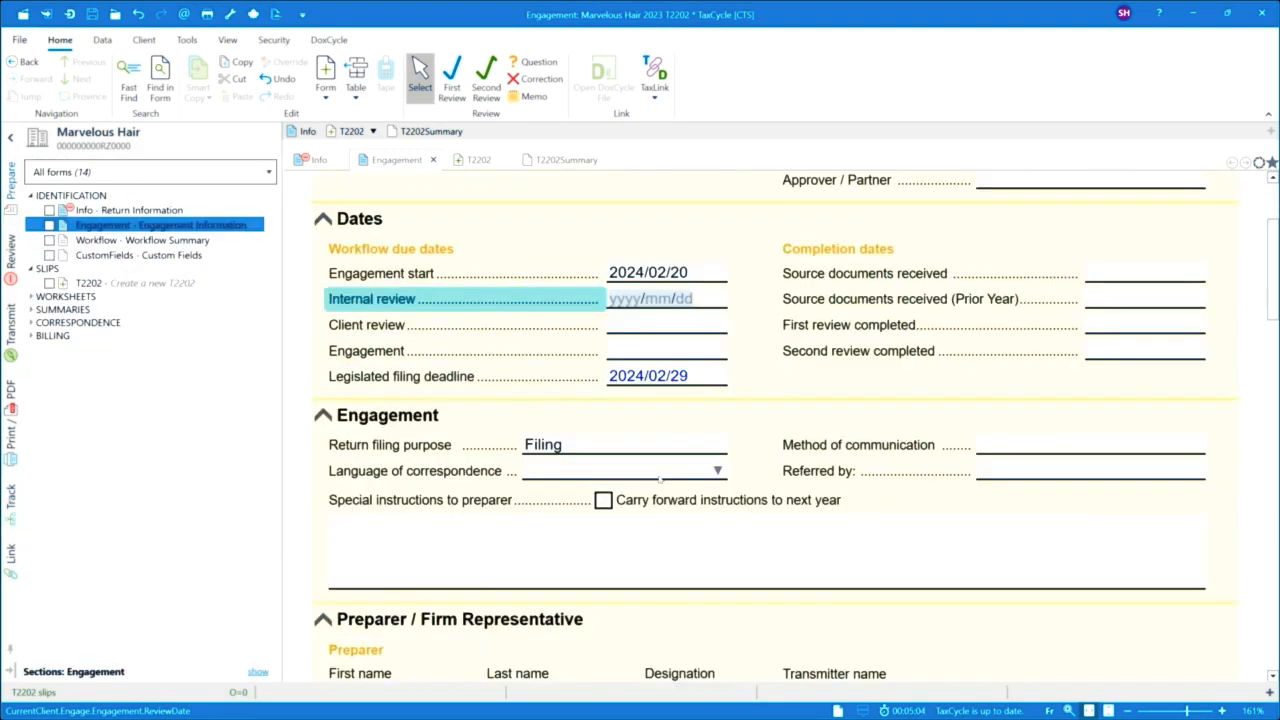
scroll(658, 478, "down", 2)
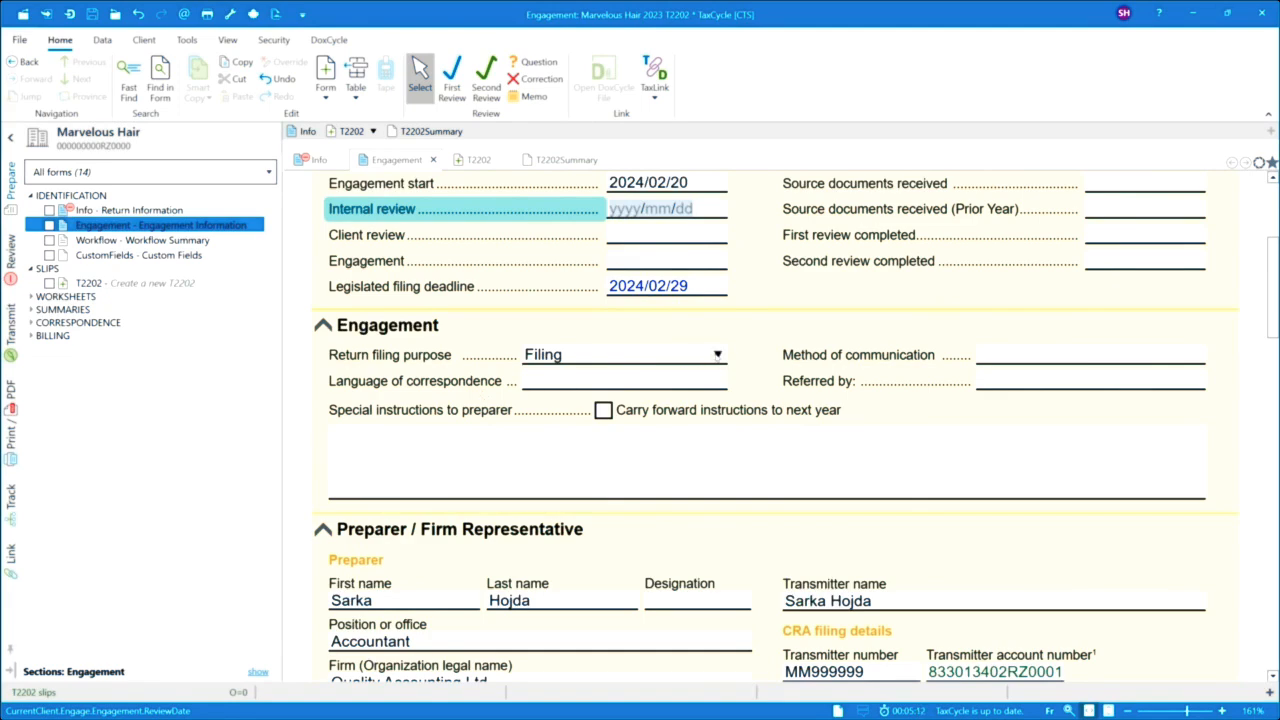
left_click(717, 354)
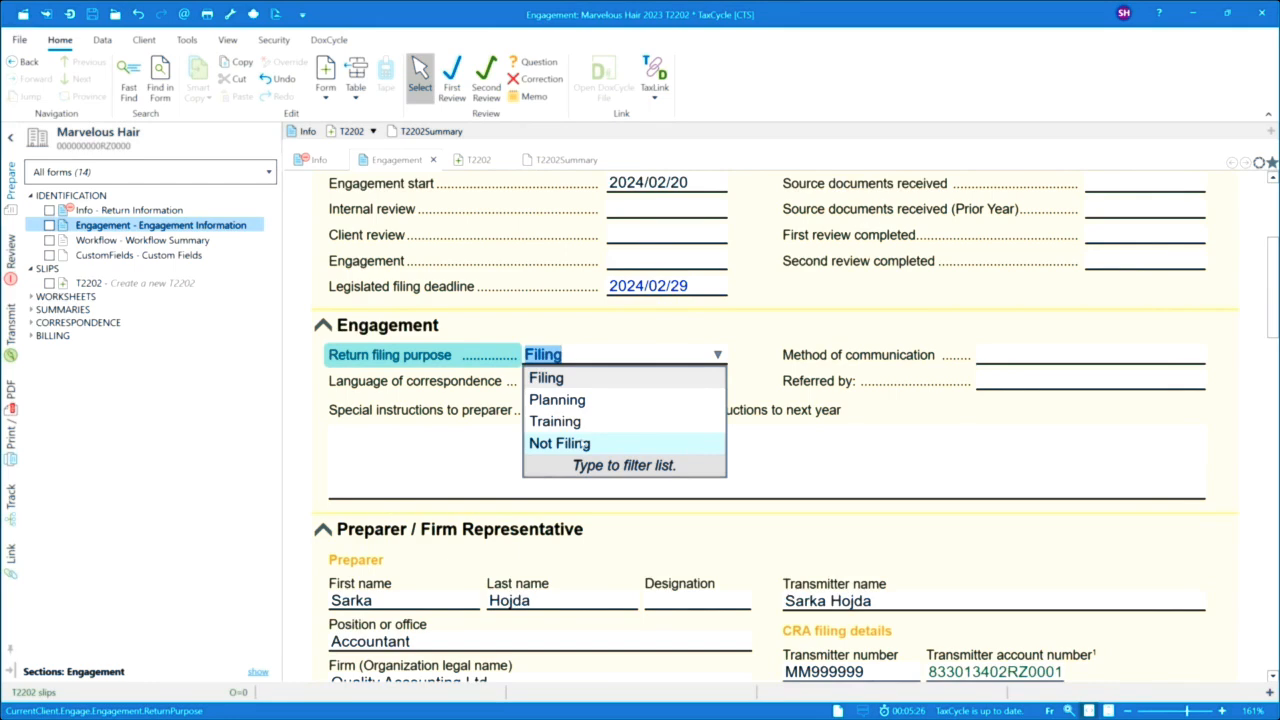
left_click(753, 346)
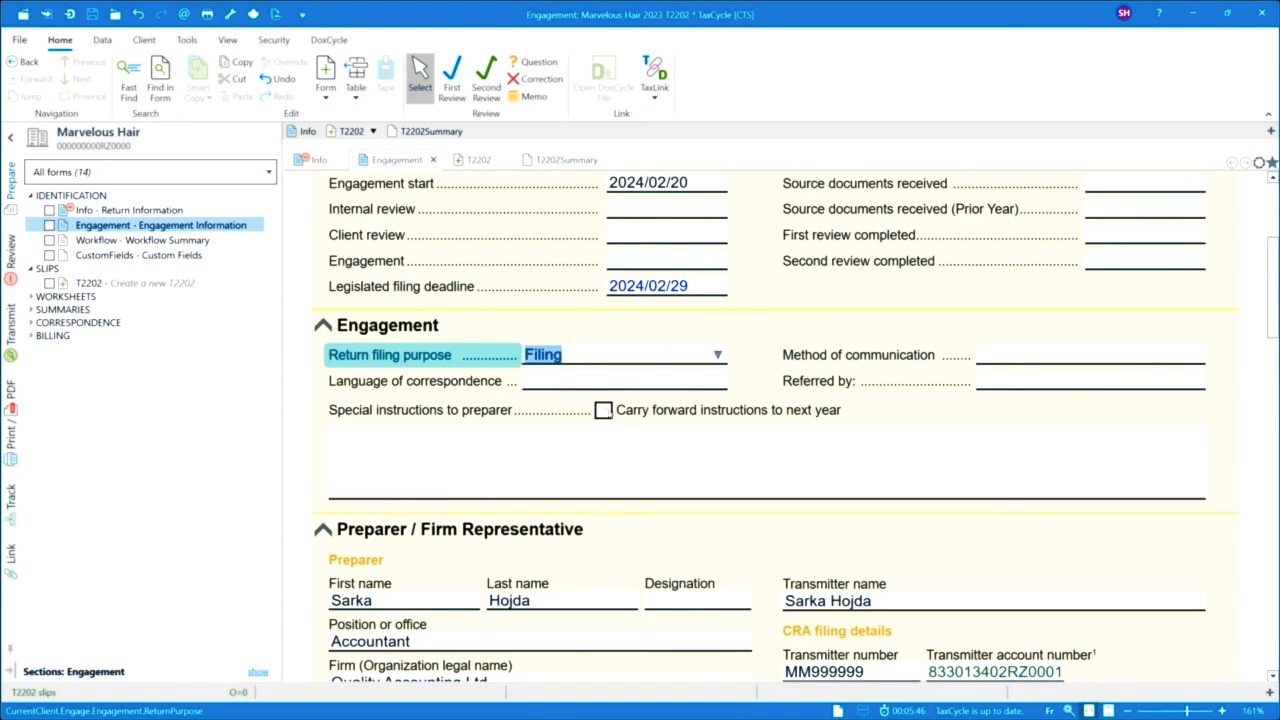
scroll(425, 440, "down", 3)
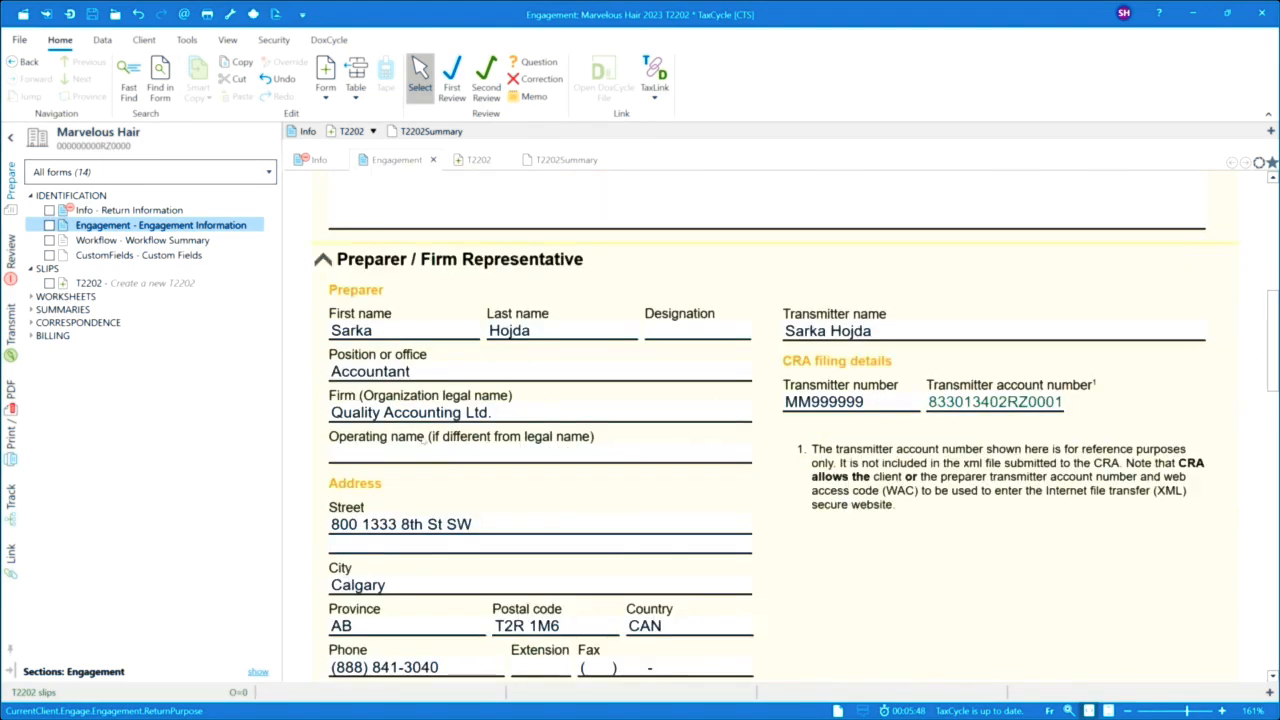
scroll(479, 603, "down", 3)
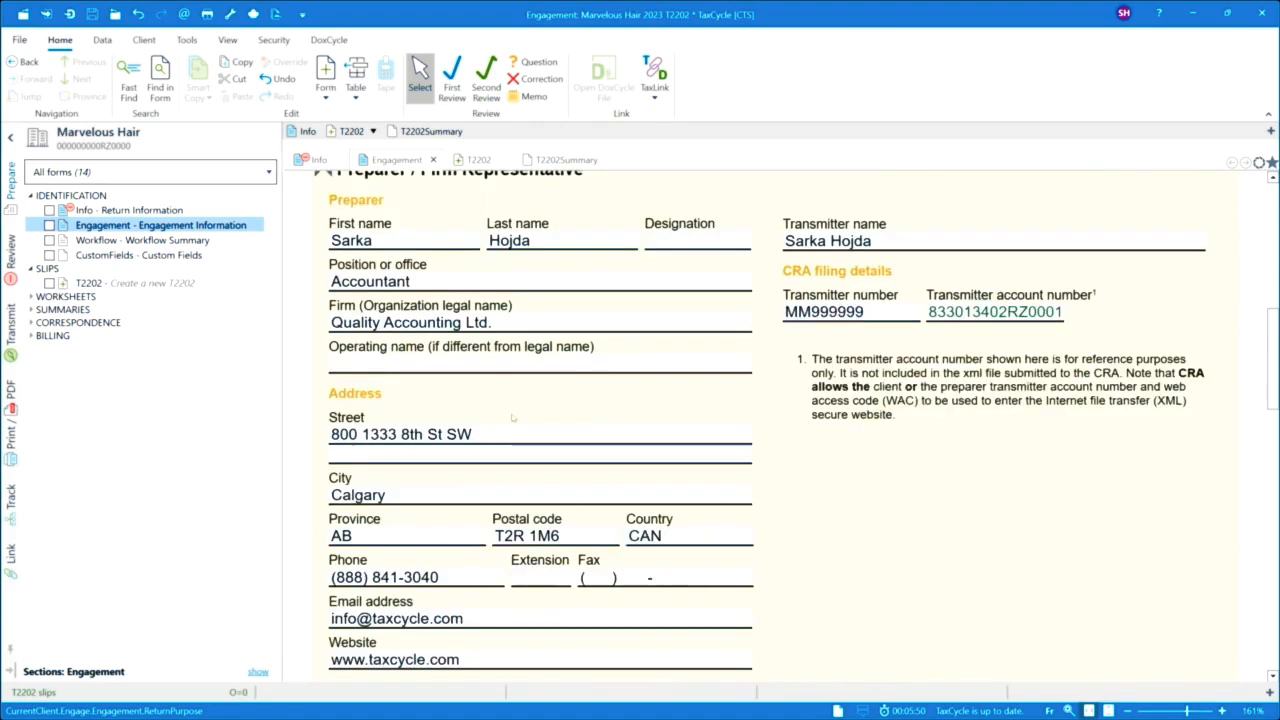
scroll(512, 418, "down", 1)
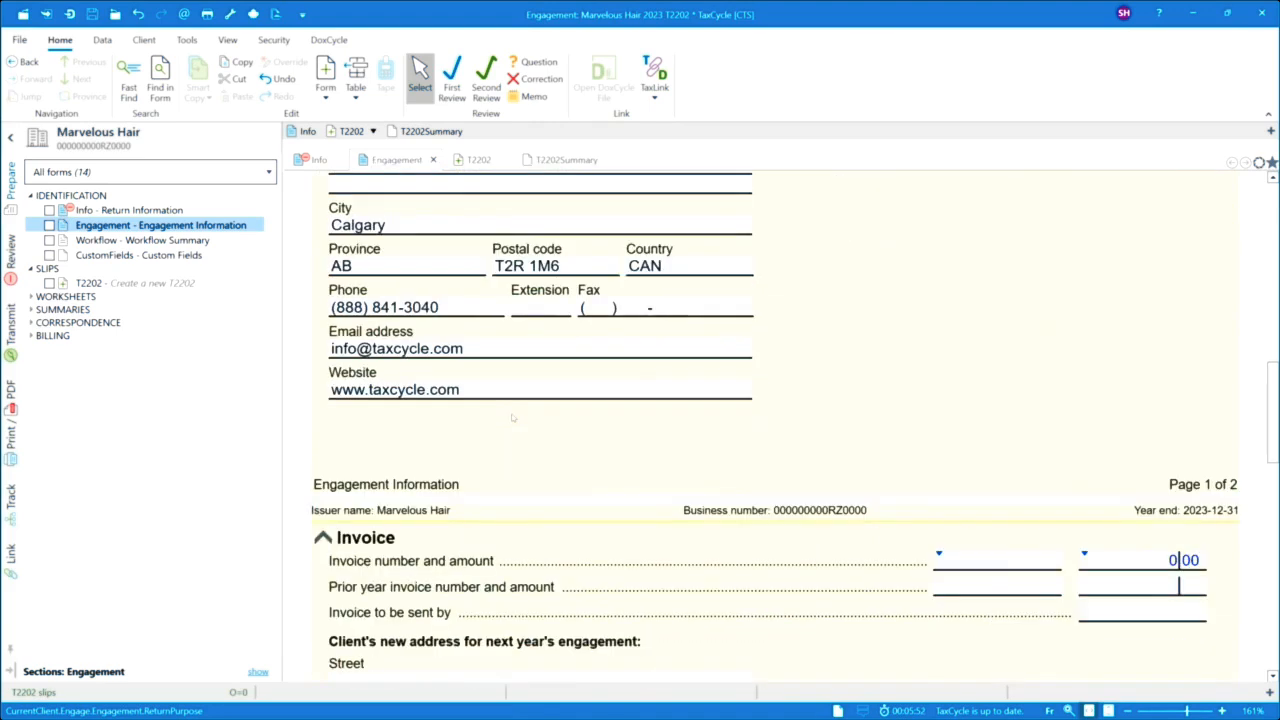
scroll(512, 418, "up", 4)
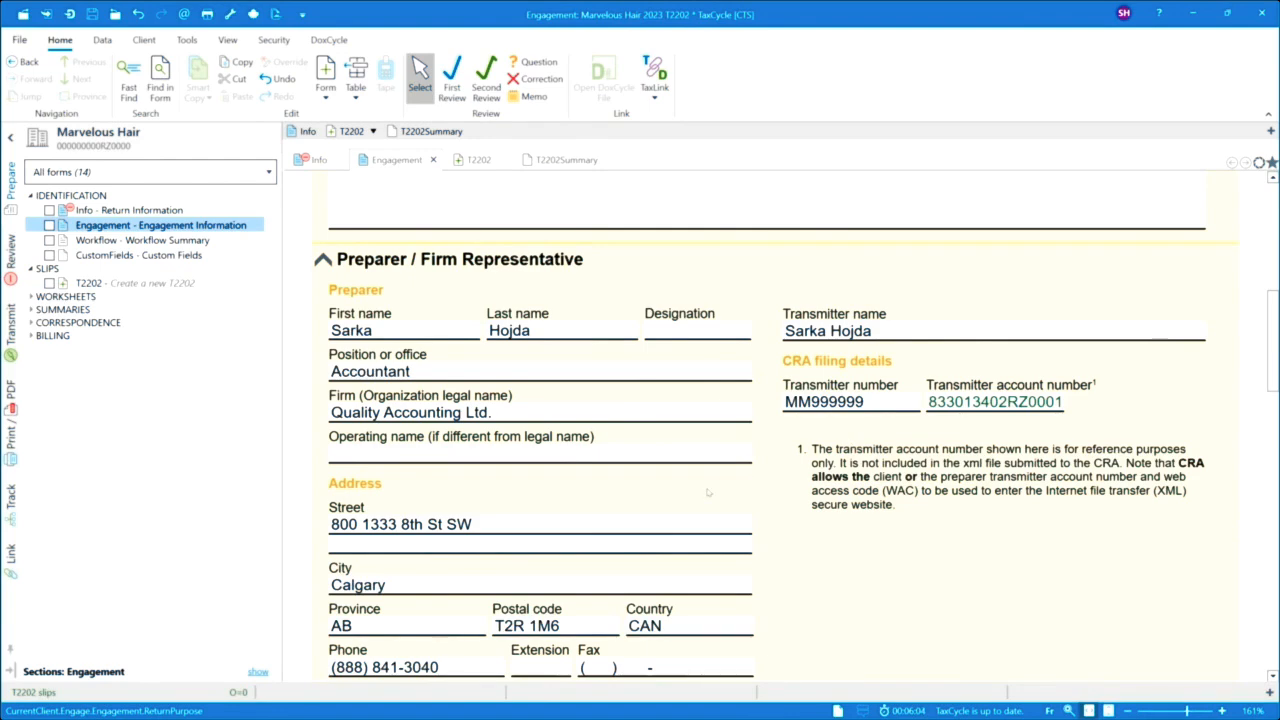
scroll(694, 499, "down", 10)
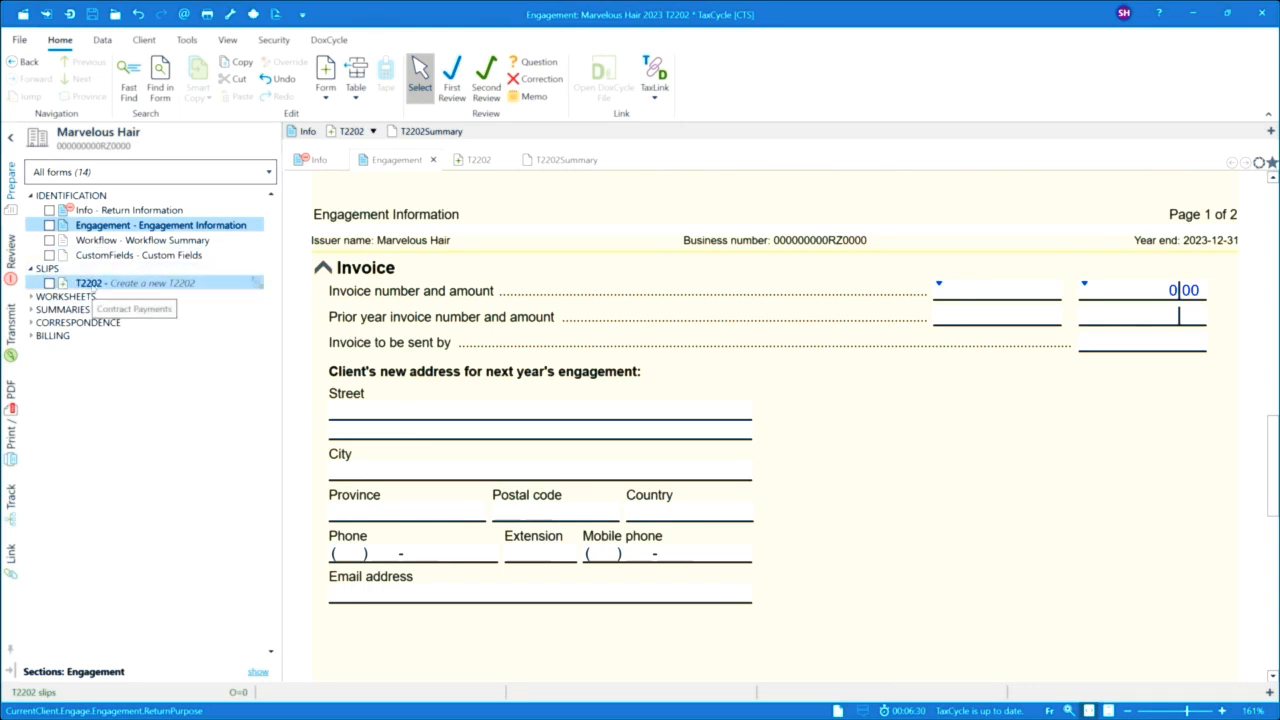
Step: Create a T2202 slip with the student number, program Advanced Hair Styling, and the student's SIN
left_click(88, 284)
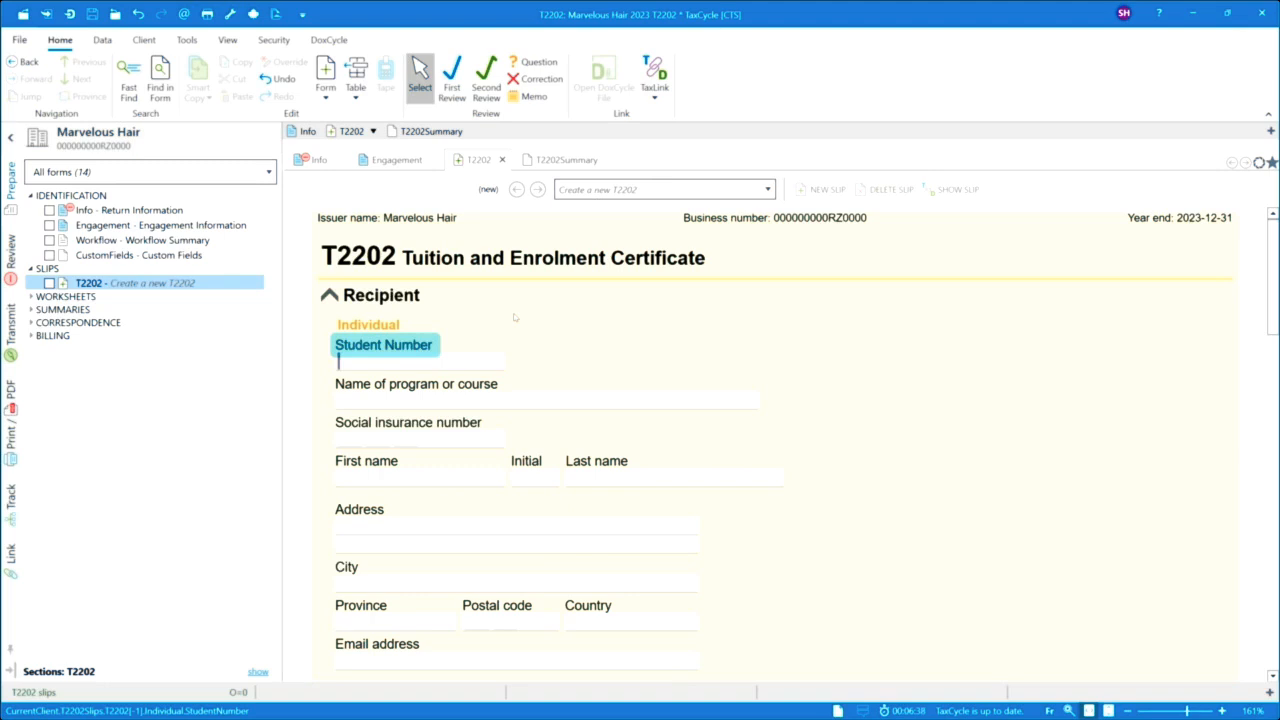
type("MAR")
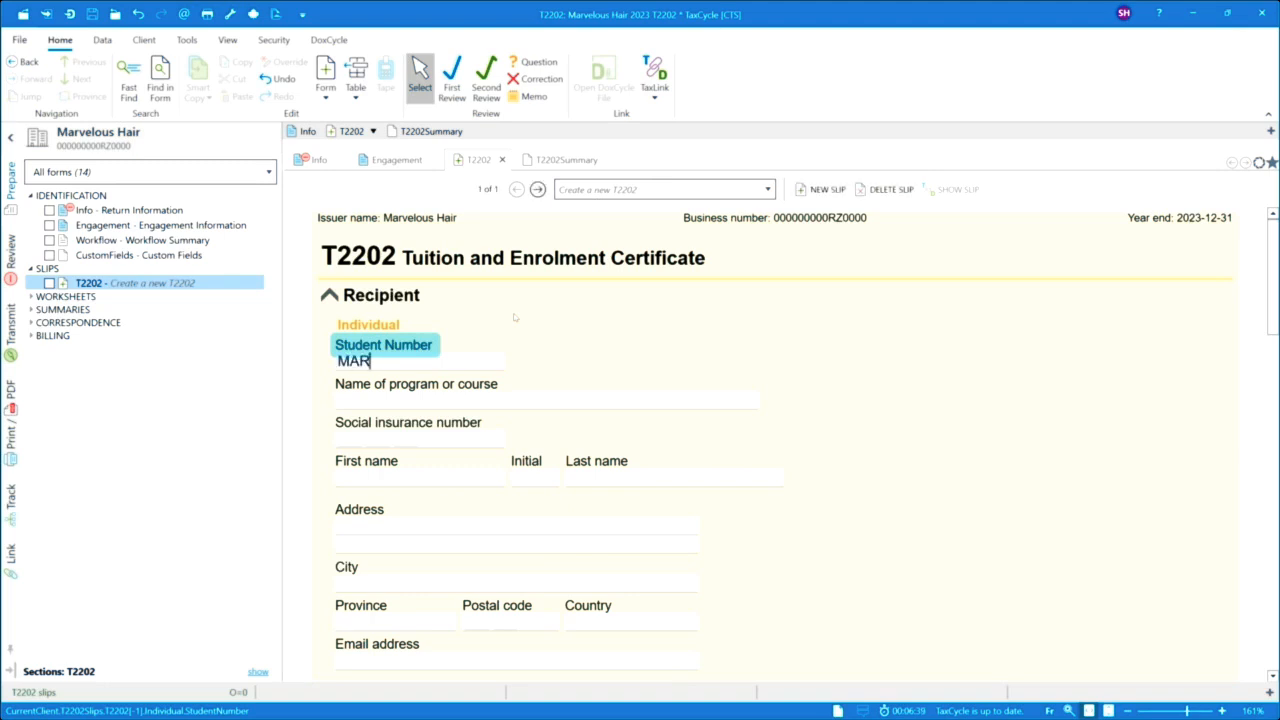
type("01234")
left_click(496, 398)
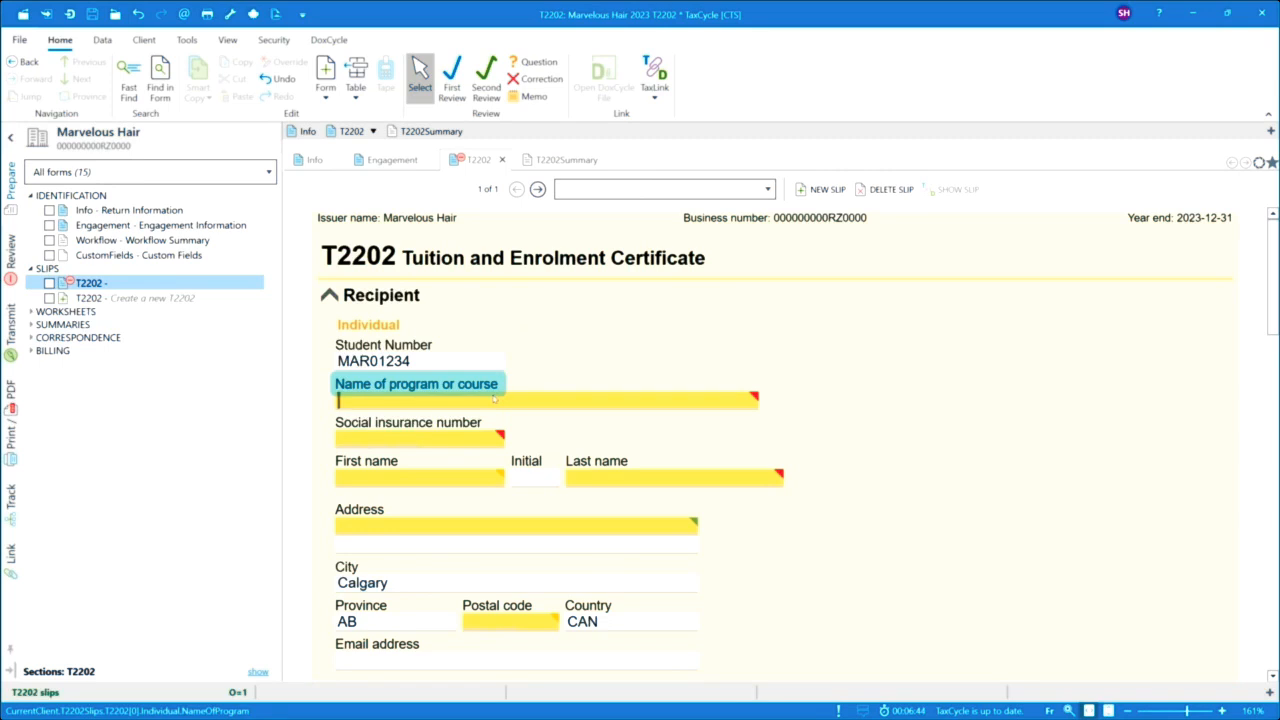
type("Advanced Hair ")
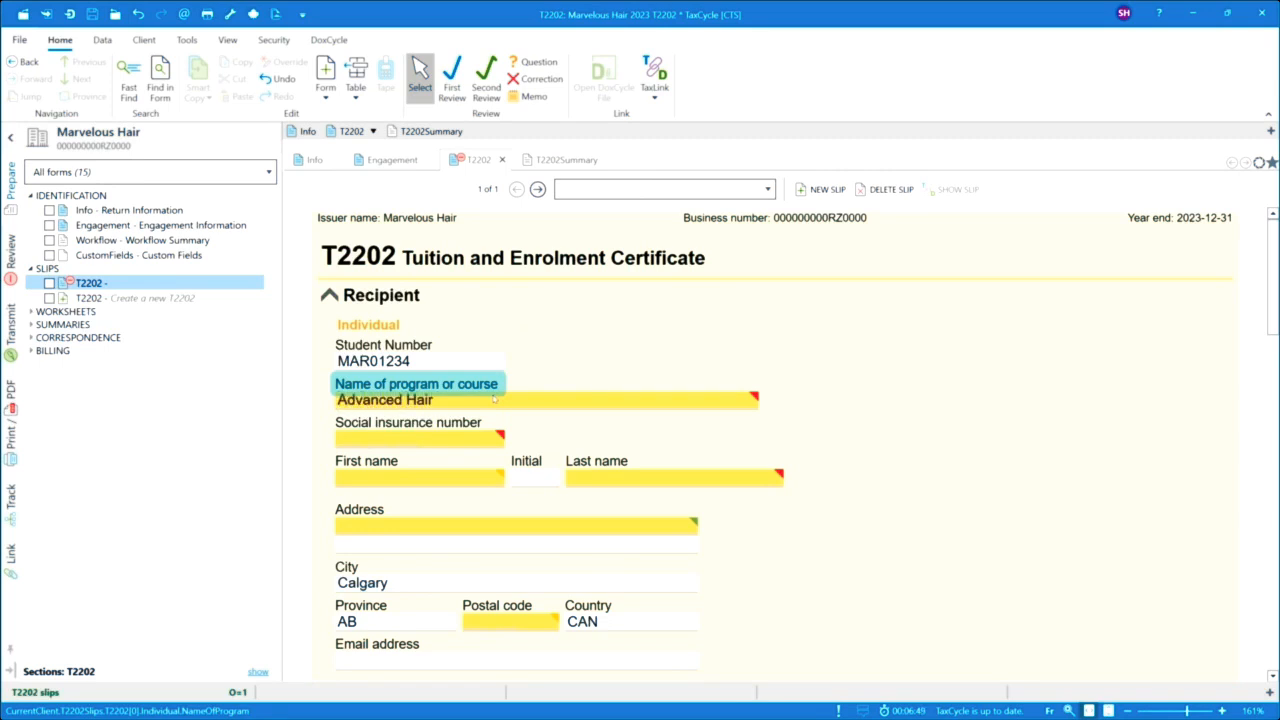
type("Syling")
left_click(445, 400)
type("t")
left_click(460, 443)
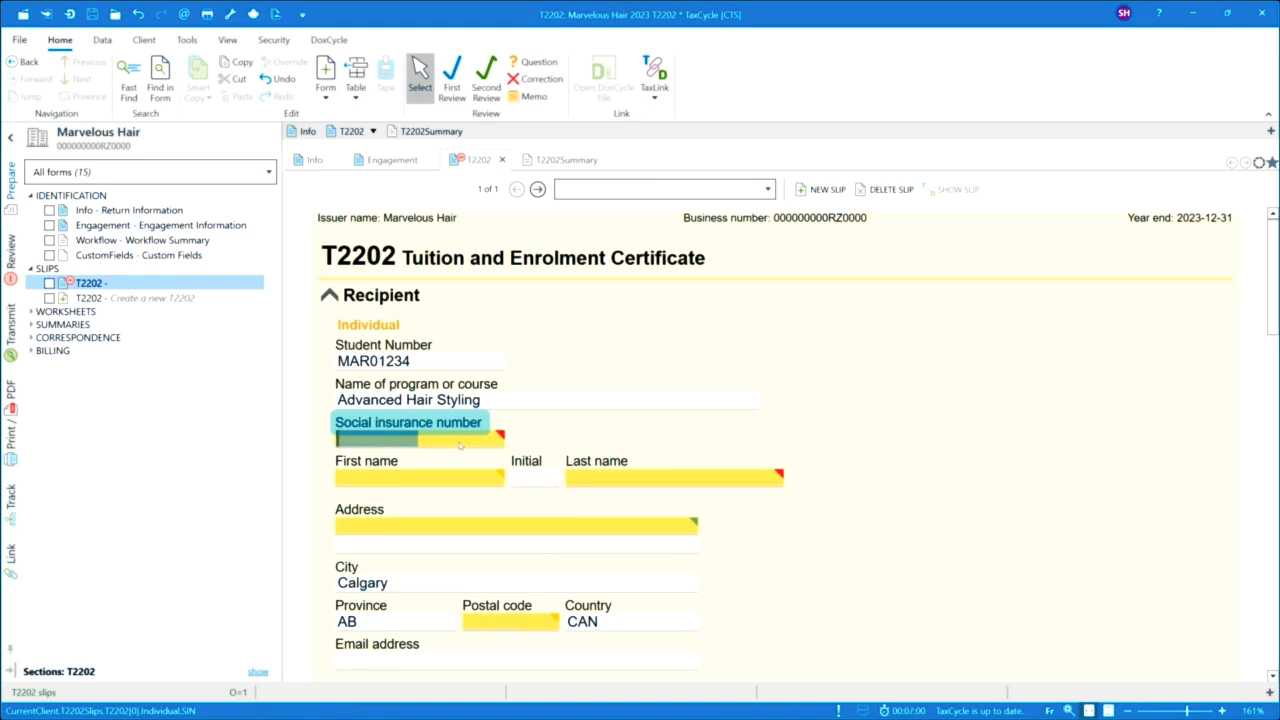
type("87")
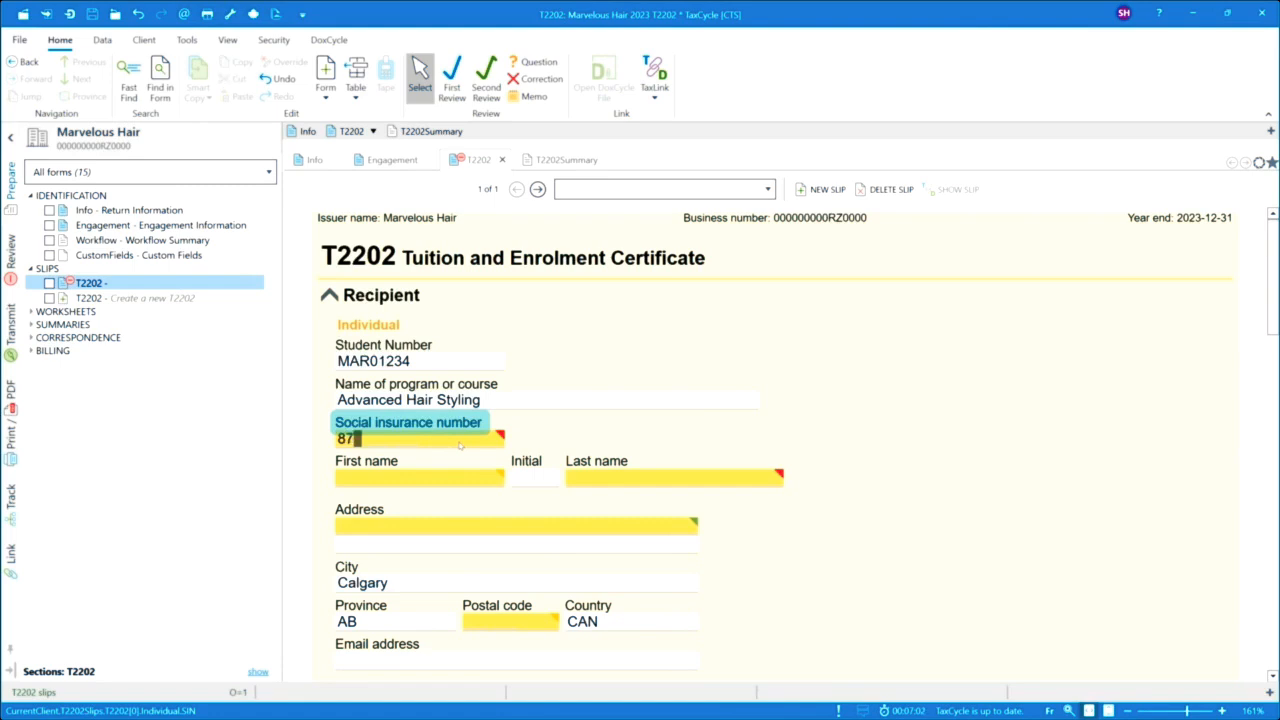
type("0 001 773")
Step: Enter the student's first and last name, street address and postal code
left_click(460, 480)
type("D")
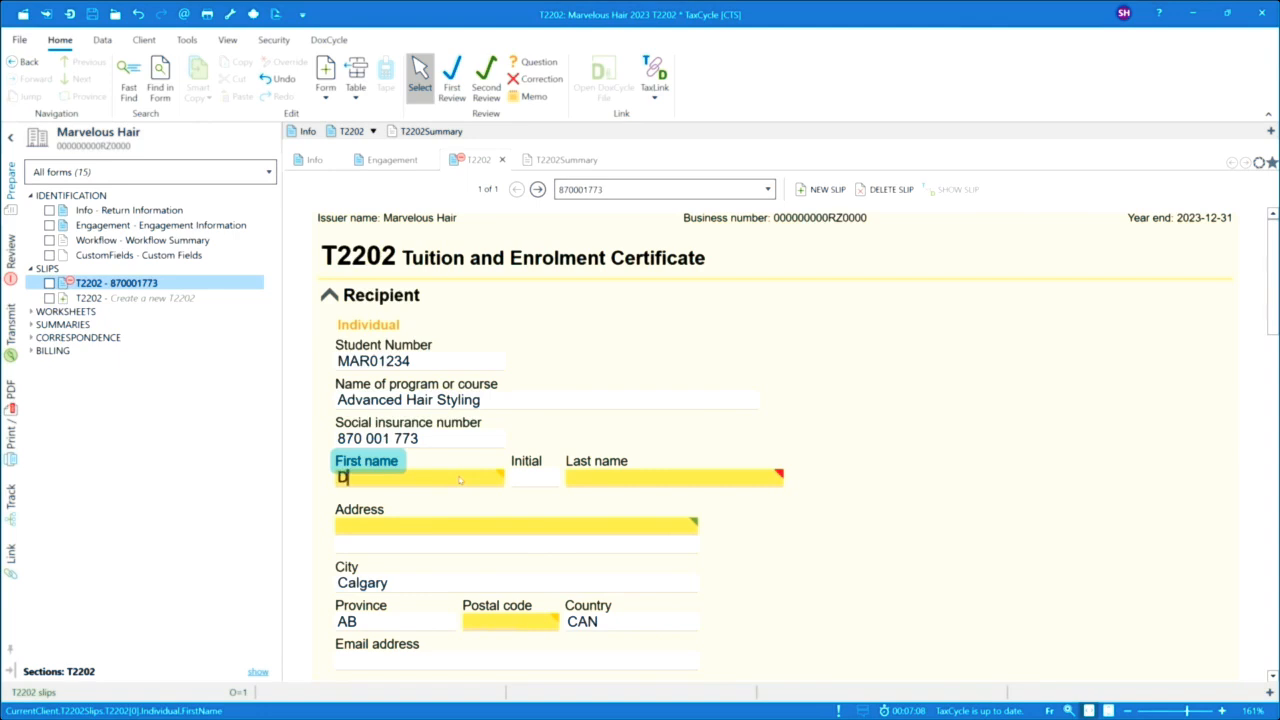
type("enise")
key("Tab")
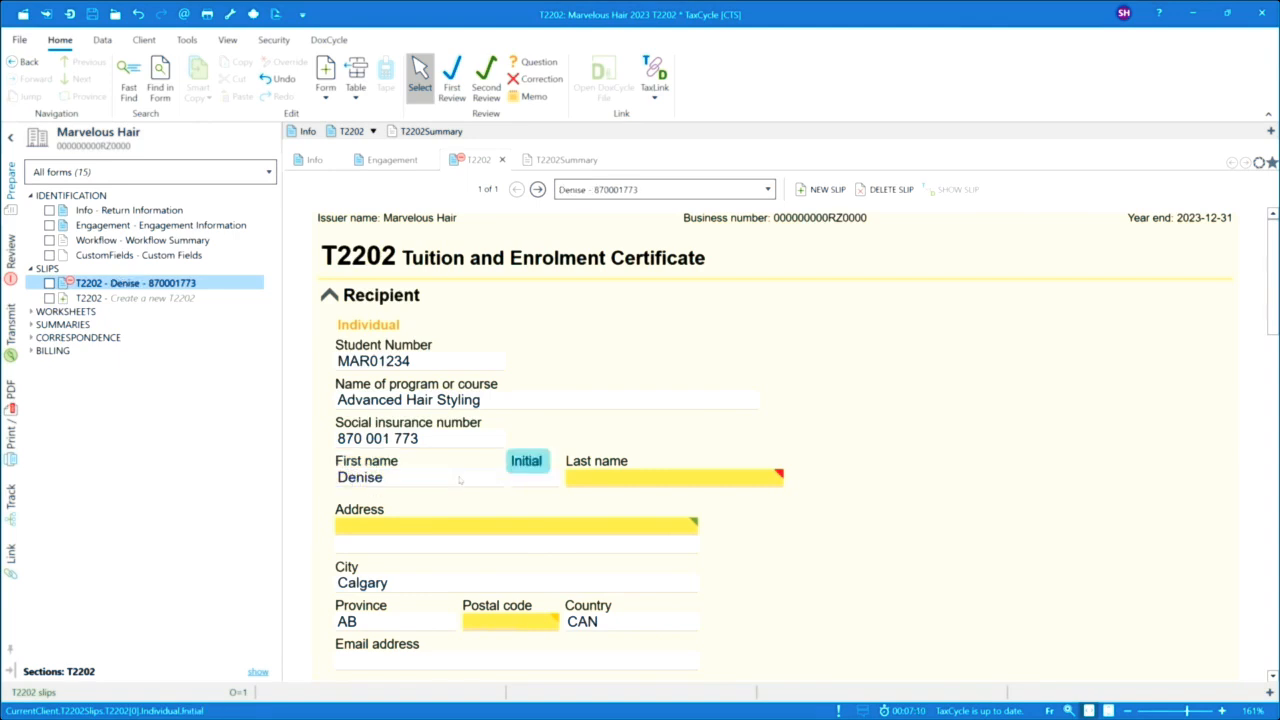
key("Tab")
type("Chu")
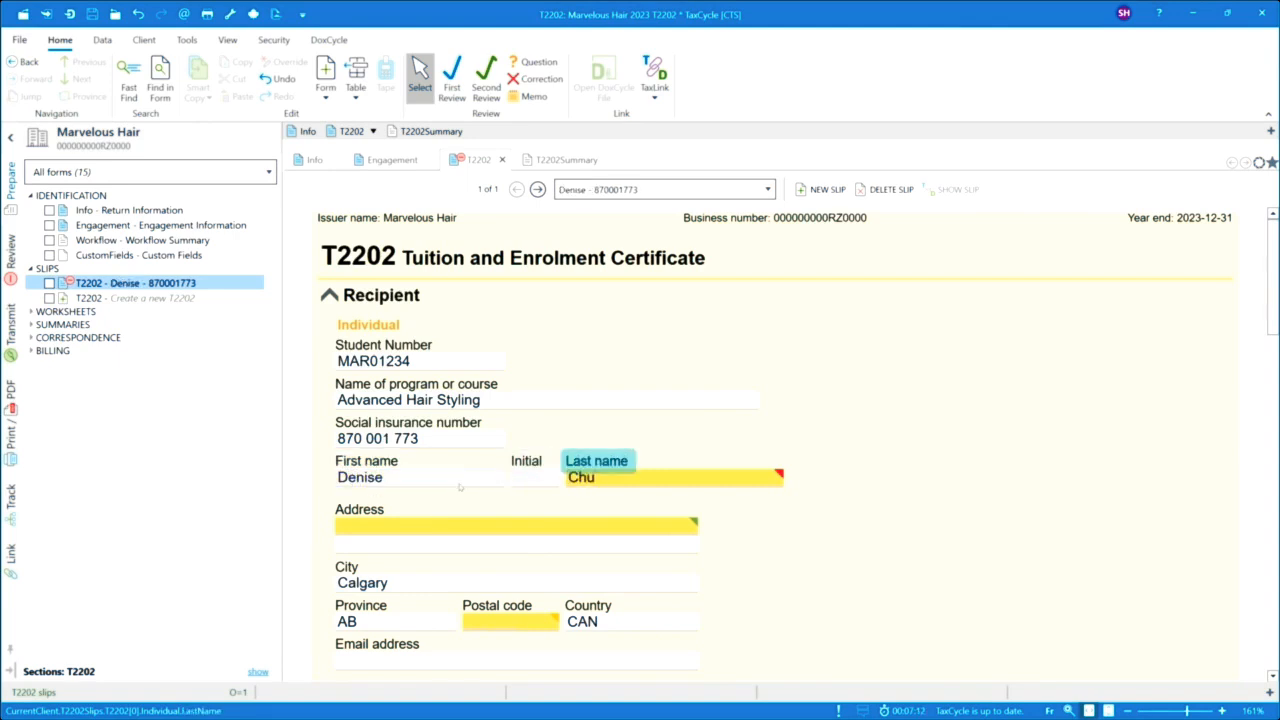
key("Tab")
type("123")
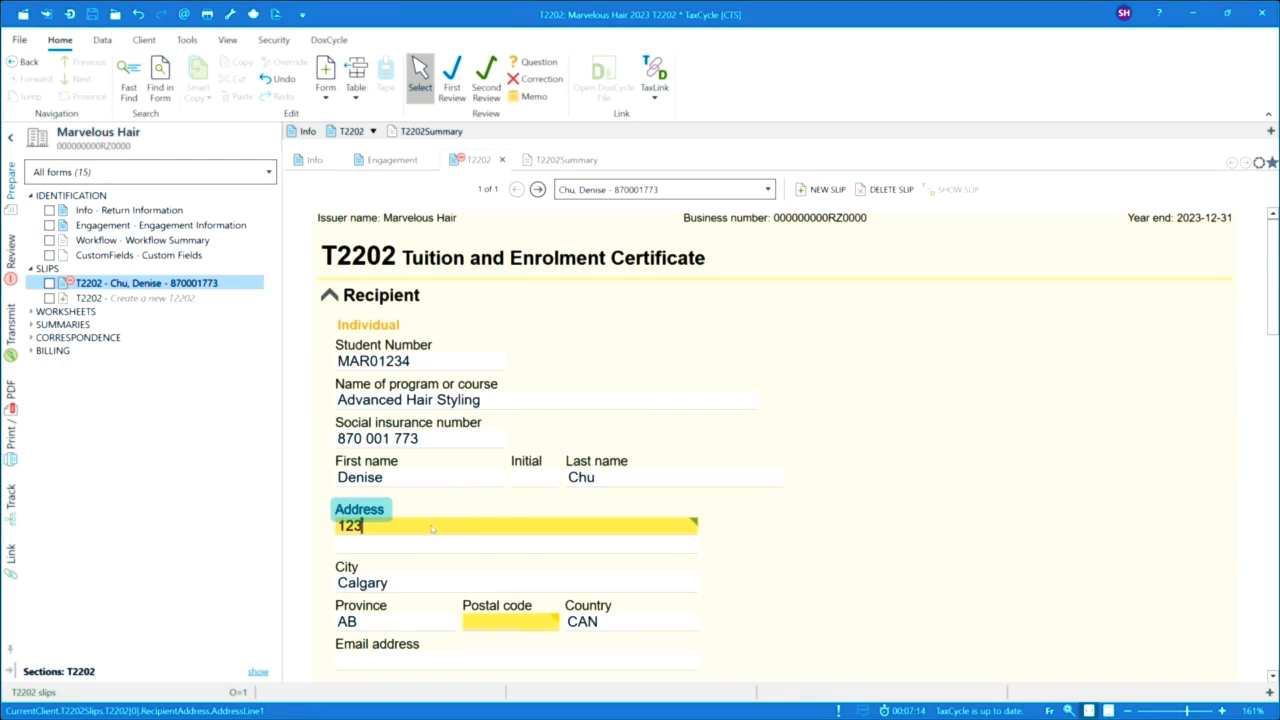
type("4 Main Street")
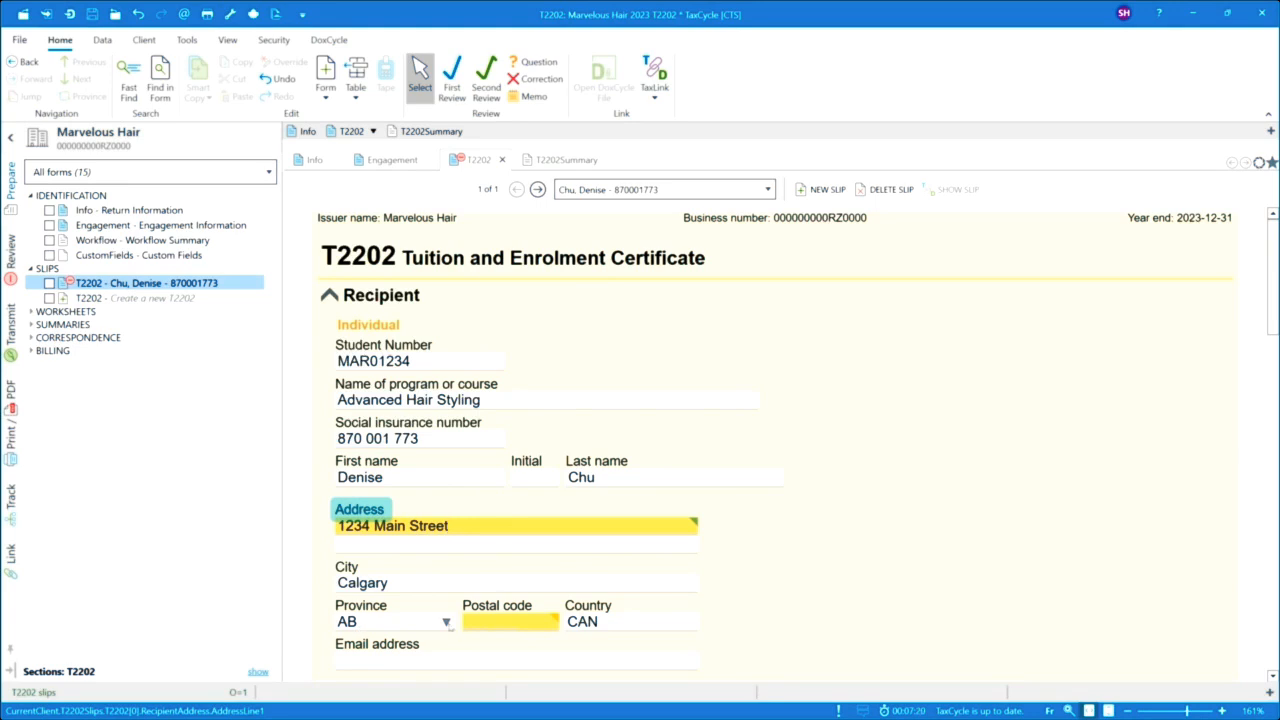
left_click(491, 622)
type("T")
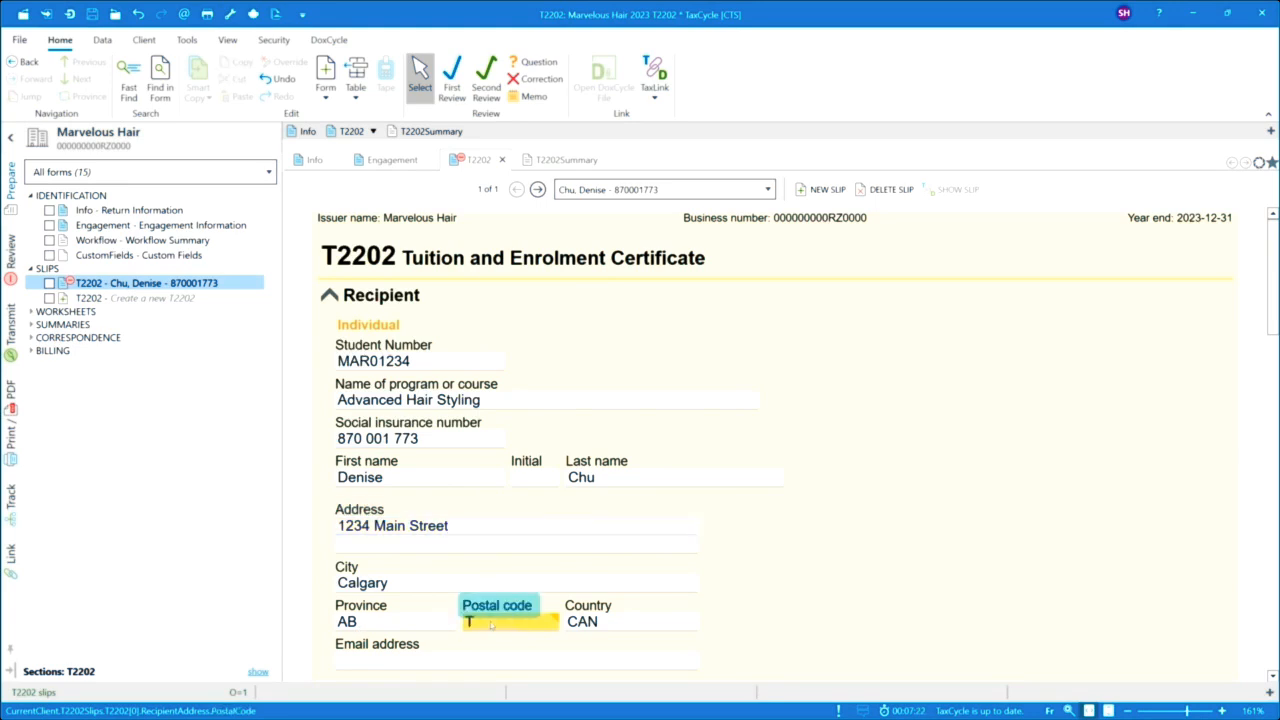
type("2Y 1L9")
left_click(544, 588)
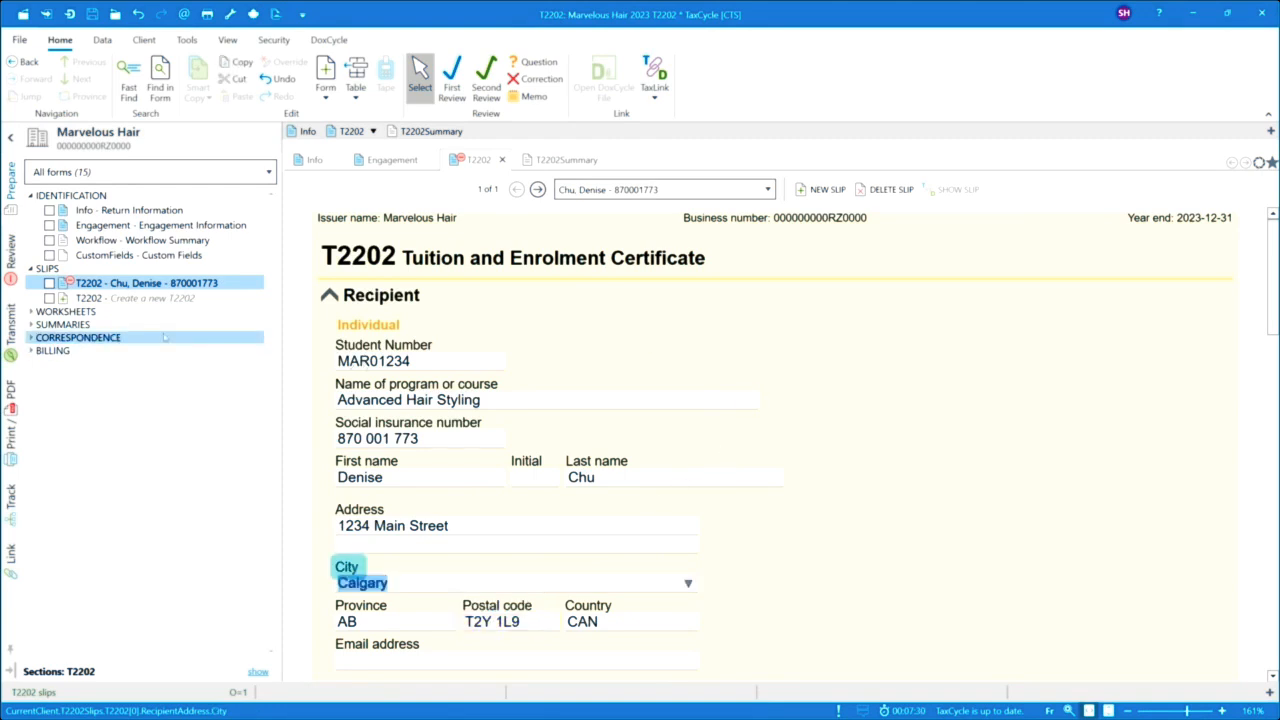
mouse_move(152, 287)
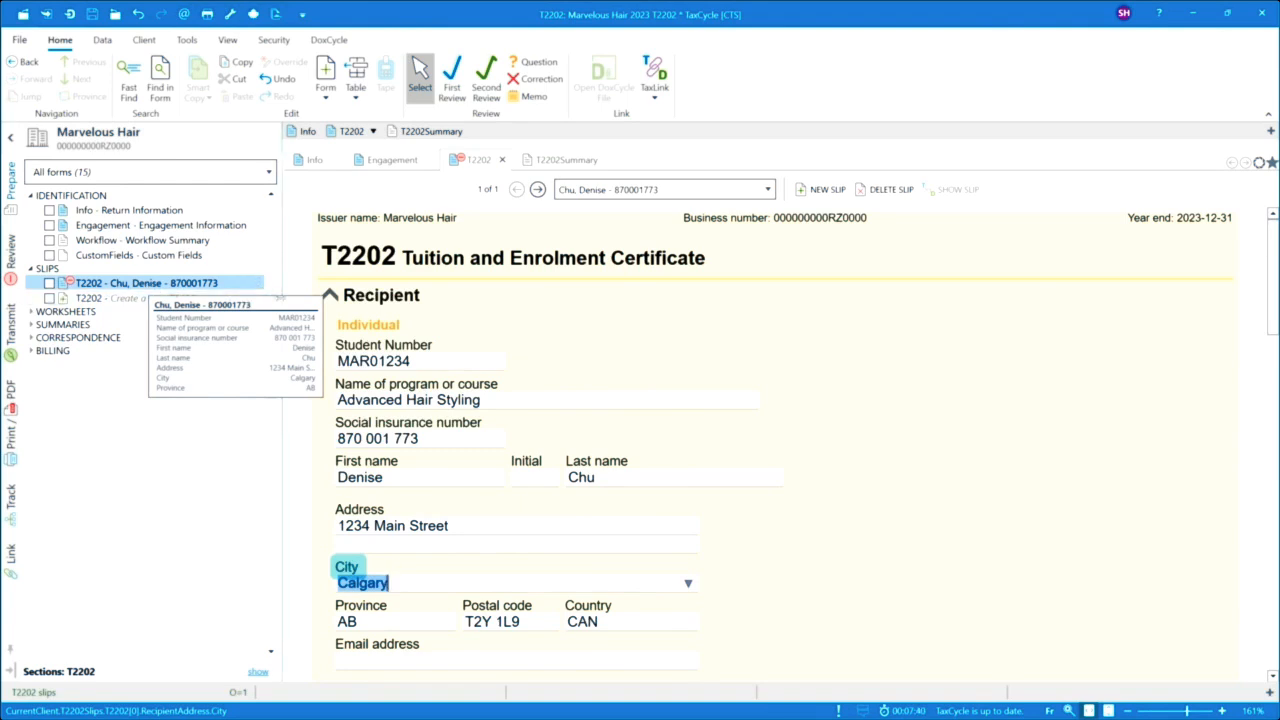
scroll(541, 417, "down", 1)
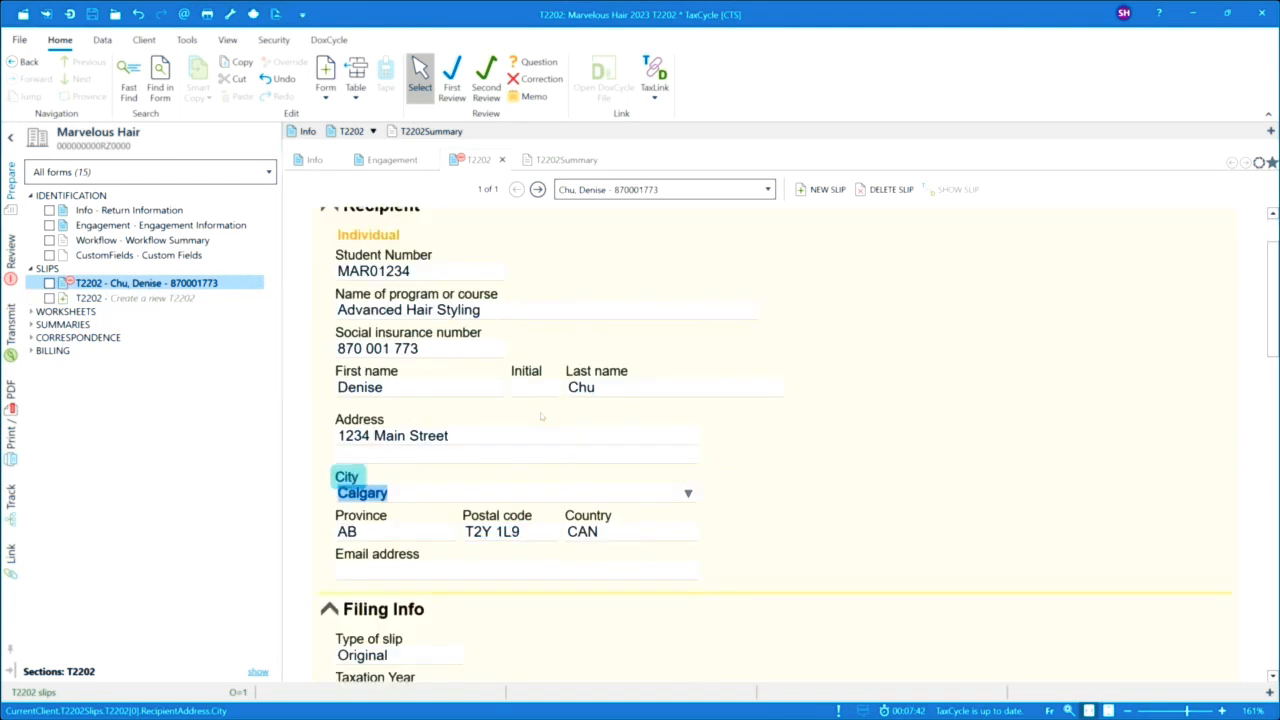
scroll(541, 417, "down", 2)
left_click(478, 390)
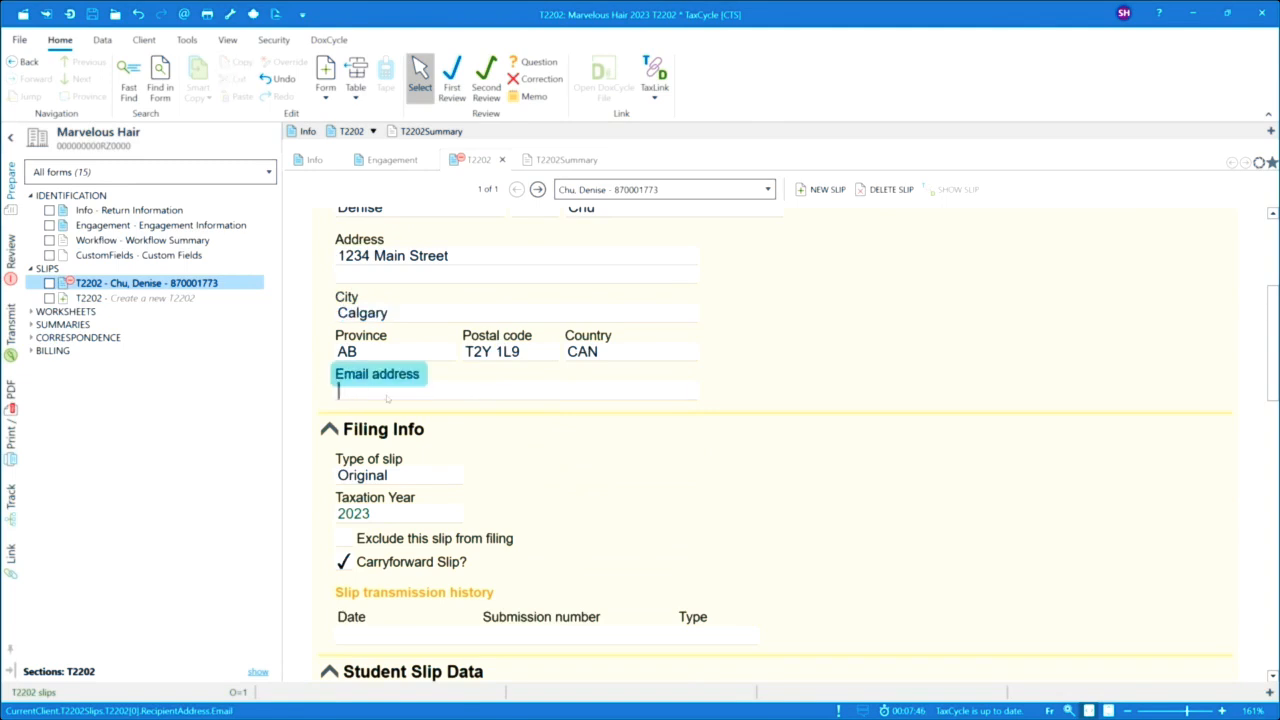
scroll(663, 420, "down", 1)
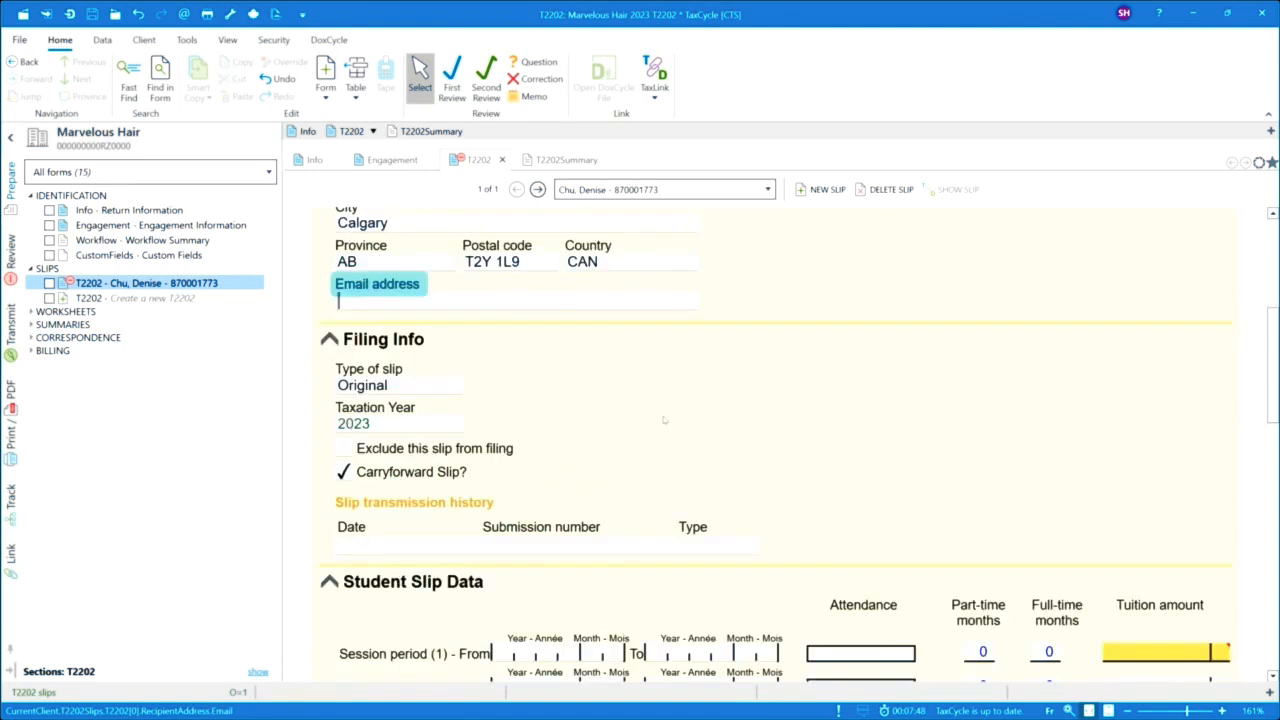
scroll(663, 420, "down", 1)
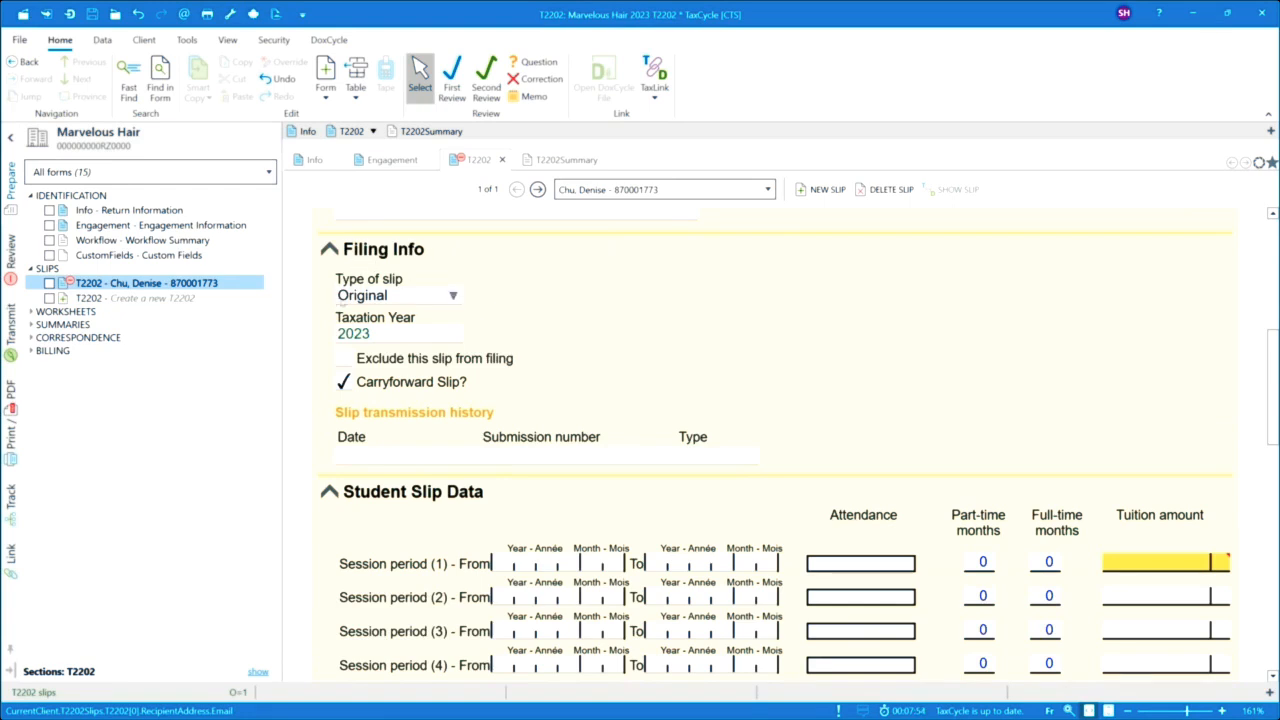
left_click(453, 297)
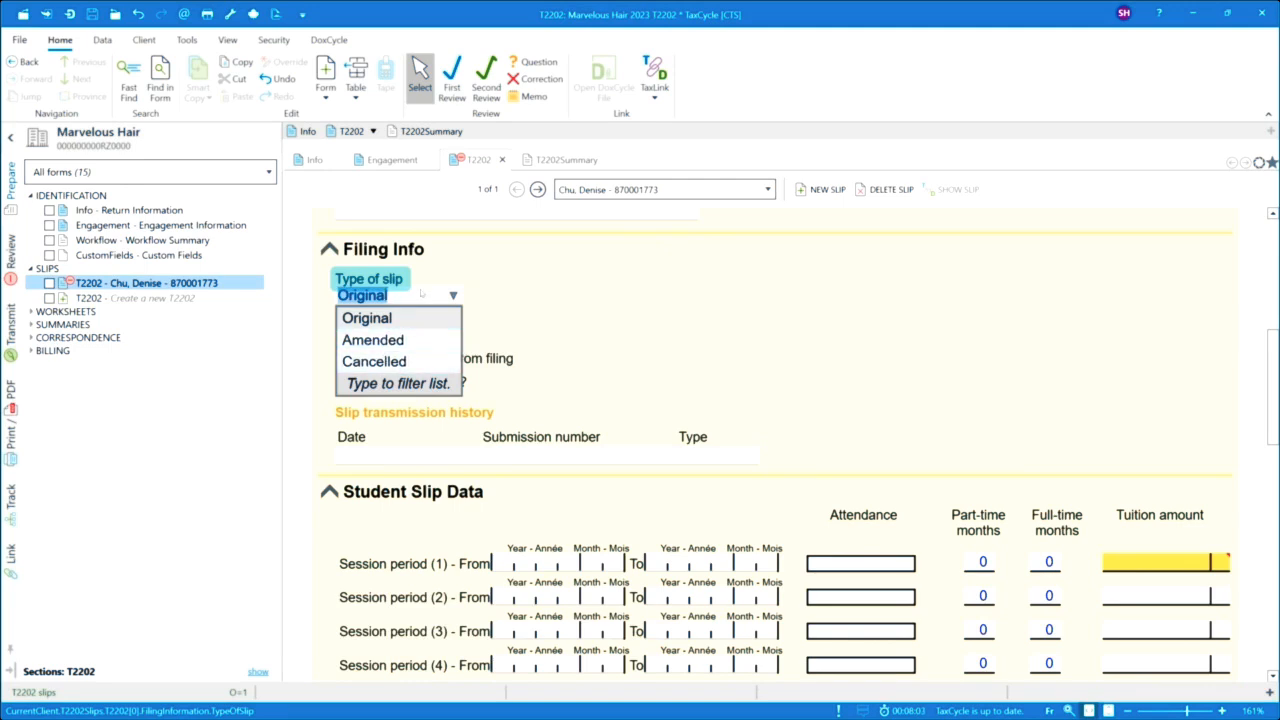
left_click(454, 296)
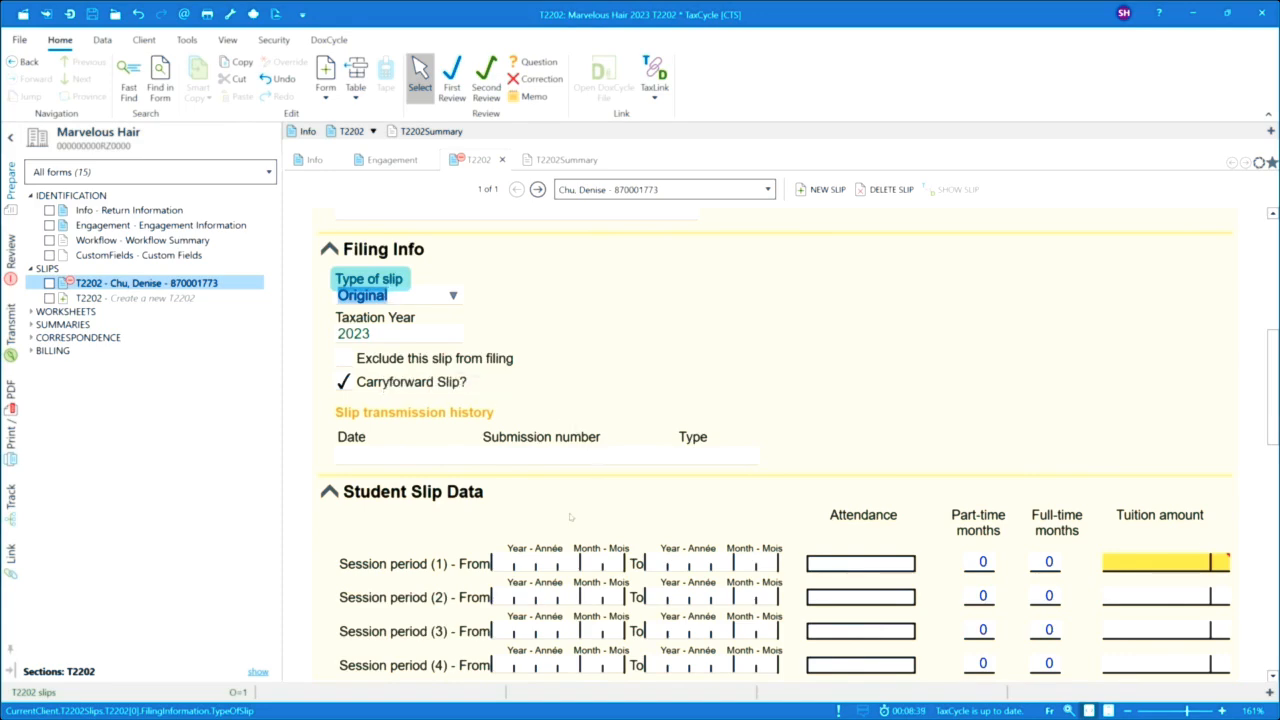
scroll(570, 516, "down", 1)
Step: Enter session (1) dates from 202301 to 202304
scroll(572, 516, "down", 1)
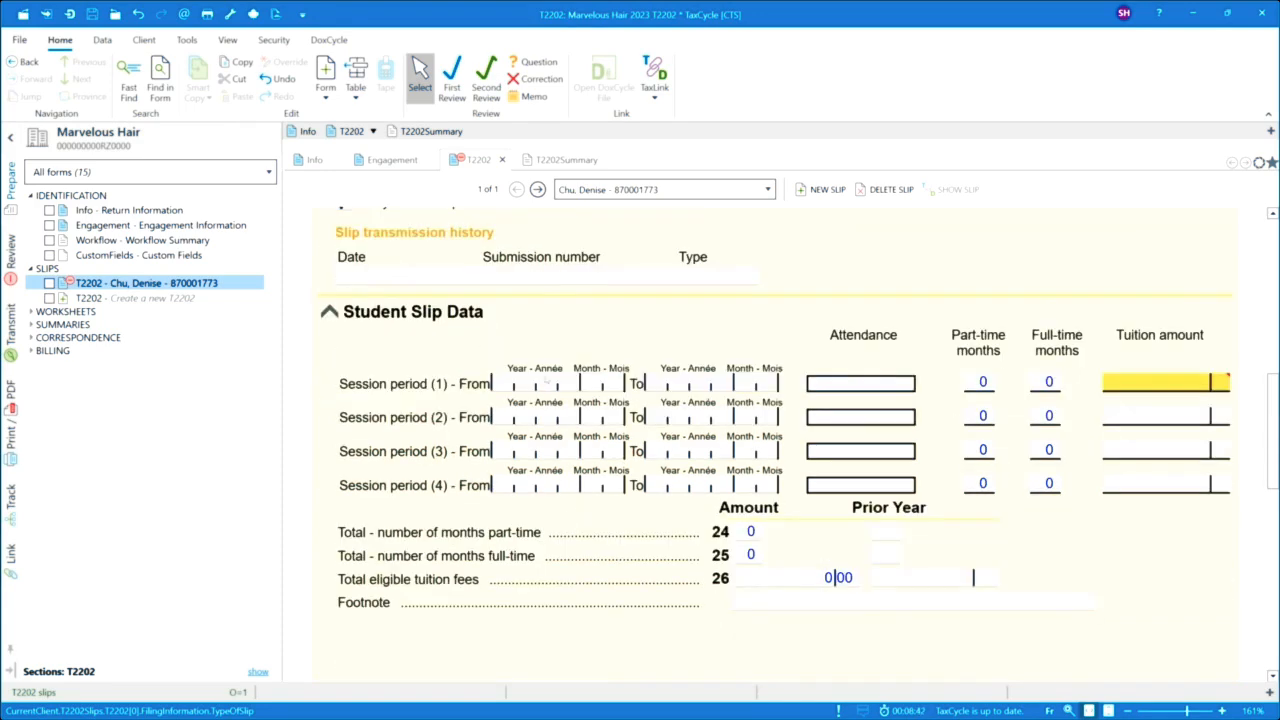
left_click(540, 384)
type("20")
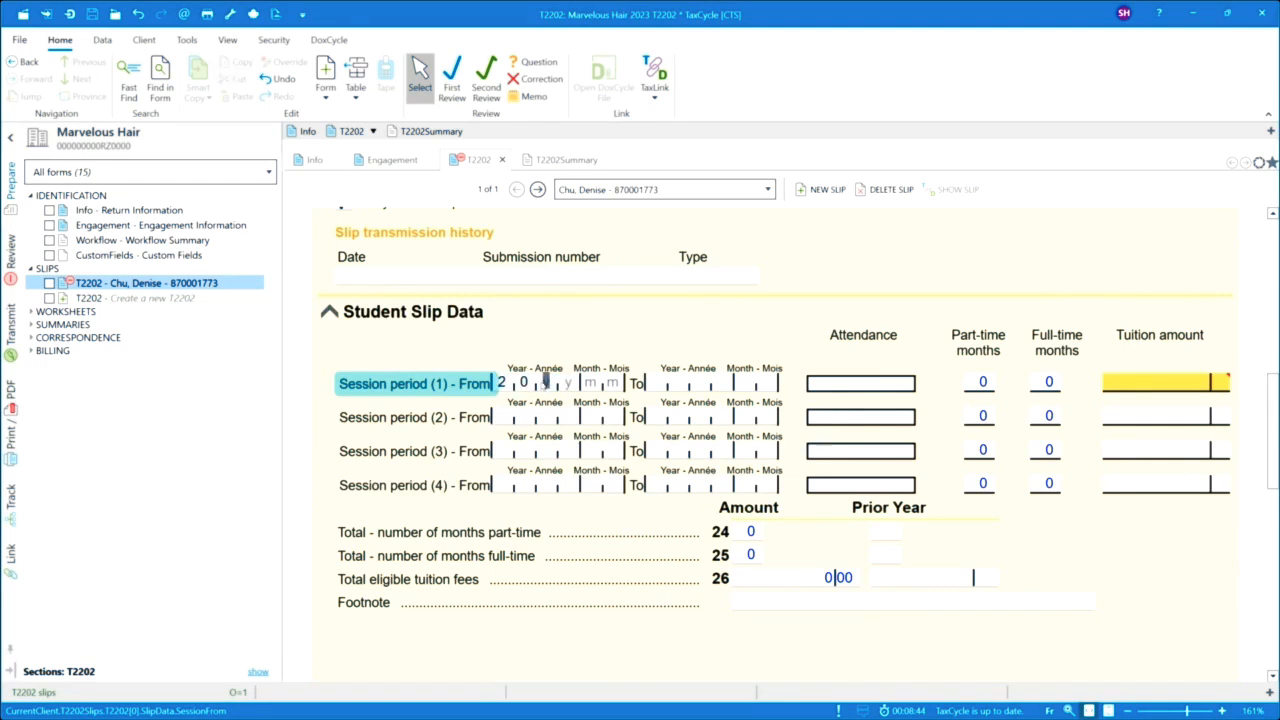
type("2301")
key("Tab")
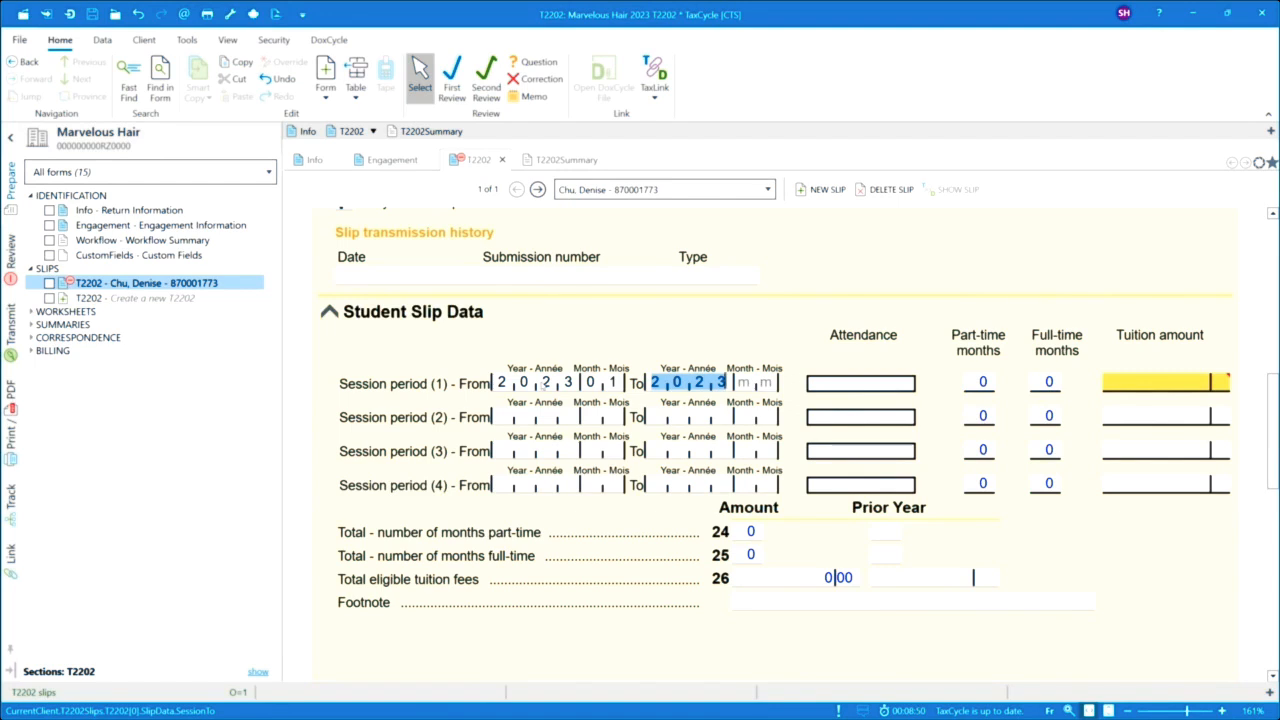
key("Tab")
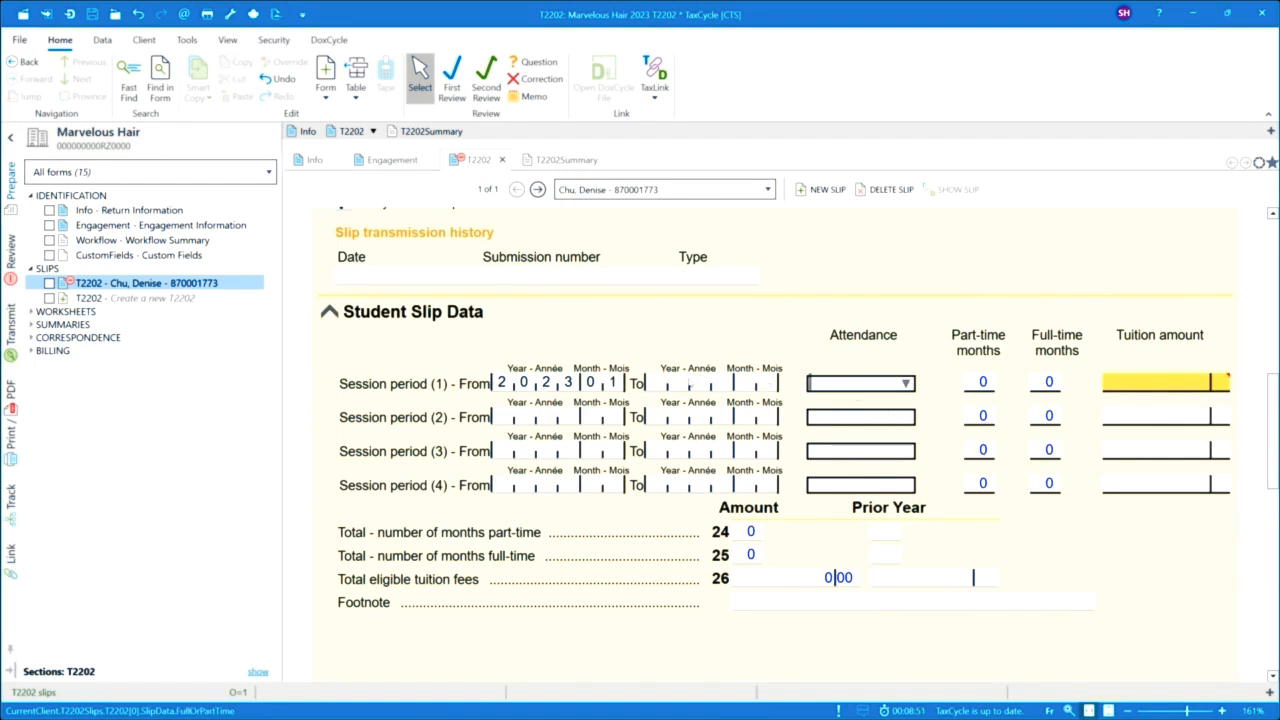
key("shift+Tab")
type("2023")
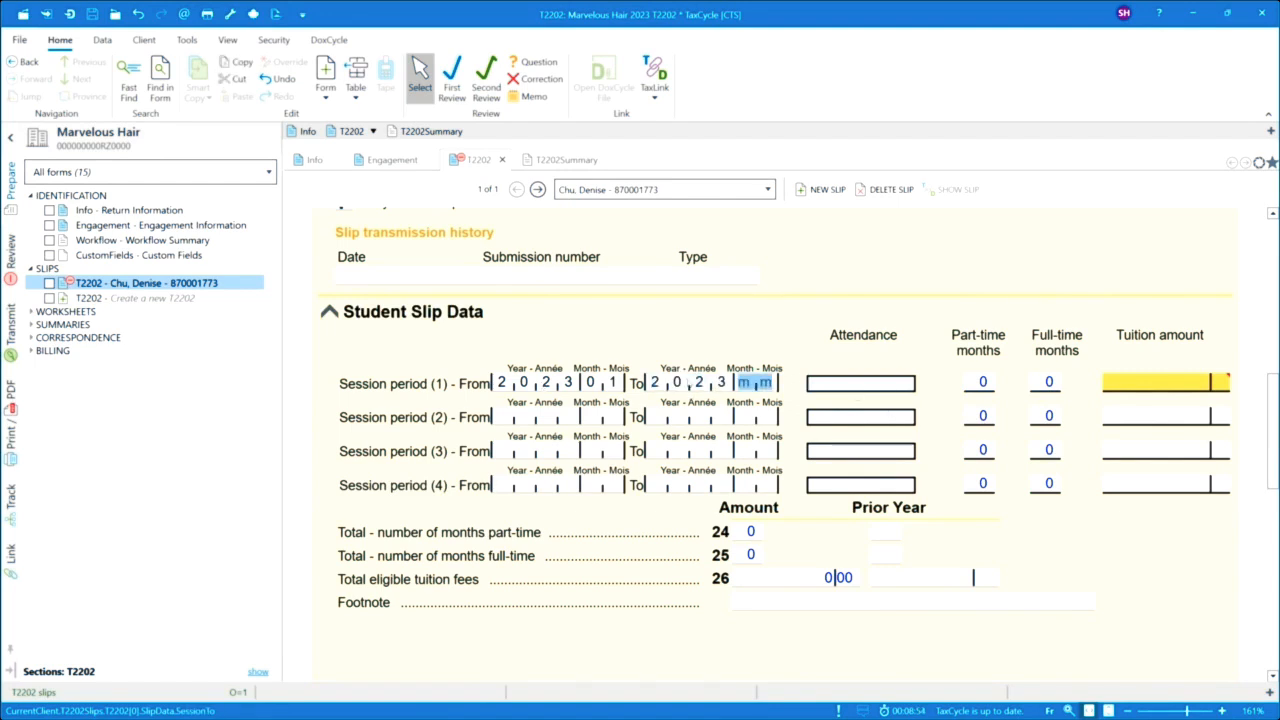
type("04")
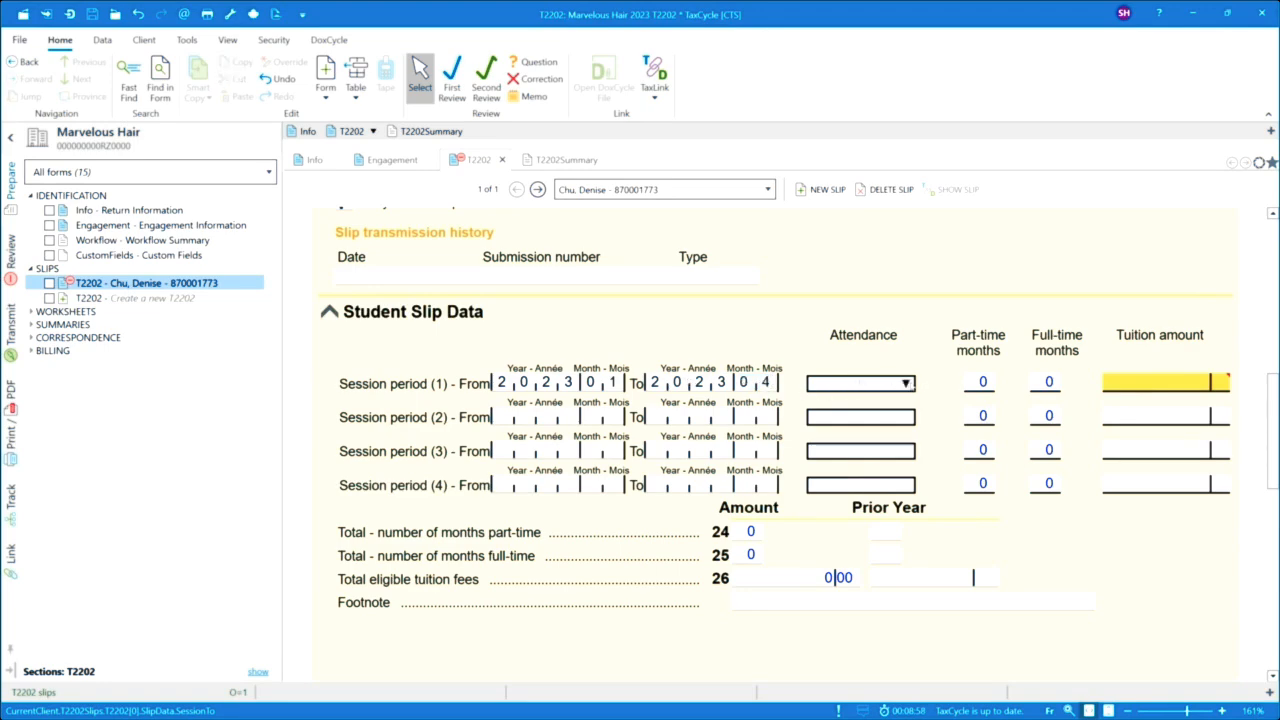
Step: Mark session (1) attendance as 2. Part-time with a tuition amount of 2,225
left_click(907, 384)
left_click(875, 432)
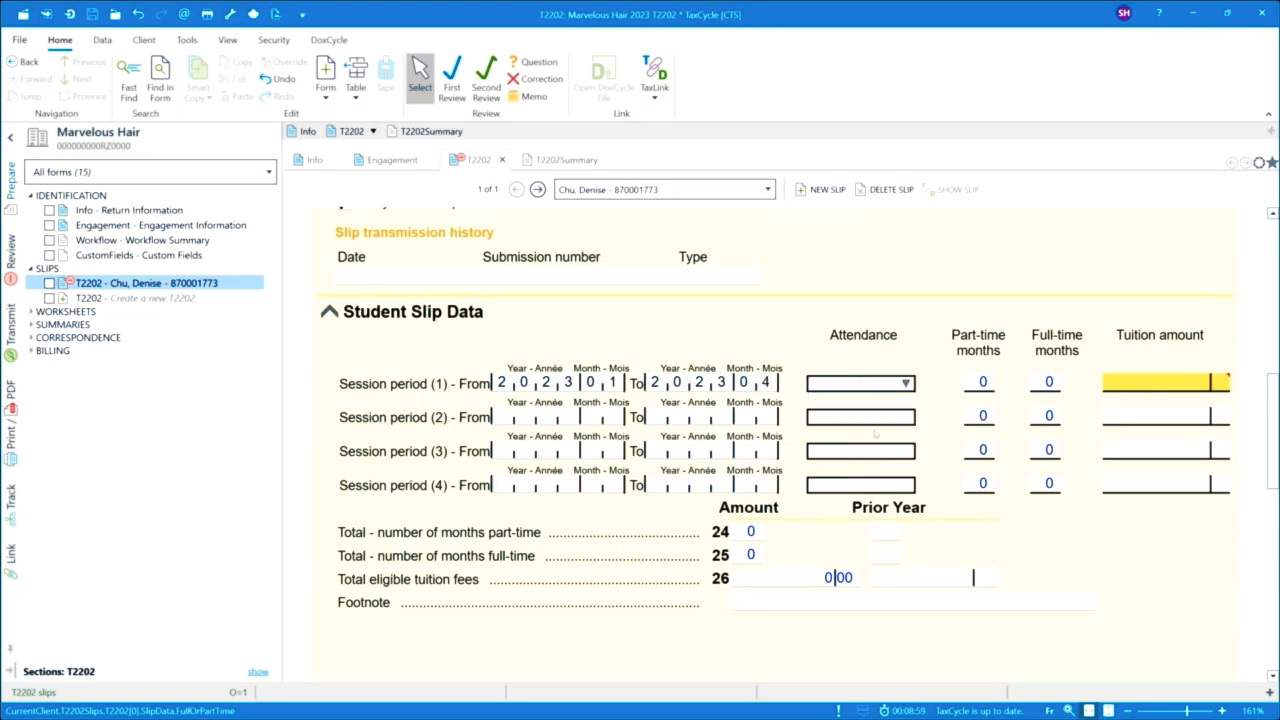
left_click(1152, 385)
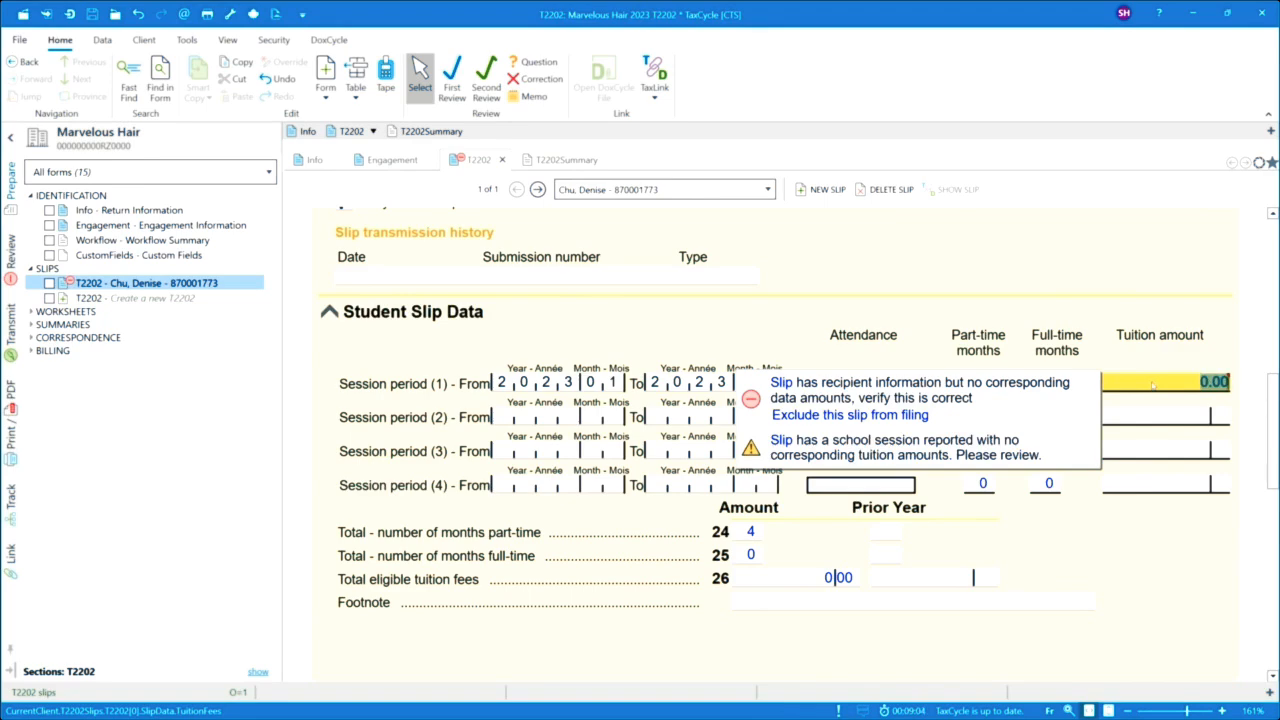
type("2")
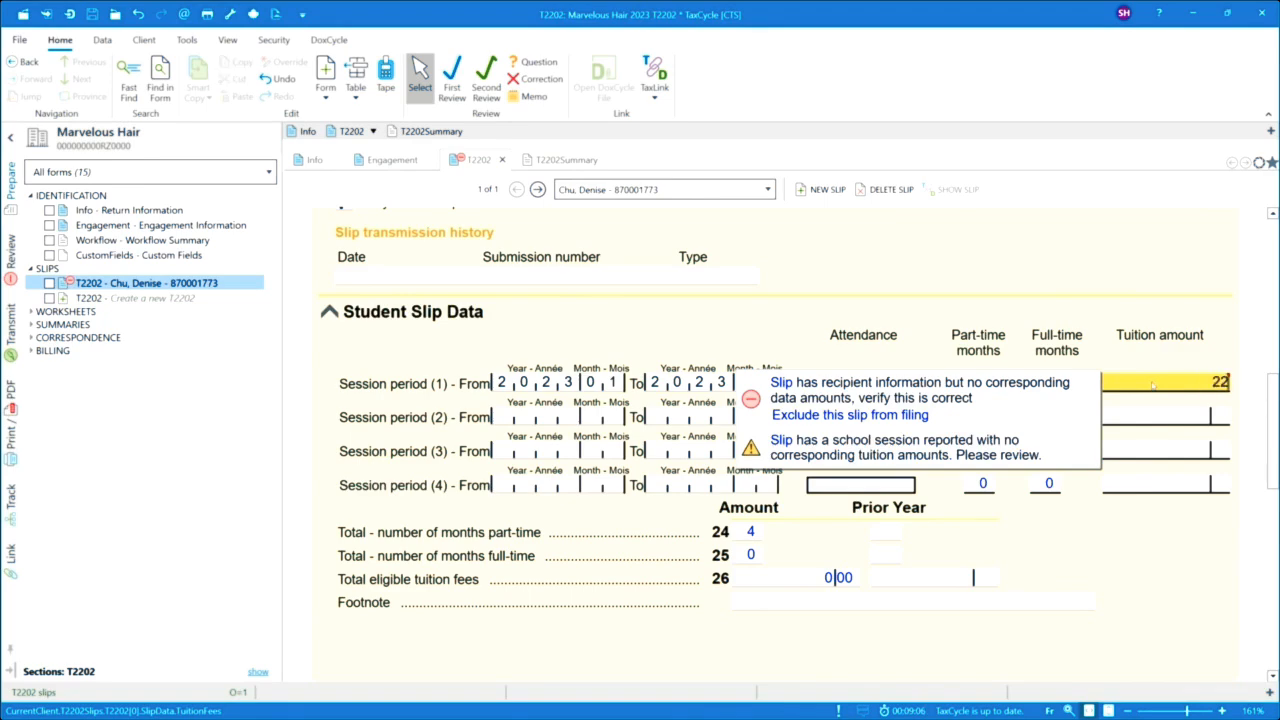
type(",225")
left_click(1148, 418)
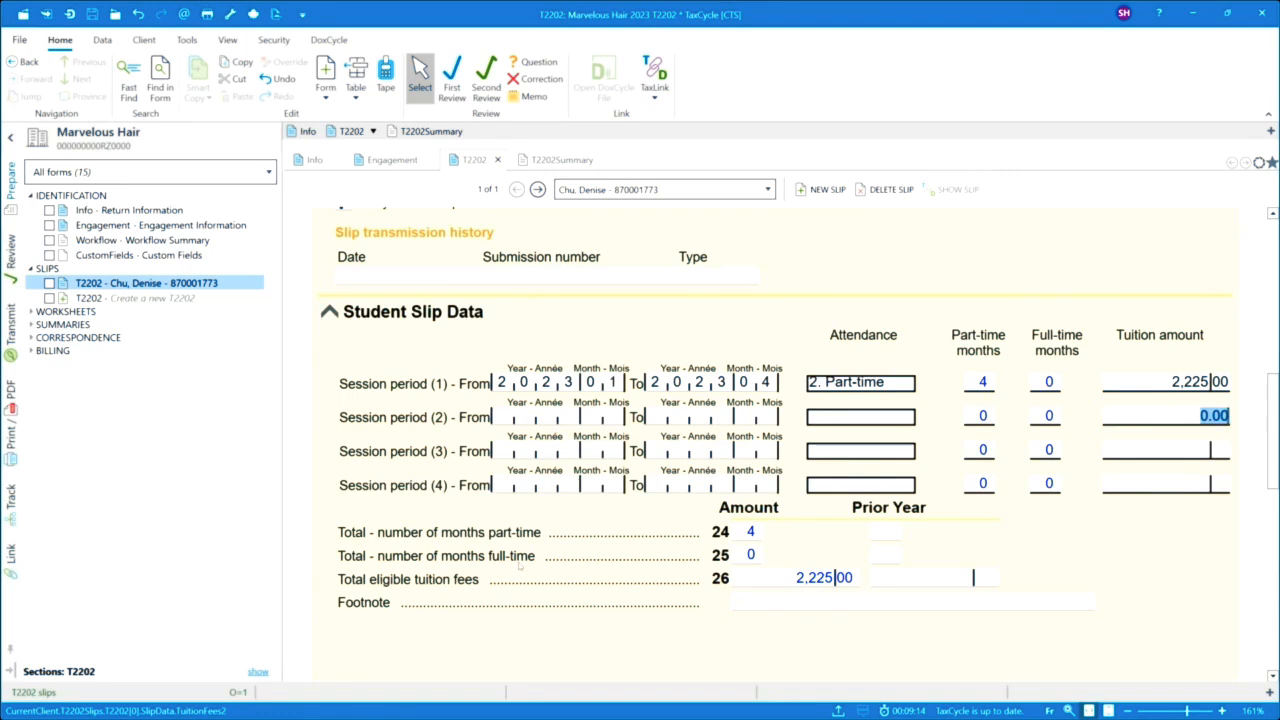
scroll(519, 566, "down", 2)
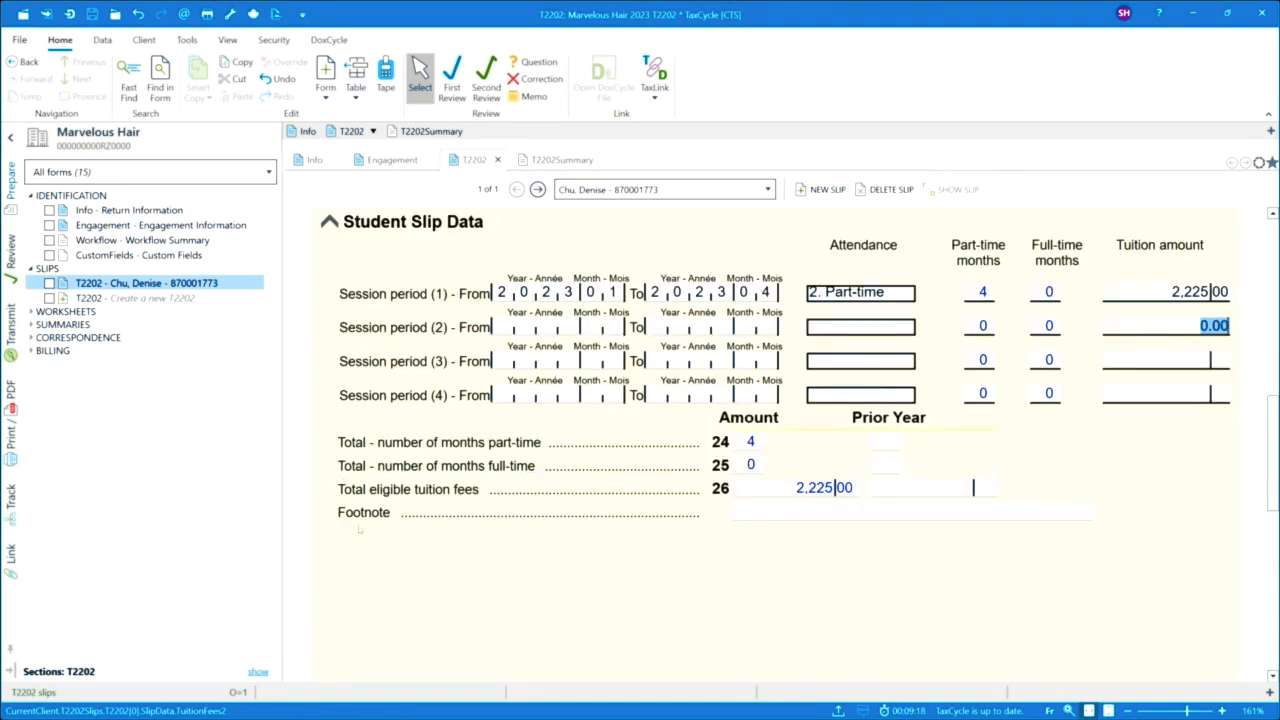
left_click(807, 519)
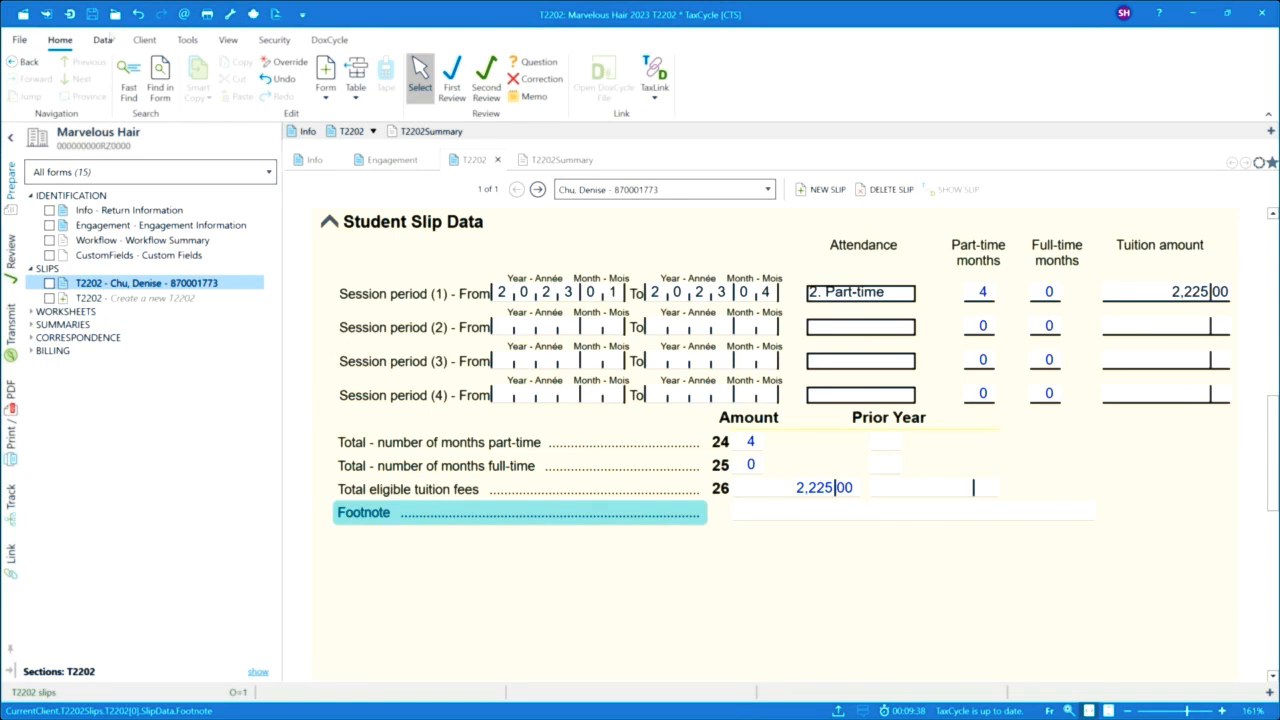
Step: Start Create Excel Template from the Data tab's Excel Import menu
left_click(102, 40)
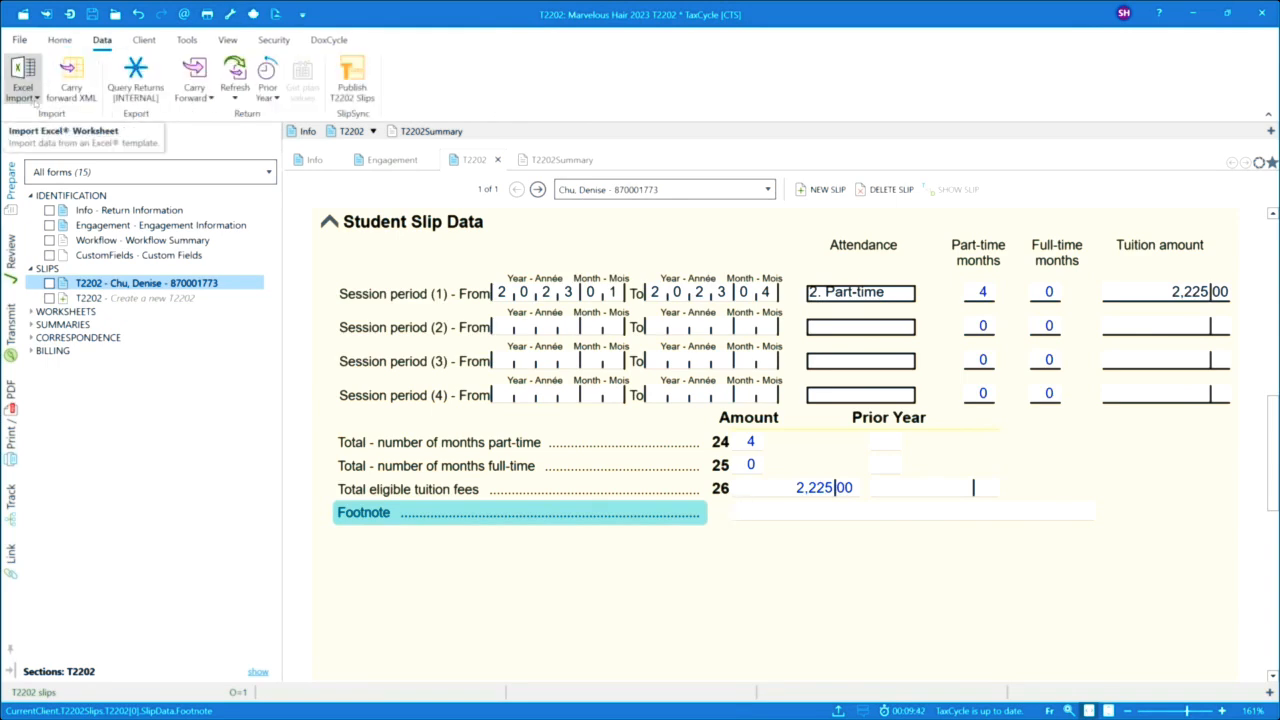
left_click(37, 111)
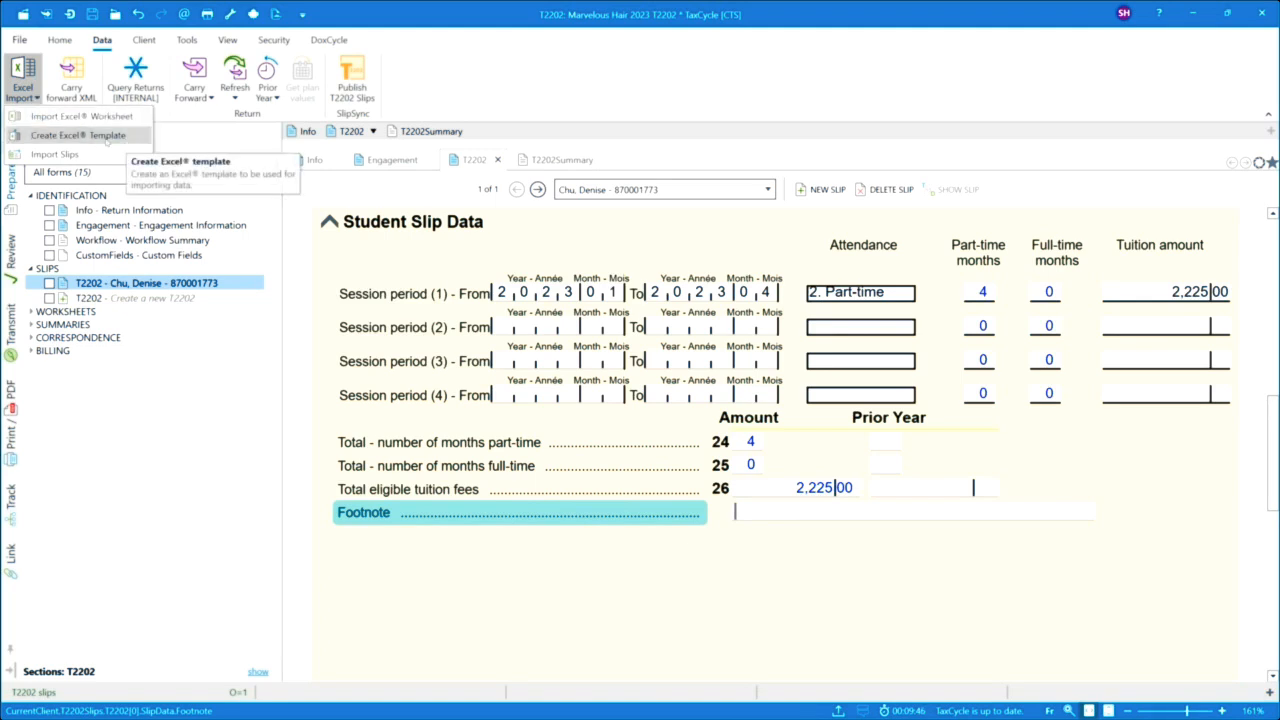
left_click(107, 141)
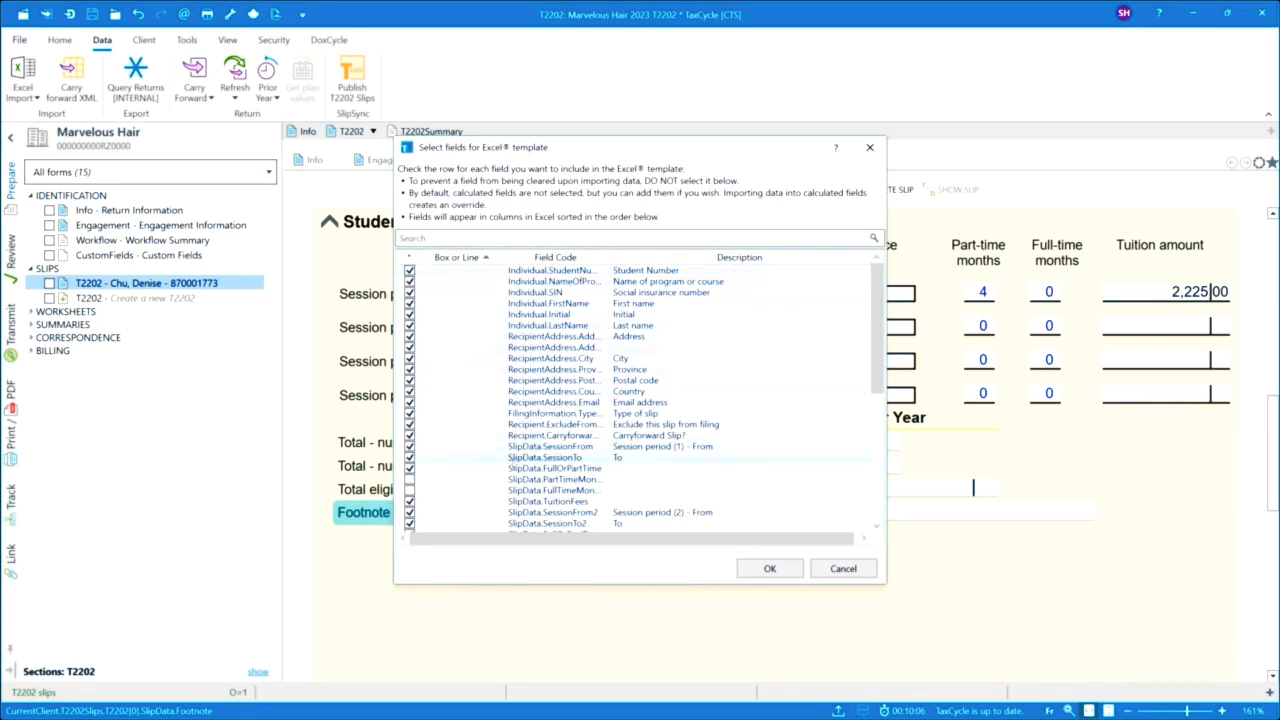
Step: Uncheck SlipData.FullTimeMonths in the template field list and accept the selection
left_click(409, 490)
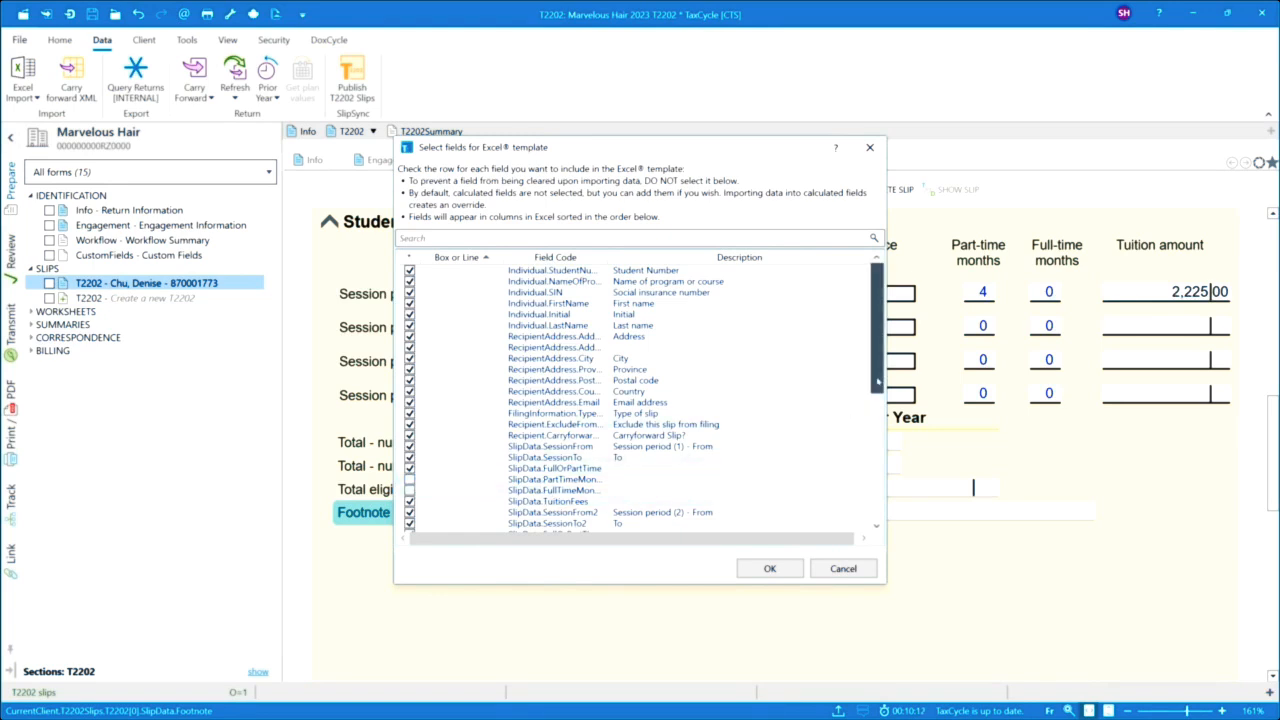
left_click_drag(878, 381, 873, 513)
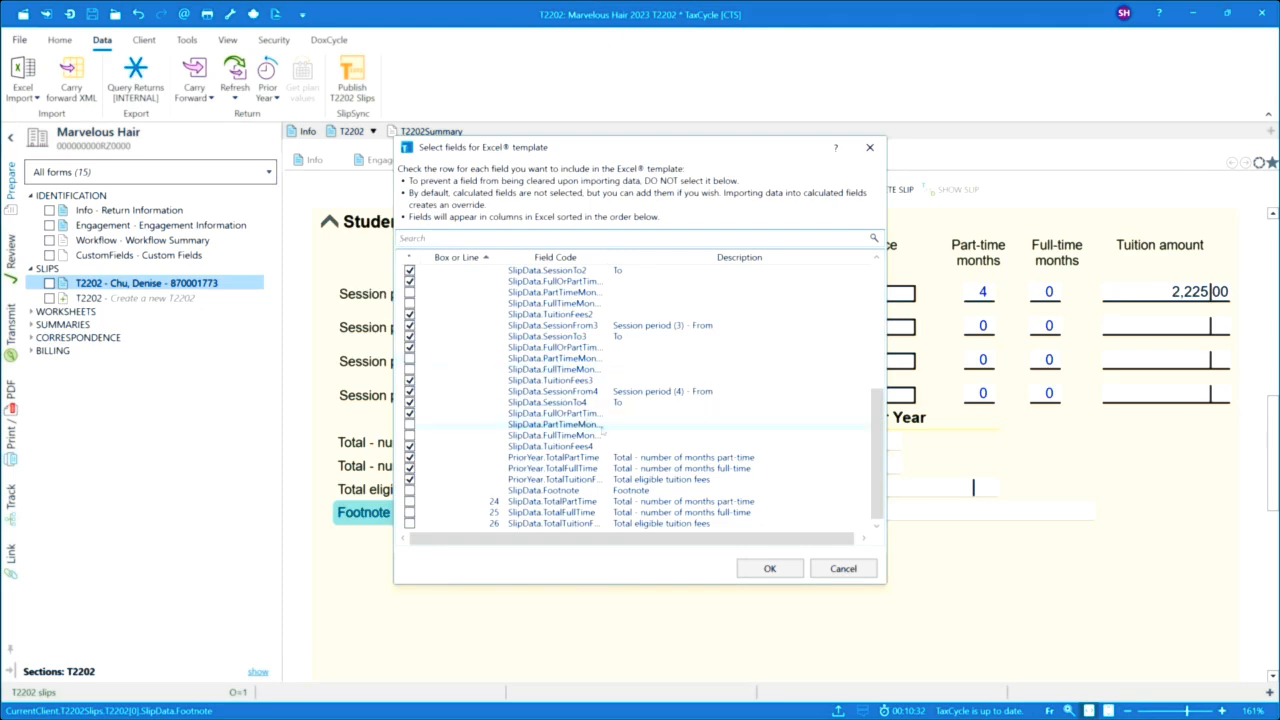
left_click(768, 569)
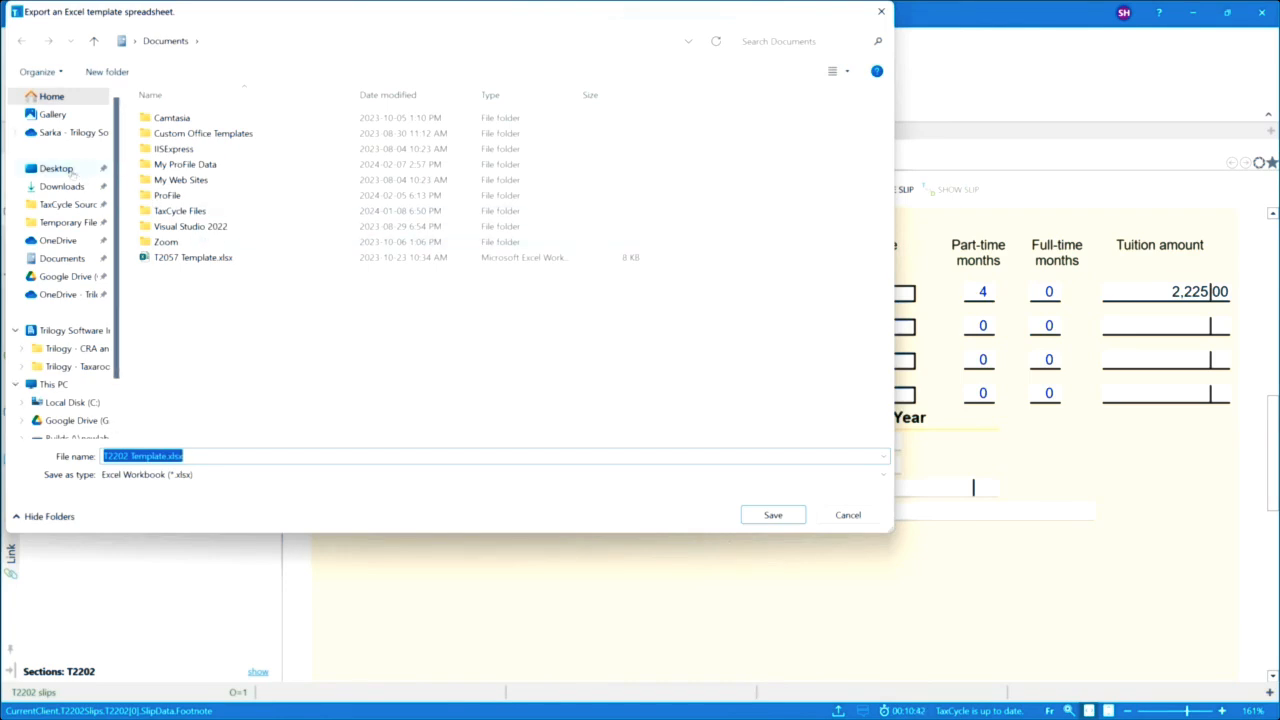
Step: Save T2202 Template.xlsx into Desktop\T2202 and open the new file from the confirmation
left_click(72, 170)
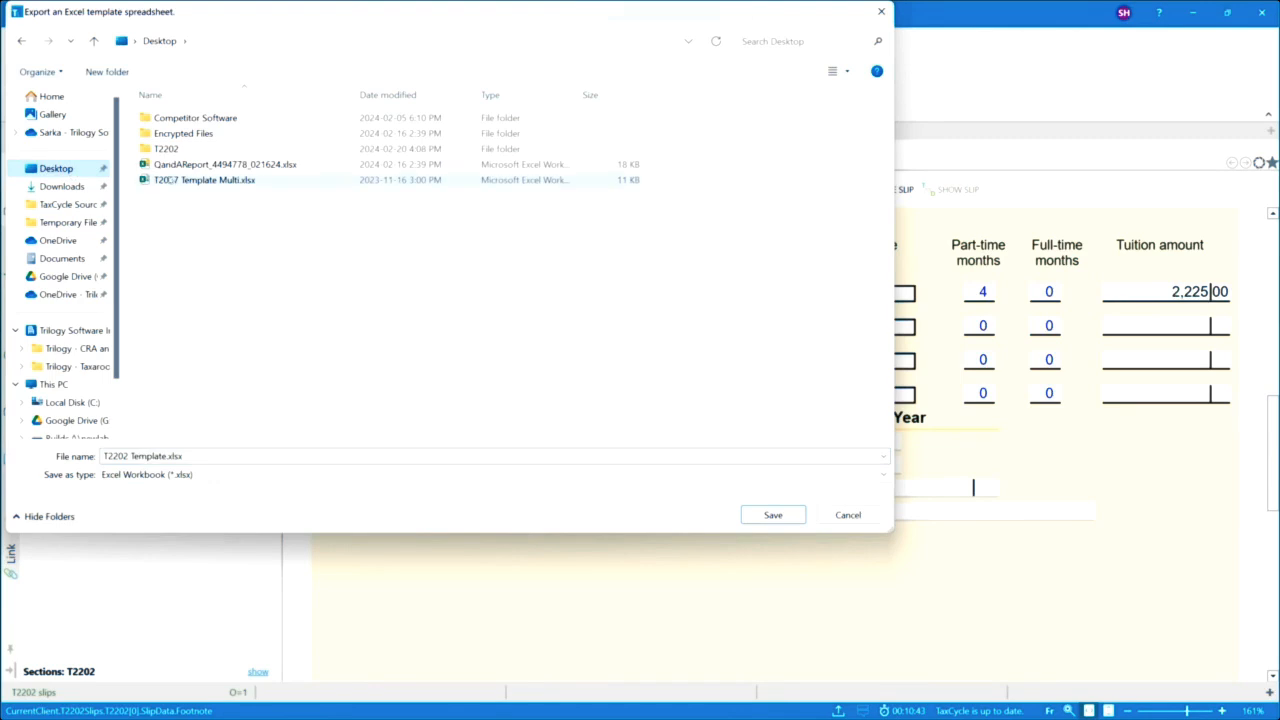
double_click(305, 149)
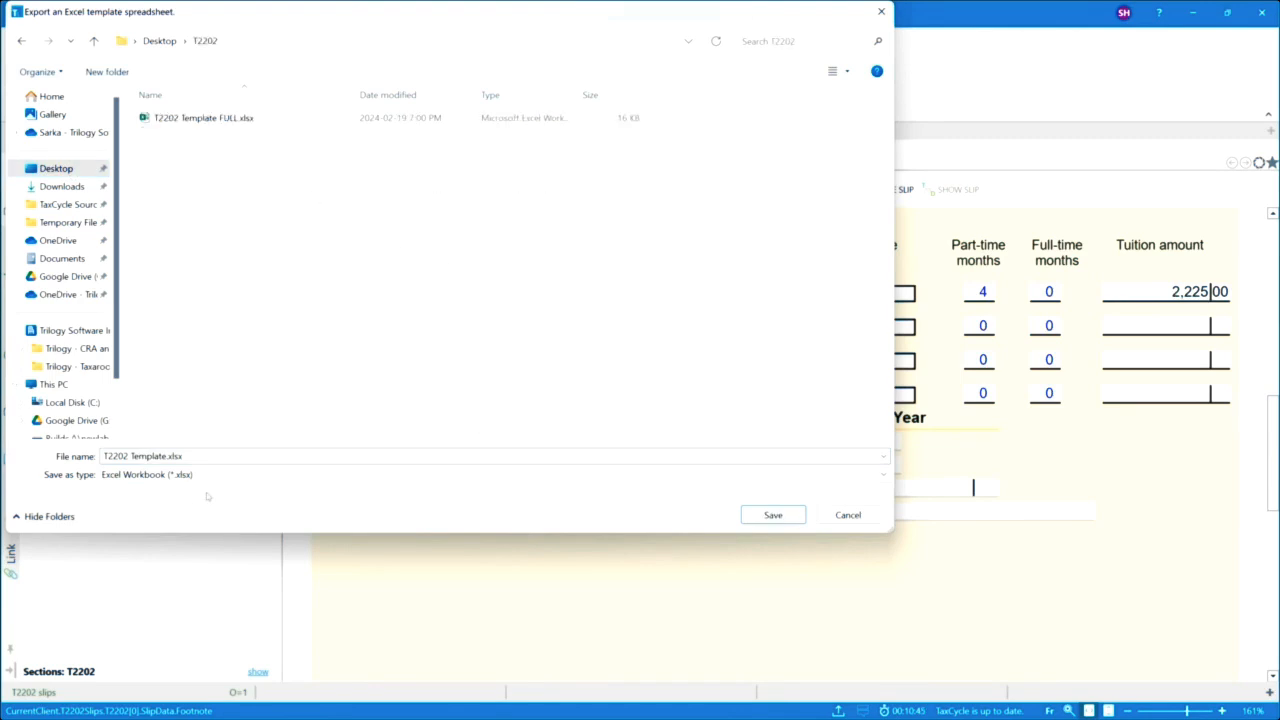
left_click(773, 515)
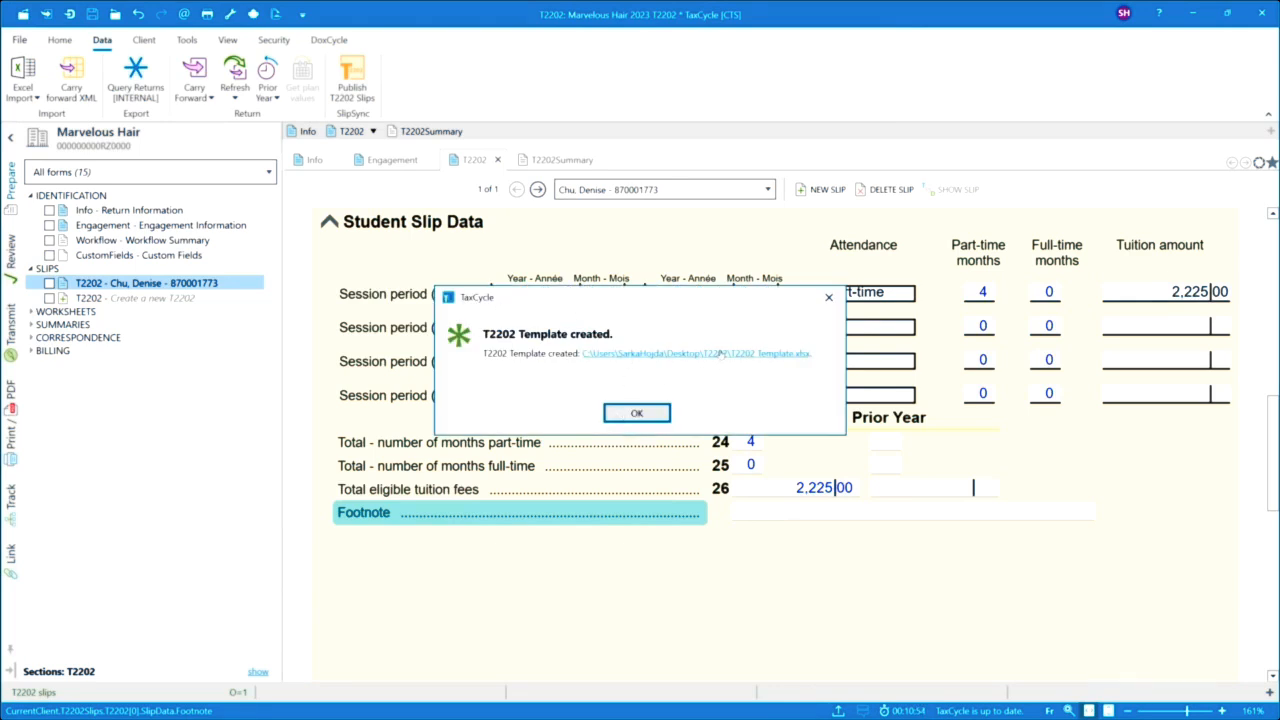
left_click(720, 354)
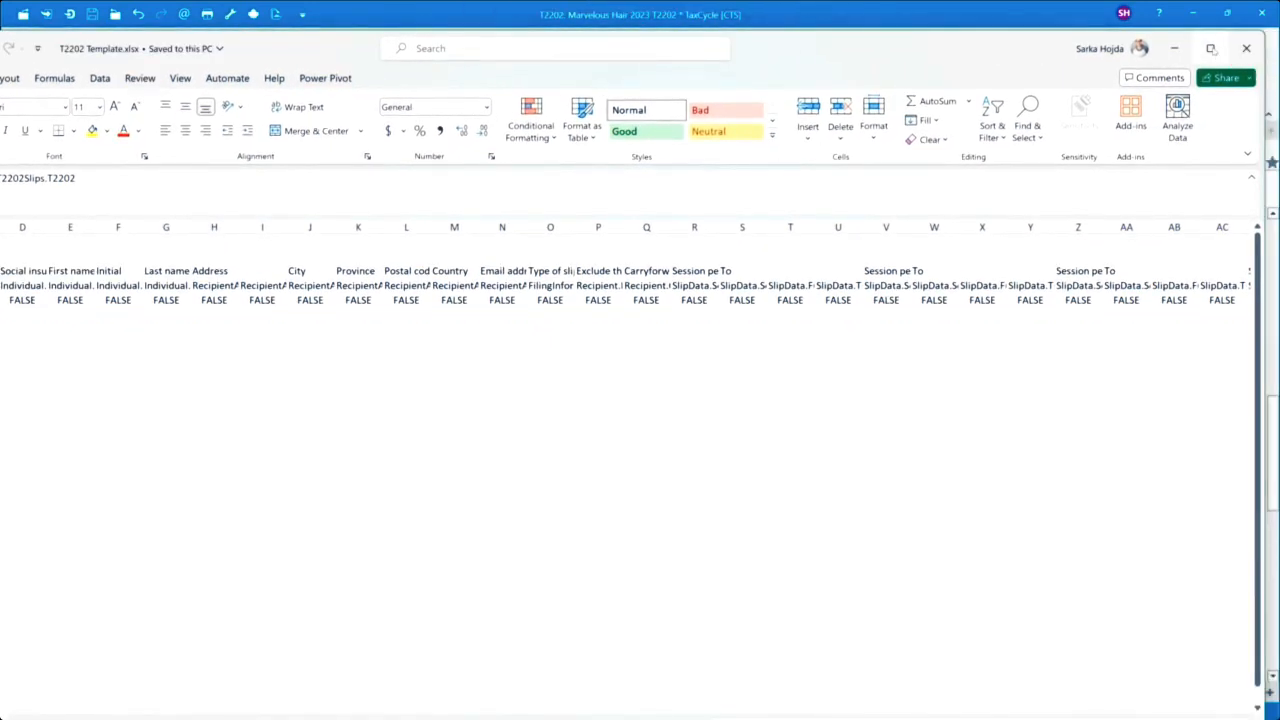
Step: Maximize the template workbook and inspect its description, field code and Key Field header rows
left_click(1211, 48)
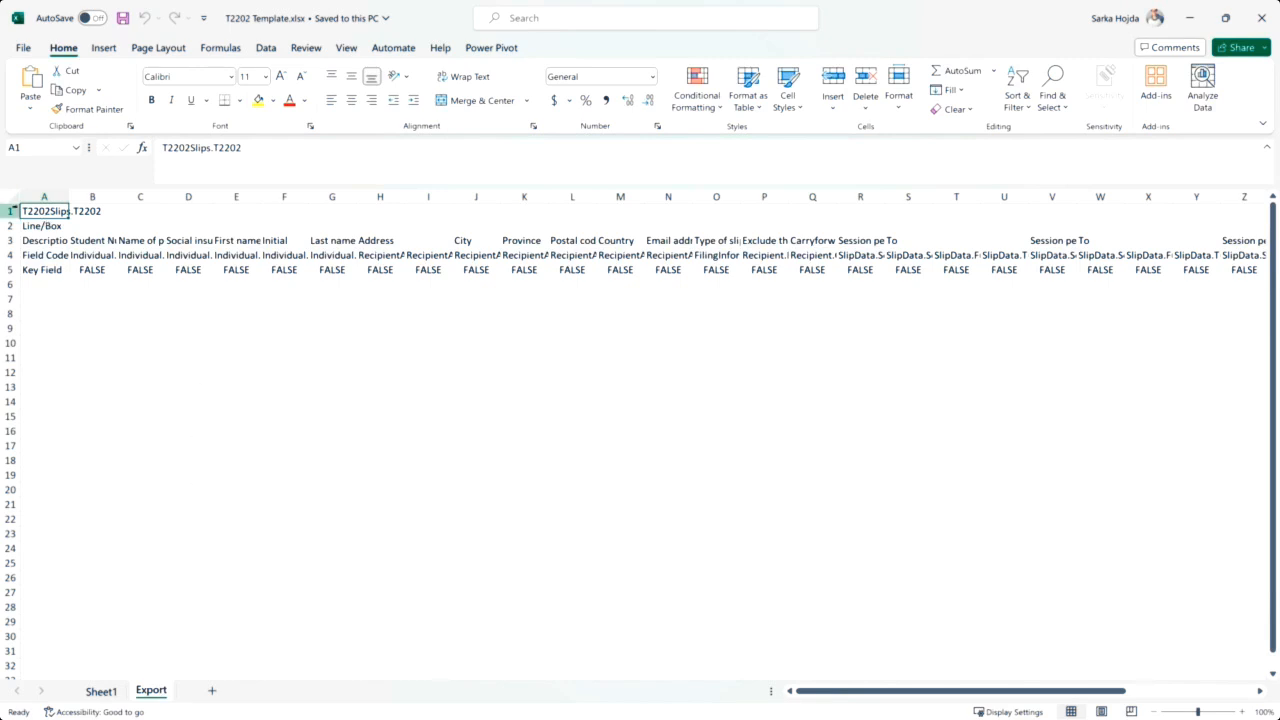
left_click_drag(12, 210, 10, 270)
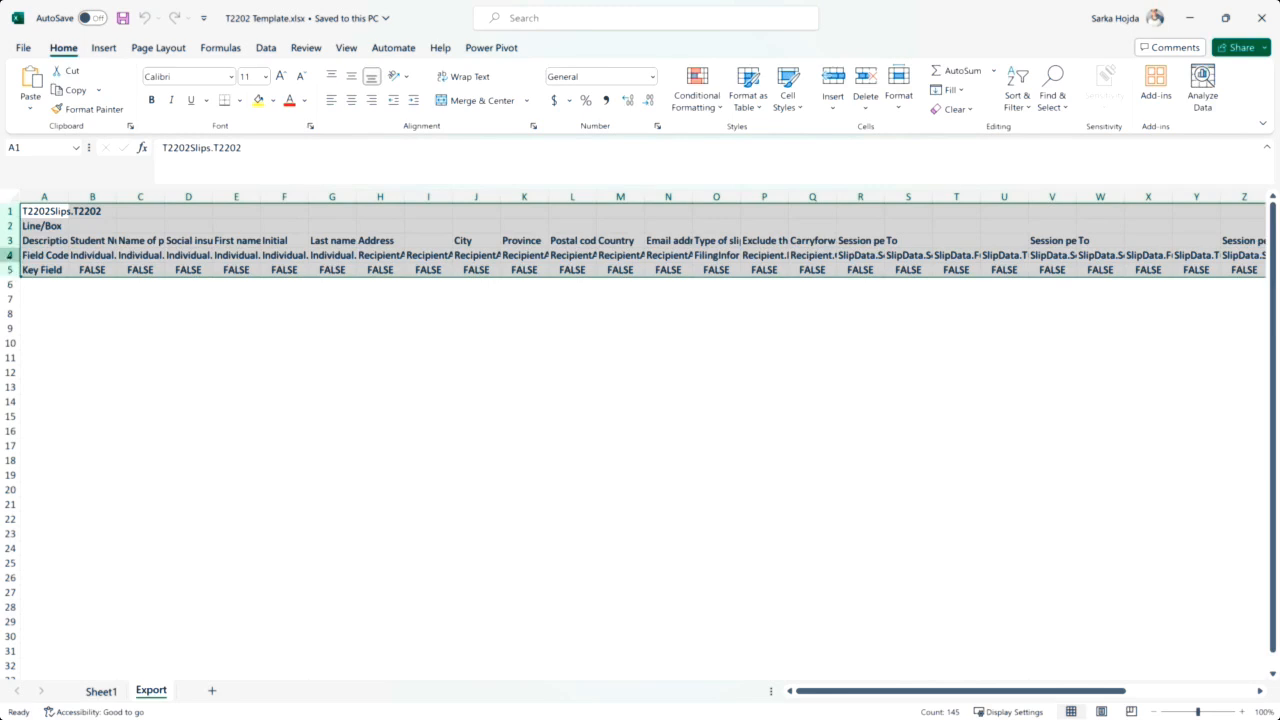
left_click_drag(12, 255, 12, 267)
left_click(55, 252)
left_click(55, 240)
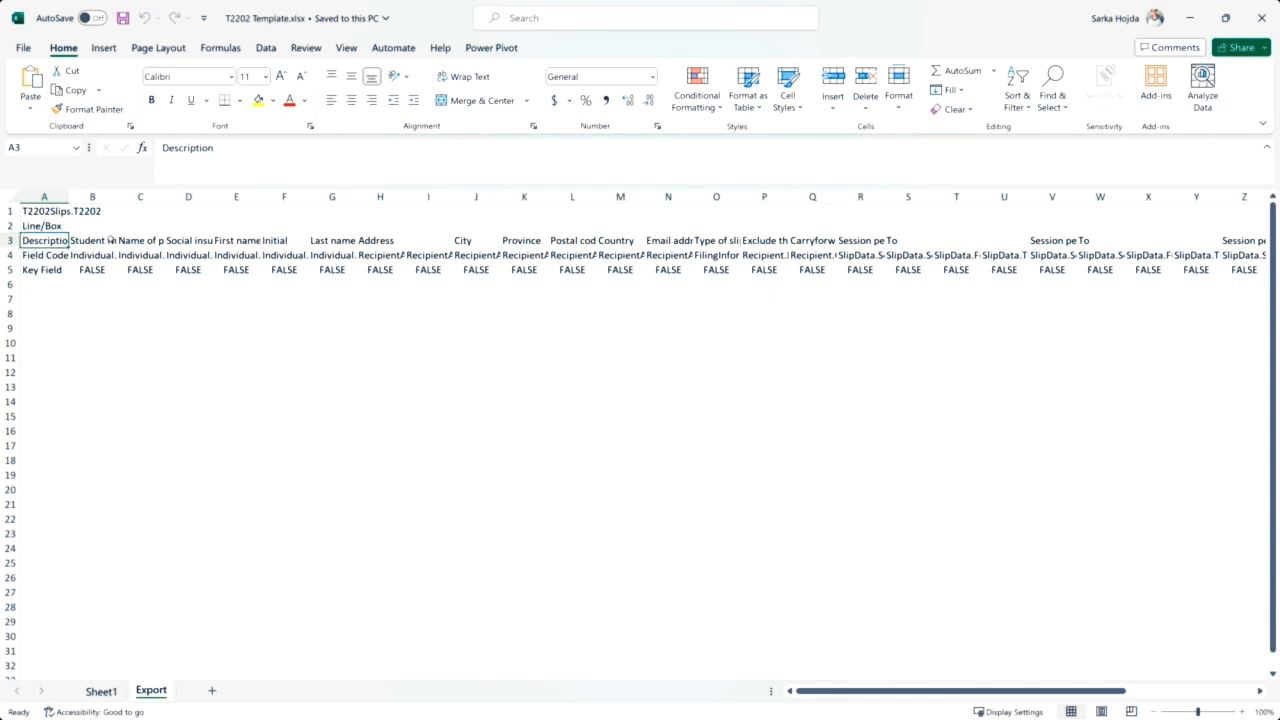
left_click(160, 241)
left_click(245, 241)
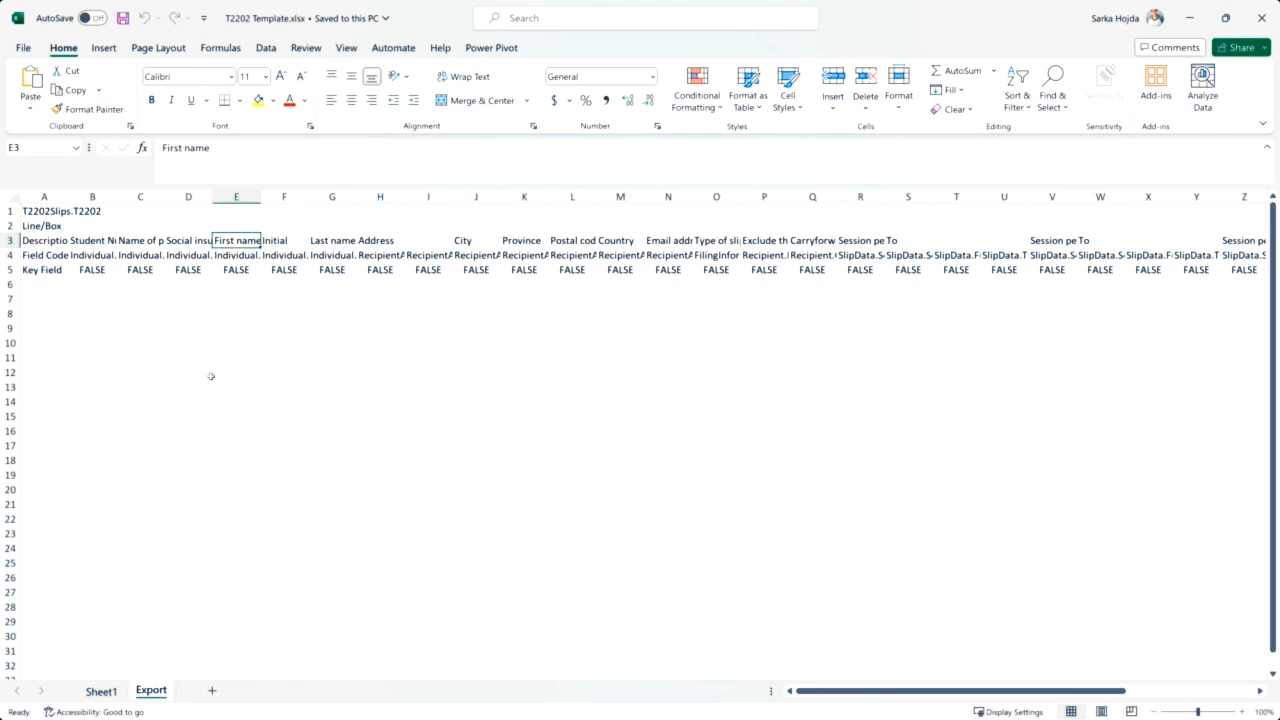
left_click(57, 289)
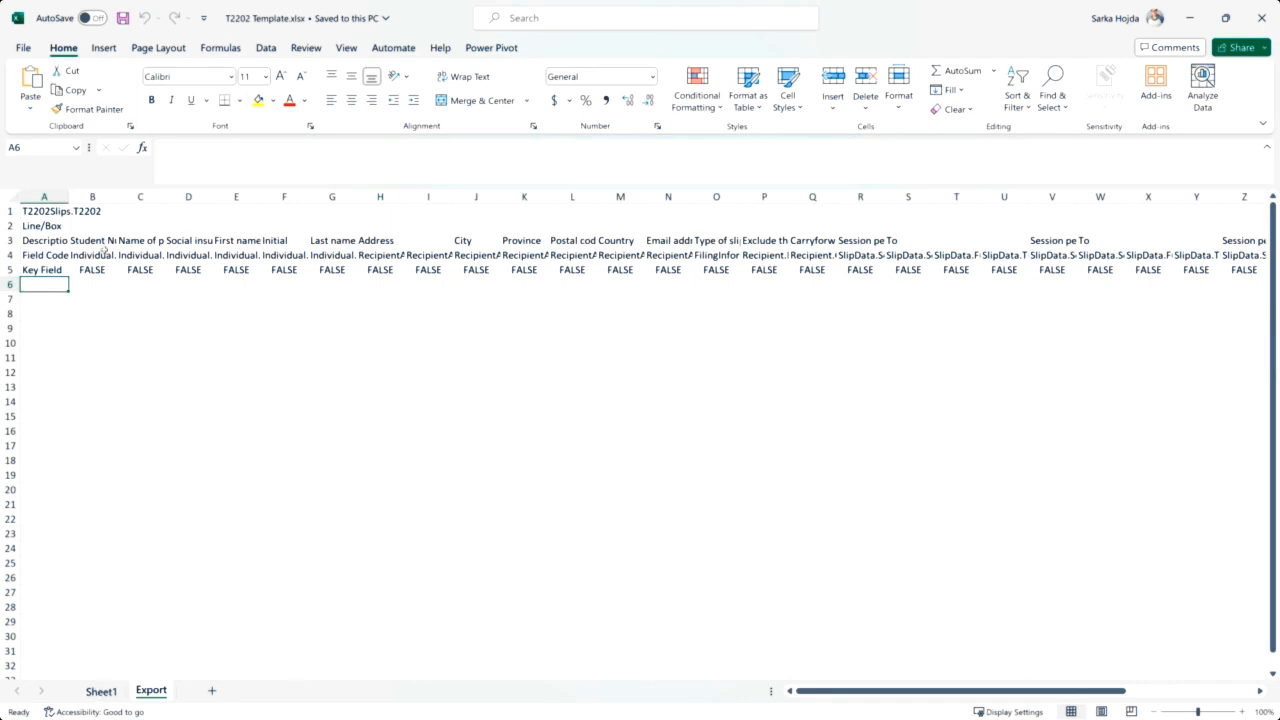
left_click(134, 284)
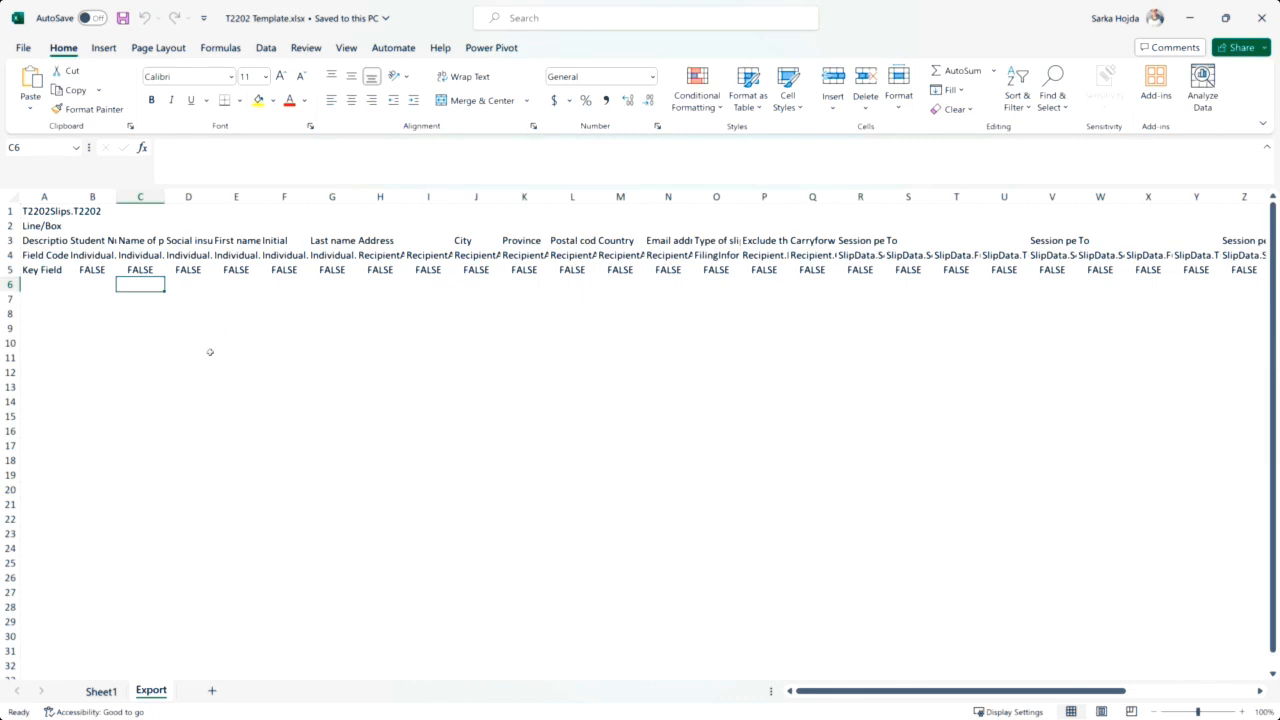
Step: Close the blank template, scroll through T2202 Template FULL.xlsx's student data, then close it
left_click(1262, 18)
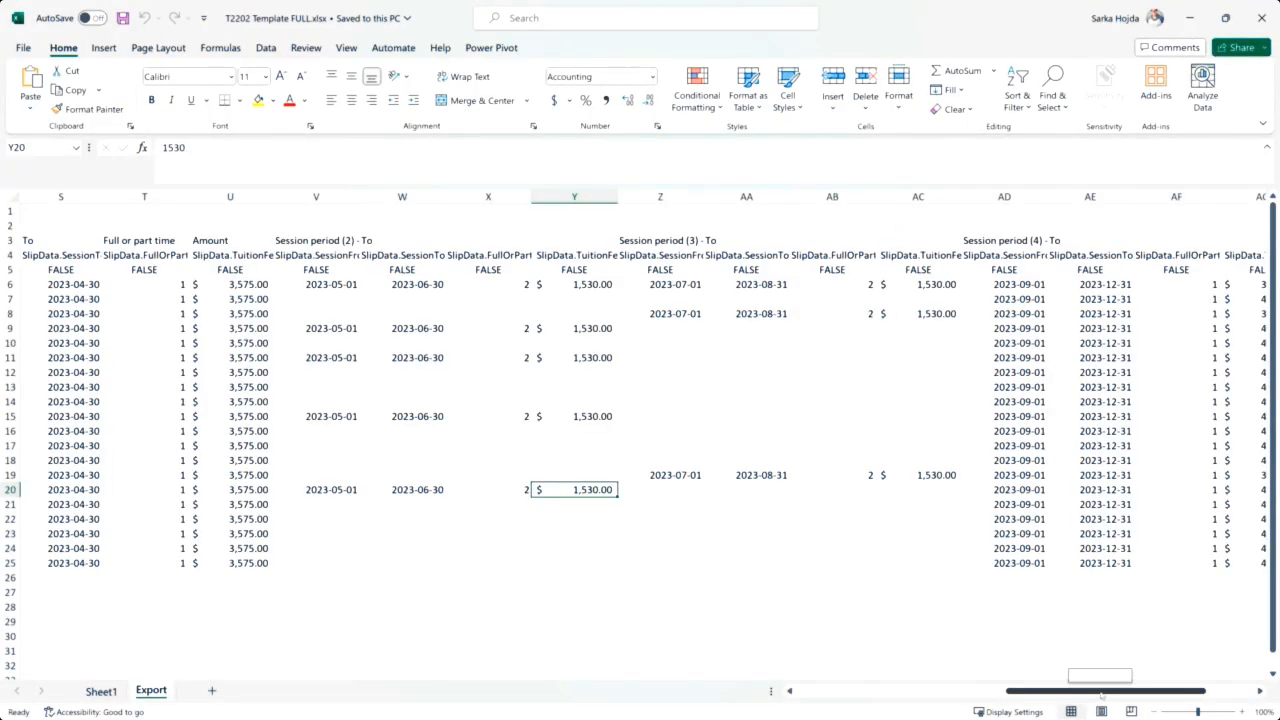
left_click_drag(1100, 692, 847, 706)
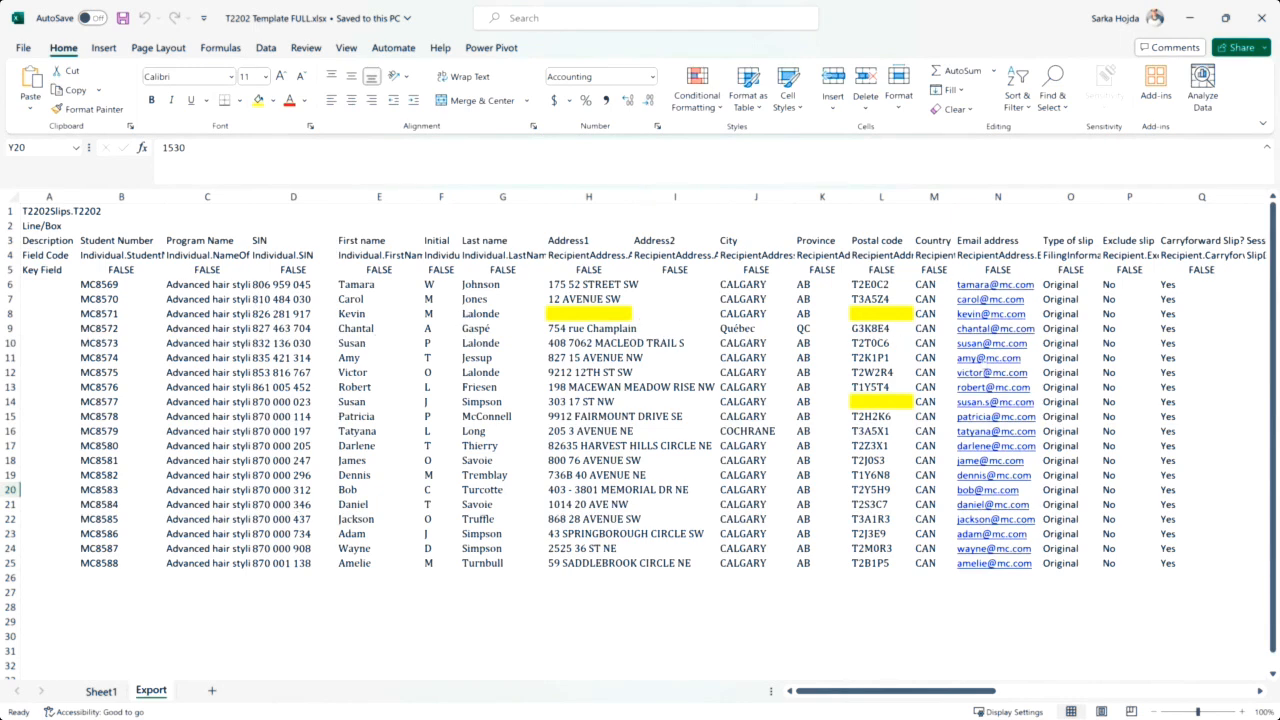
left_click_drag(925, 697, 992, 691)
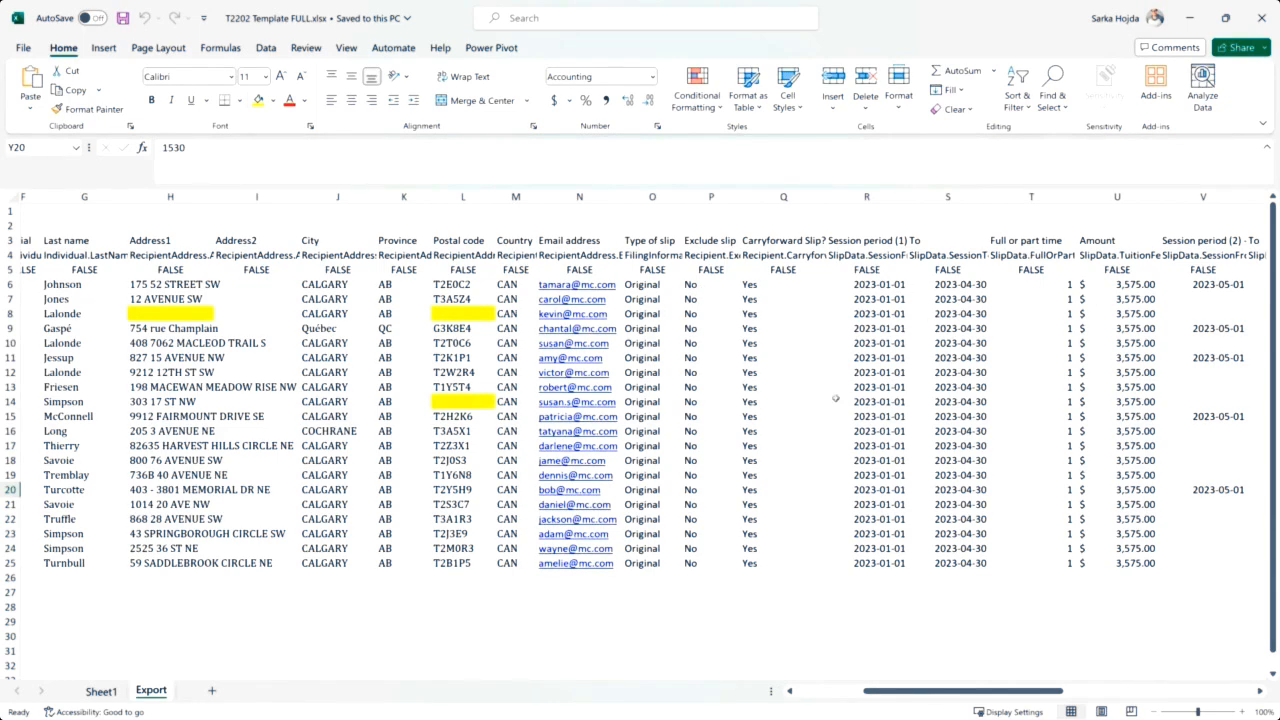
left_click_drag(986, 691, 1044, 692)
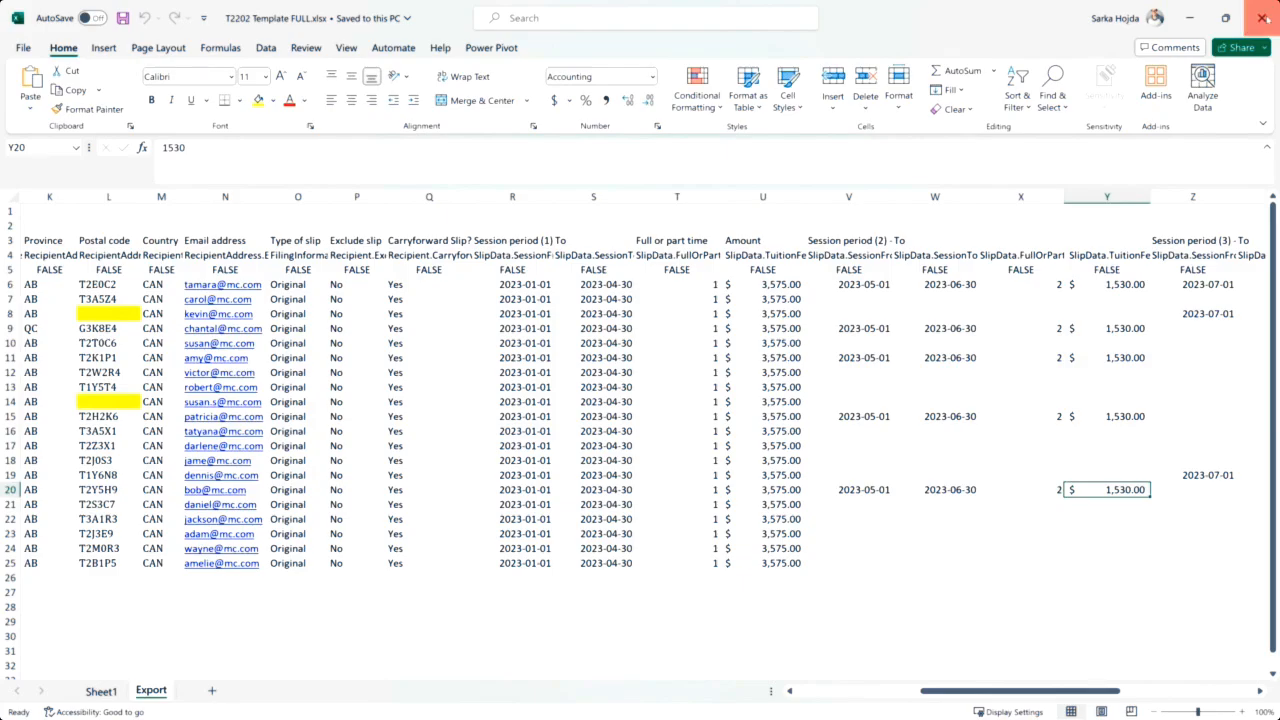
left_click(1262, 17)
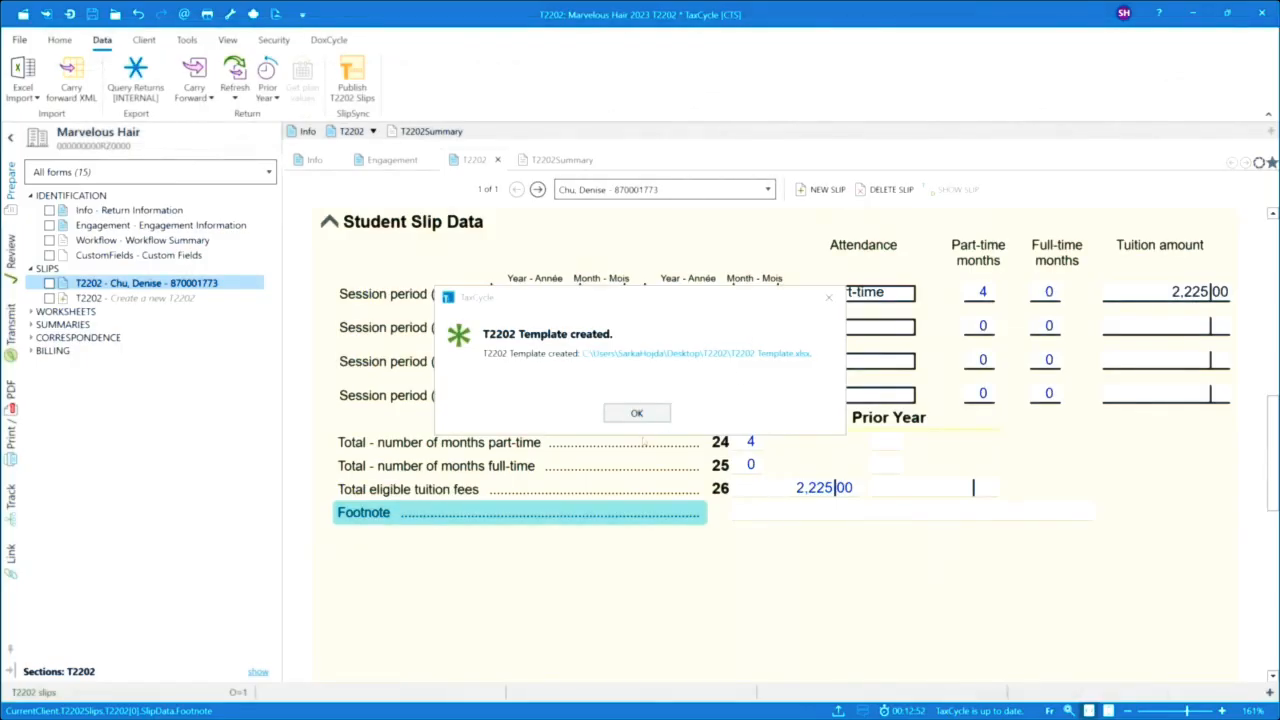
Step: Import T2202 Template FULL.xlsx from Desktop > T2202 as an Excel worksheet, creating 21 student slips
left_click(638, 413)
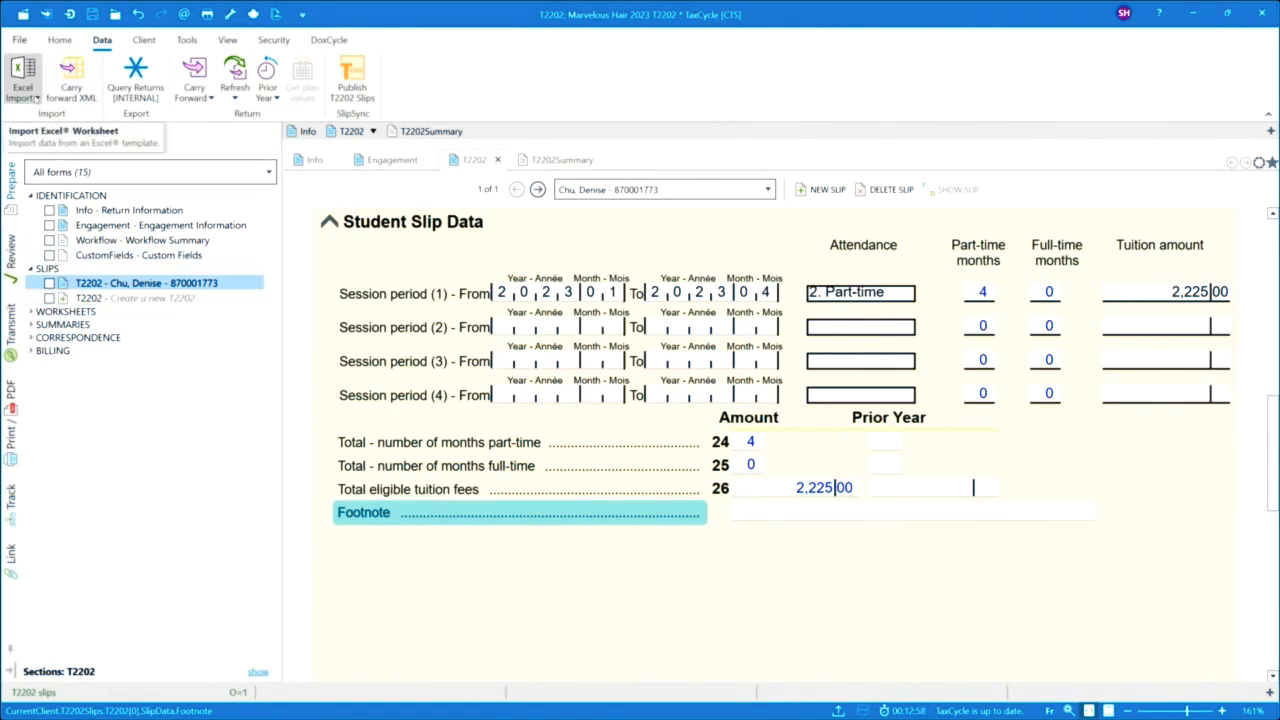
left_click(25, 92)
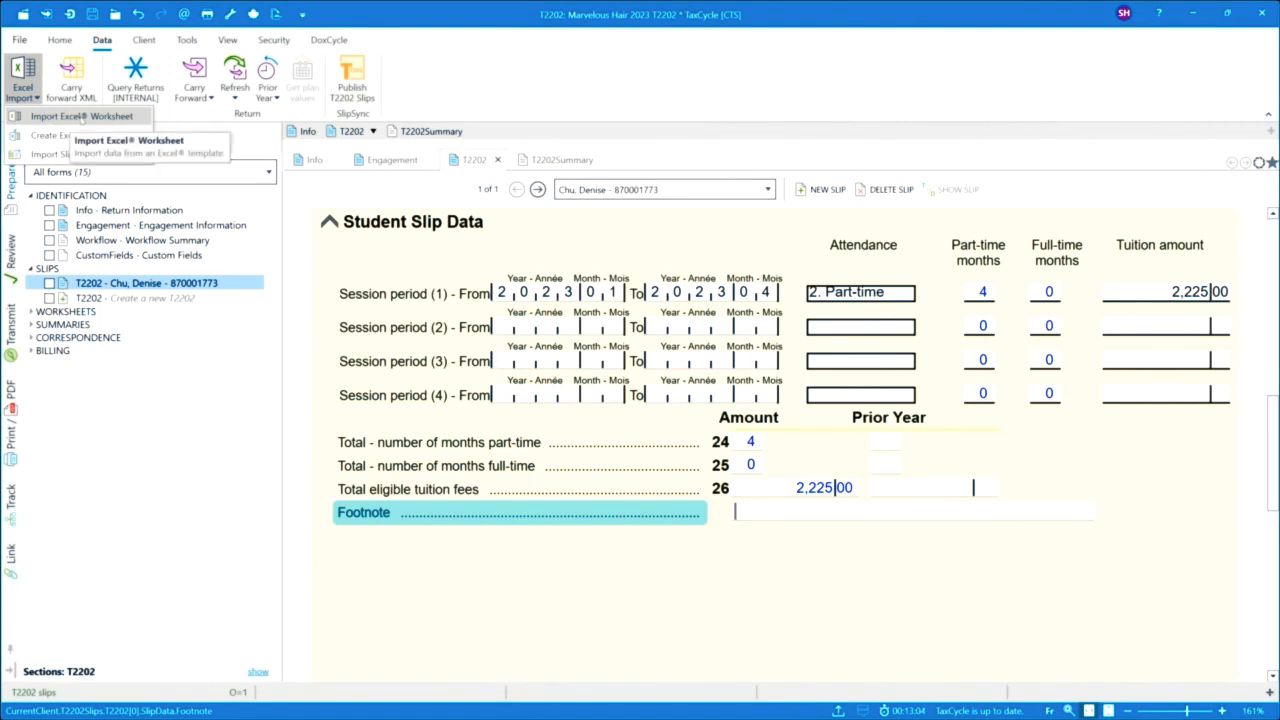
left_click(82, 116)
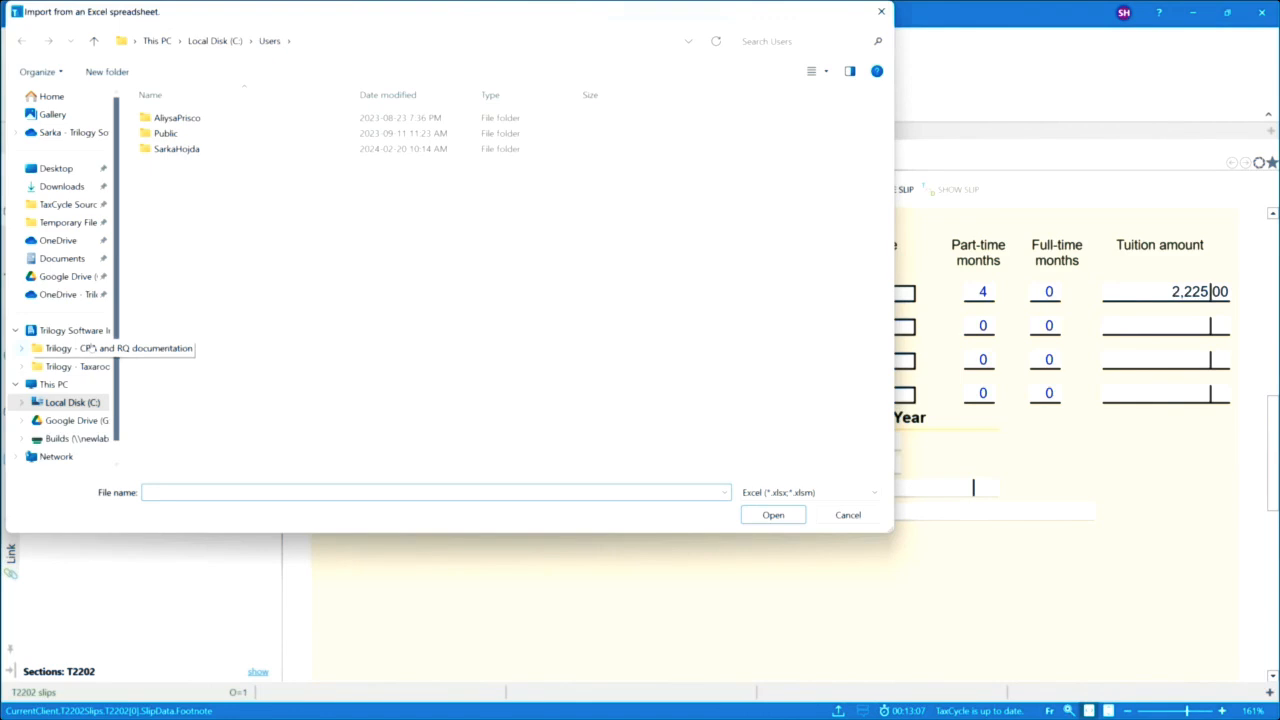
left_click(58, 168)
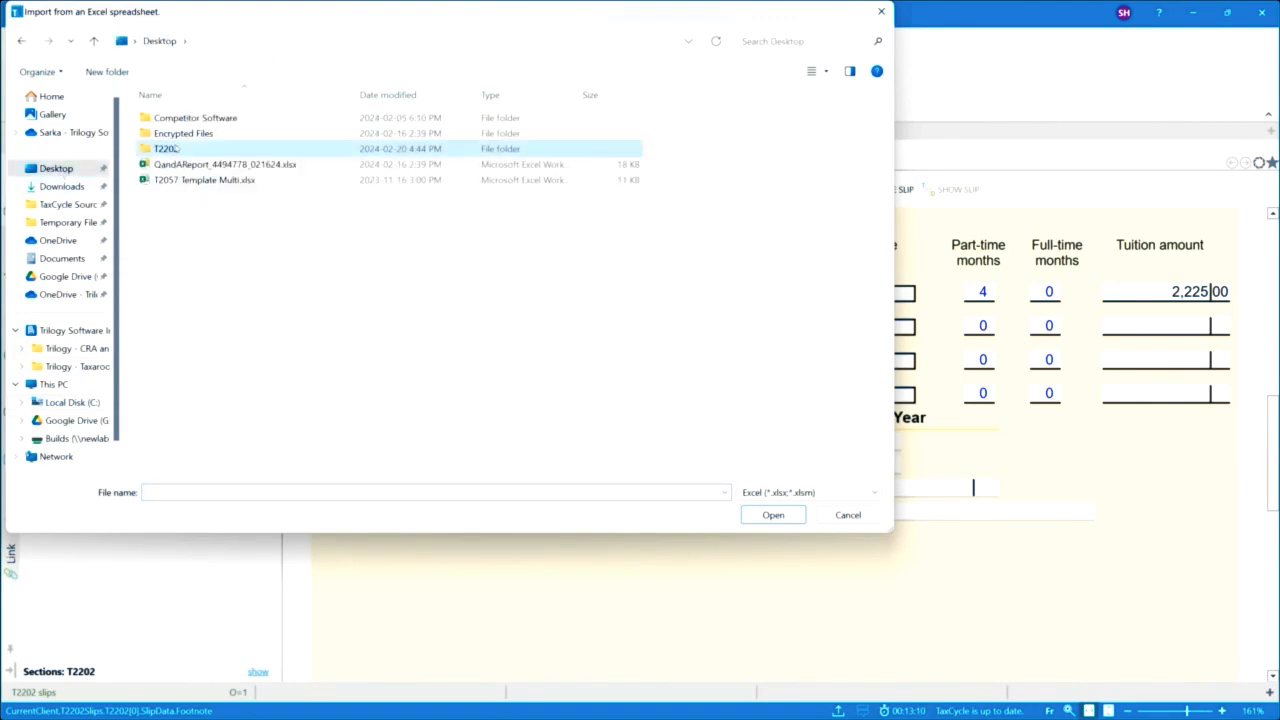
double_click(176, 148)
double_click(208, 119)
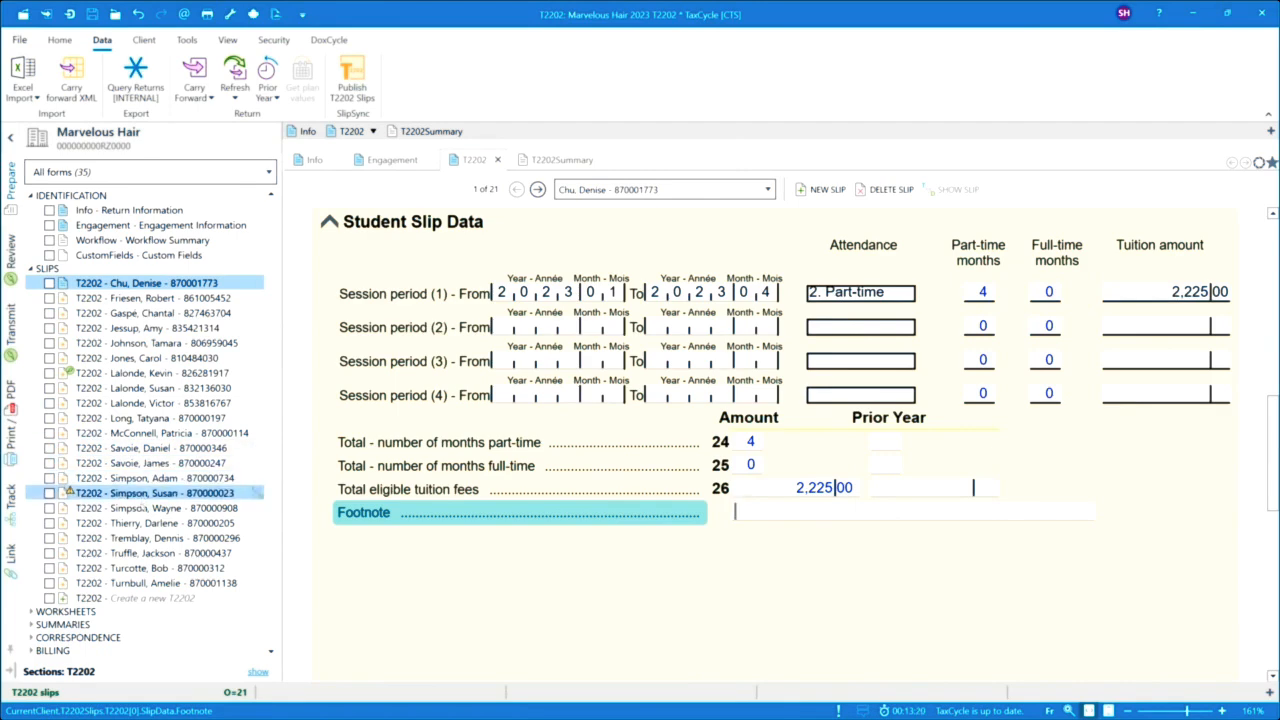
mouse_move(142, 583)
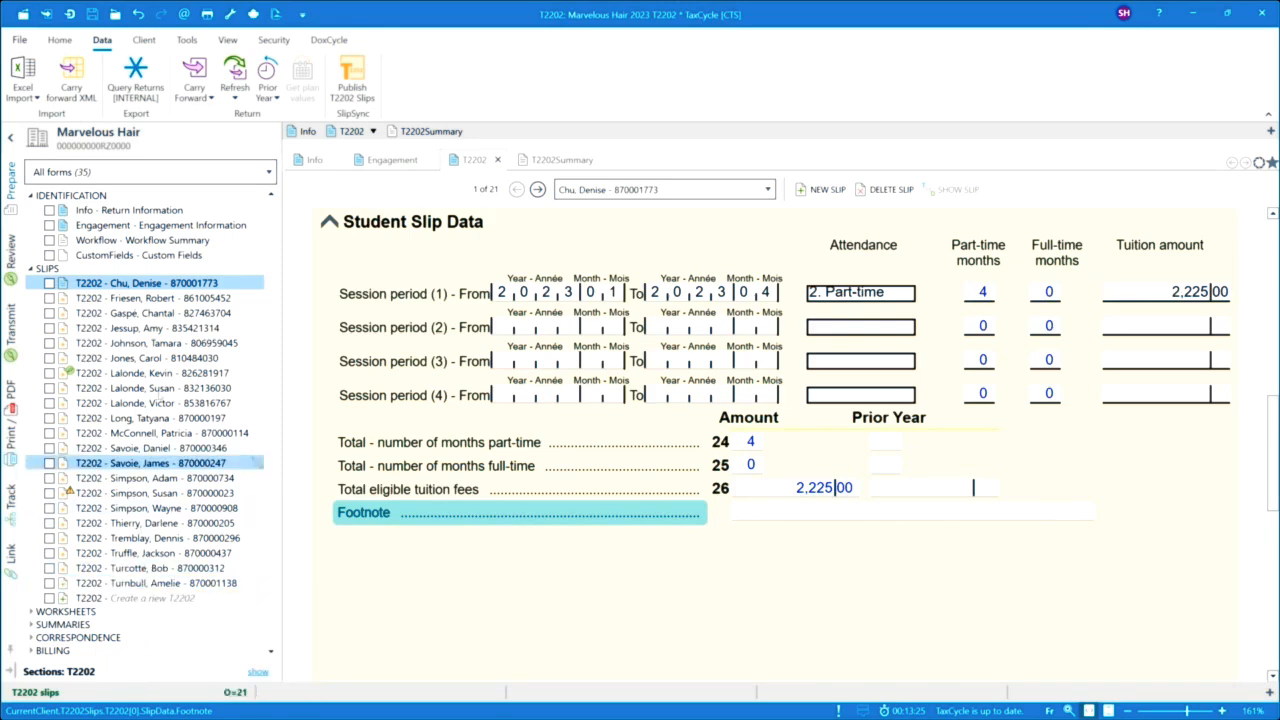
mouse_move(145, 285)
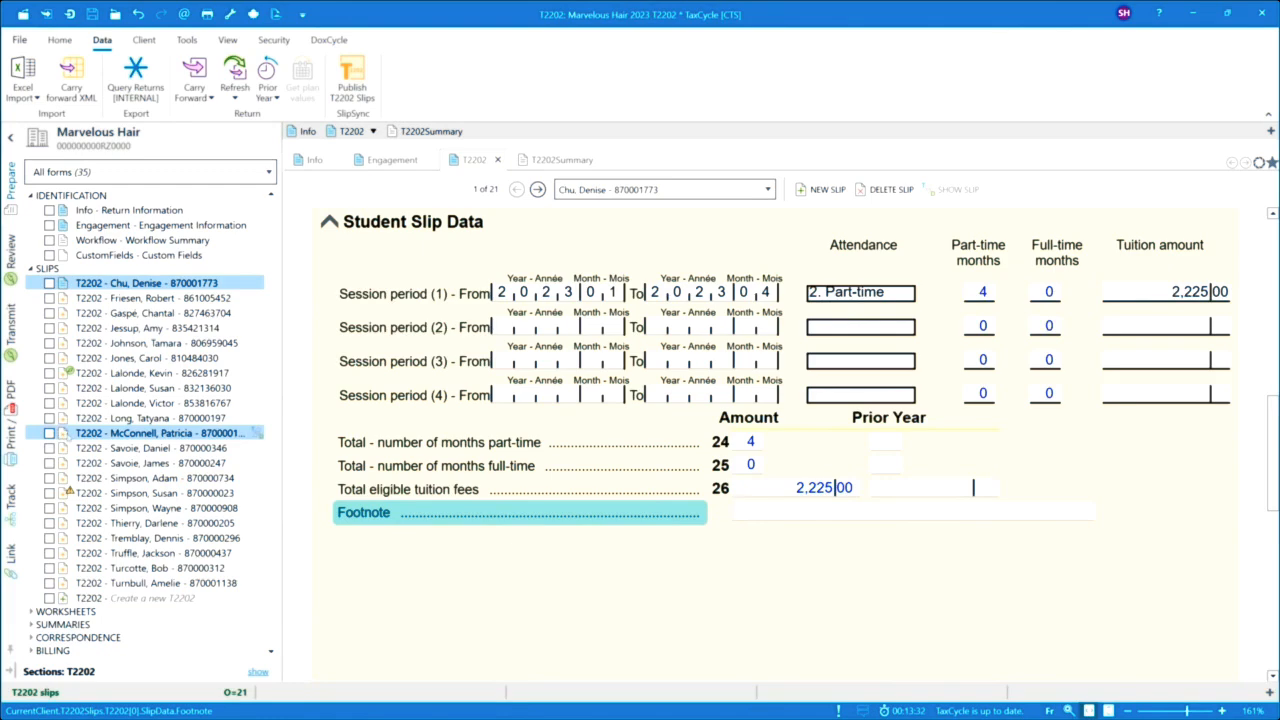
mouse_move(63, 438)
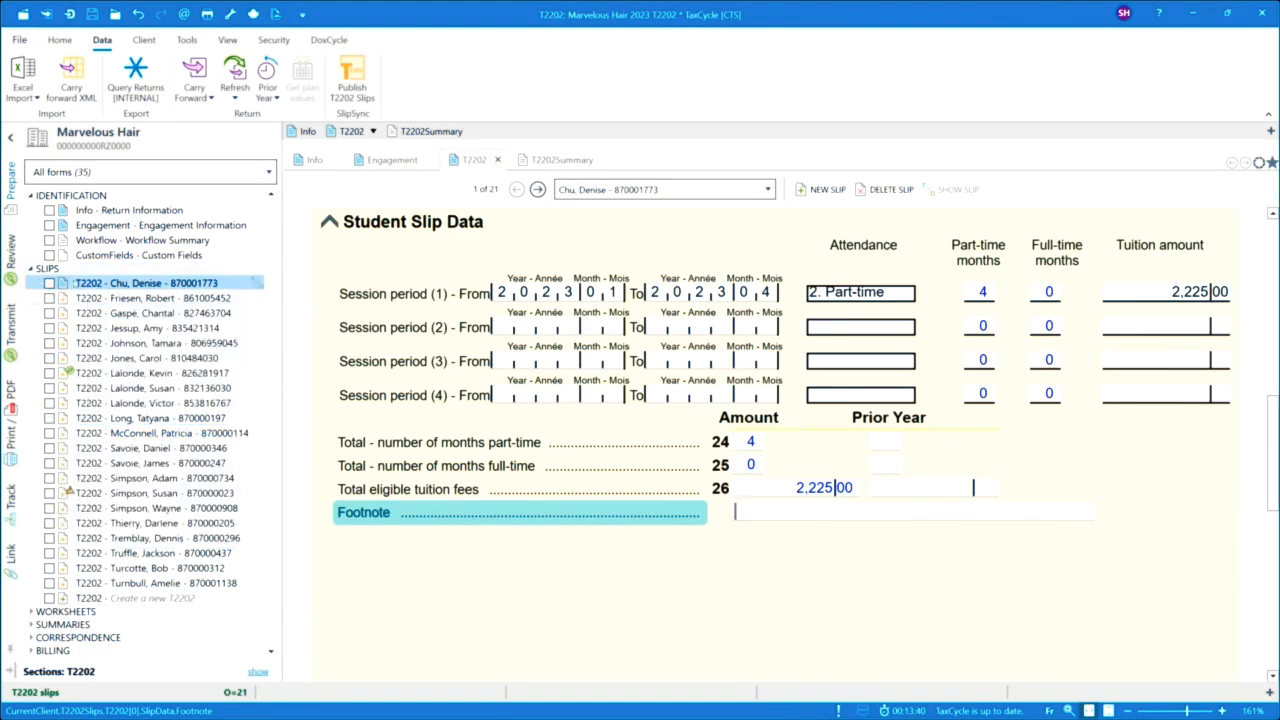
mouse_move(63, 290)
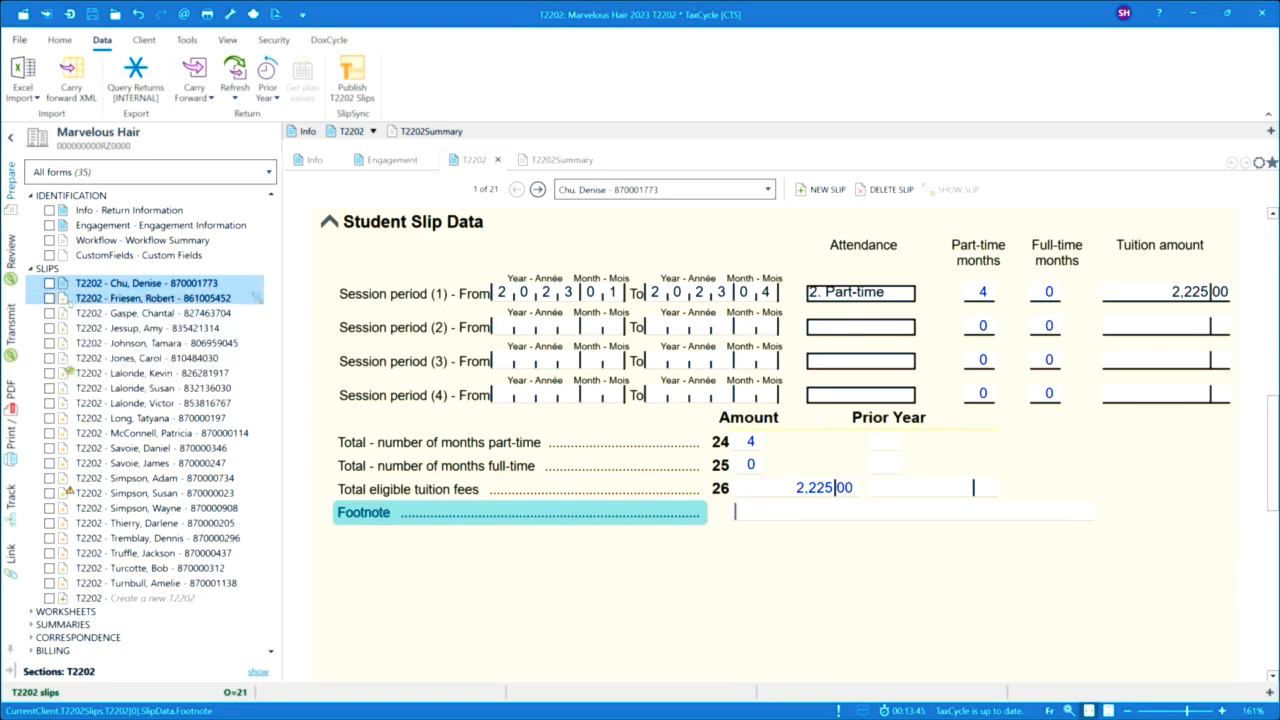
mouse_move(197, 386)
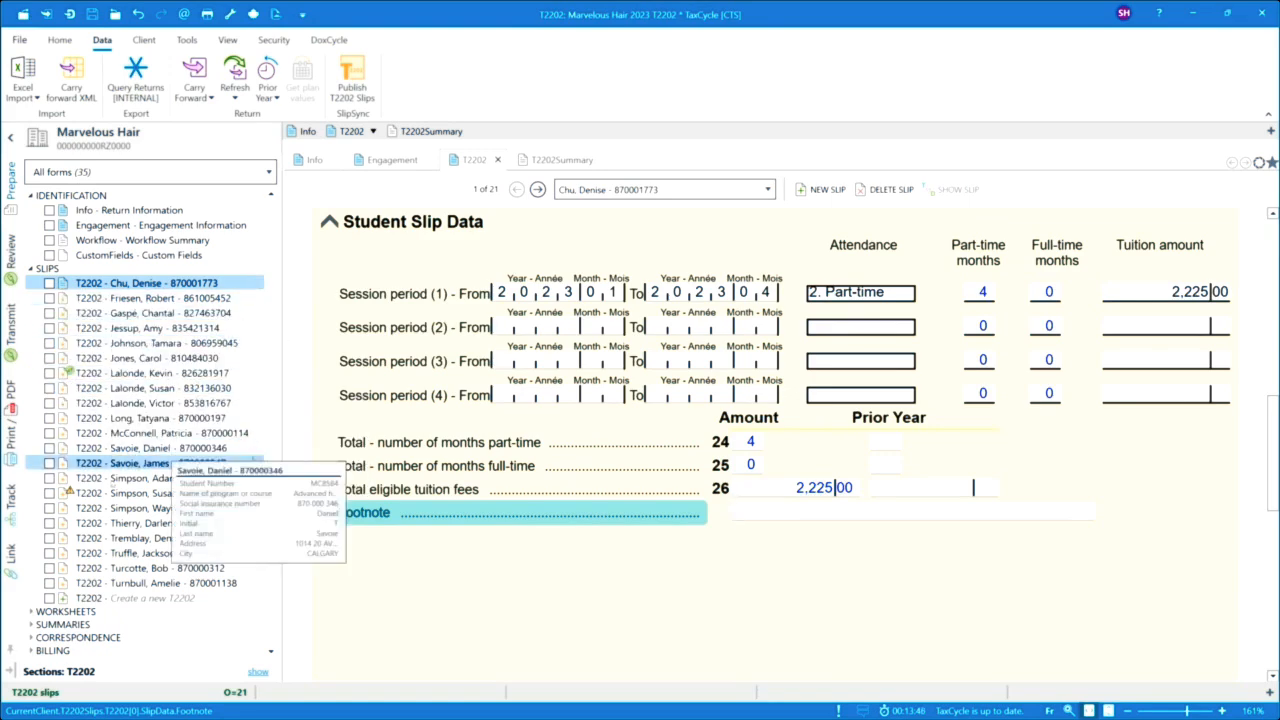
mouse_move(257, 372)
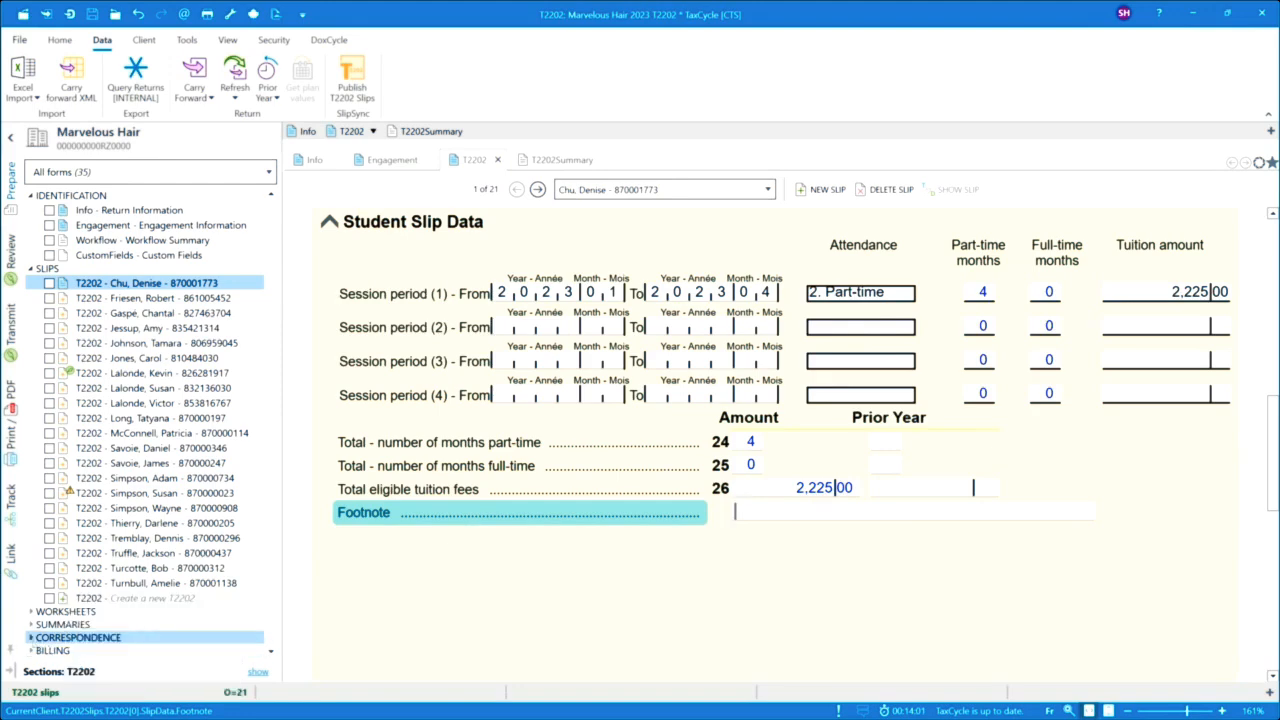
left_click(62, 638)
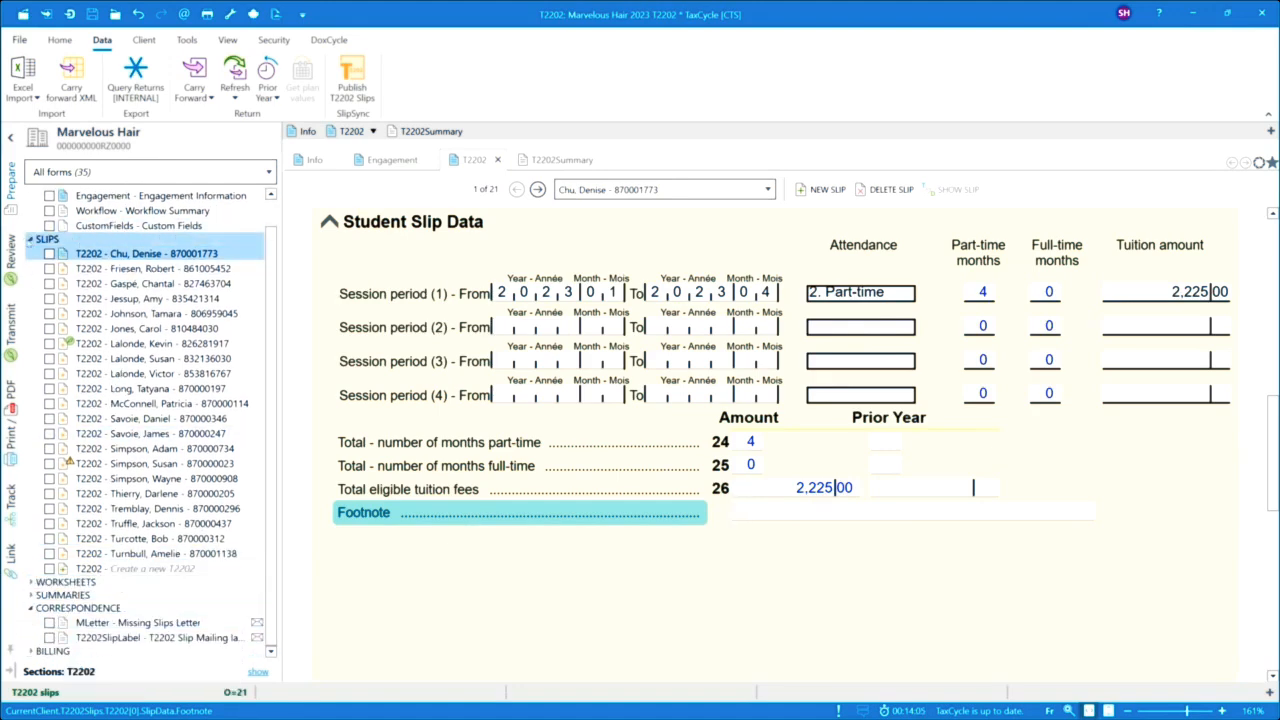
left_click(31, 240)
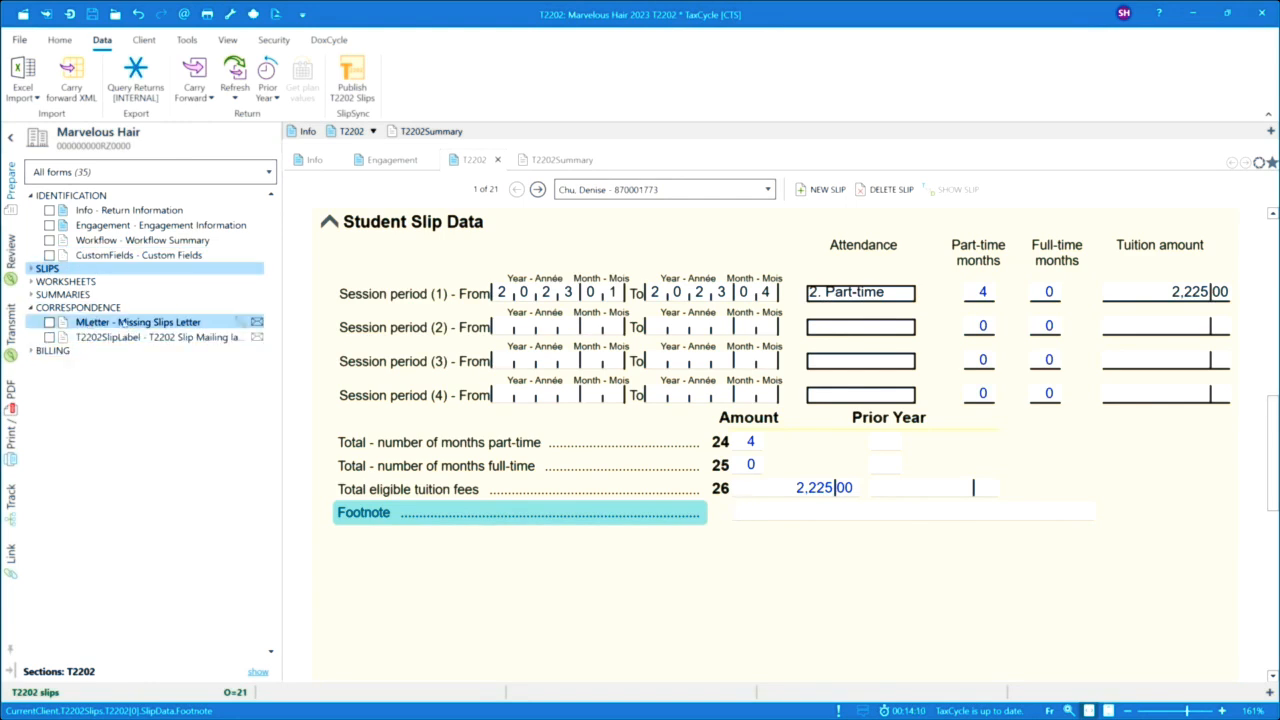
left_click(93, 323)
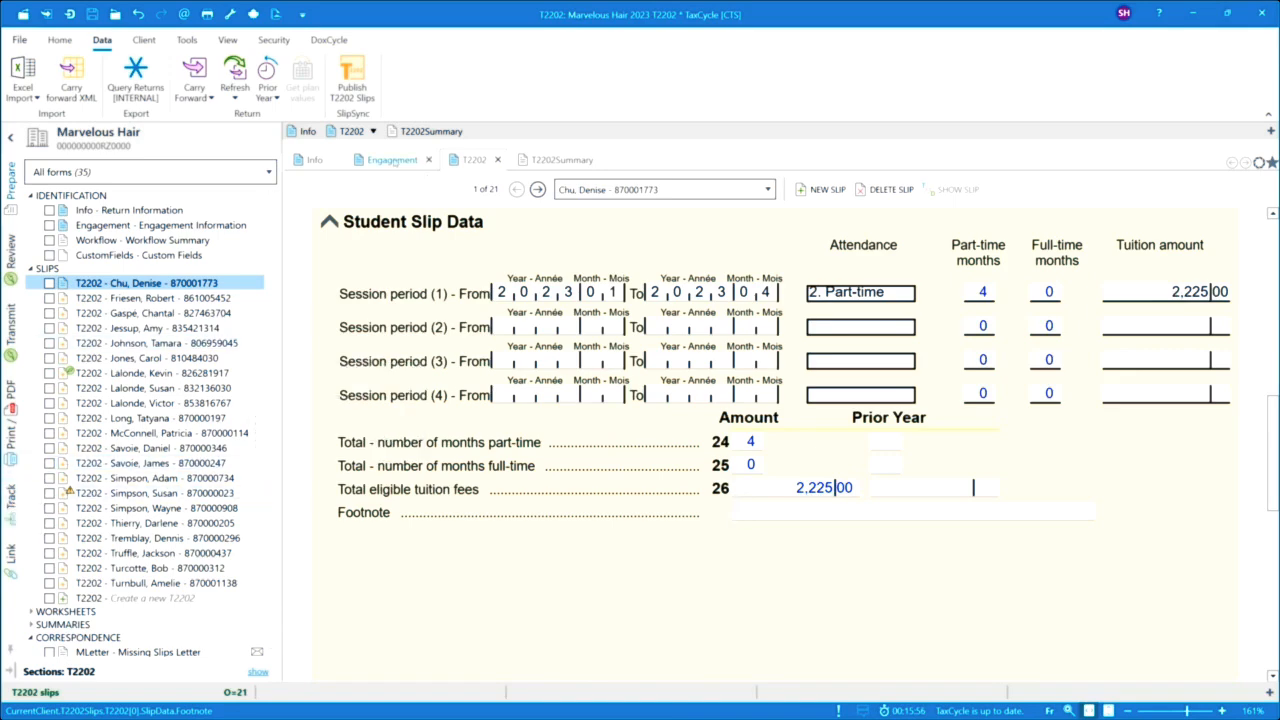
Step: Open Engagement Information and toggle the waiting-for-client flag in the workflow tracking panel
left_click(393, 160)
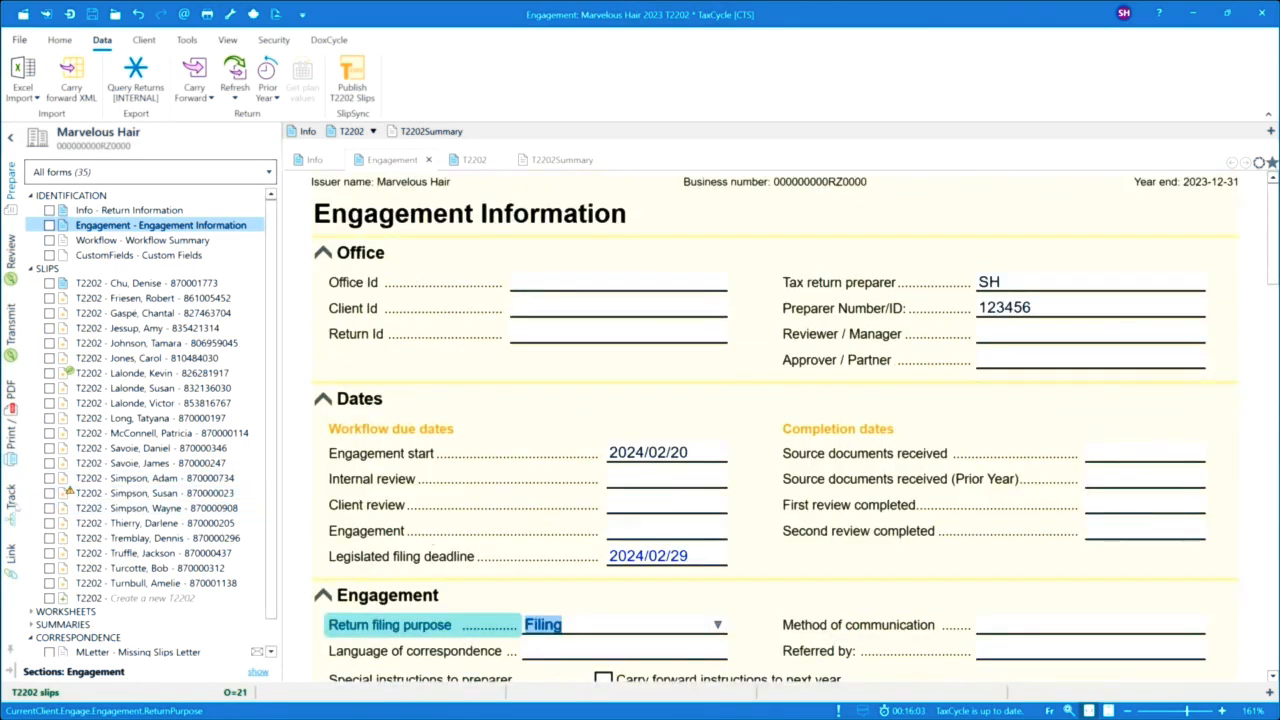
left_click(11, 497)
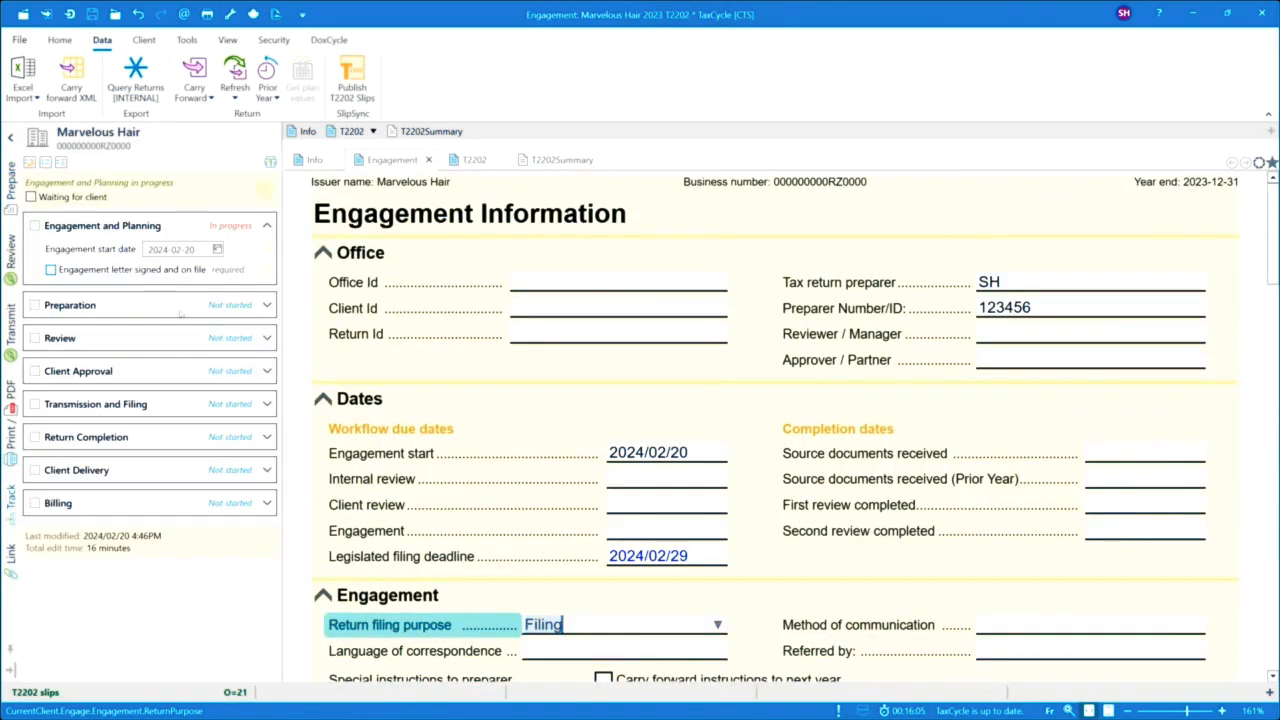
left_click(267, 225)
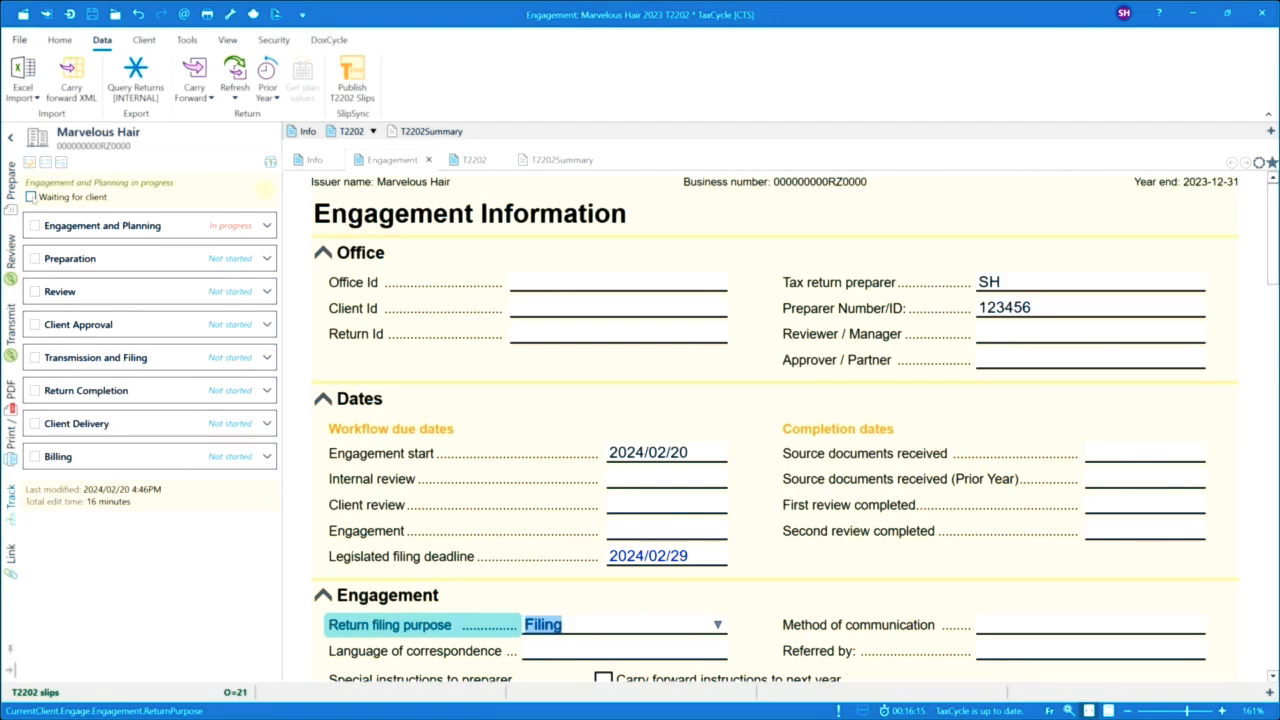
left_click(31, 197)
left_click(30, 197)
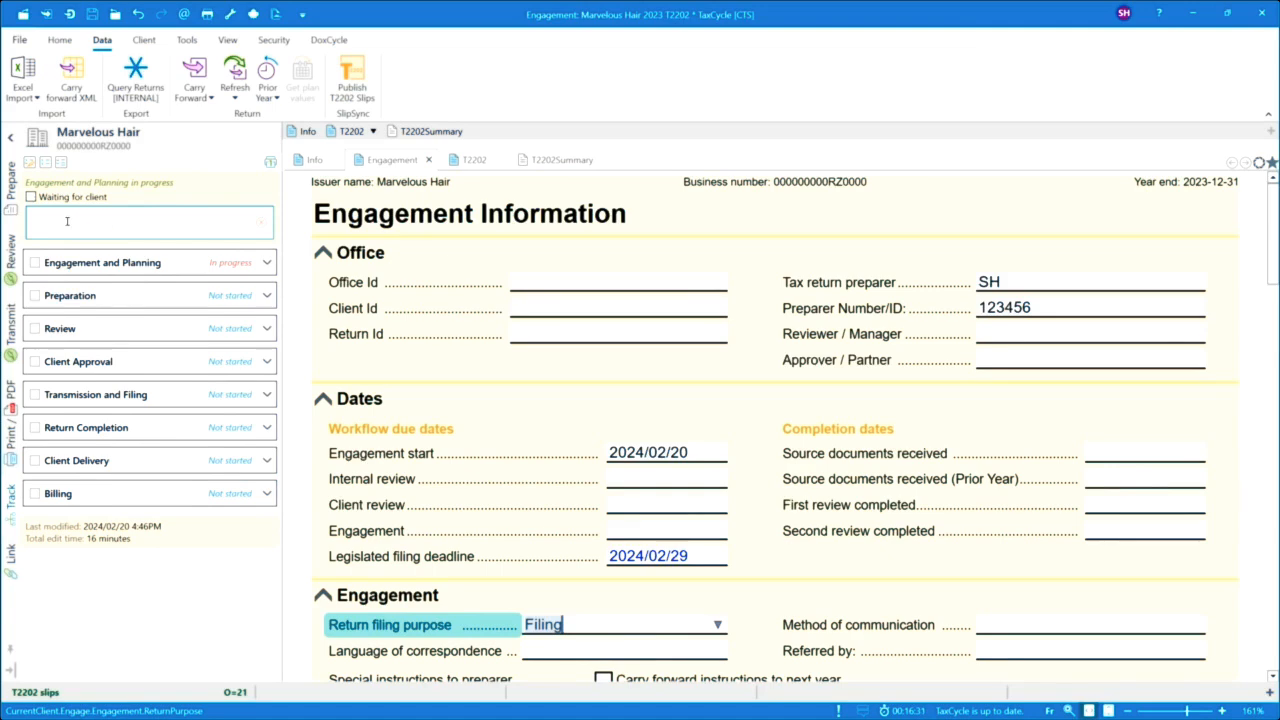
left_click(97, 219)
left_click(267, 262)
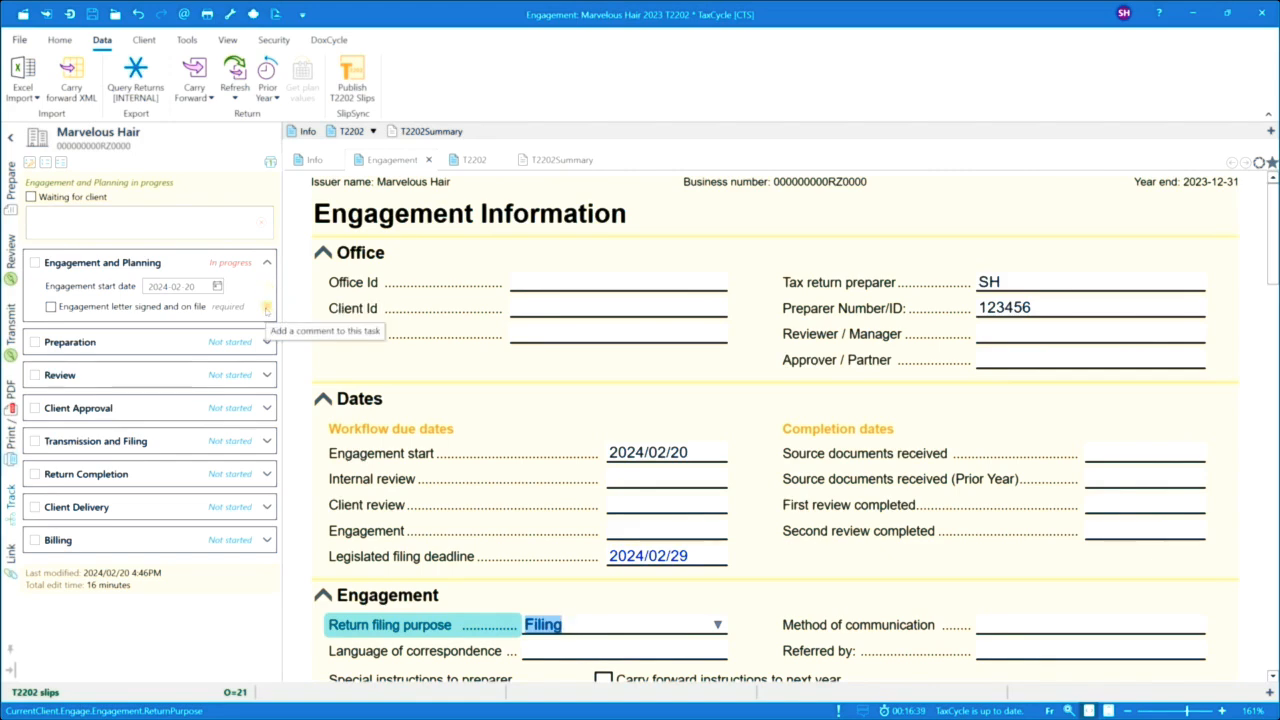
Step: Mark engagement letter signed, source documents received, data entry completed and first review completed
left_click(50, 307)
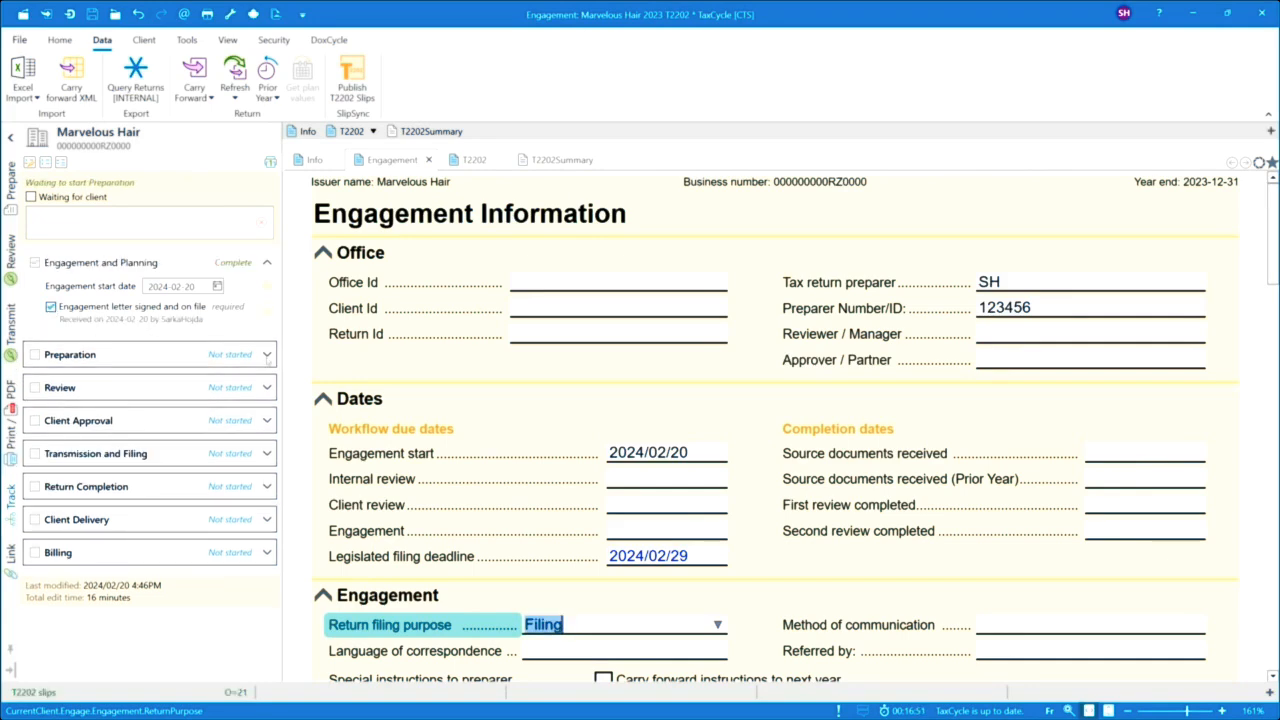
left_click(266, 358)
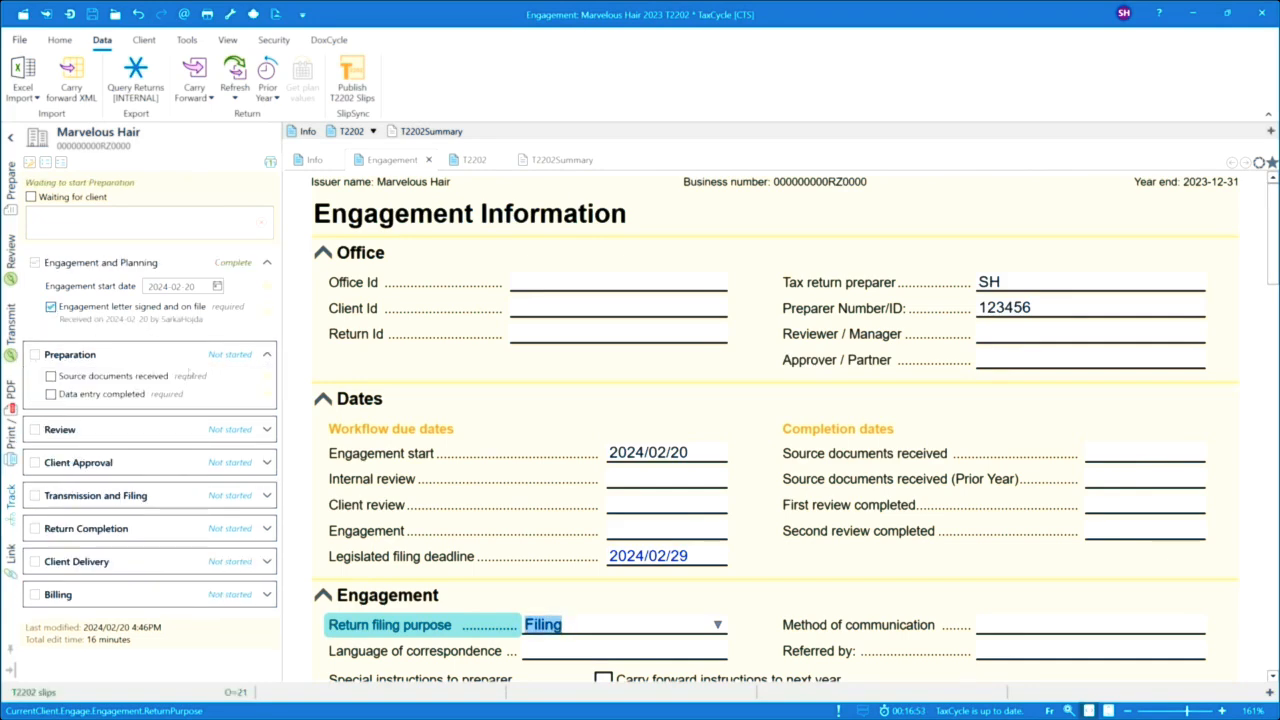
left_click(50, 376)
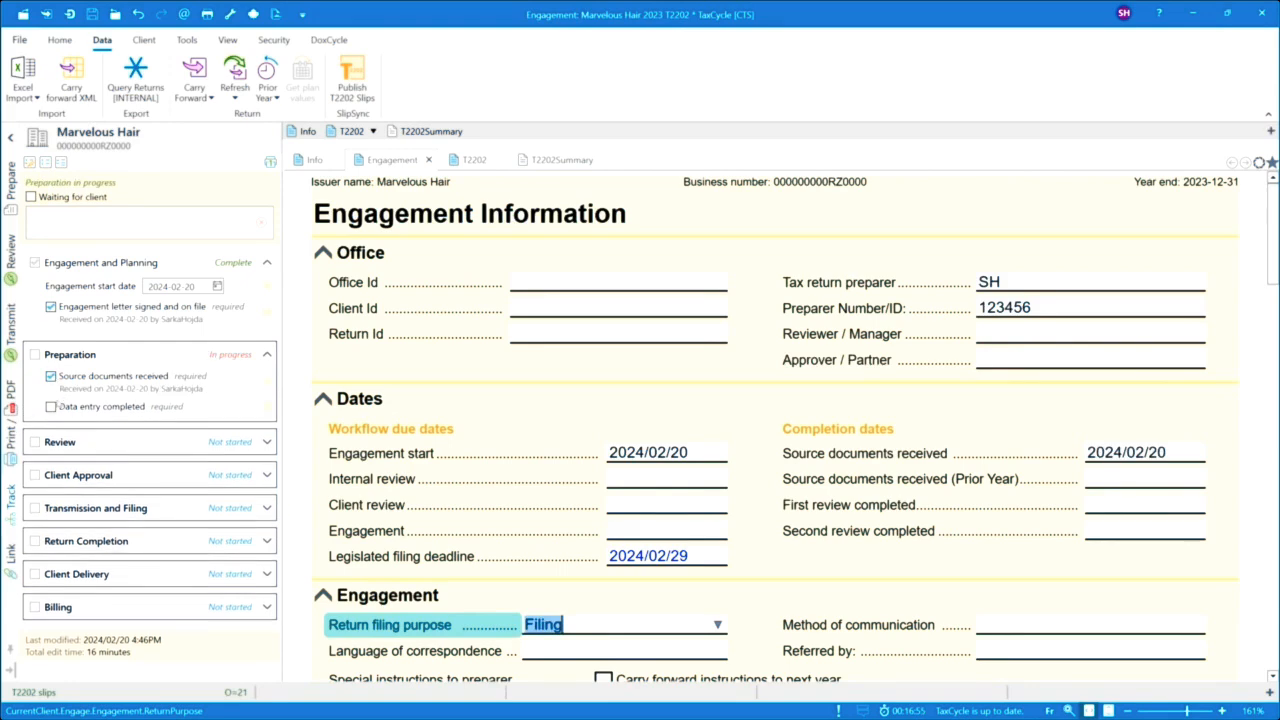
left_click(50, 406)
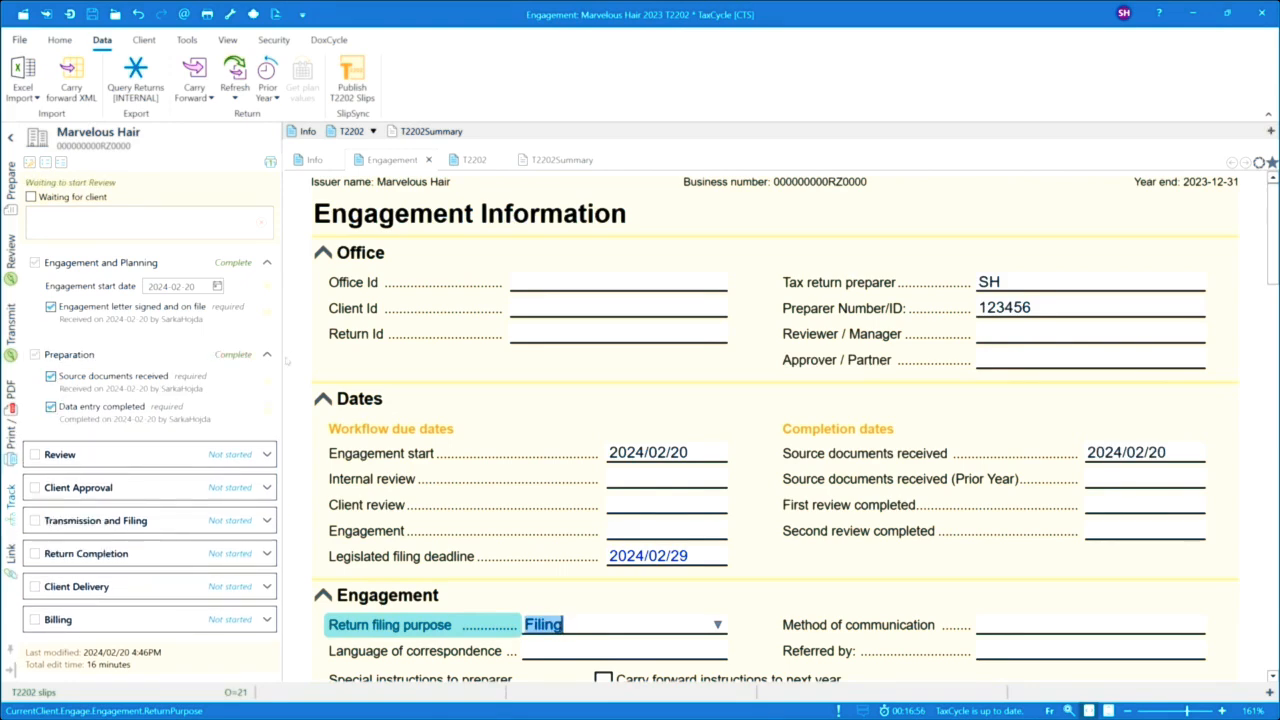
left_click(266, 455)
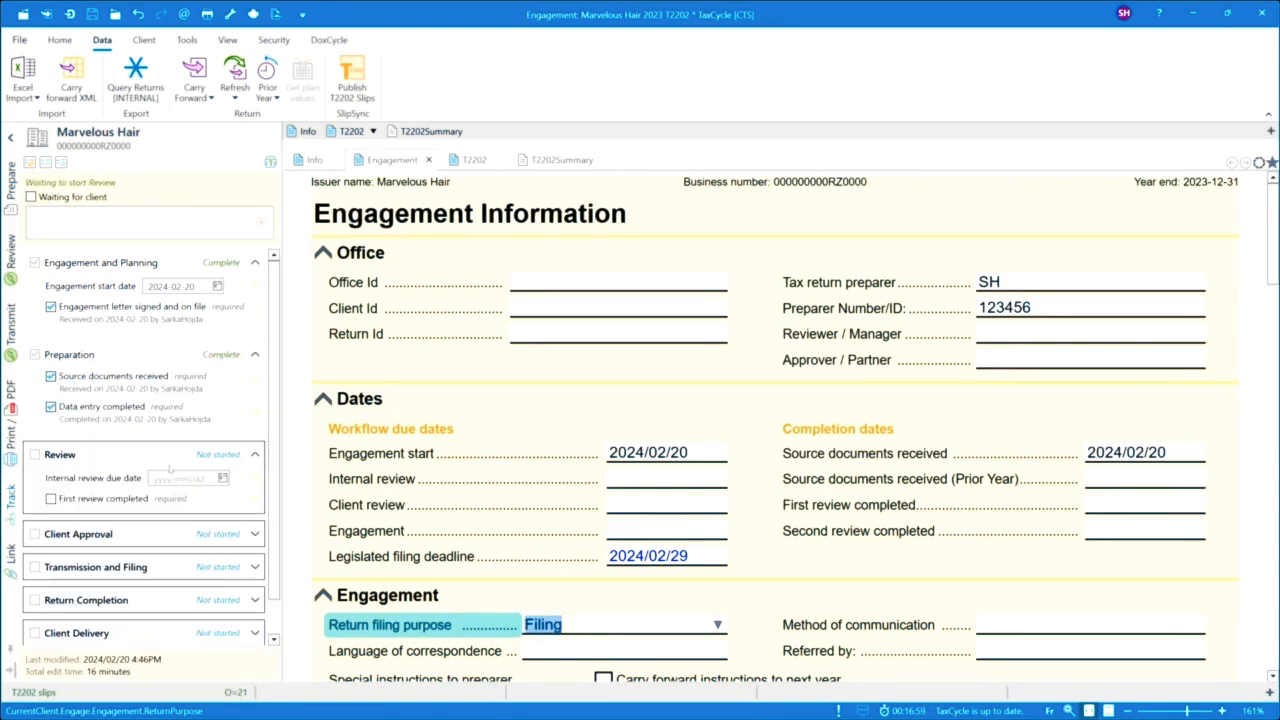
left_click(50, 498)
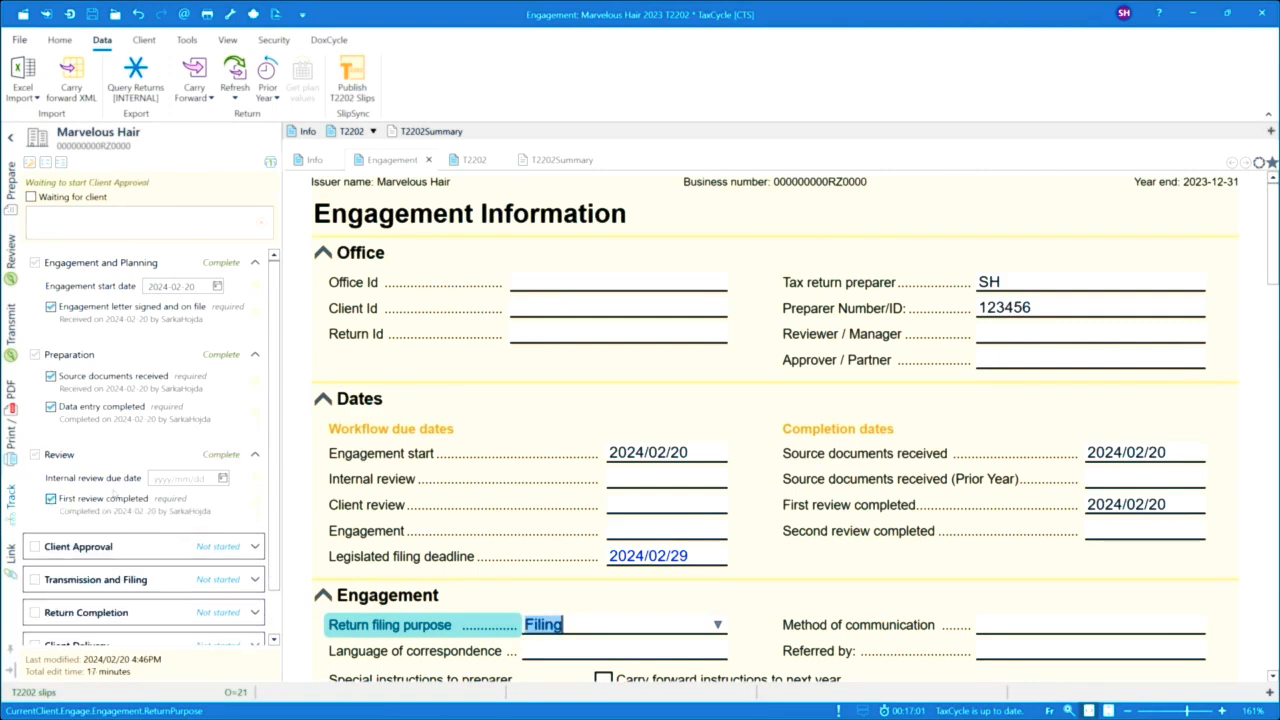
Step: Expand Client Approval, then bring up the review list of 5 items needing attention
scroll(130, 493, "down", 1)
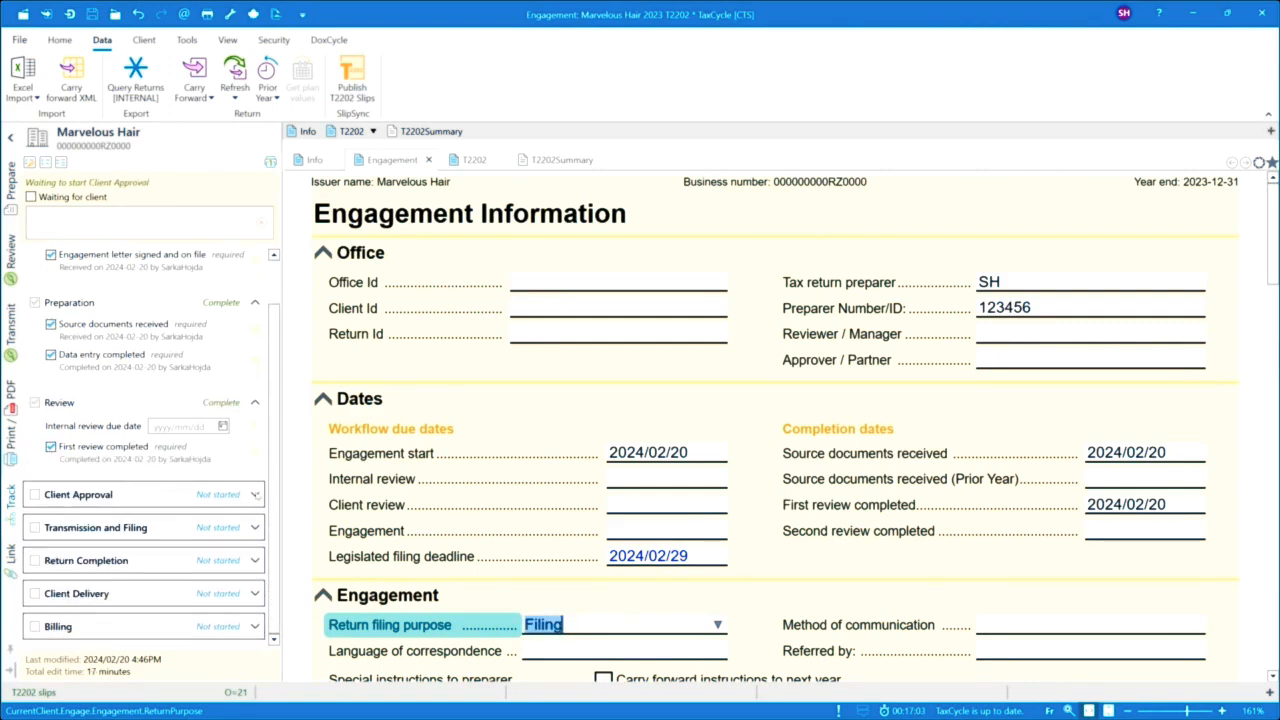
left_click(143, 490)
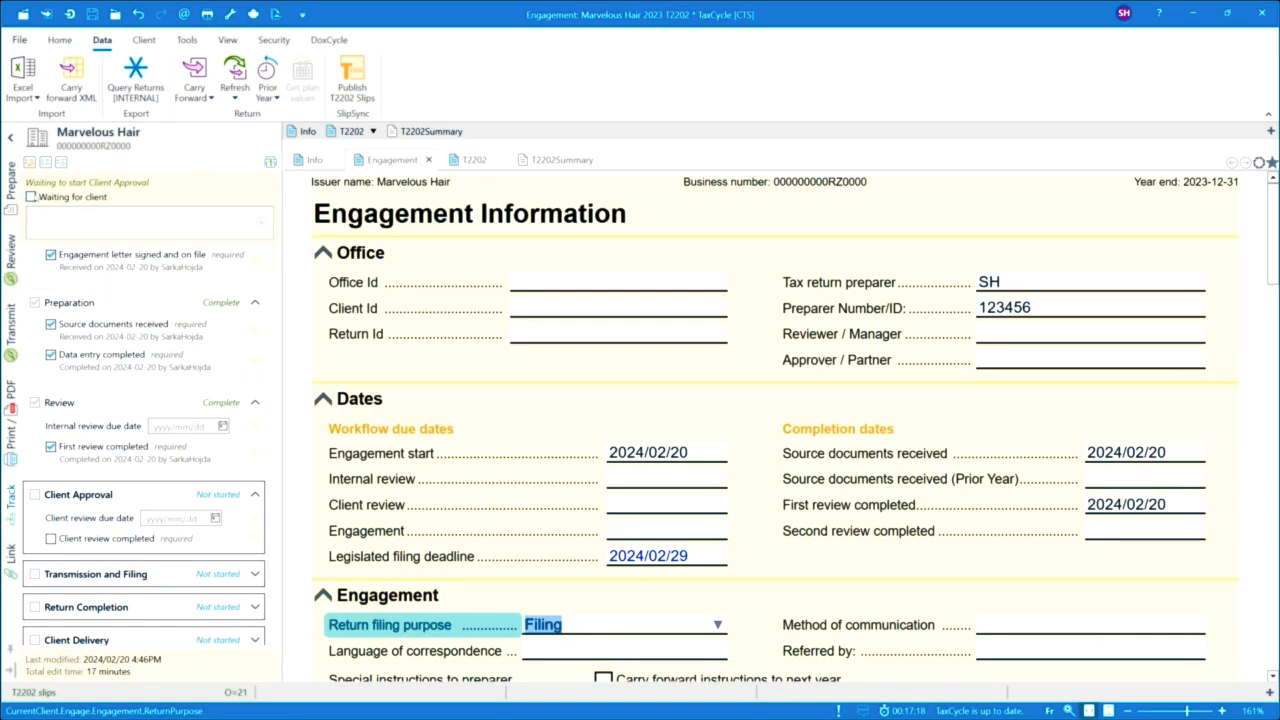
left_click(12, 256)
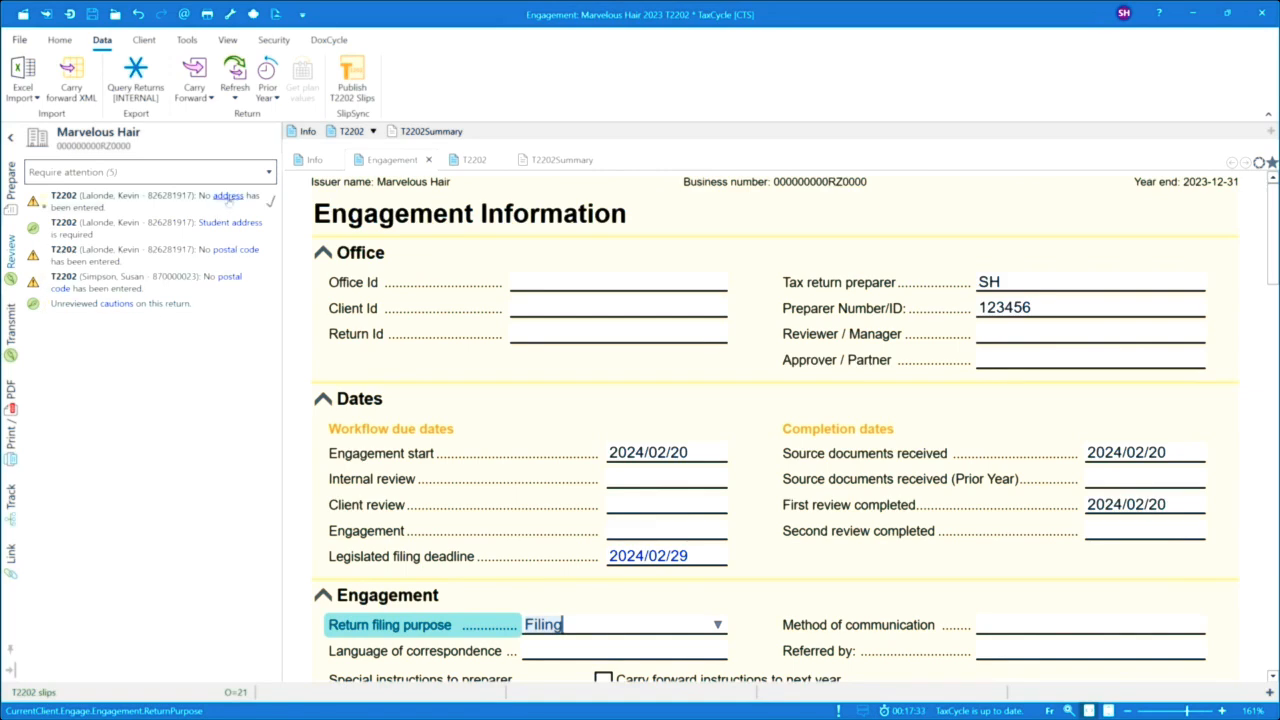
Step: Give the flagged slip the address 555 Birch Street and postal code T2P 1M8
left_click(228, 196)
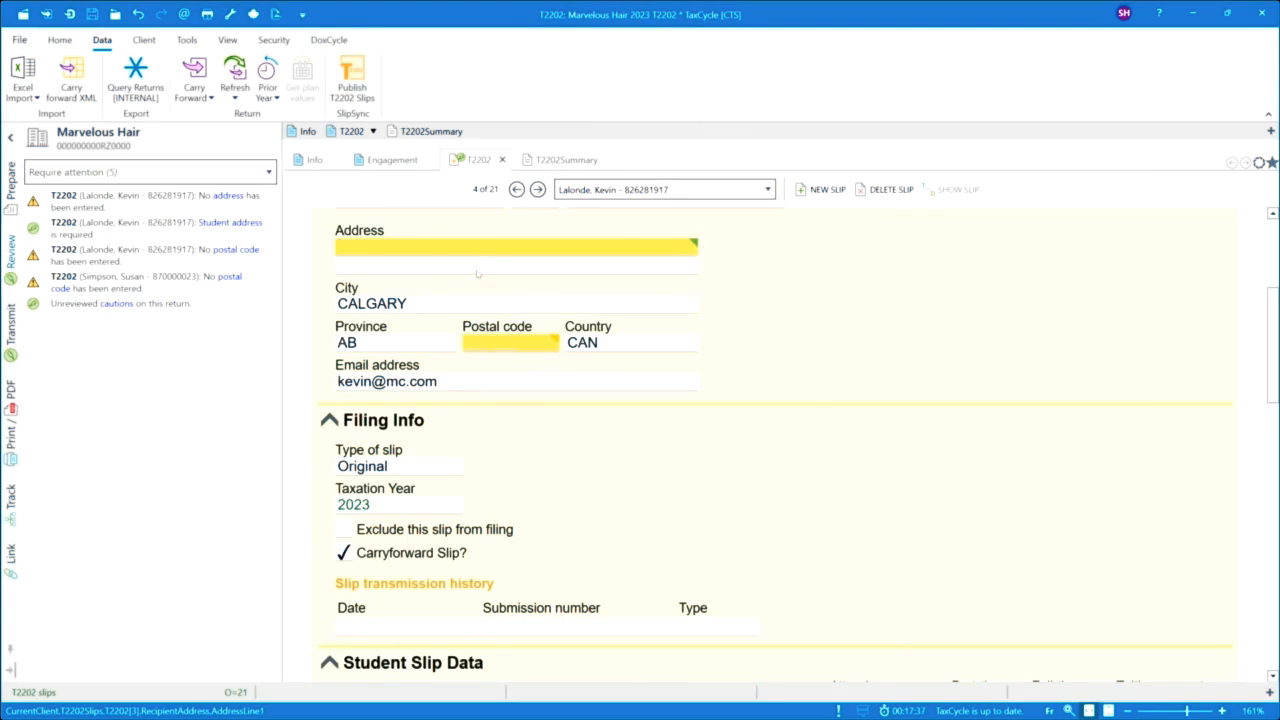
scroll(480, 274, "up", 2)
mouse_move(412, 432)
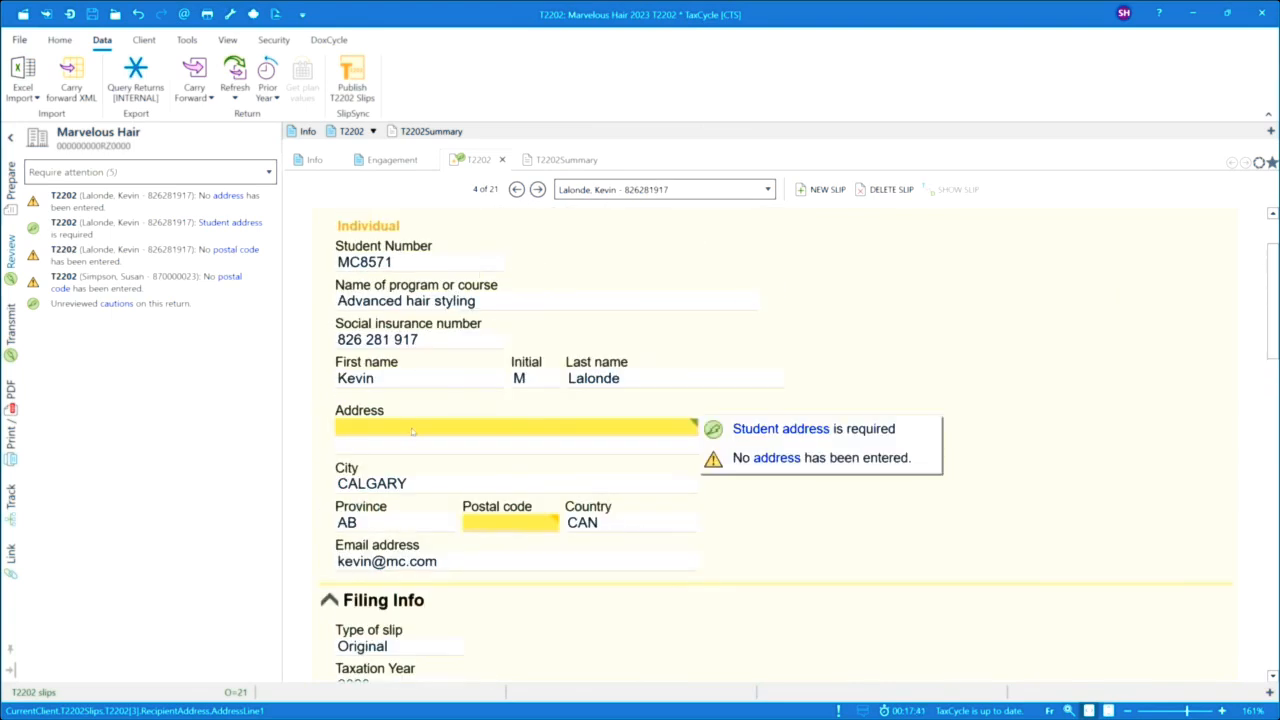
type("555 Birch Street")
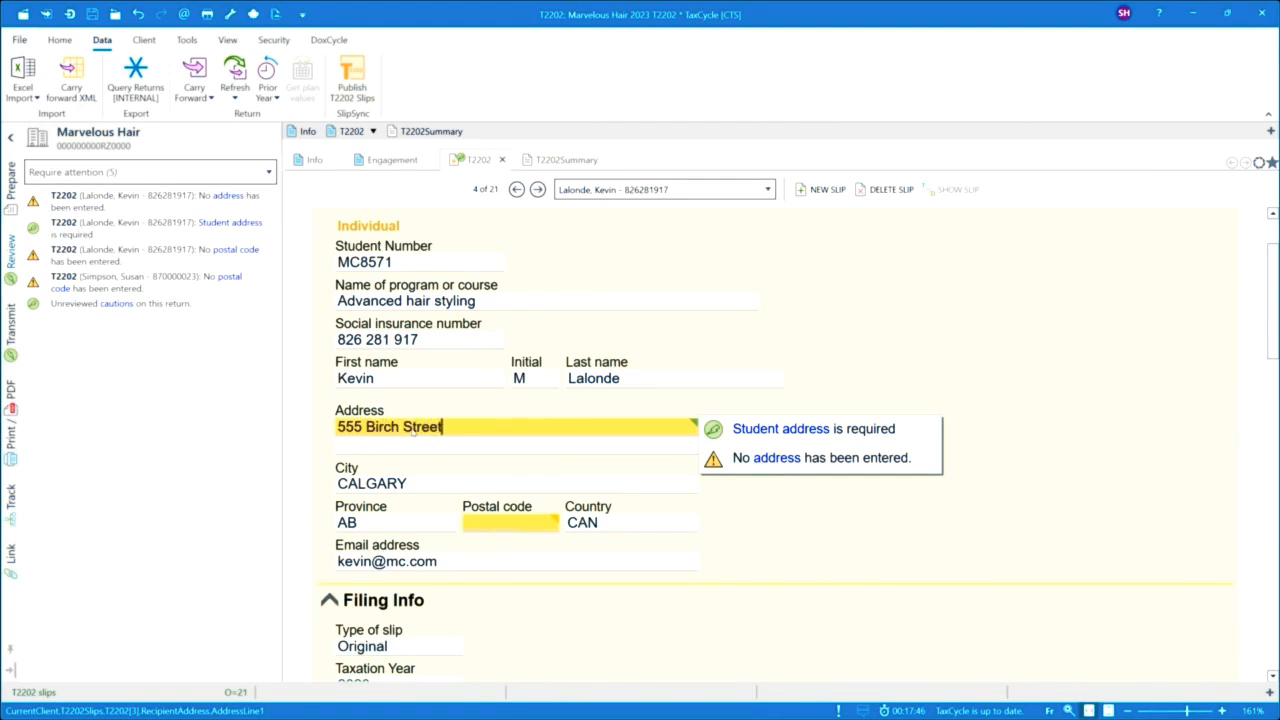
left_click(551, 524)
type("T2")
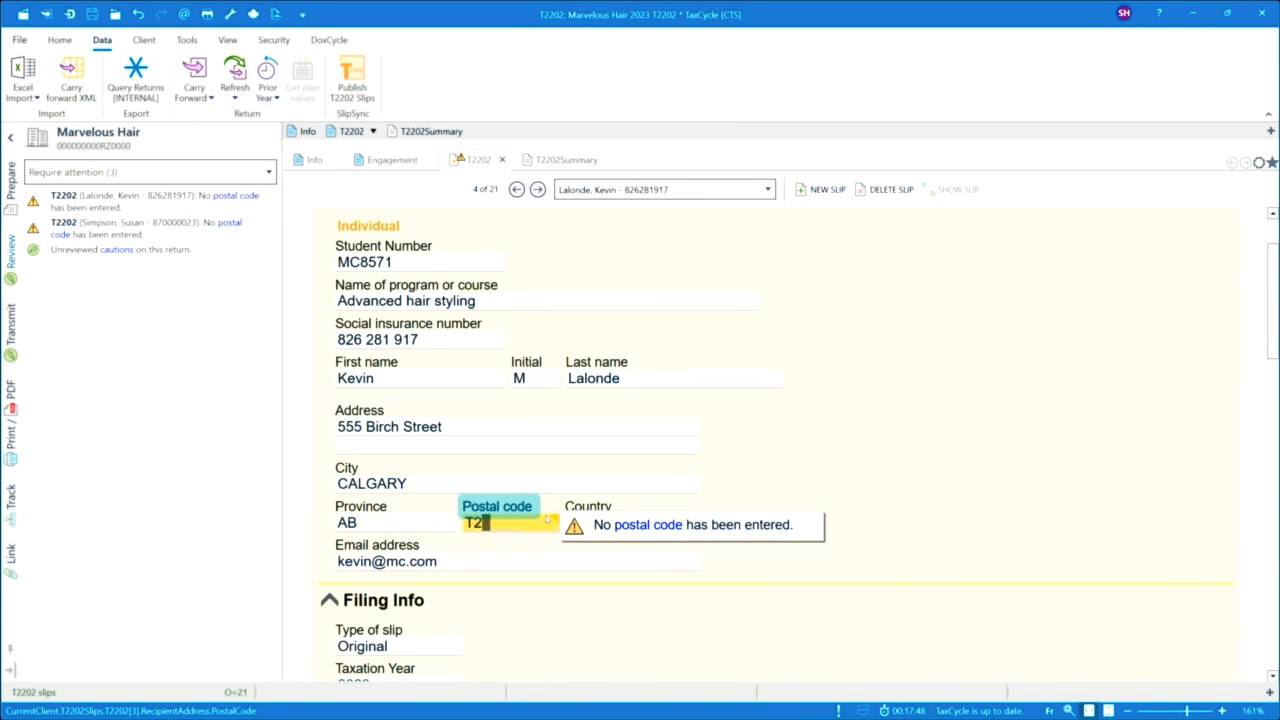
type("P 1M8")
left_click(537, 488)
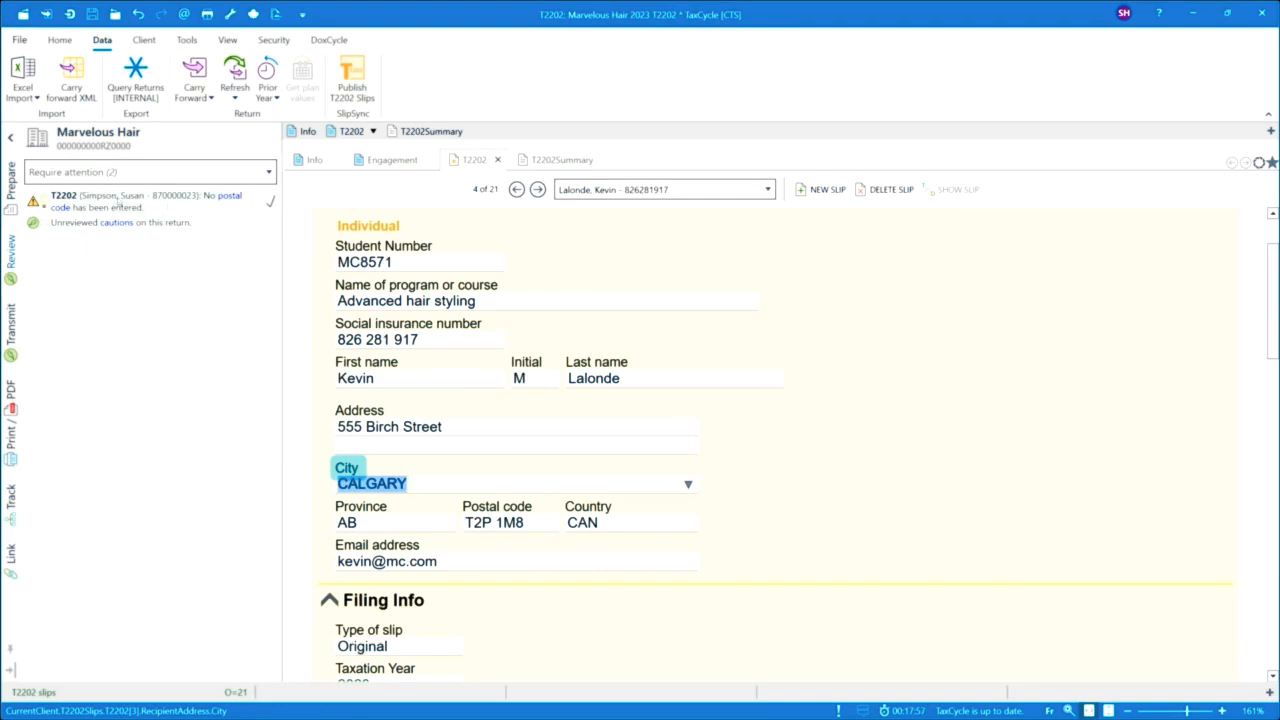
left_click(223, 203)
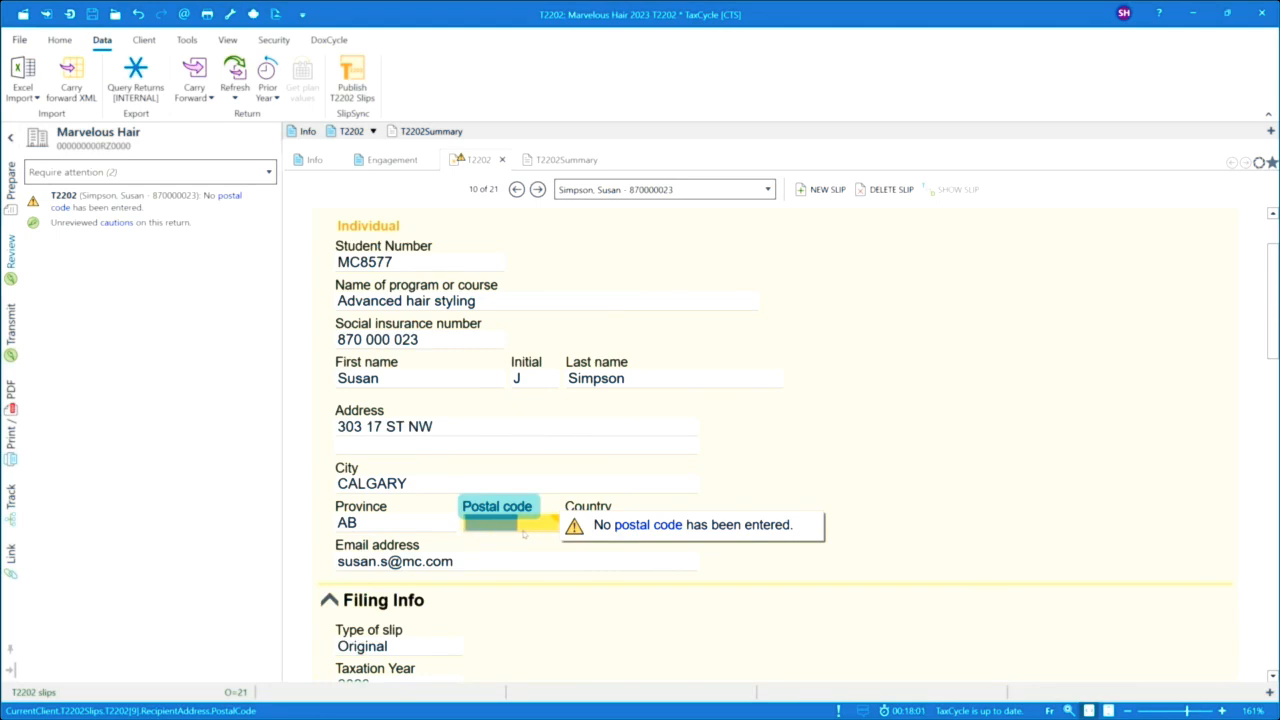
type("T3L 2M9")
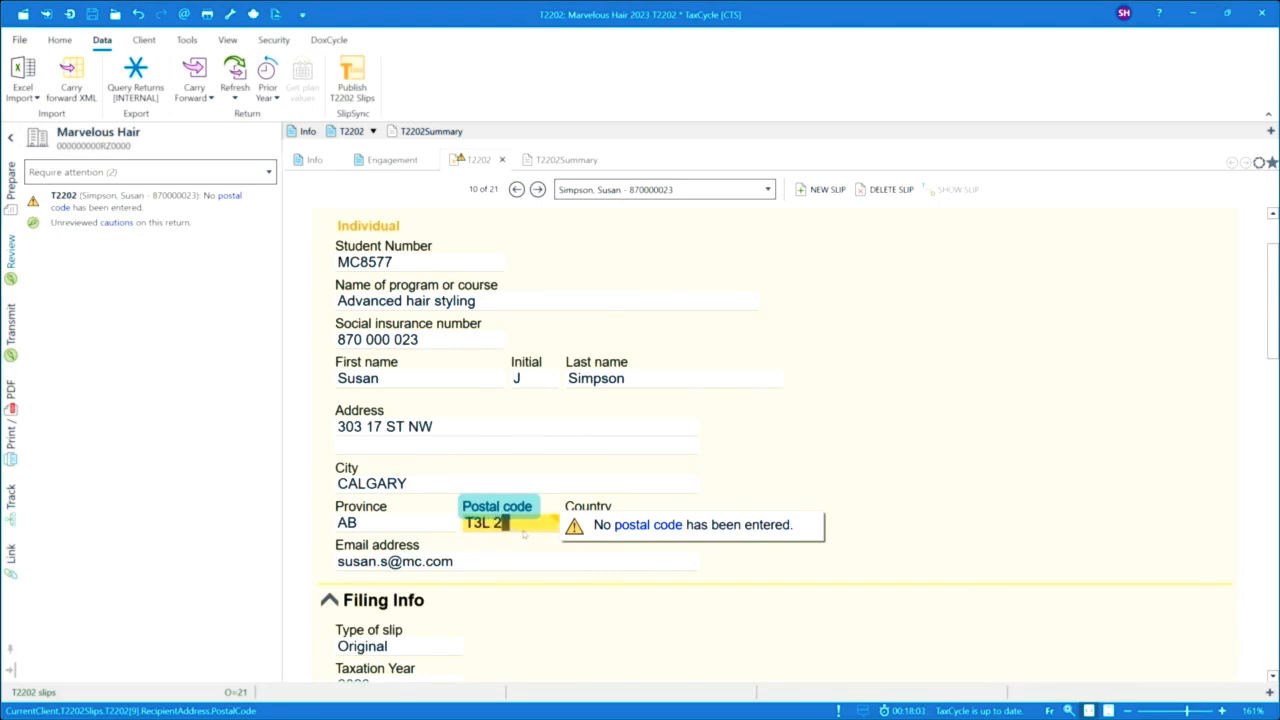
left_click(541, 486)
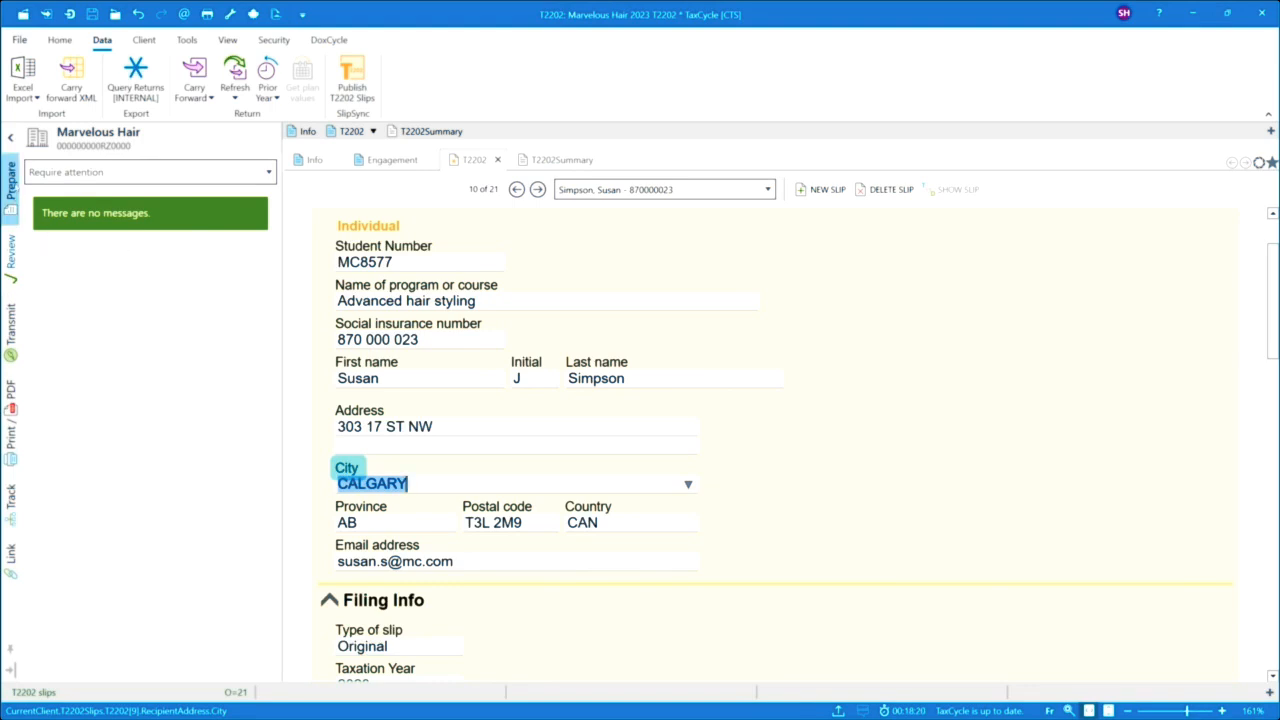
left_click(12, 182)
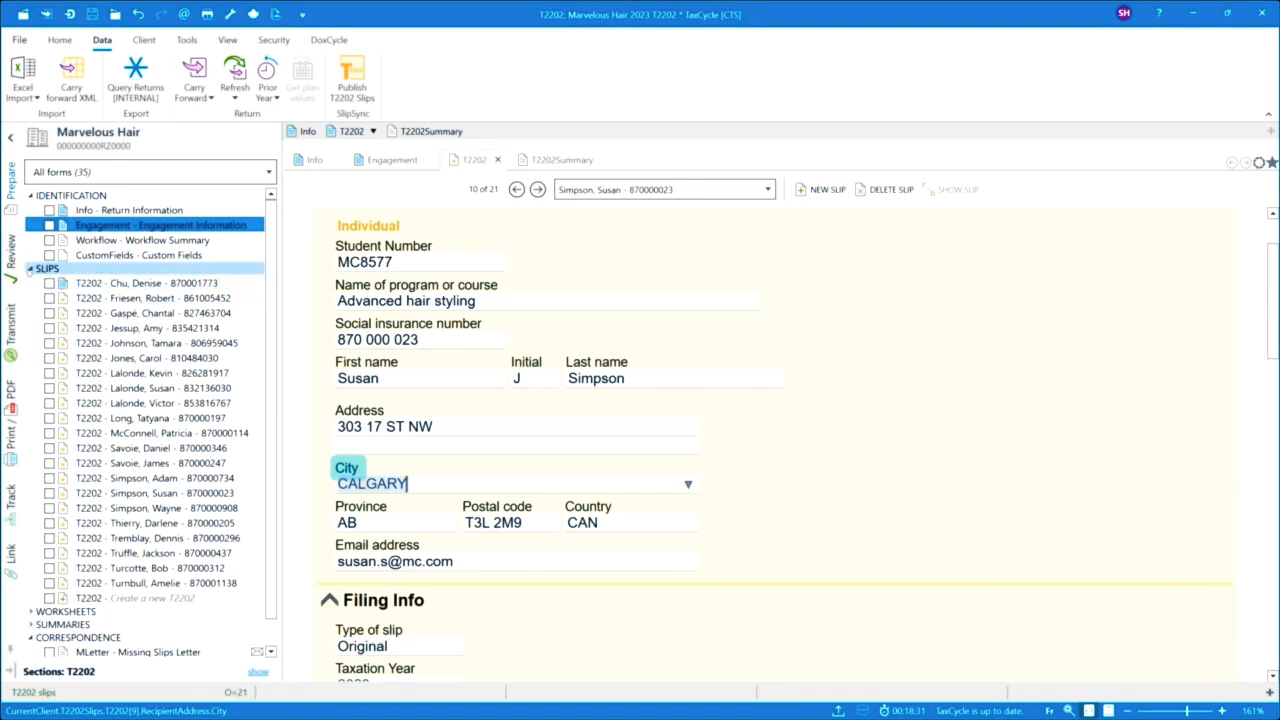
Step: Collapse SLIPS, expand SUMMARIES and open Slips - Slip Summary showing all 21 T2202 slips
left_click(31, 269)
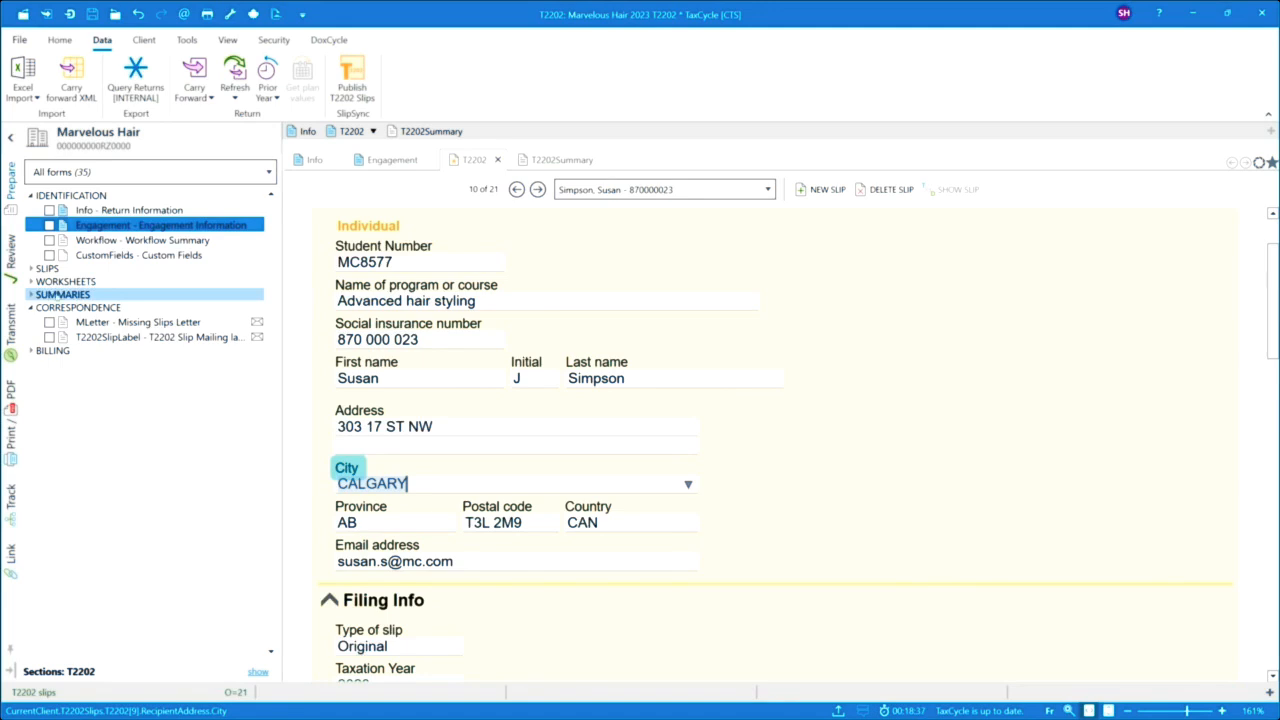
left_click(31, 294)
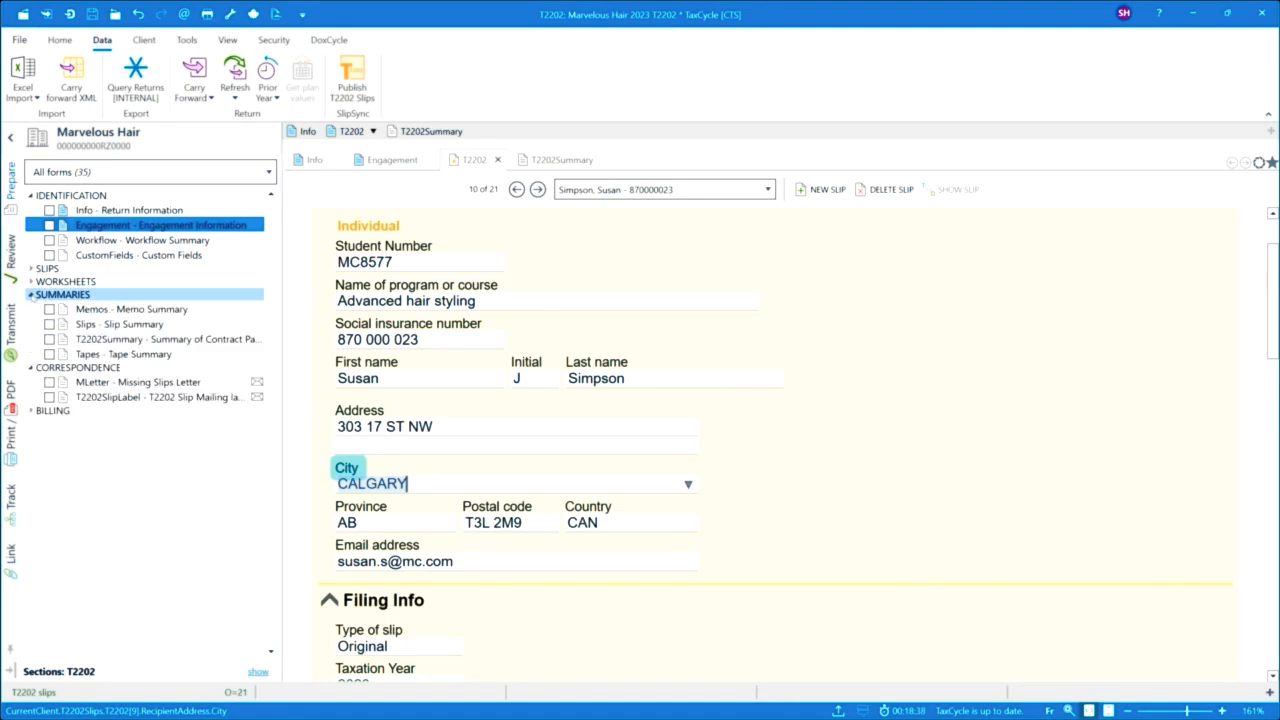
left_click(152, 325)
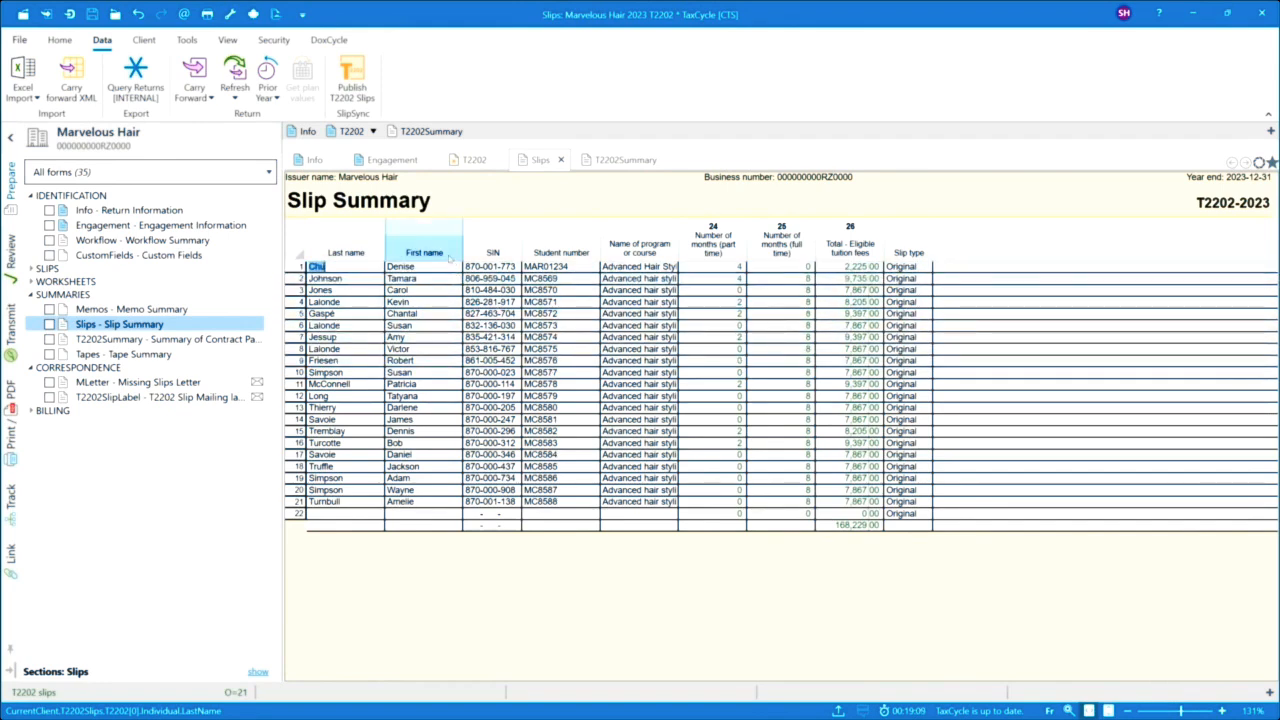
Step: Add Country to the Slip Summary's selected columns through Manage columns, showing CAN per slip
right_click(551, 238)
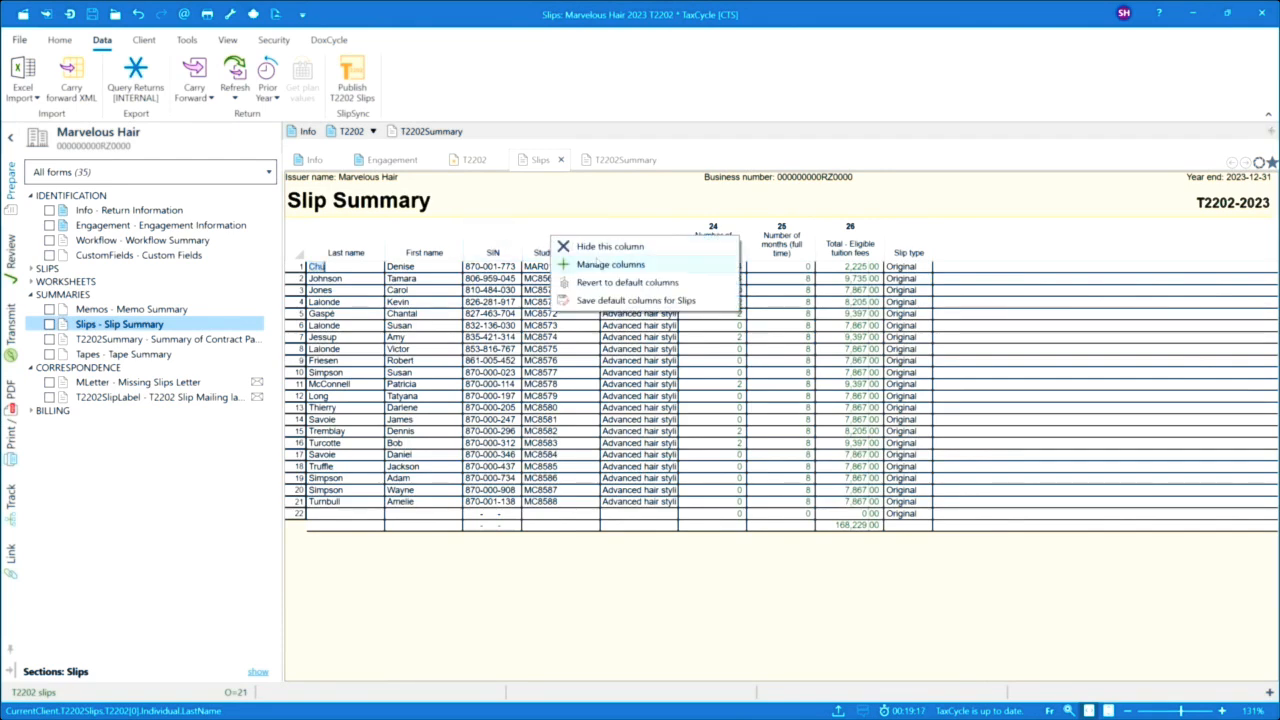
left_click(602, 266)
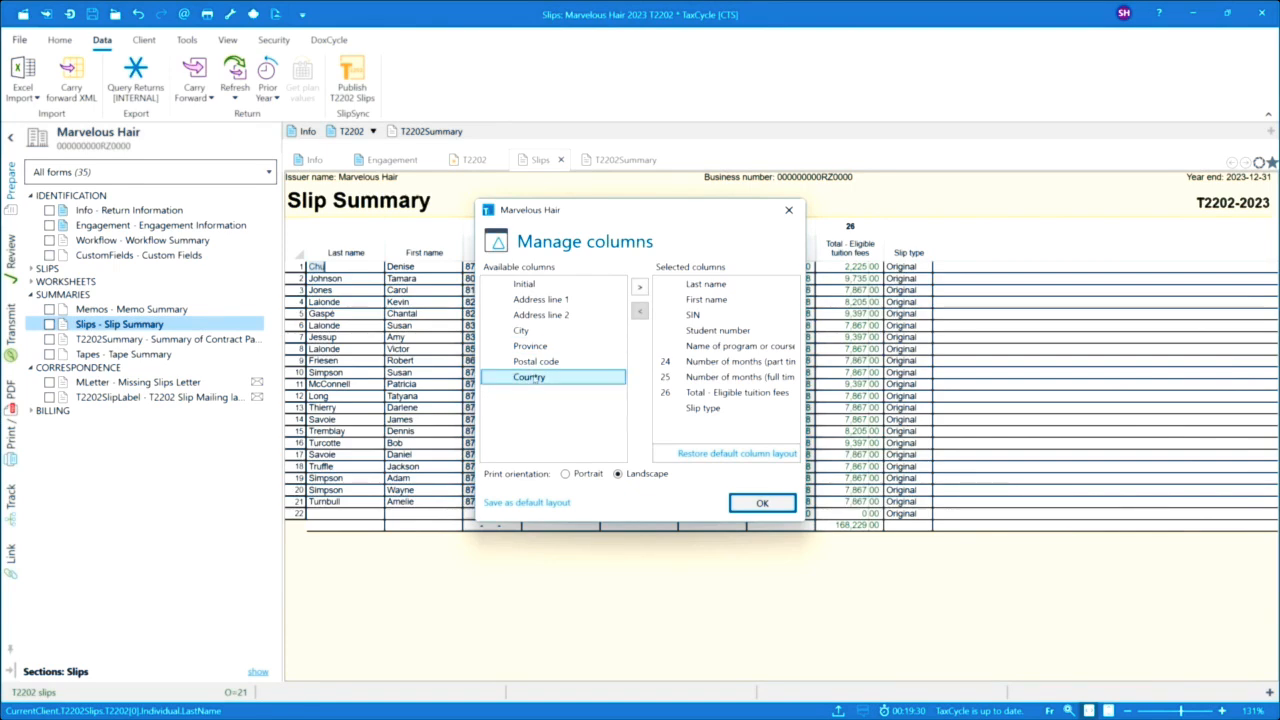
left_click(639, 287)
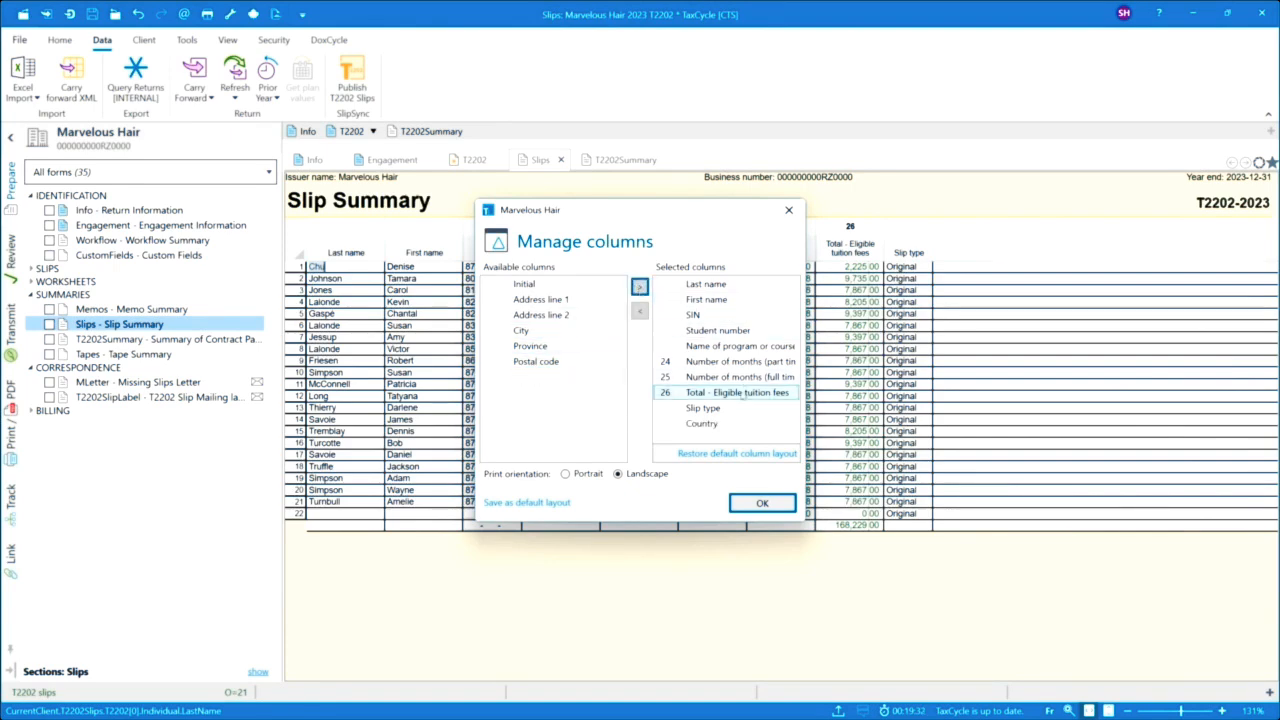
mouse_move(706, 427)
left_mouse_down()
mouse_move(706, 362)
mouse_move(709, 426)
left_mouse_up()
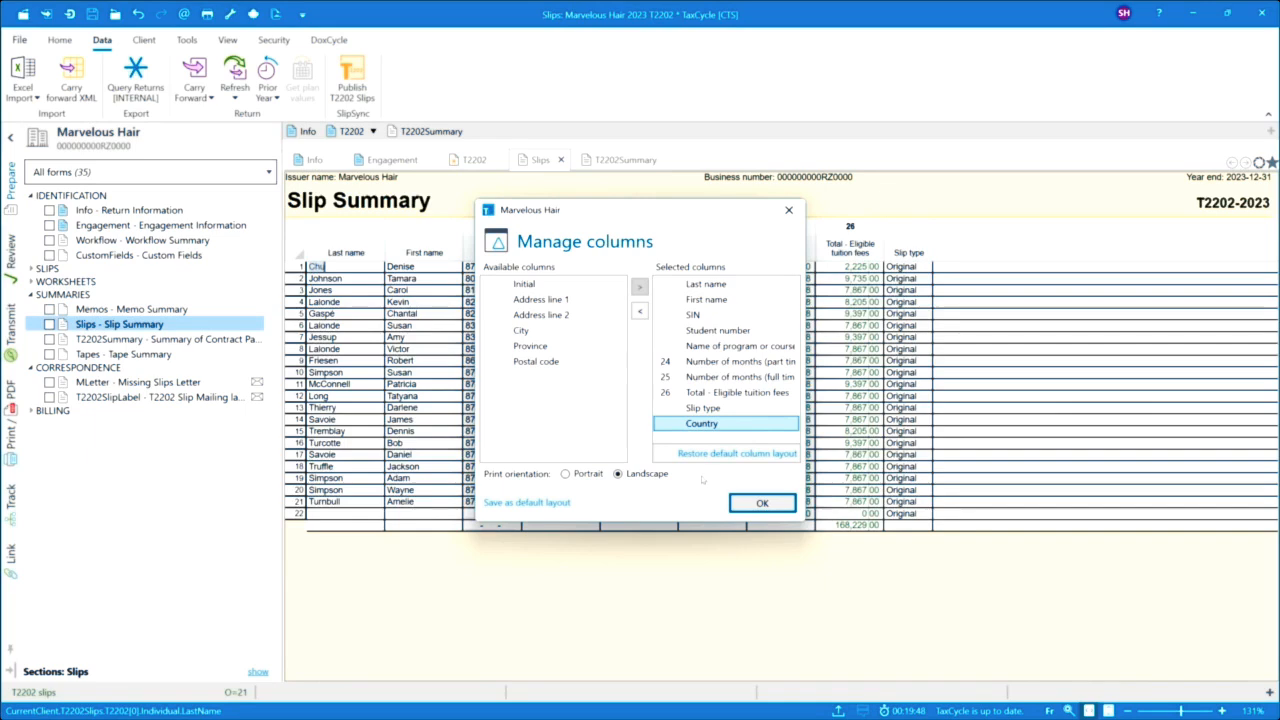
left_click(773, 505)
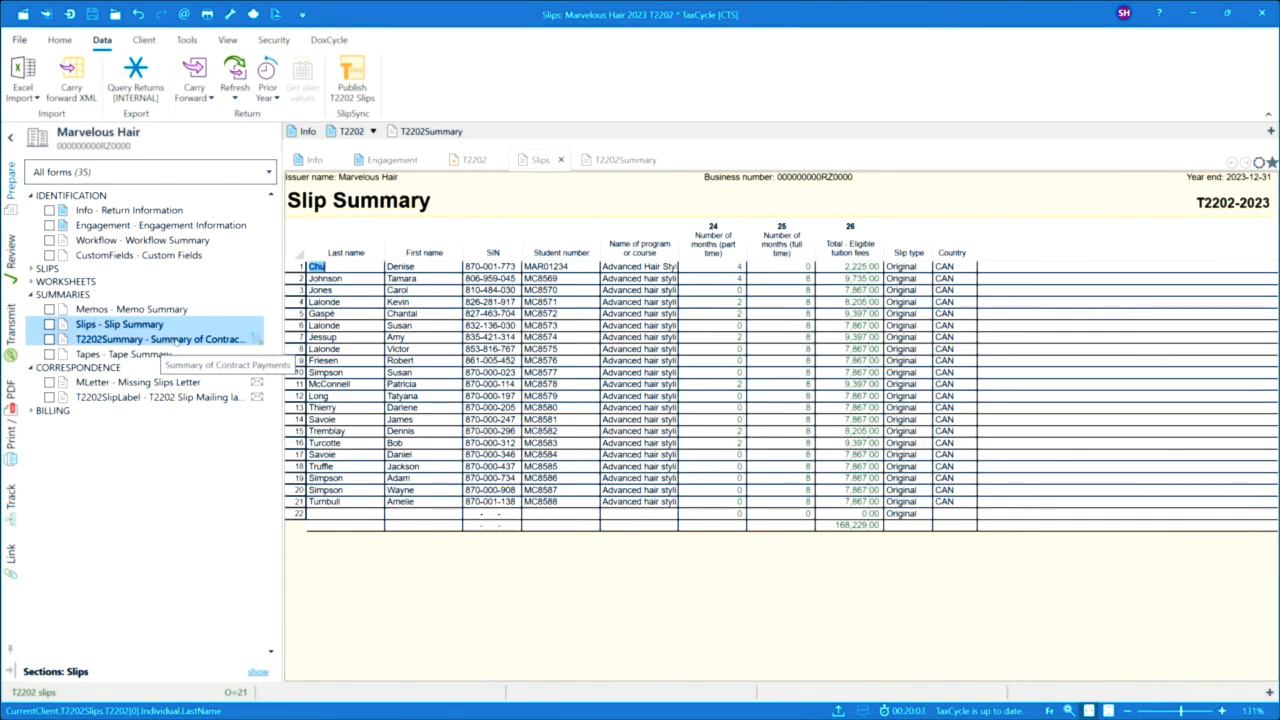
Step: Check the T2202Summary totals and its Footnotes link in Info, then close both forms
left_click(175, 340)
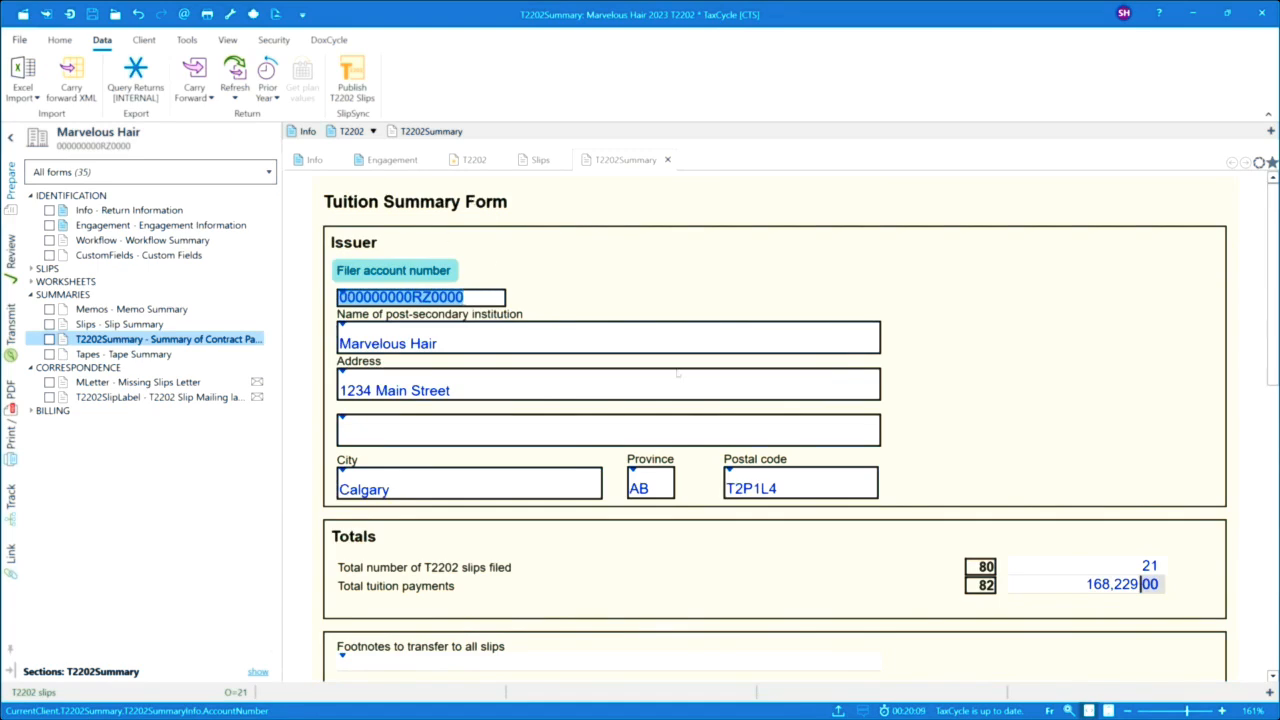
scroll(747, 412, "down", 2)
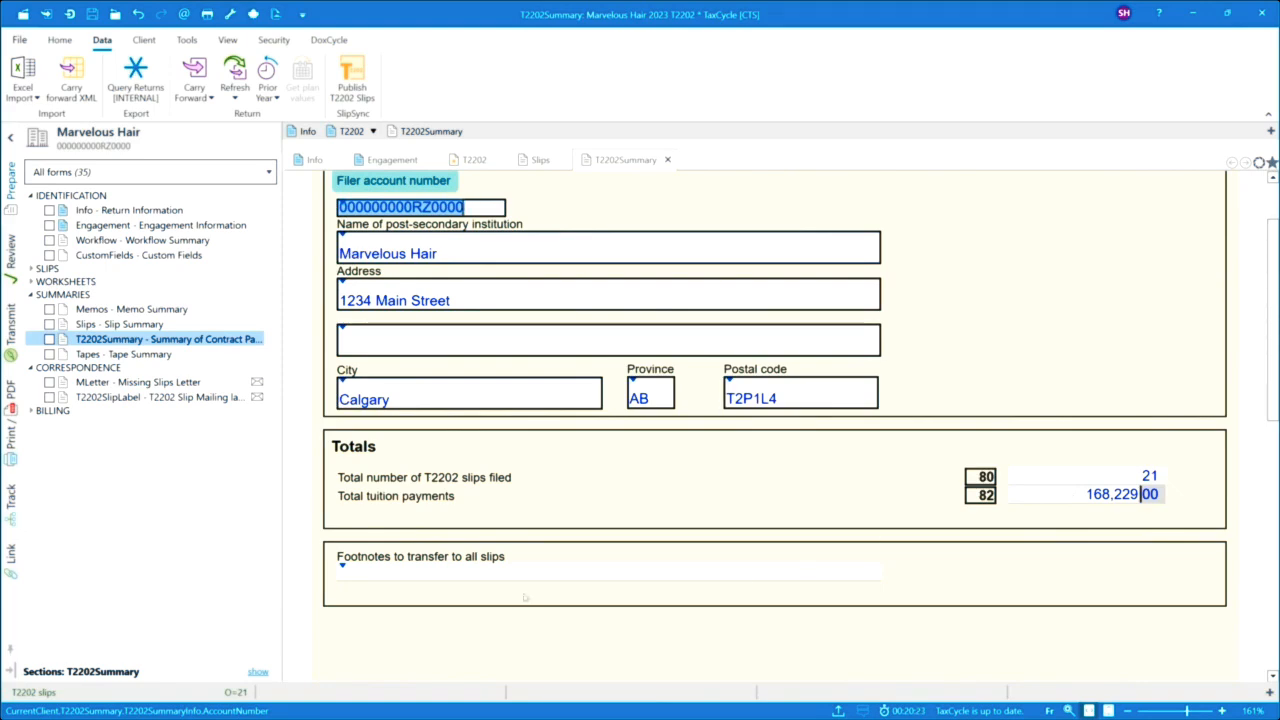
left_click(409, 576)
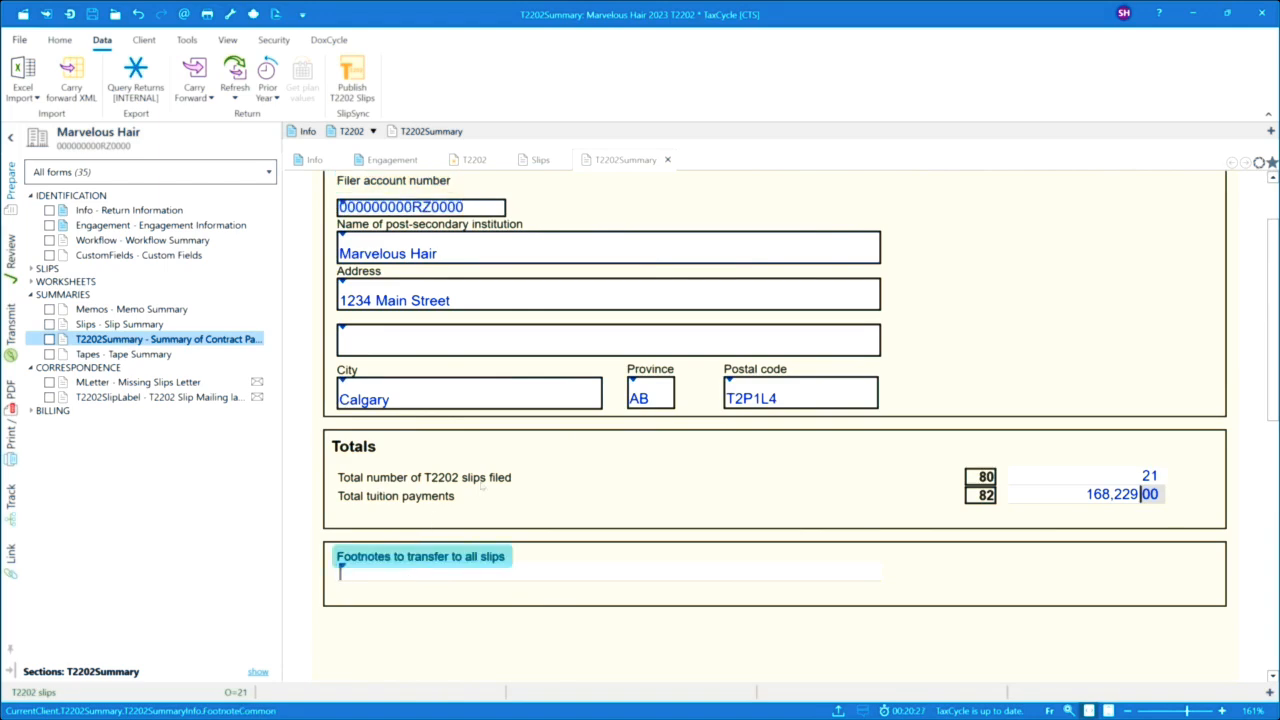
double_click(355, 577)
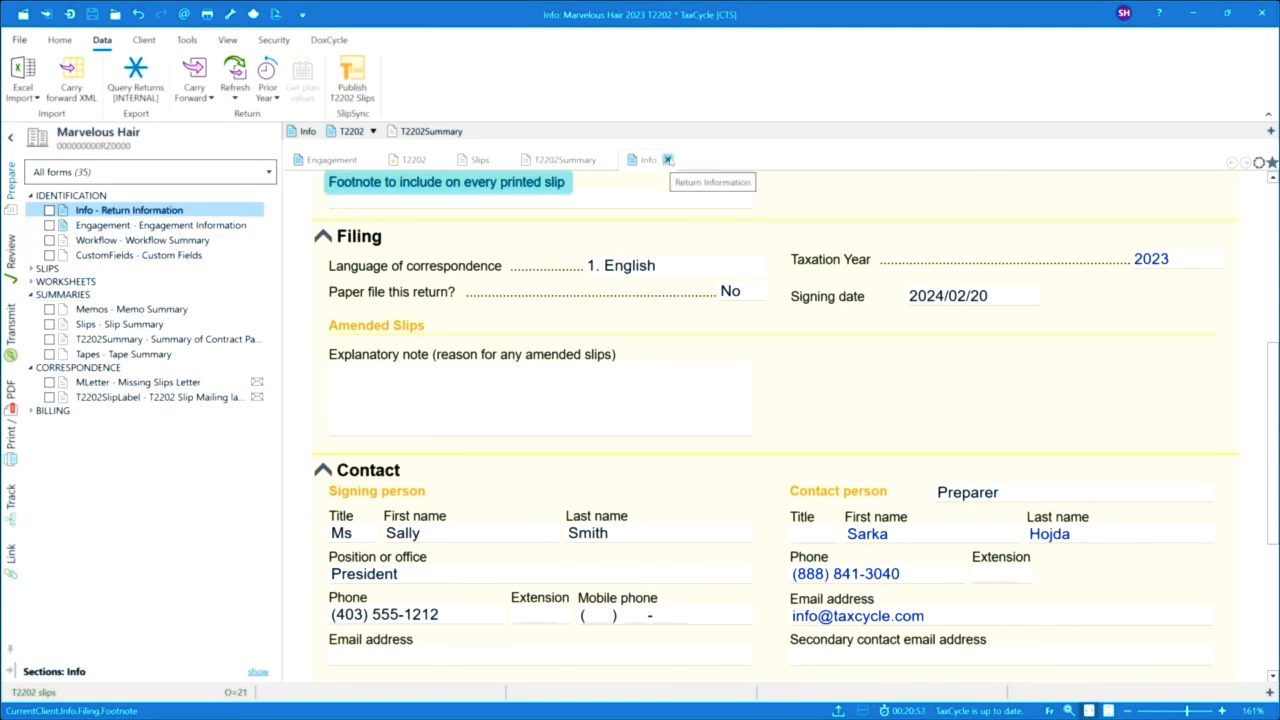
left_click(668, 160)
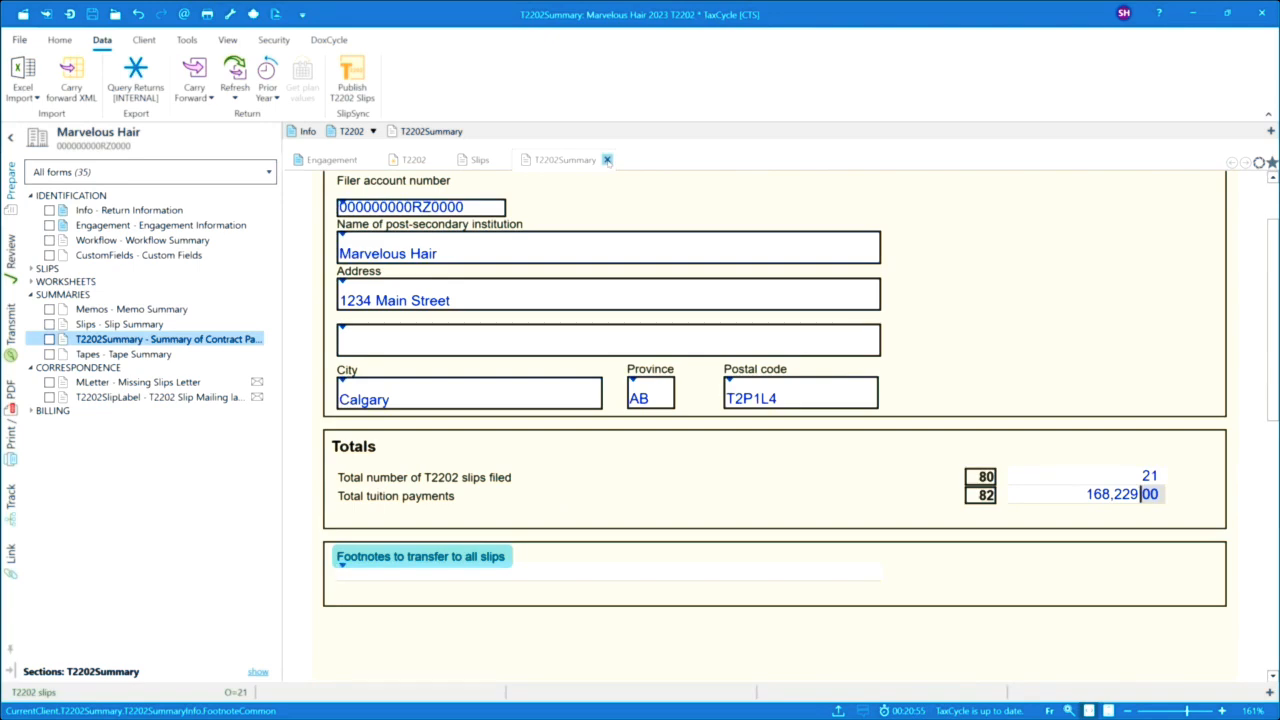
left_click(607, 160)
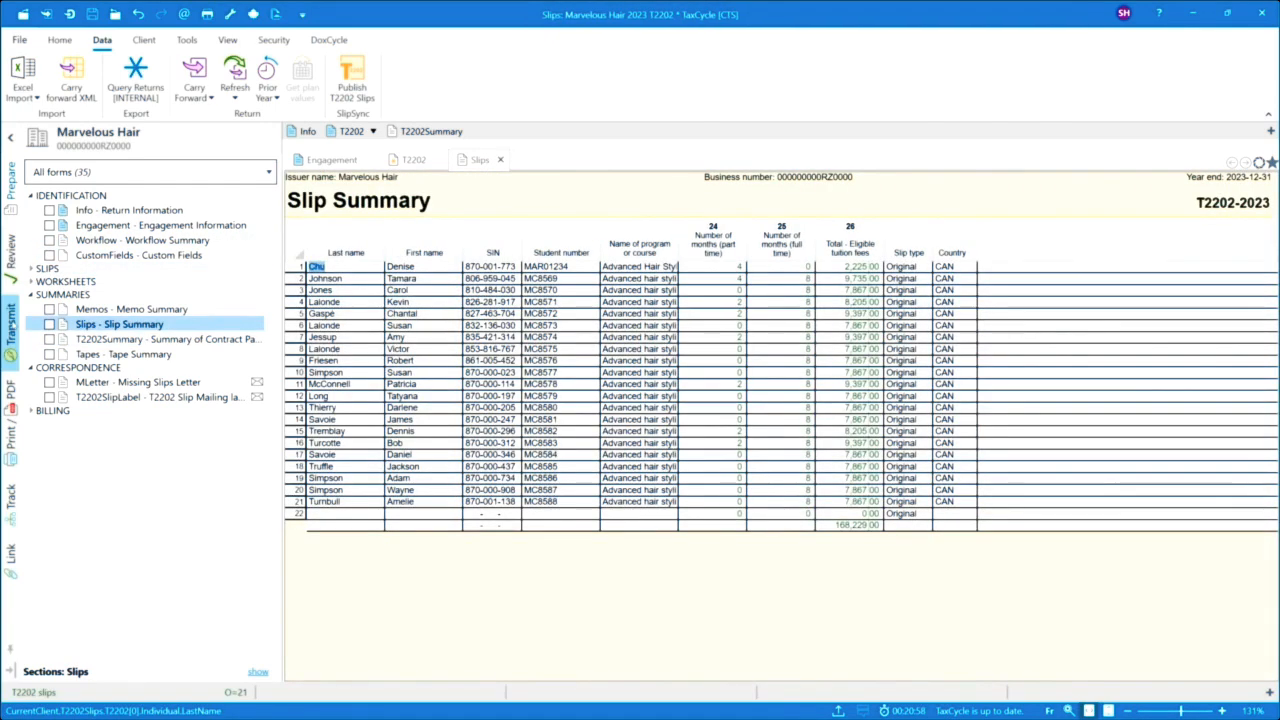
Step: Transmit the 21 original slips from the T2202 Internet card and maximize the CRA disclaimer window
left_click(10, 330)
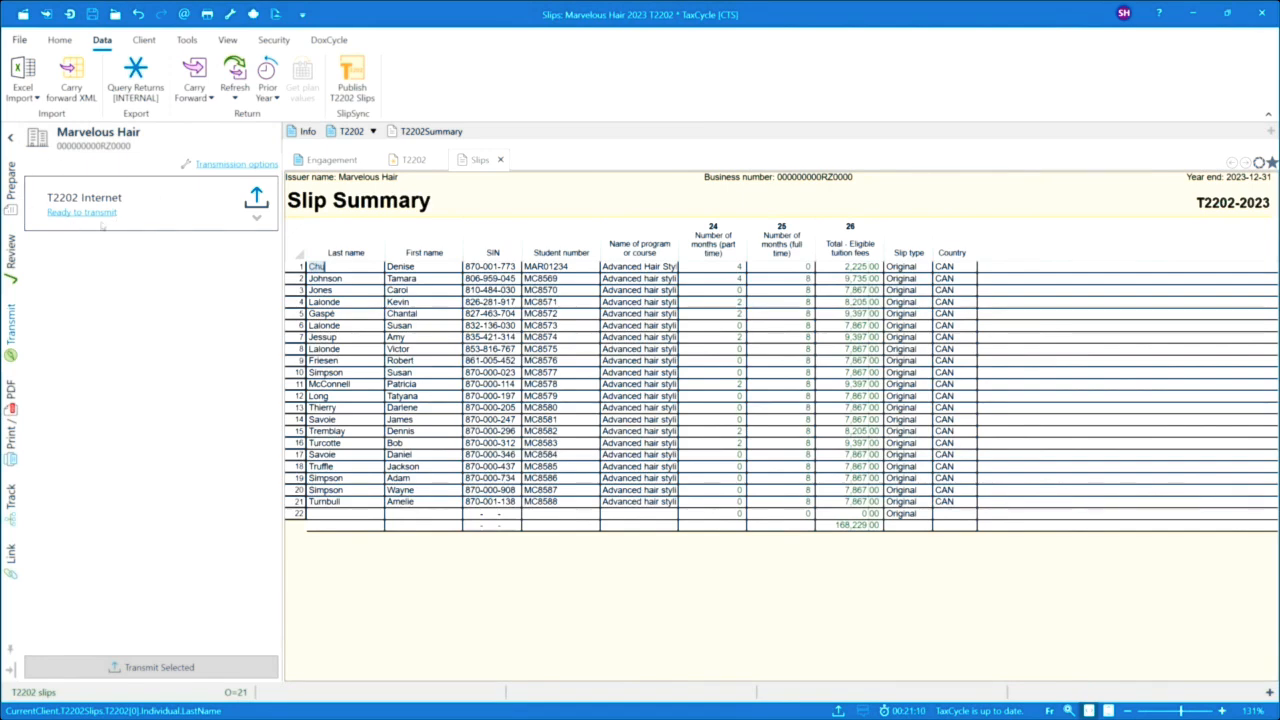
left_click(257, 218)
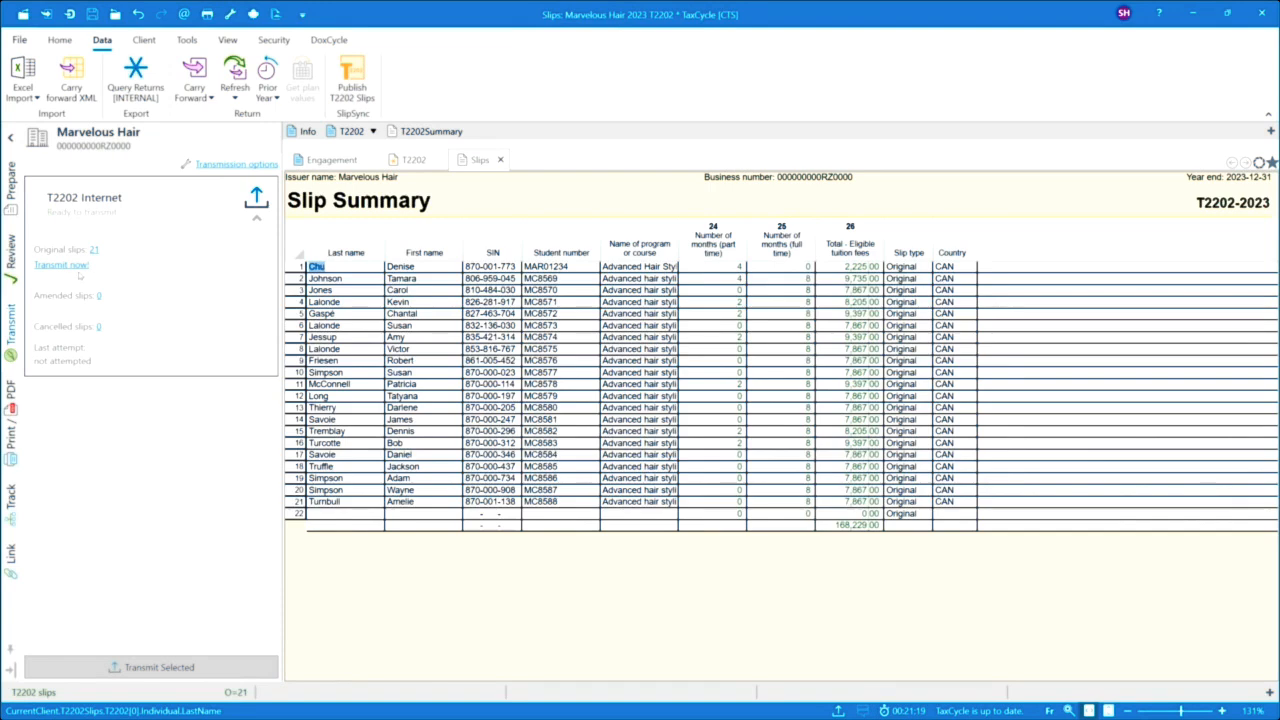
left_click(62, 265)
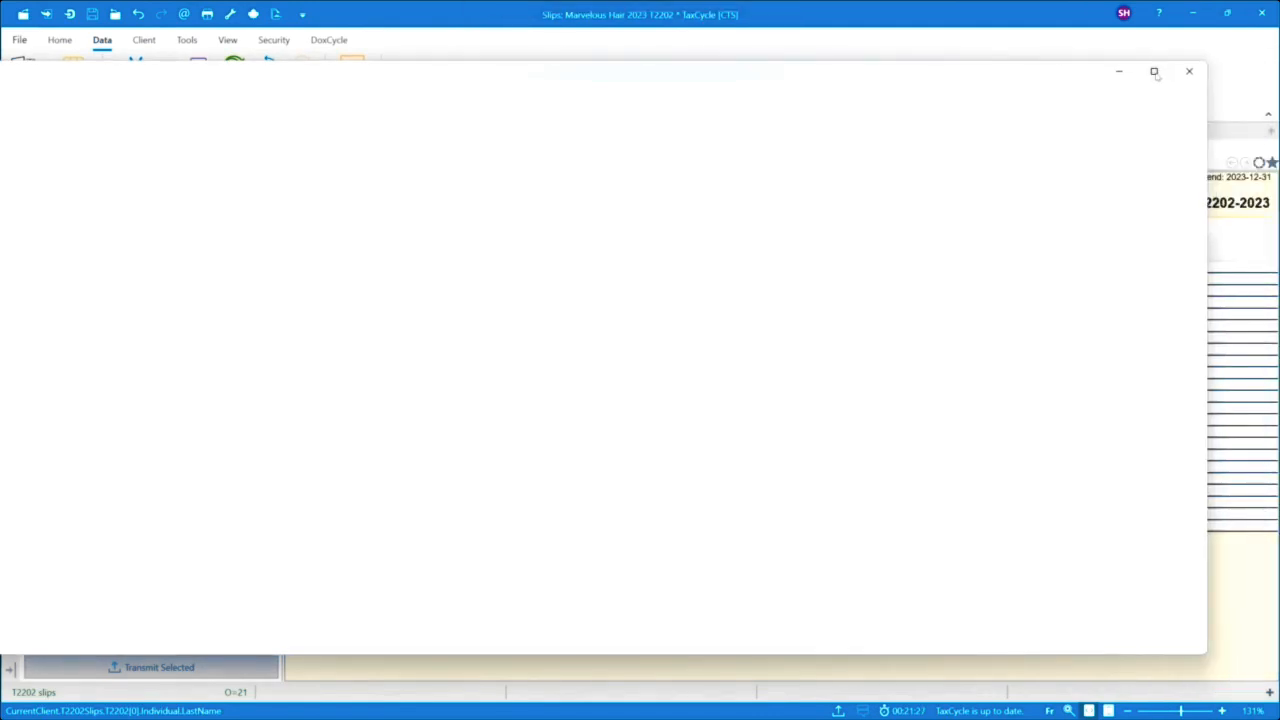
left_click(1154, 71)
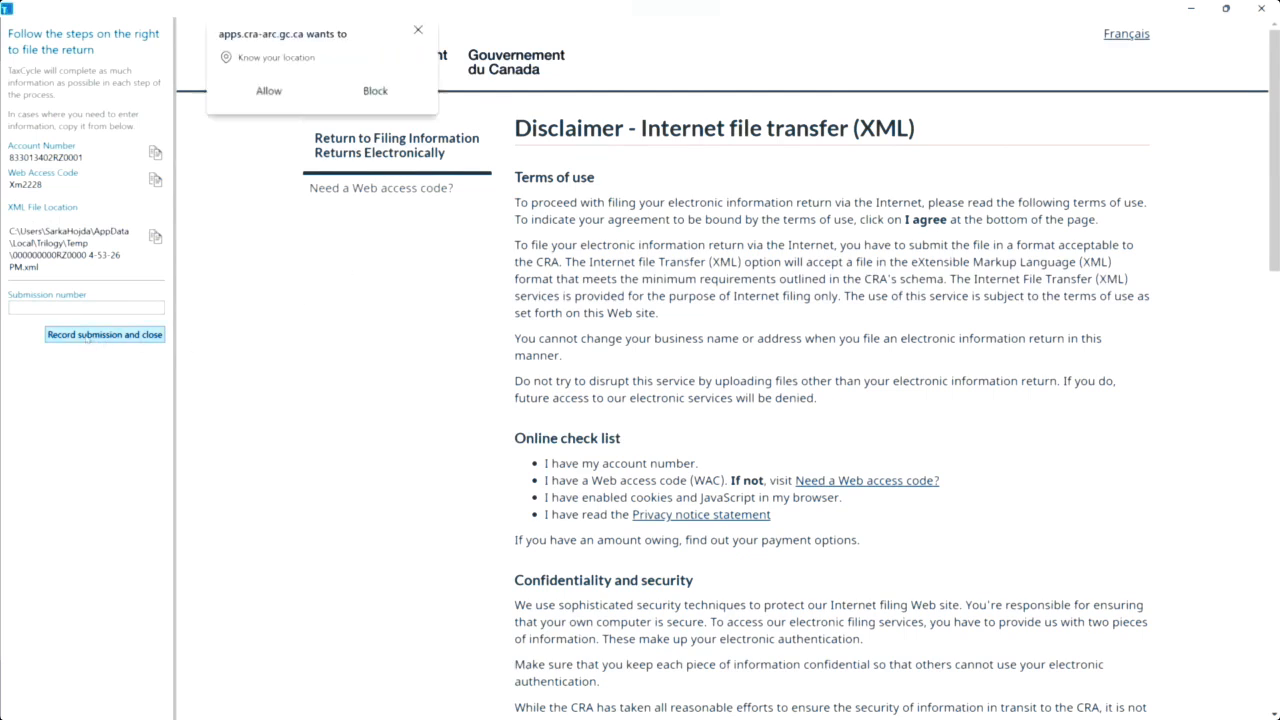
Step: Close the CRA filing window and confirm the transmission is cancelled without a submission number
left_click(255, 91)
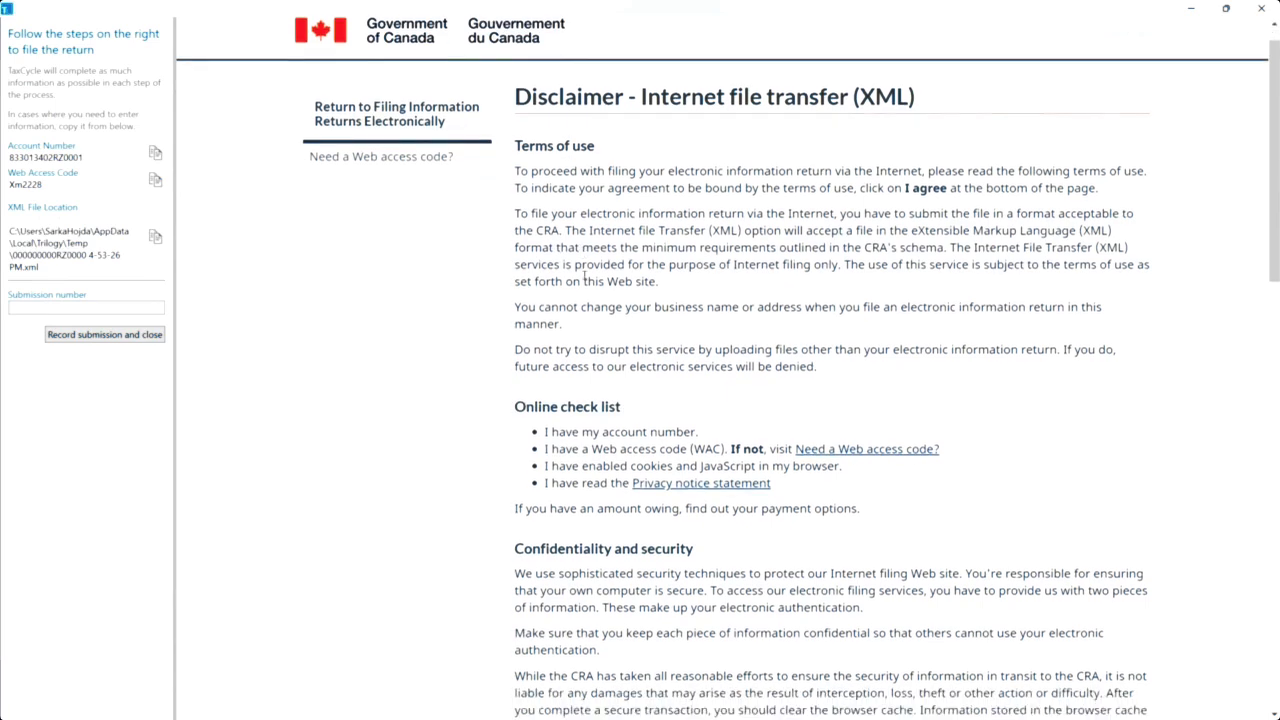
scroll(584, 277, "down", 5)
scroll(584, 273, "down", 9)
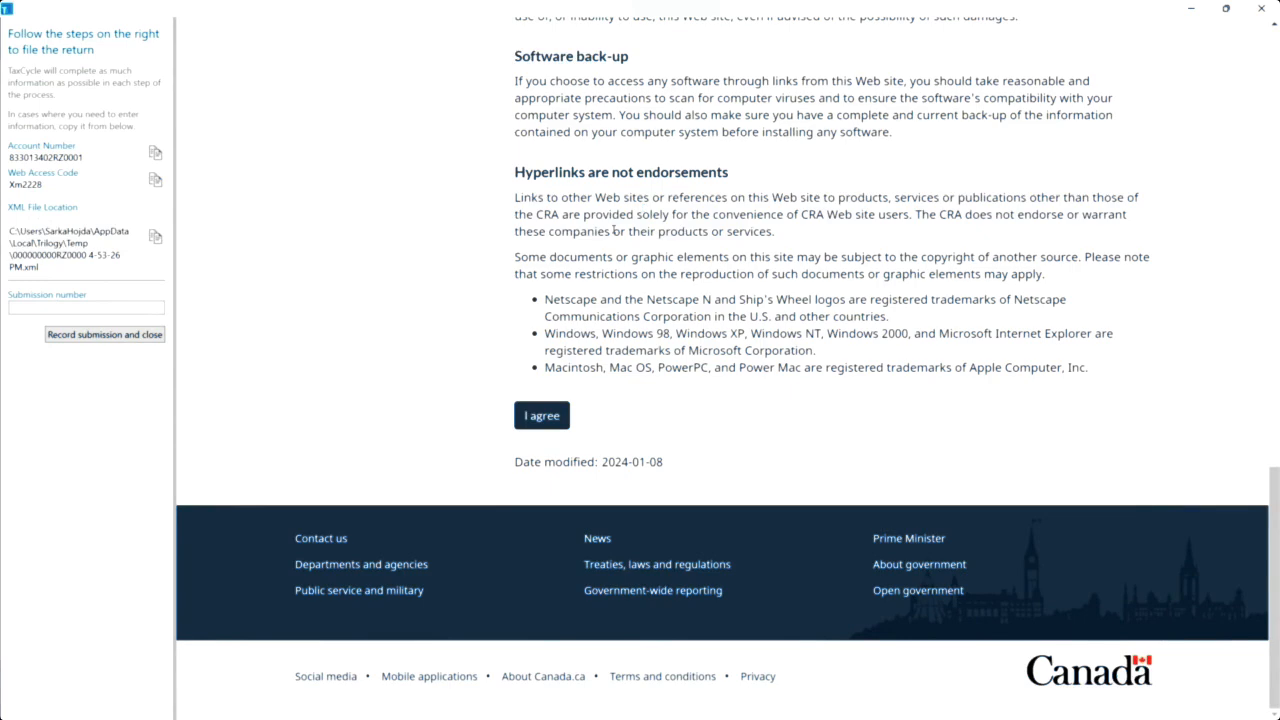
scroll(614, 229, "up", 4)
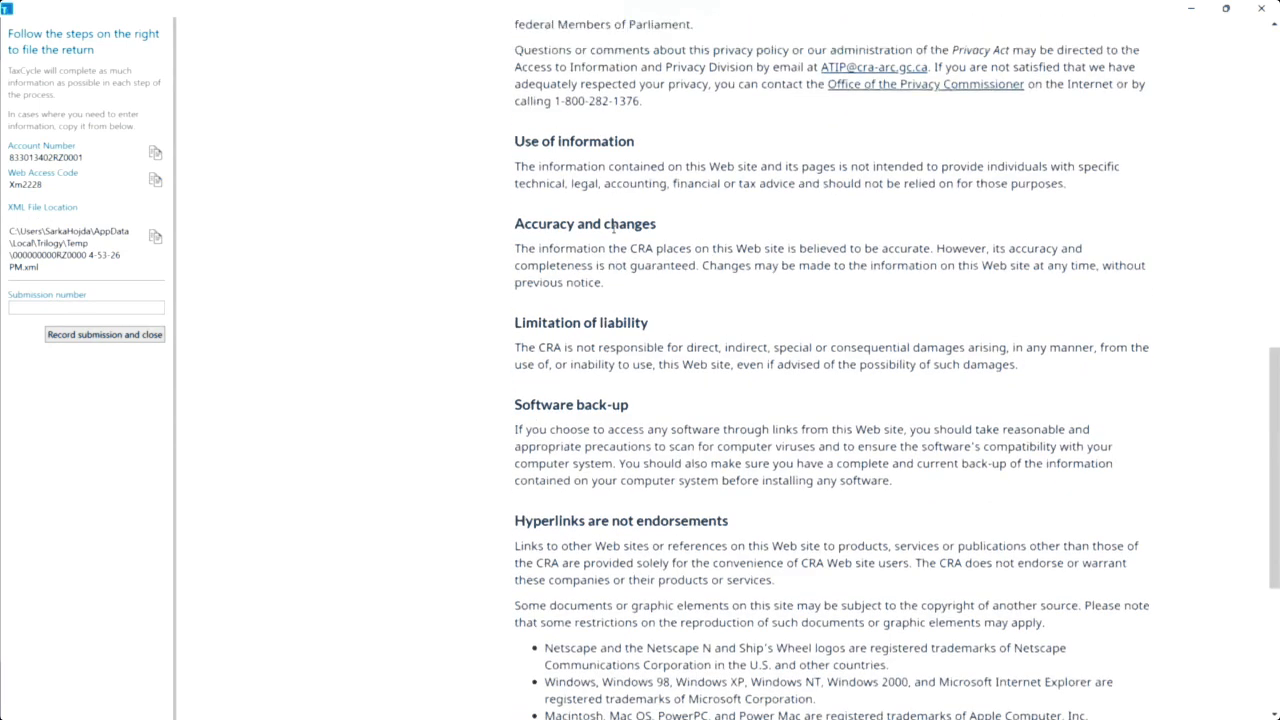
scroll(614, 229, "up", 9)
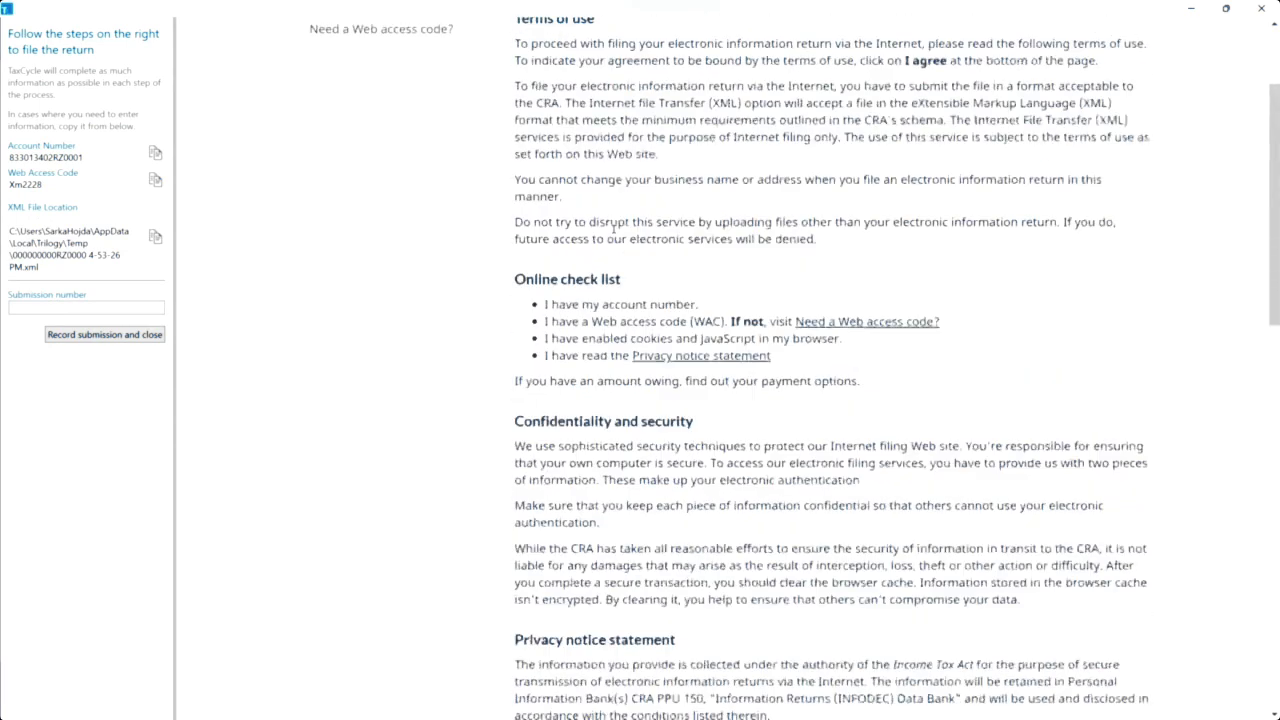
scroll(614, 229, "up", 1)
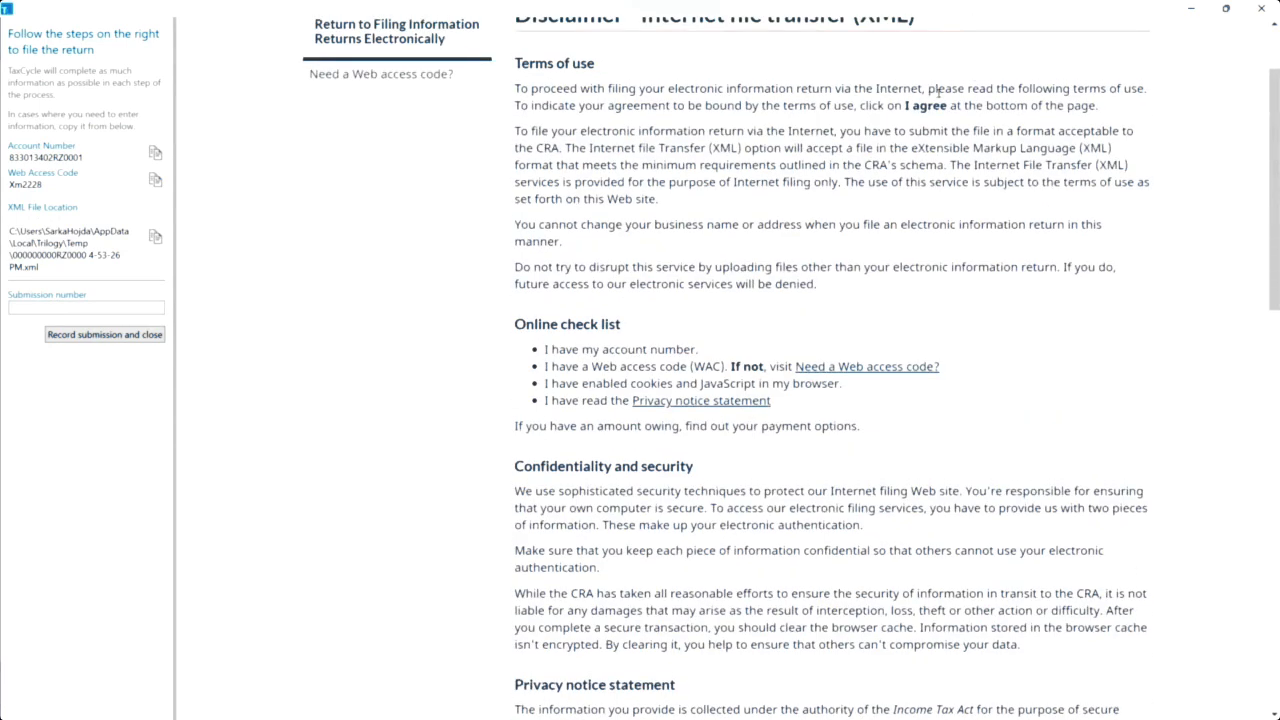
left_click(1264, 10)
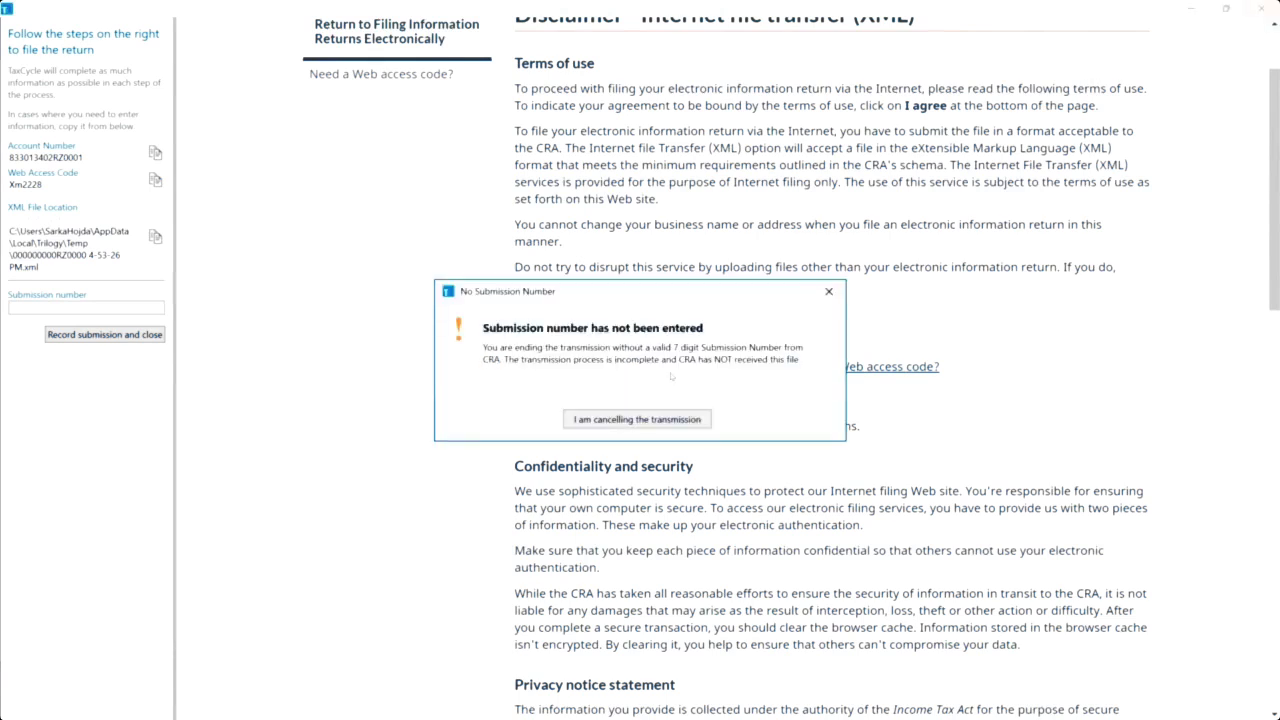
left_click(637, 419)
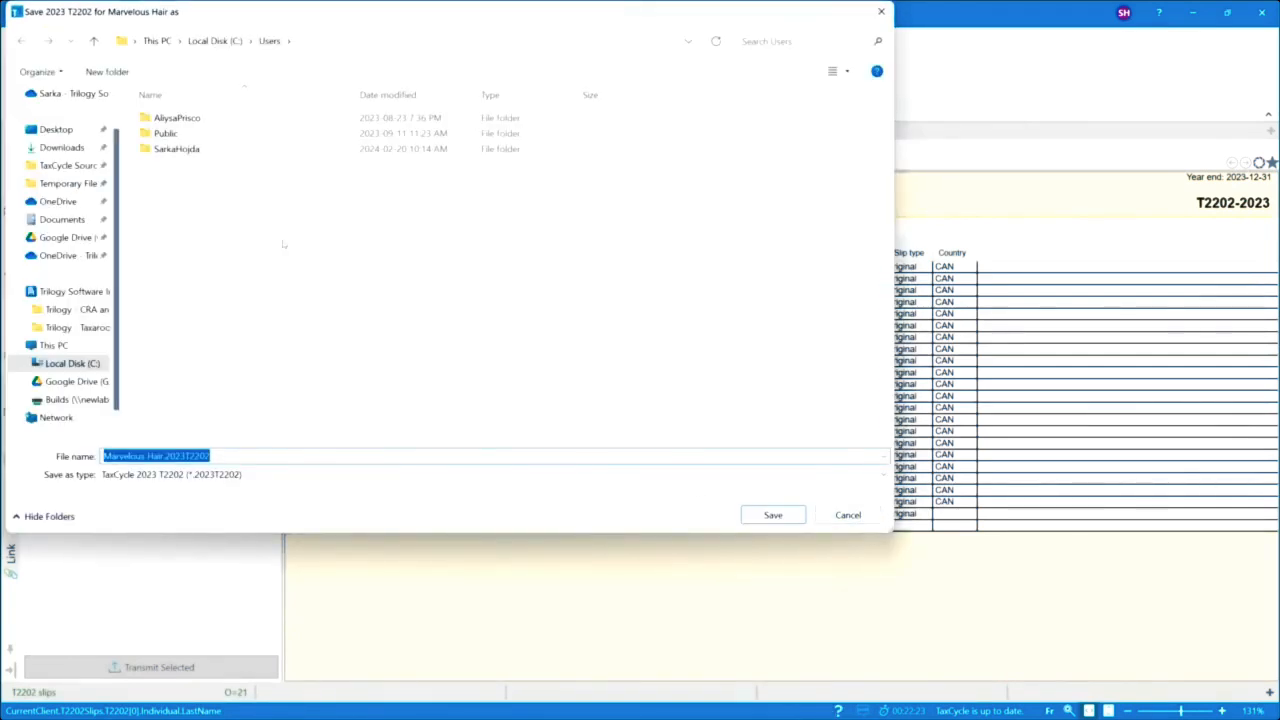
Step: Save the Marvelous Hair T2202 return in the Desktop T2202 folder
left_click(56, 130)
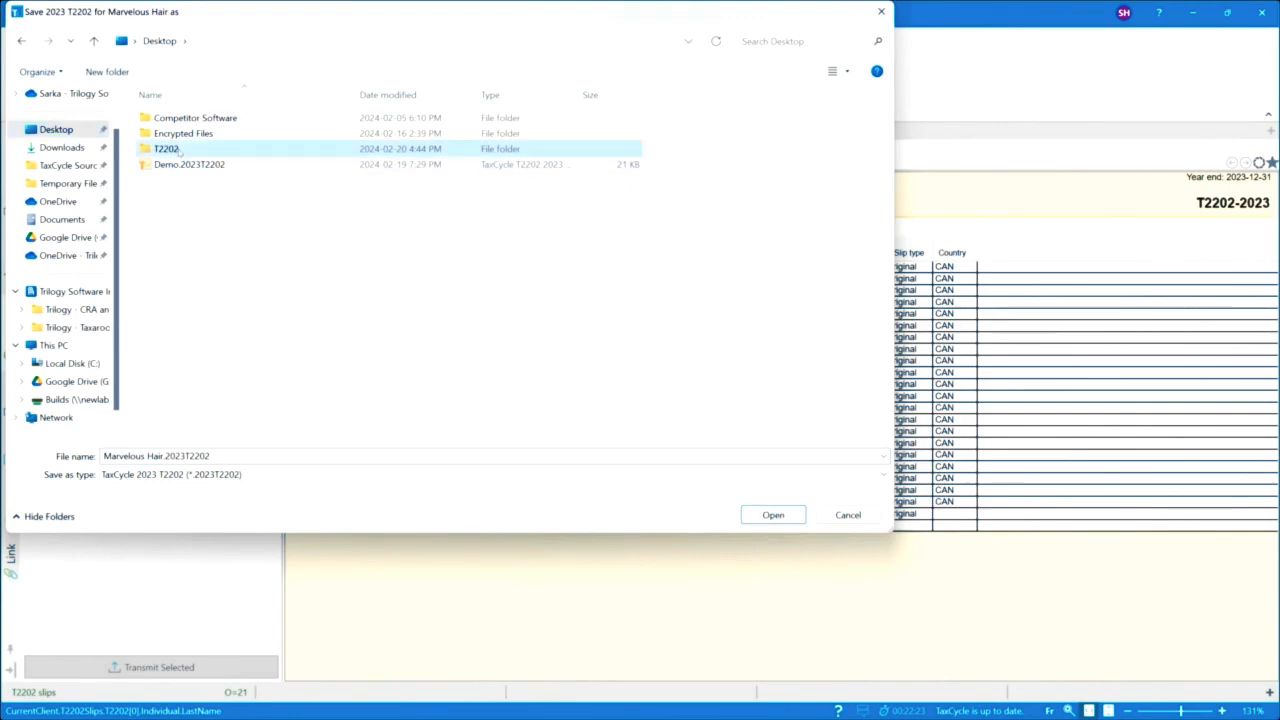
double_click(166, 148)
left_click(773, 515)
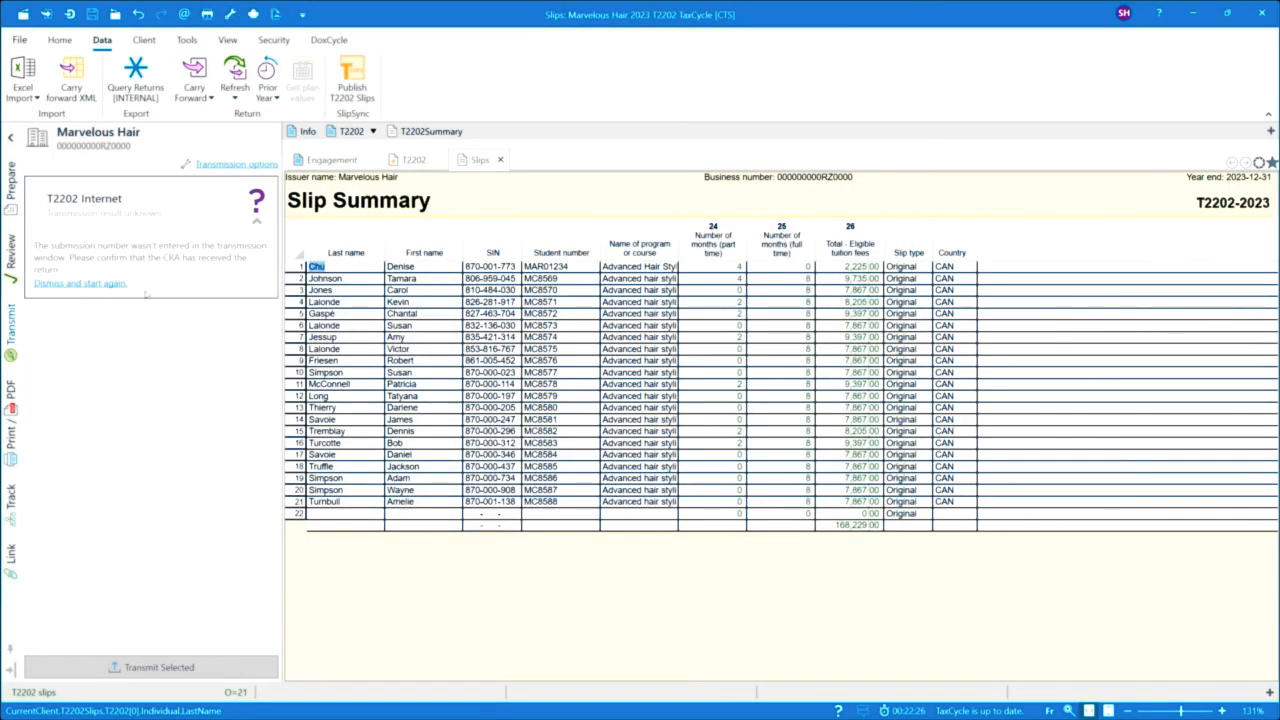
Step: Reset the filing and assign the CRA confirmation number under Transmission and Filing
left_click(105, 284)
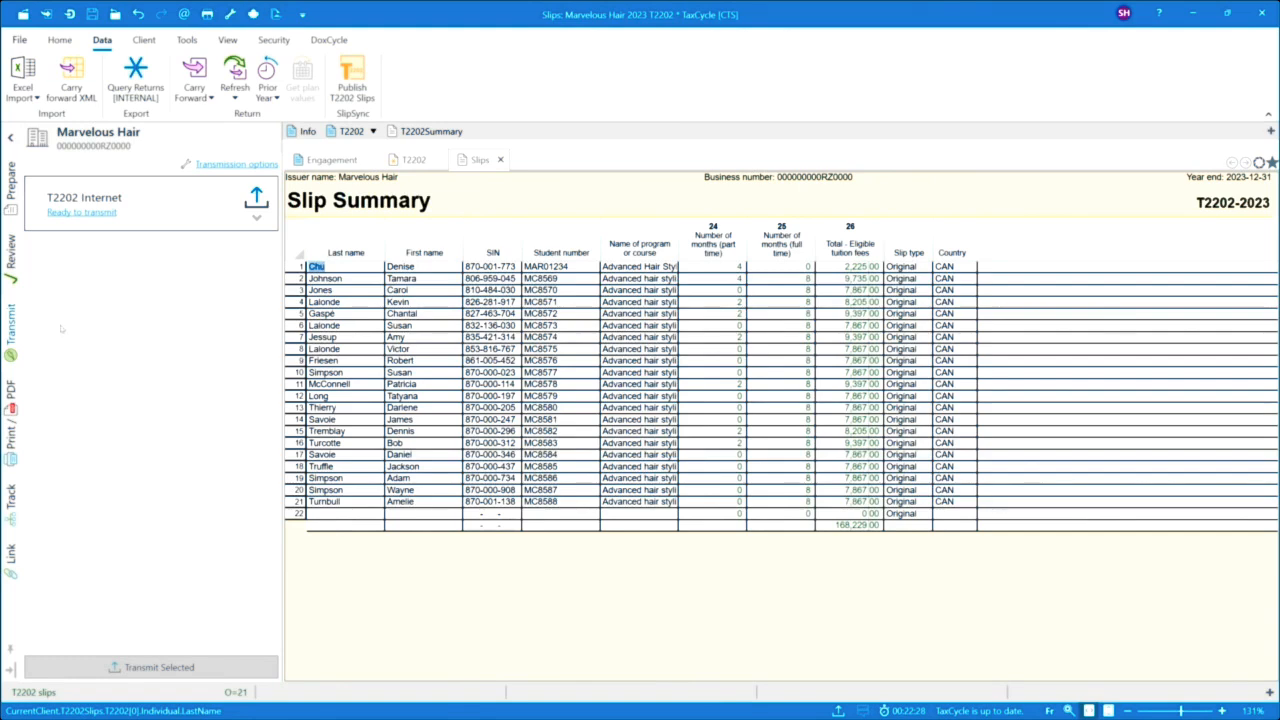
left_click(11, 497)
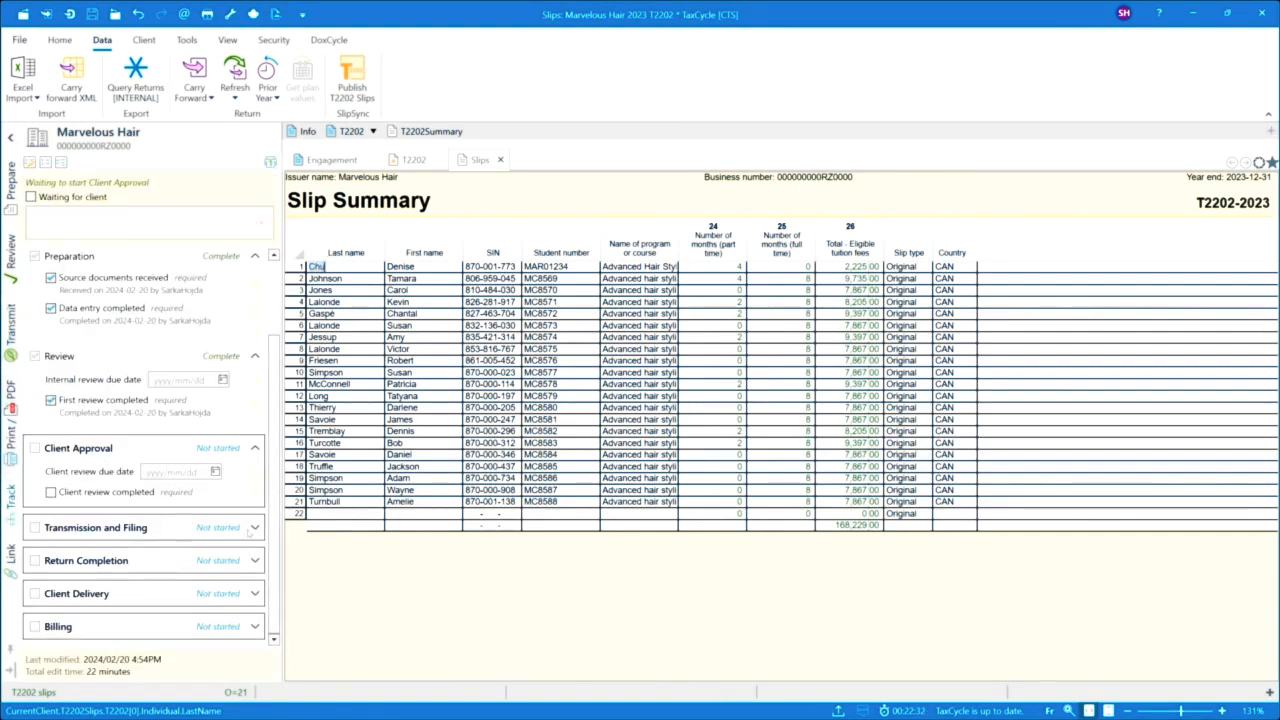
left_click(255, 528)
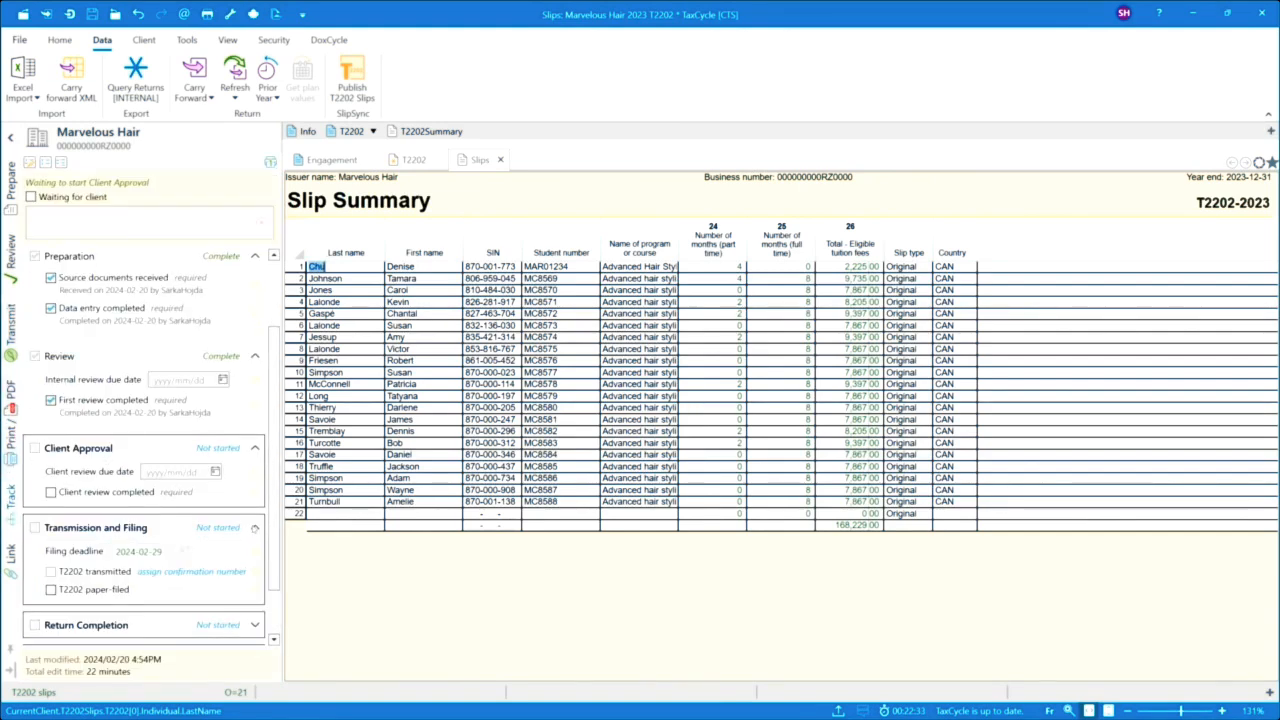
left_click(190, 571)
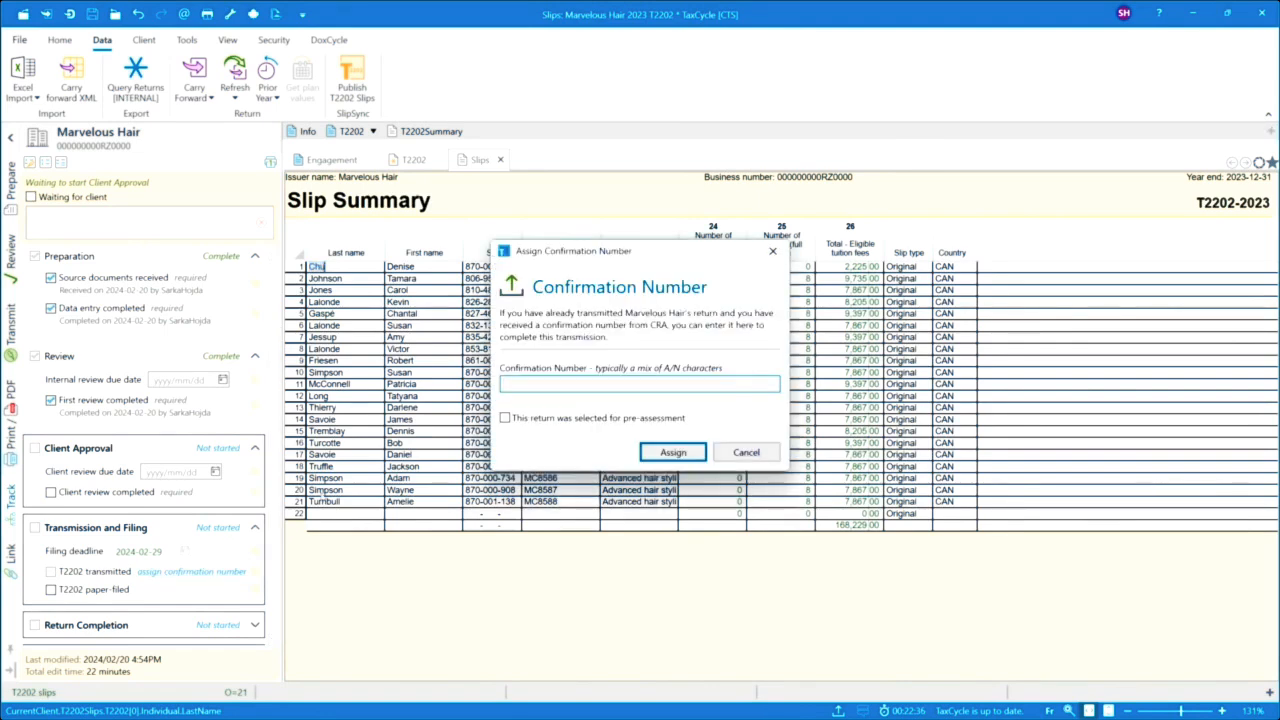
type("dlo1246")
key("Return")
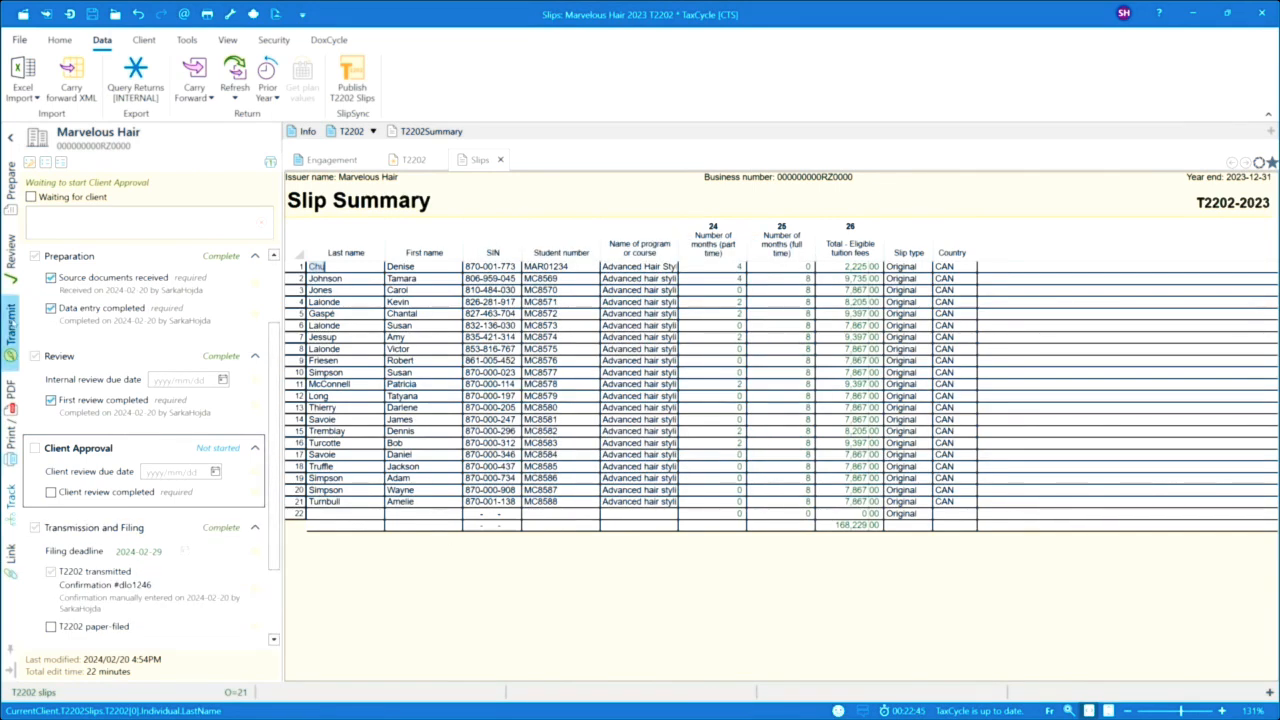
left_click(12, 324)
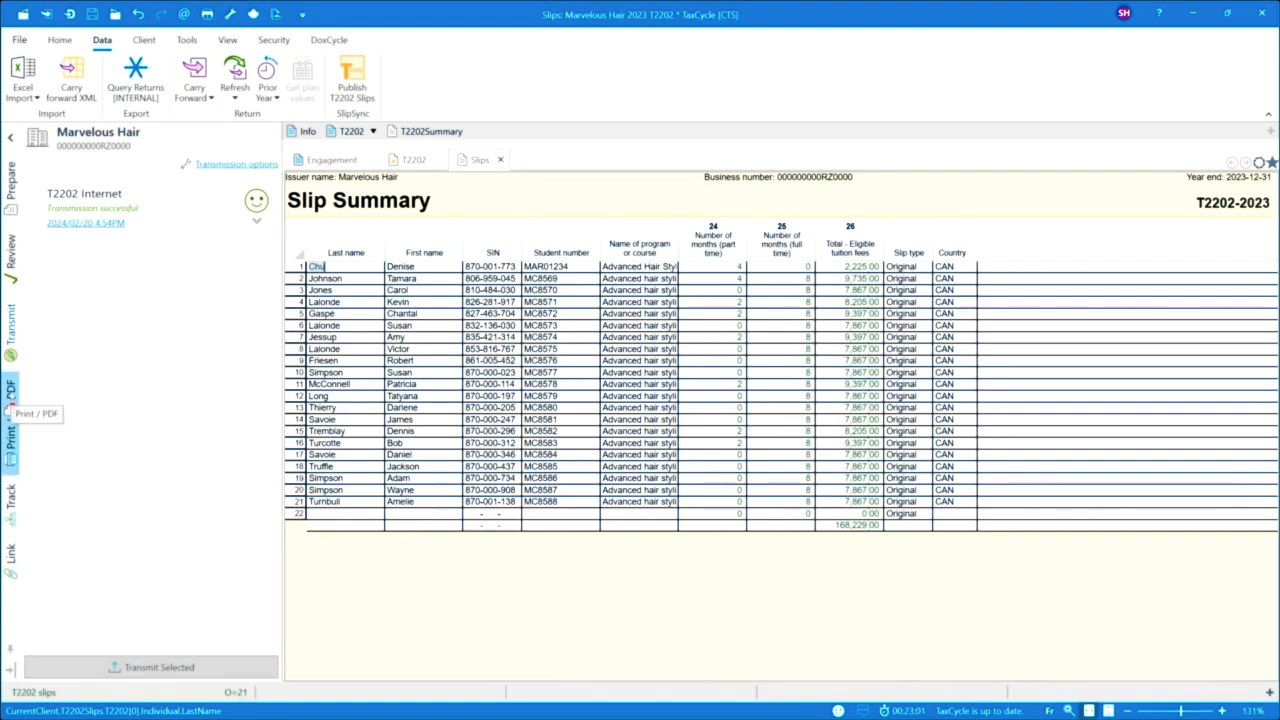
Step: Keep Original T2202 slips selected, exclude the CRA copy, and open Recipient copy print settings
left_click(9, 405)
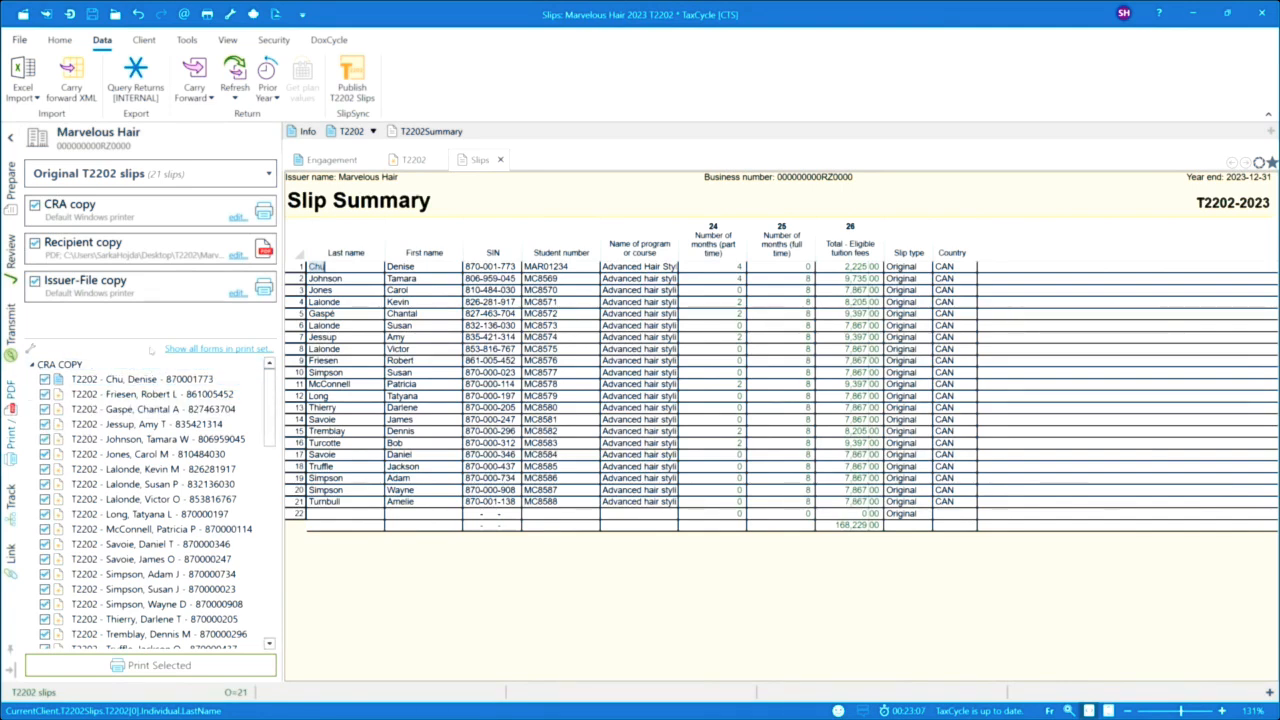
left_click(270, 175)
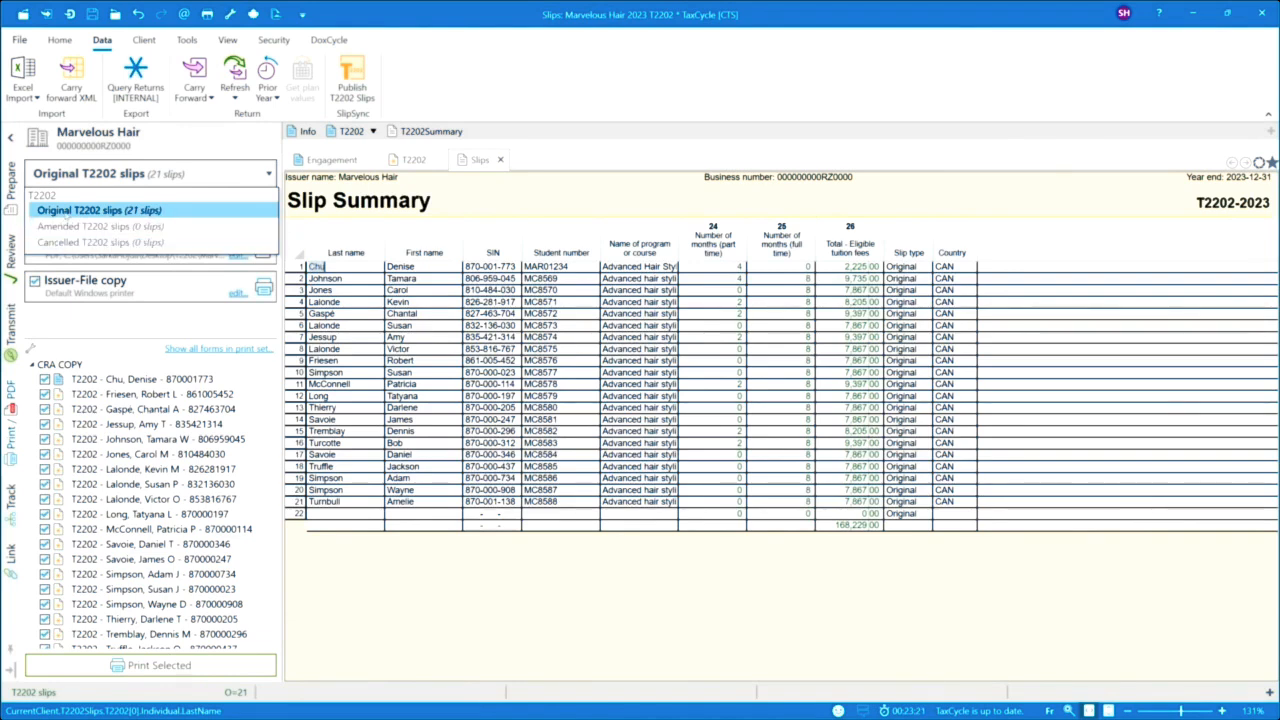
left_click(60, 212)
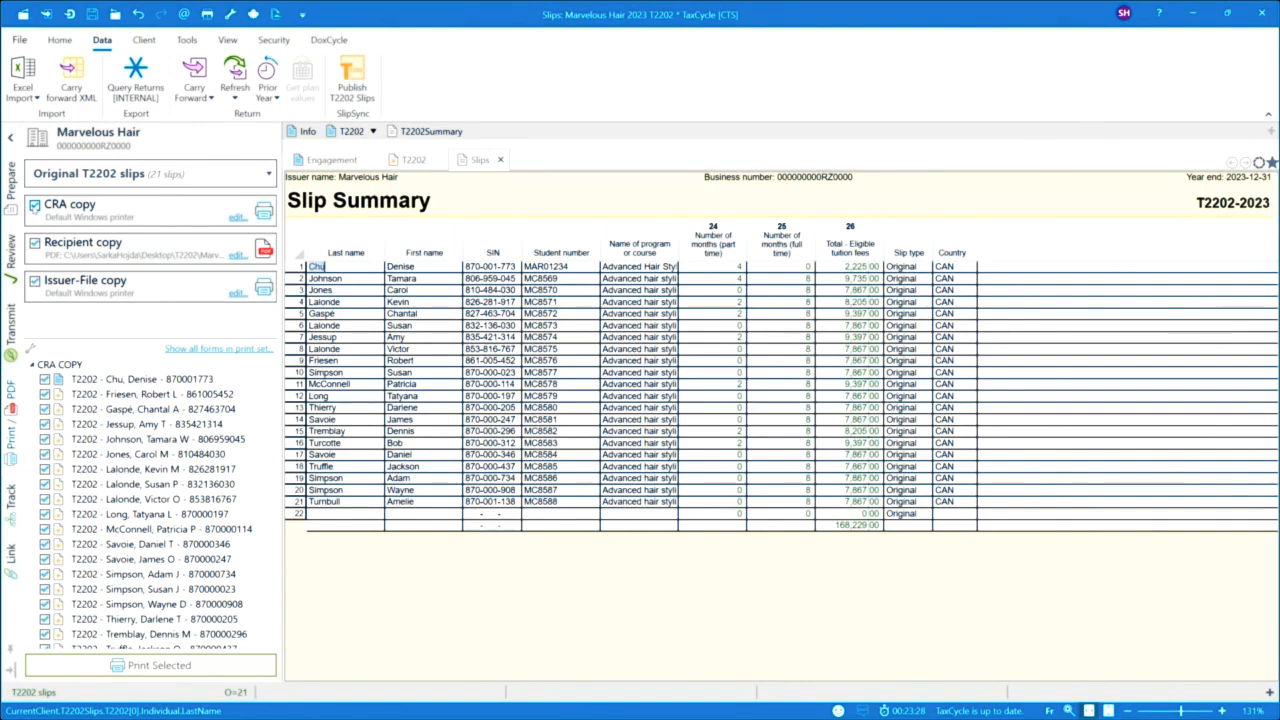
left_click(35, 204)
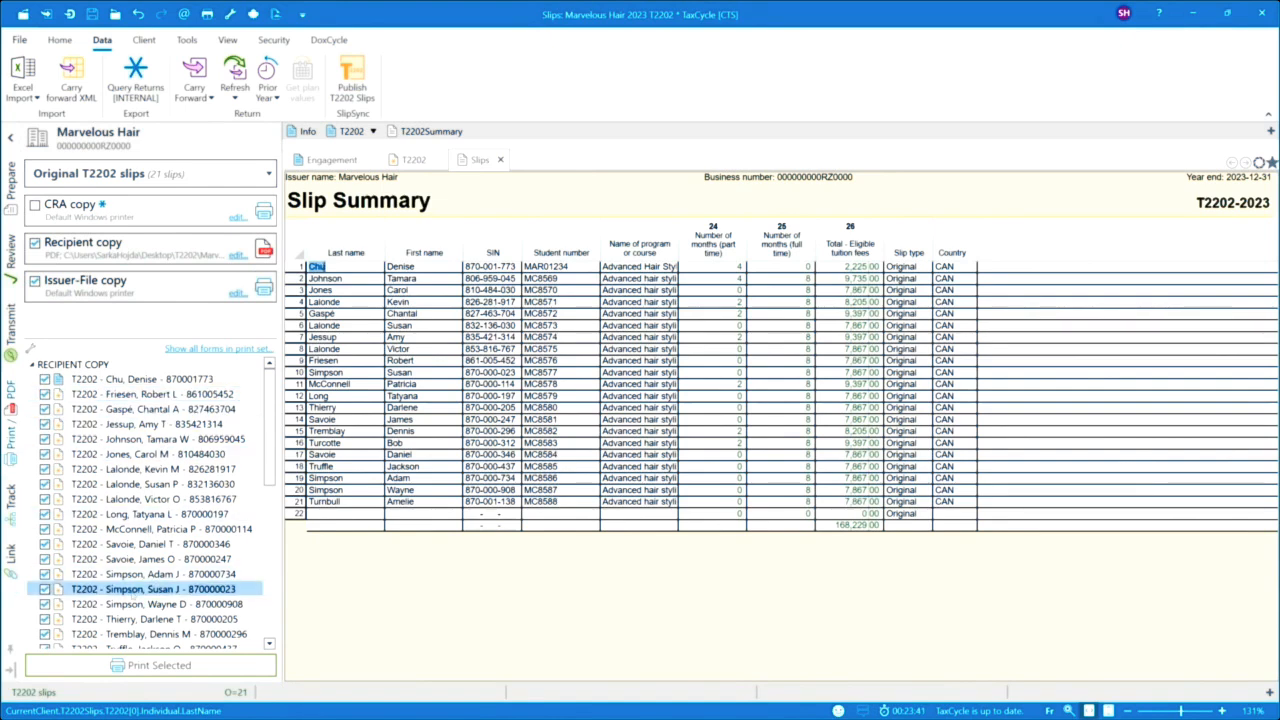
left_click(240, 256)
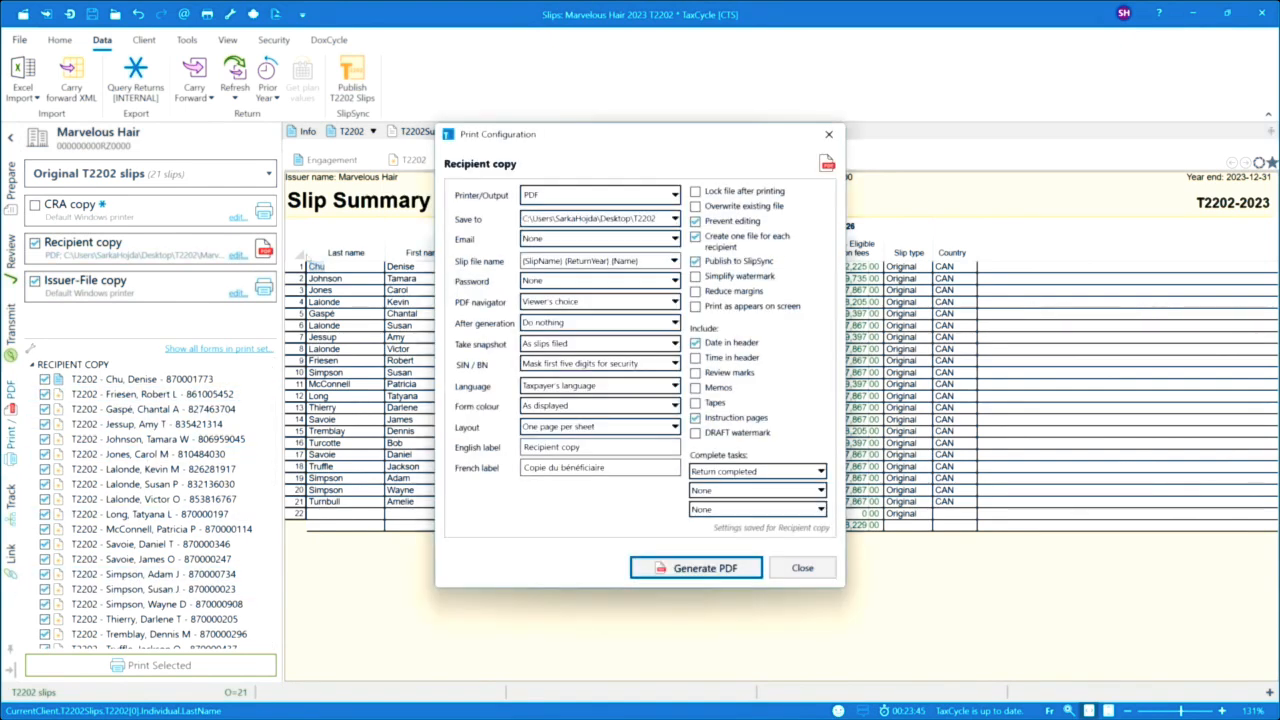
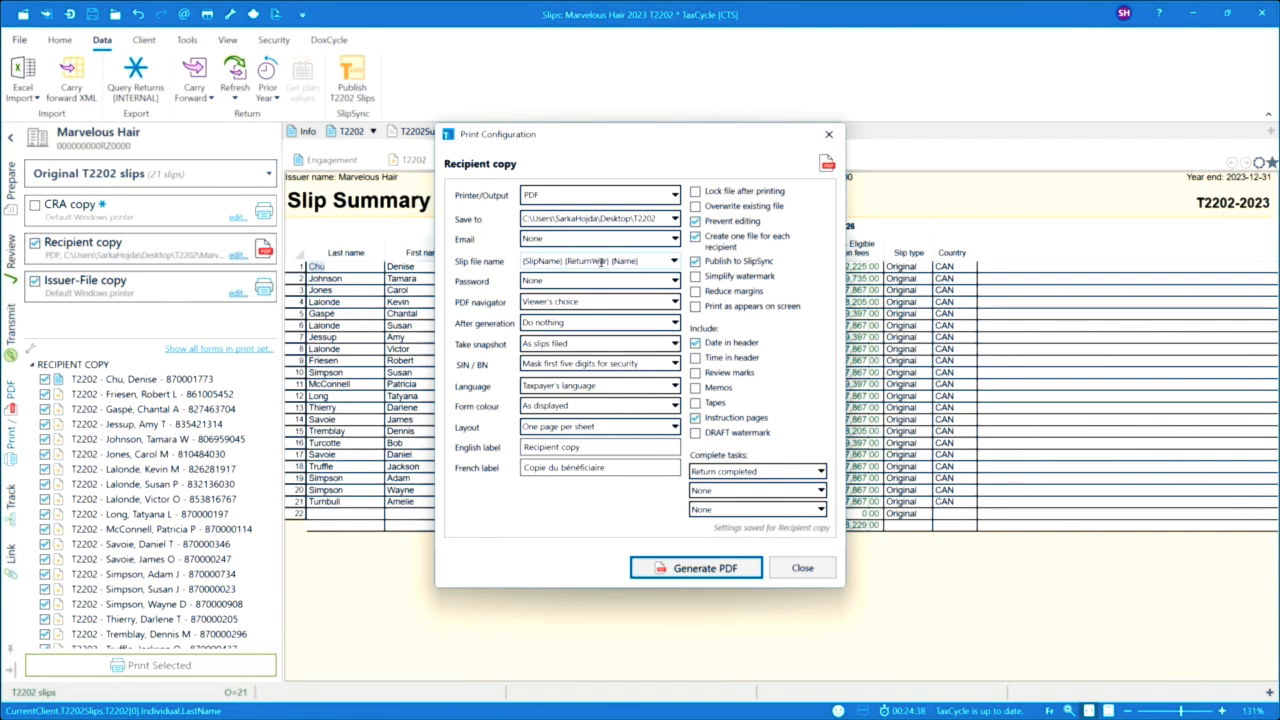
Step: Keep the recipient PDF email delivery at None and the snapshot as slips filed
left_click(674, 261)
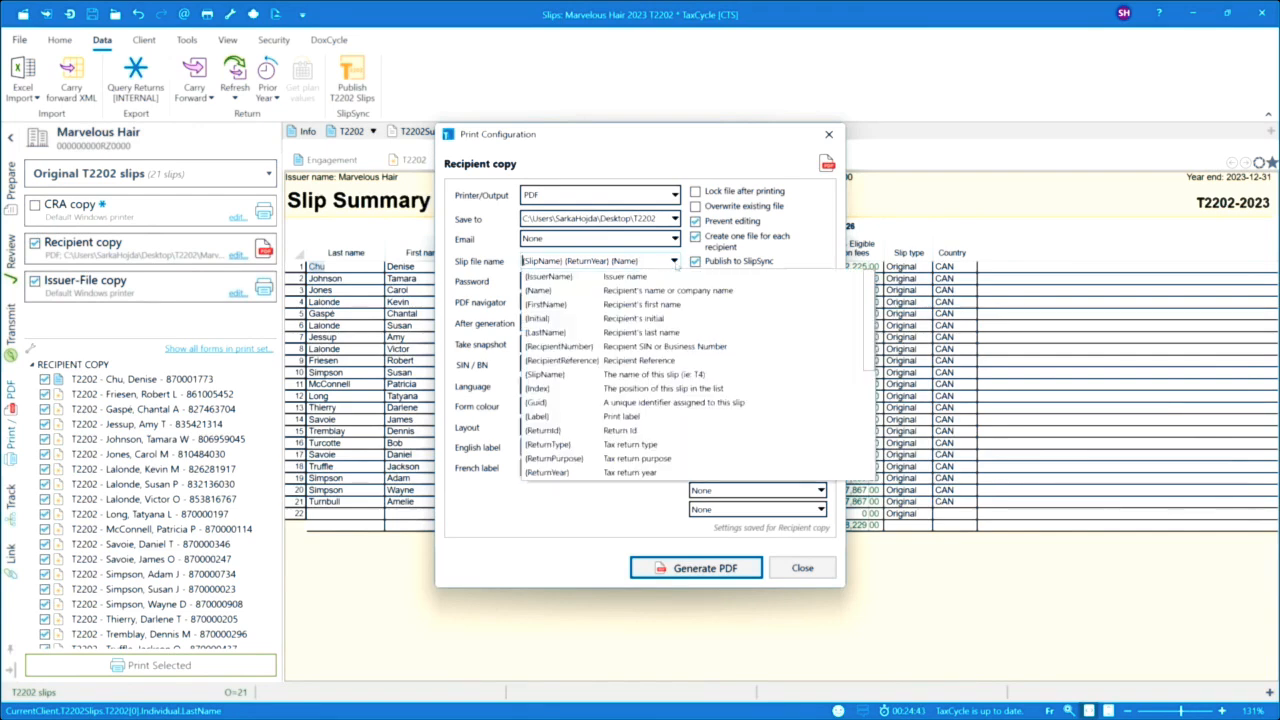
scroll(656, 359, "down", 2)
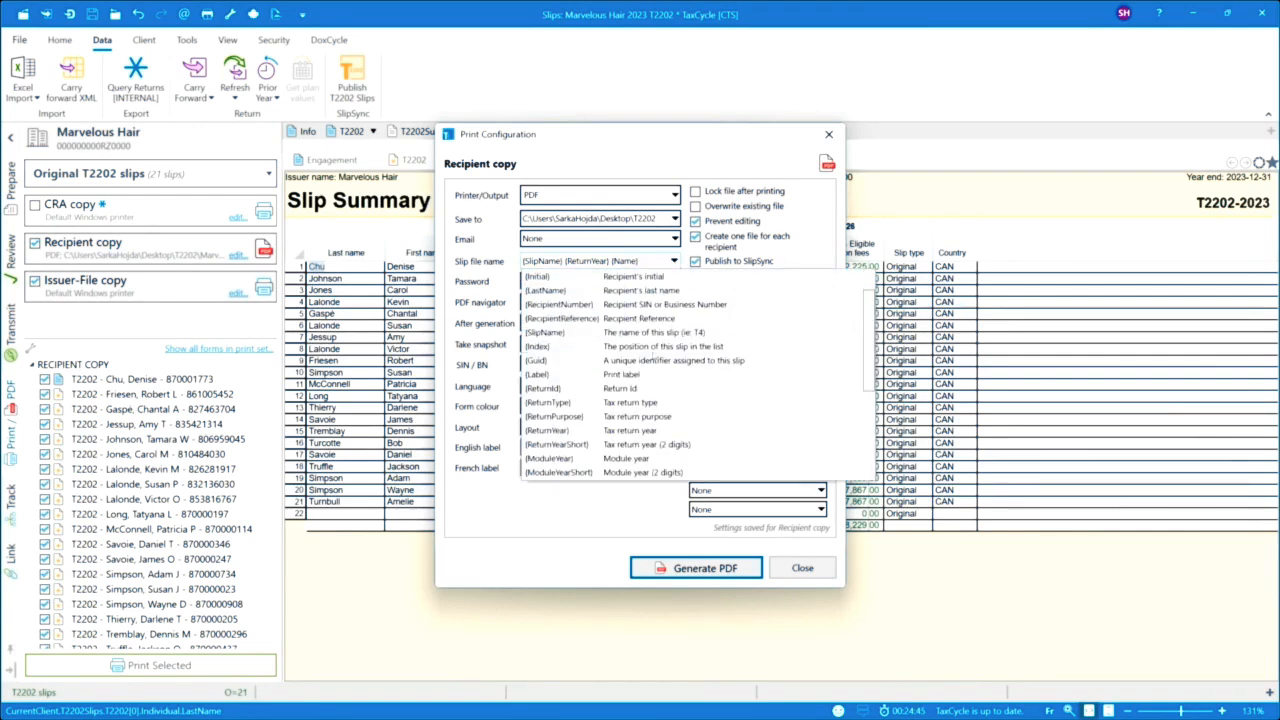
scroll(655, 358, "down", 3)
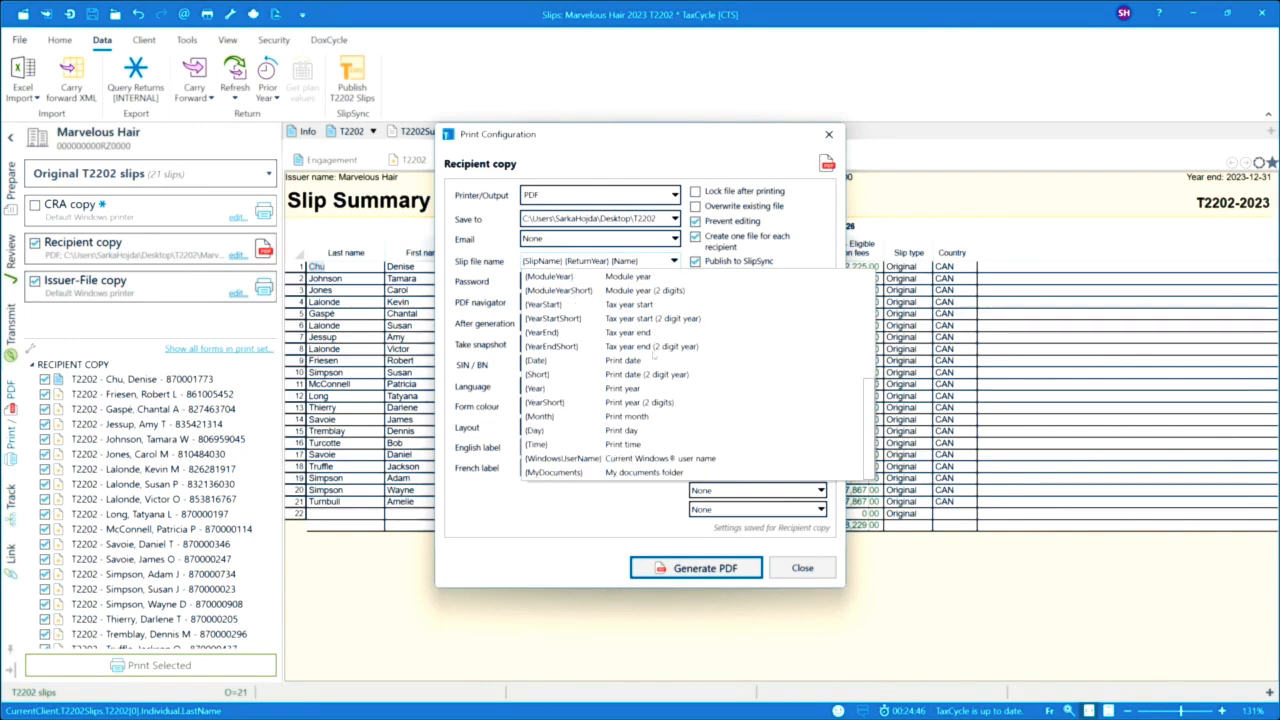
scroll(655, 356, "up", 3)
left_click(650, 260)
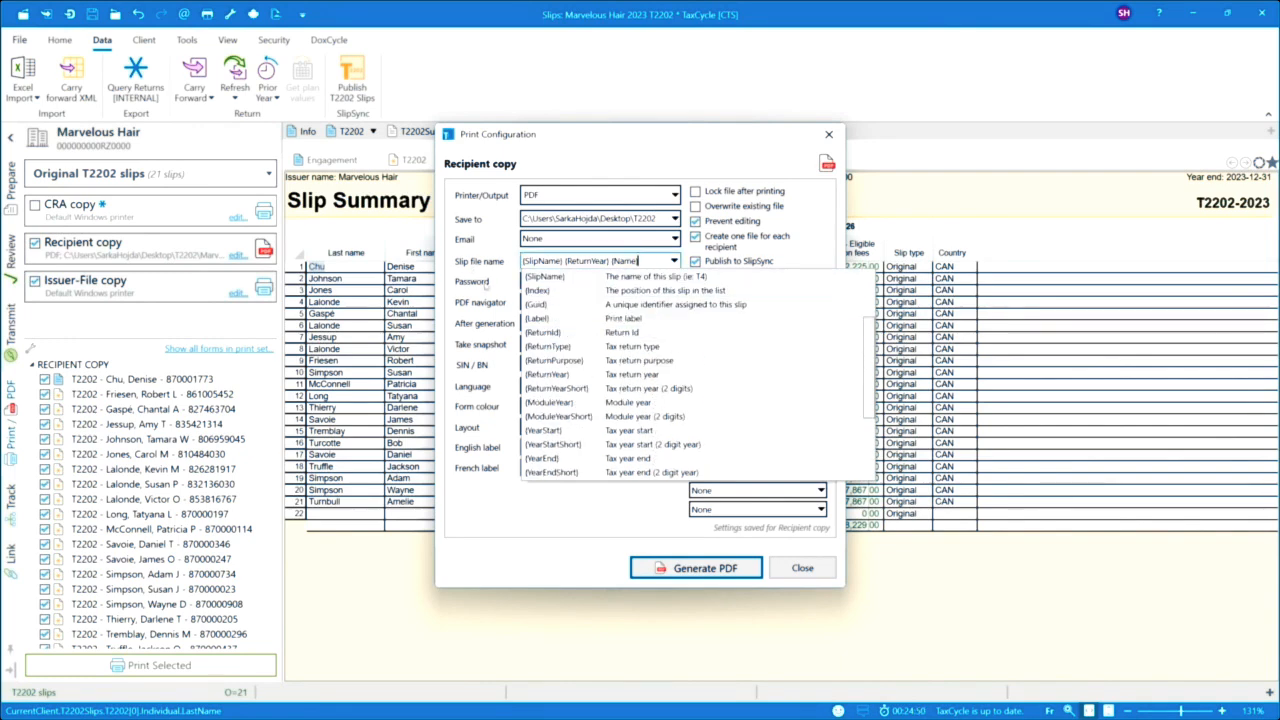
left_click(611, 239)
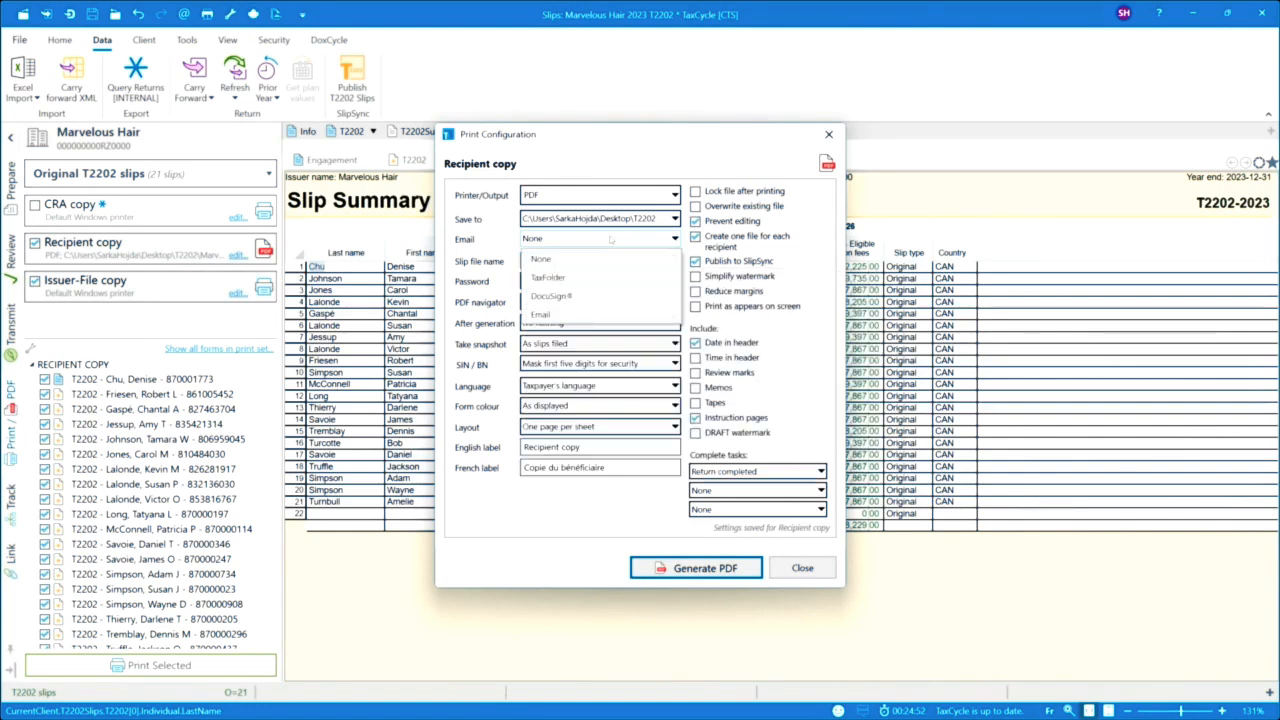
left_click(545, 259)
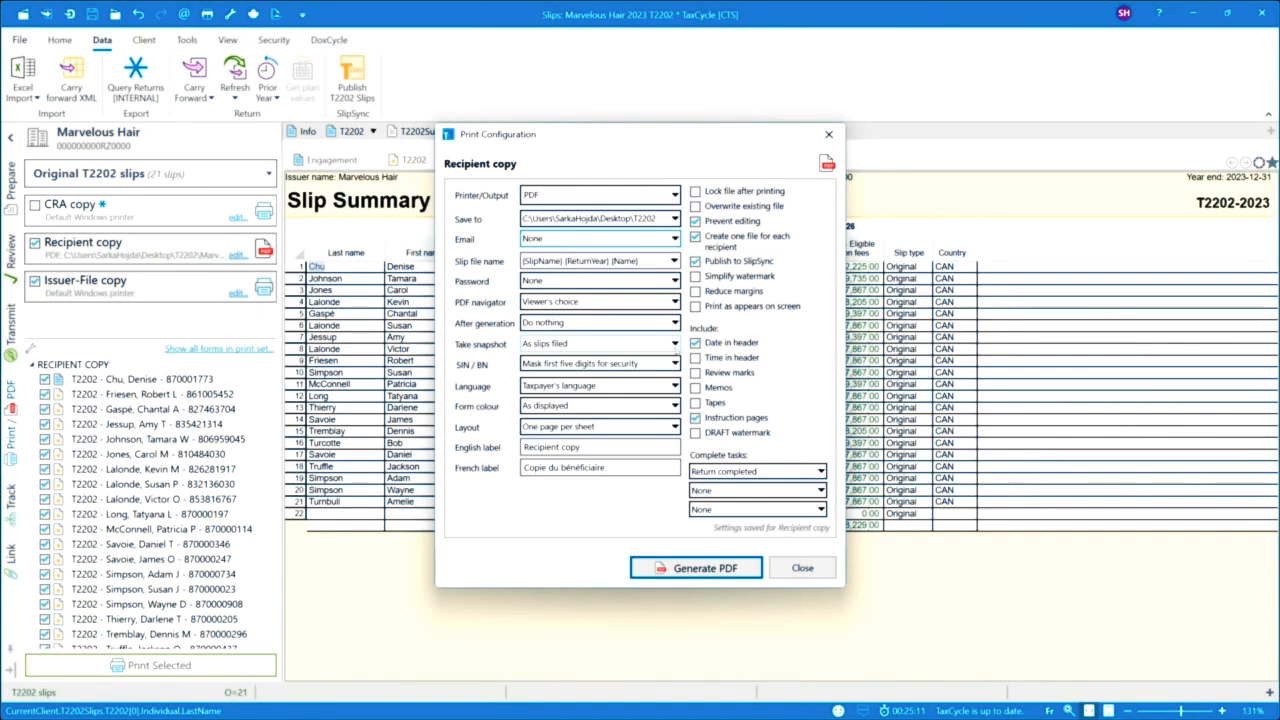
left_click(676, 344)
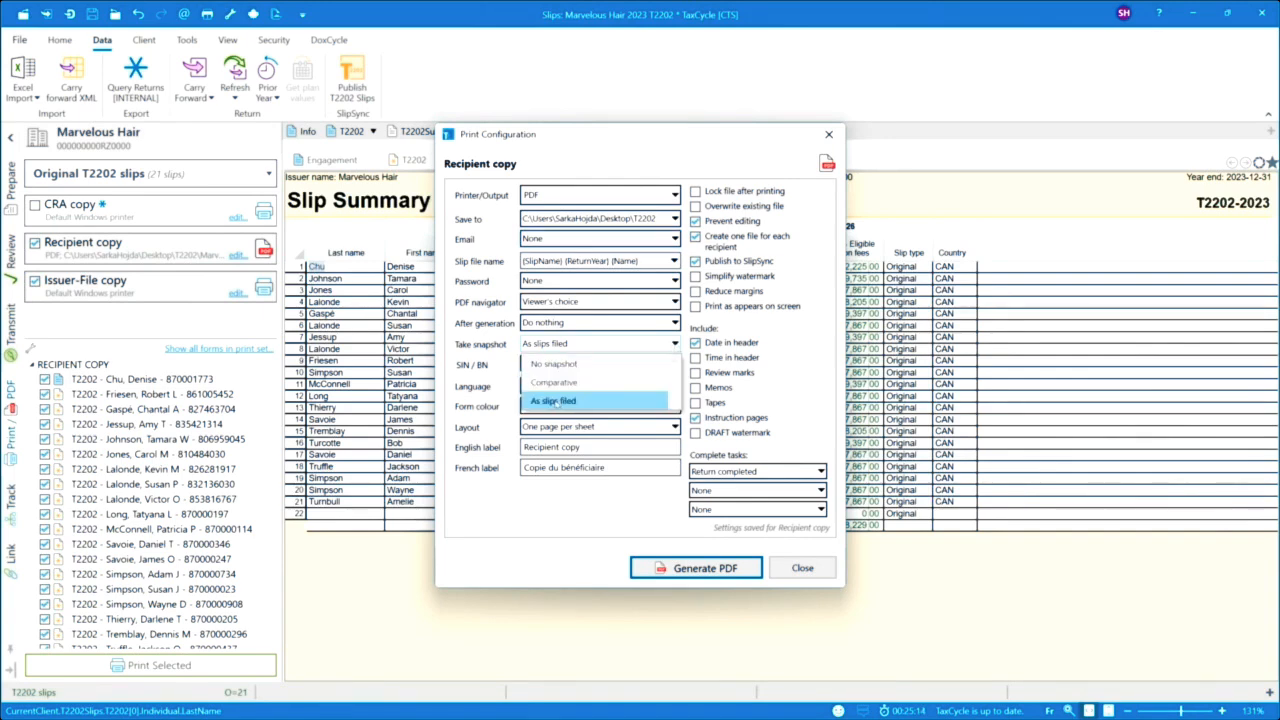
left_click(505, 344)
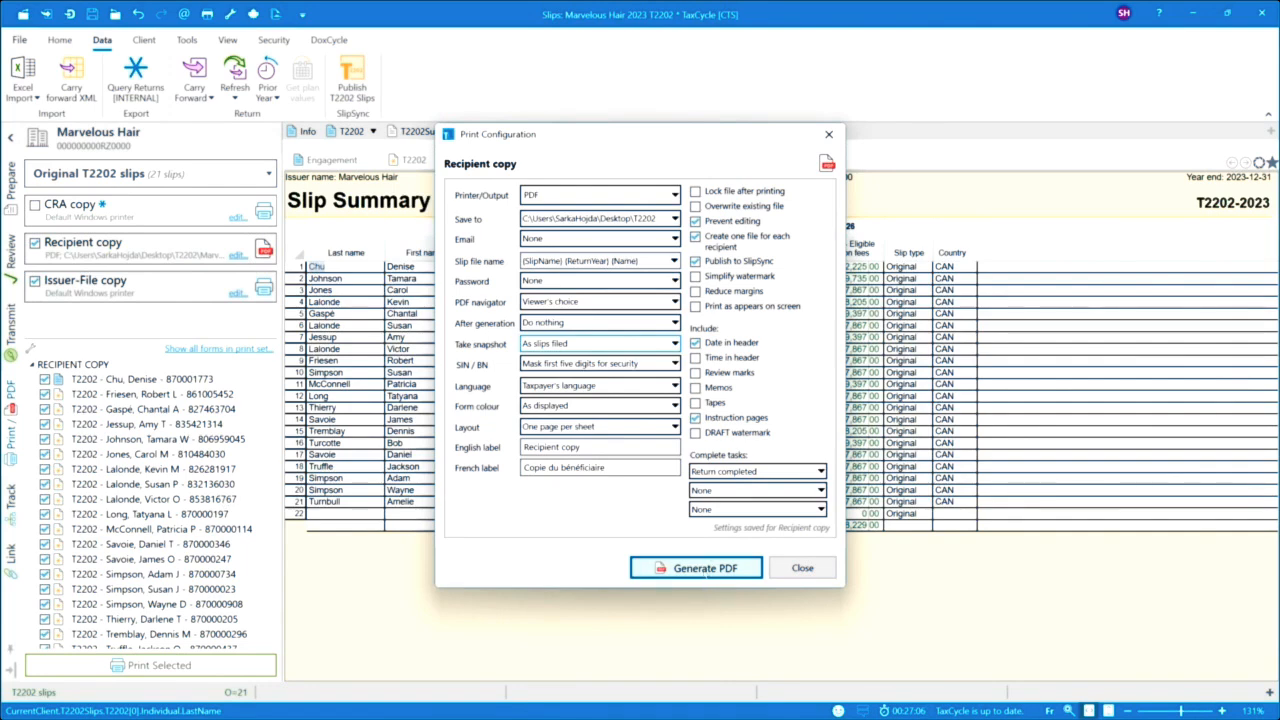
Step: Generate the 21 recipient copy PDFs and bring the T2202 folder window into view
left_click(705, 569)
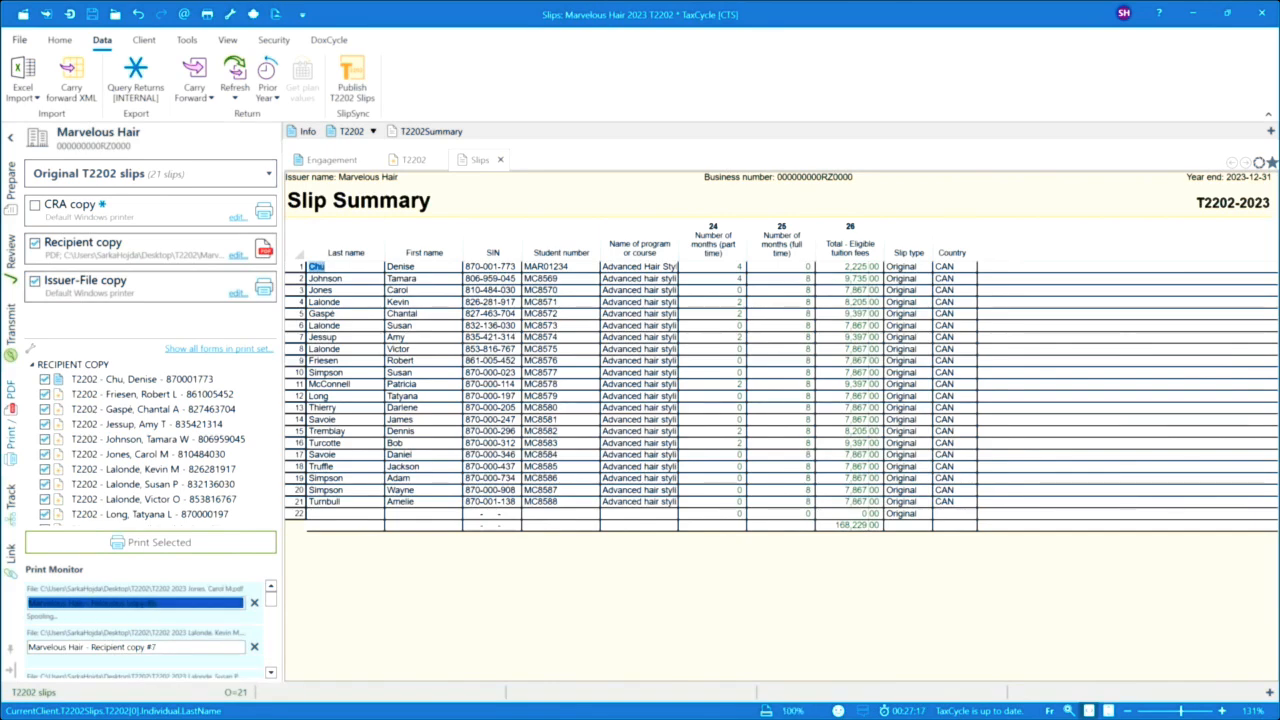
key("alt+Tab")
left_click_drag(2, 130, 536, 61)
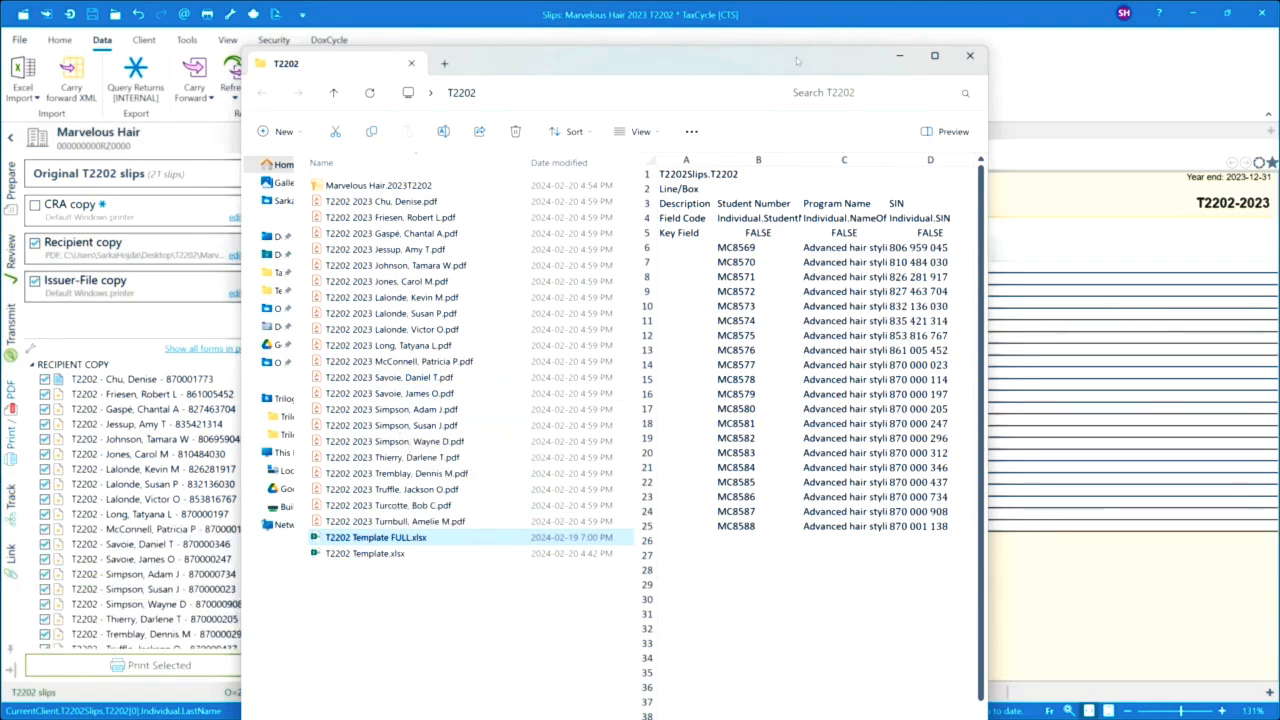
Step: Drag File Explorer off to the left to reveal Marvelous Hair's 21-slip Slip Summary
left_click_drag(797, 63, 0, 30)
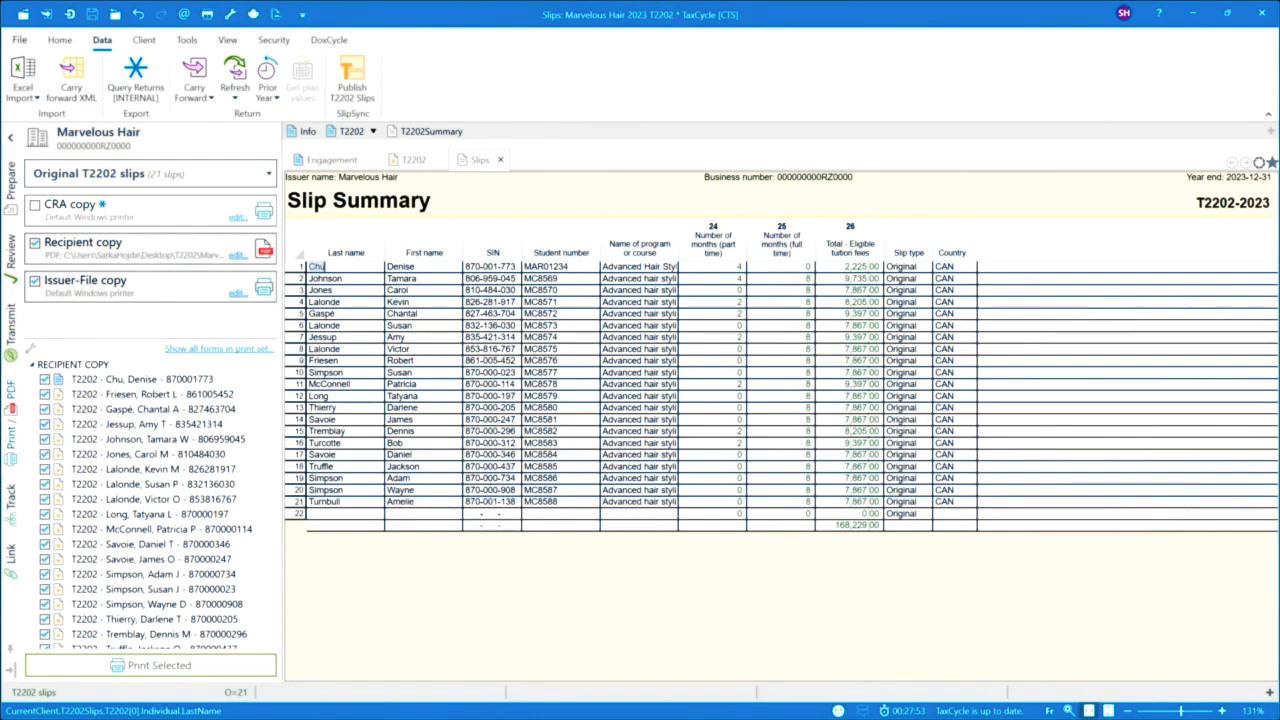
Step: Open Print Label from the Client ribbon, using the T2202 Slip Mailing template on Avery 5159 labels
left_click(145, 40)
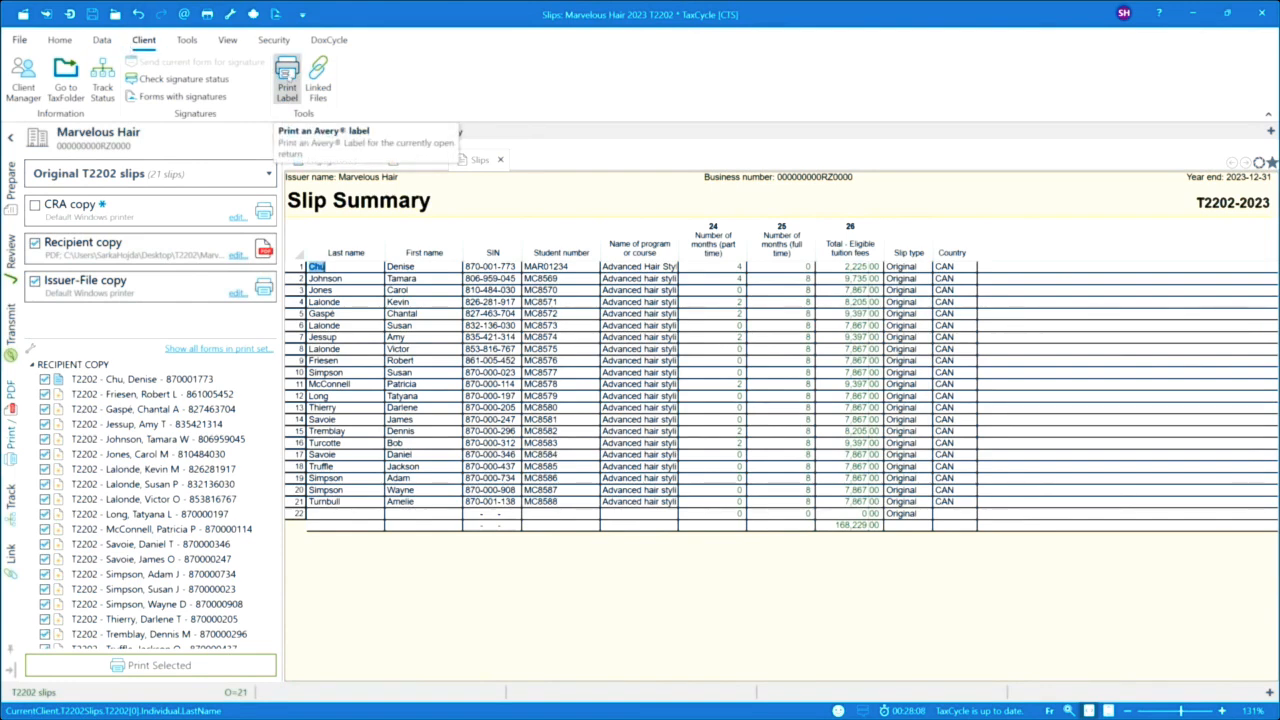
left_click(287, 75)
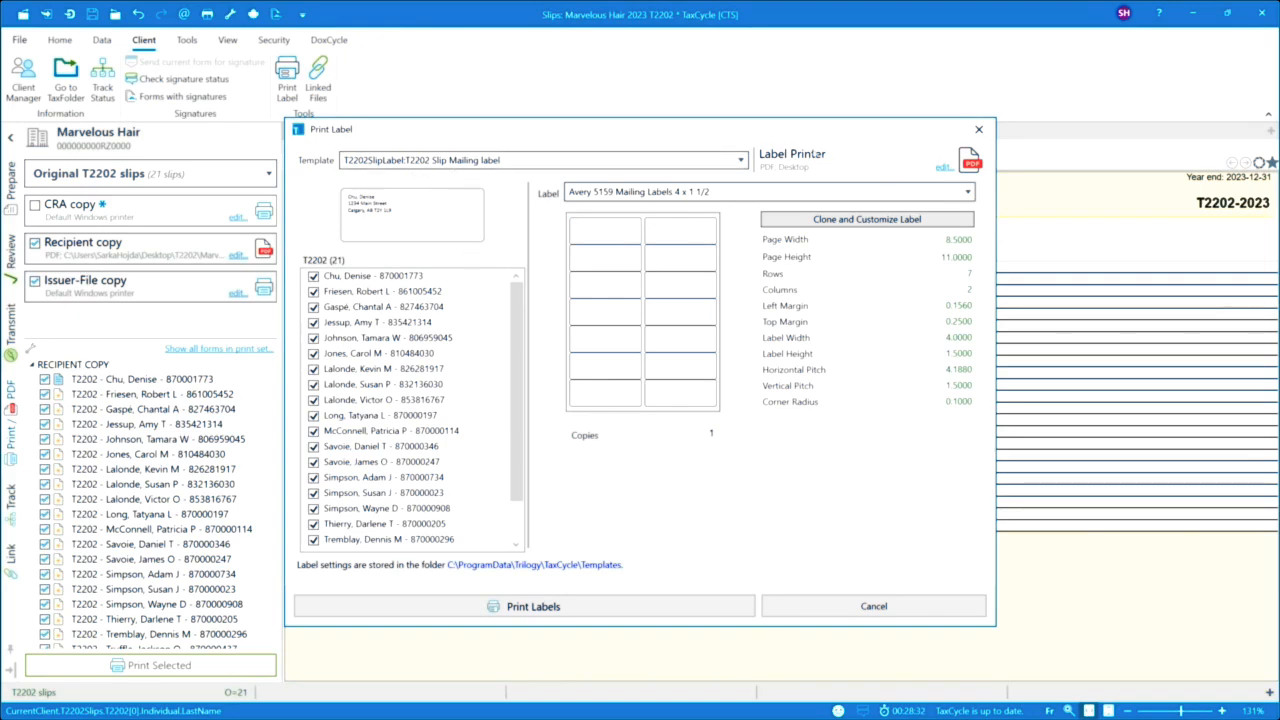
Step: Check the label printer settings, then close Print Label without printing any labels
left_click(943, 168)
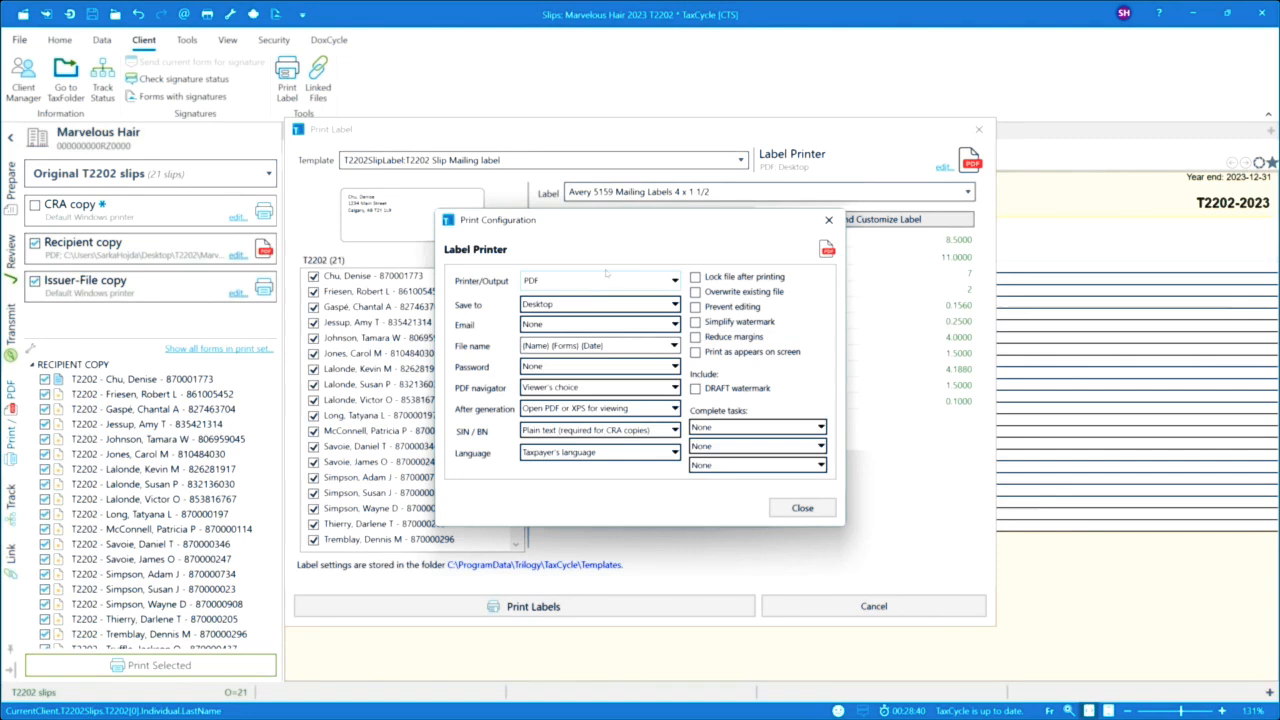
left_click(830, 220)
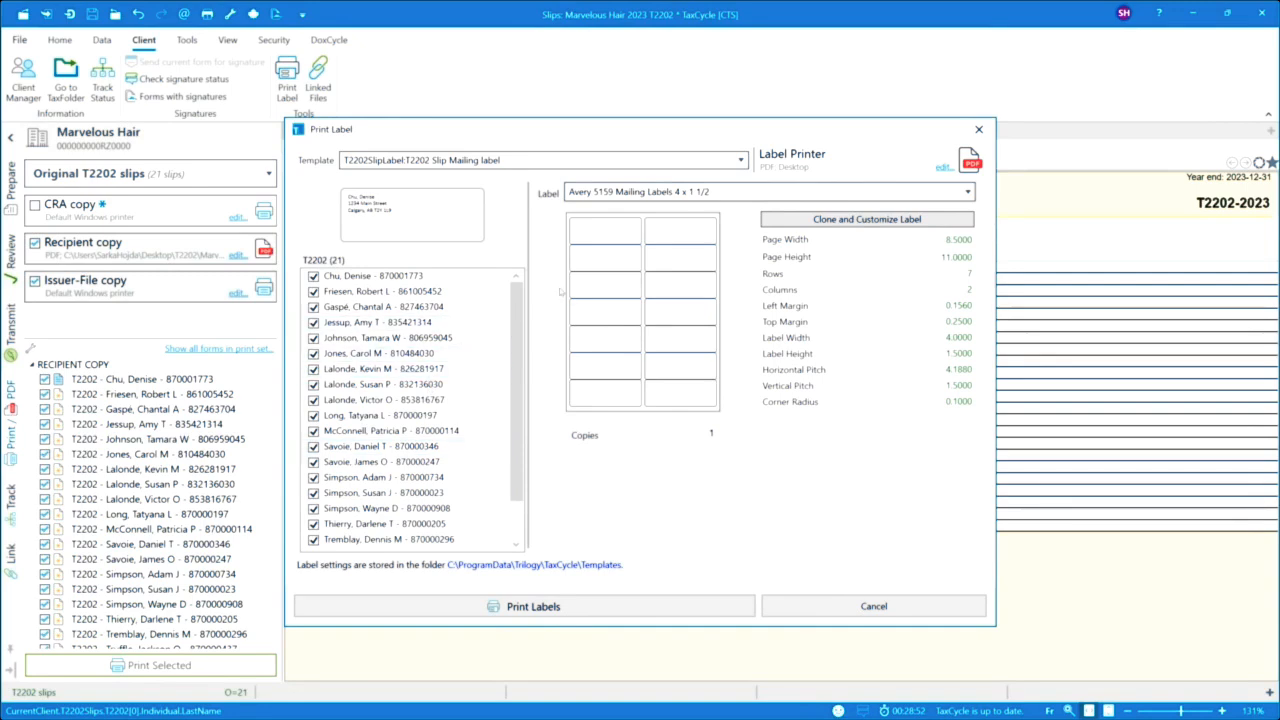
left_click(981, 128)
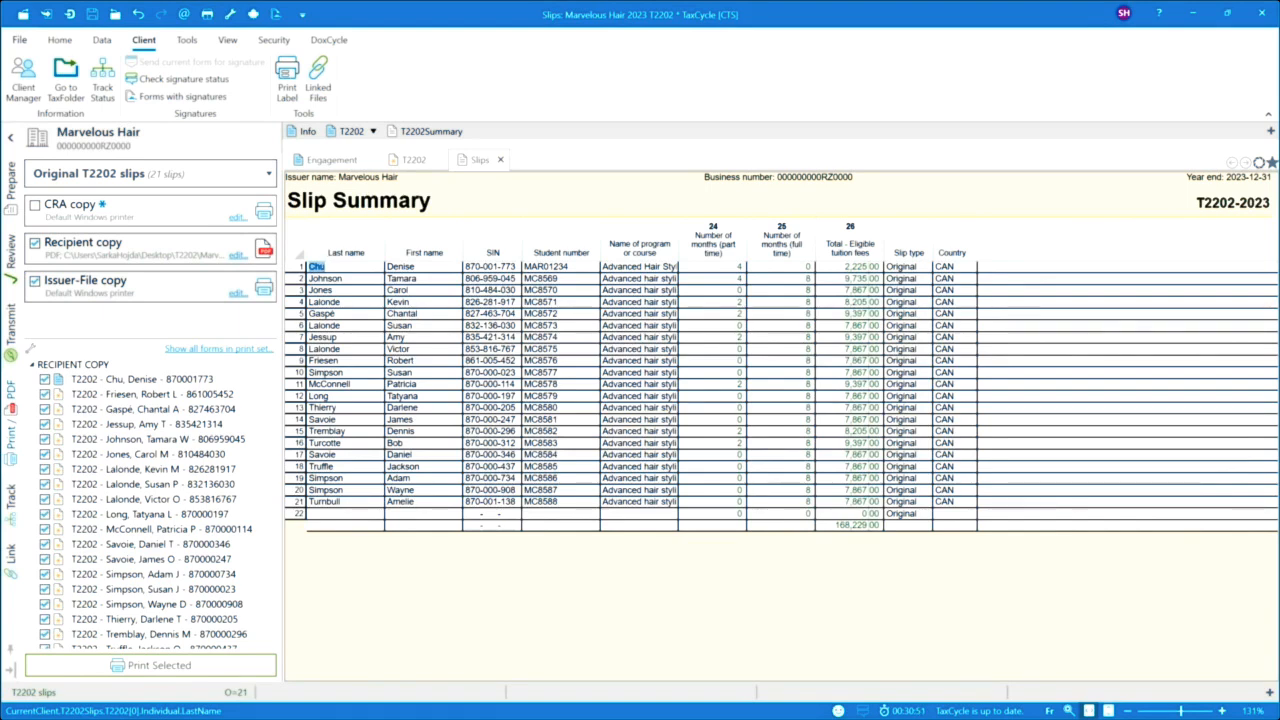
Step: Open the Billing Worksheet and add a T2202 charge of 21 slips at 5.00 each
left_click(11, 182)
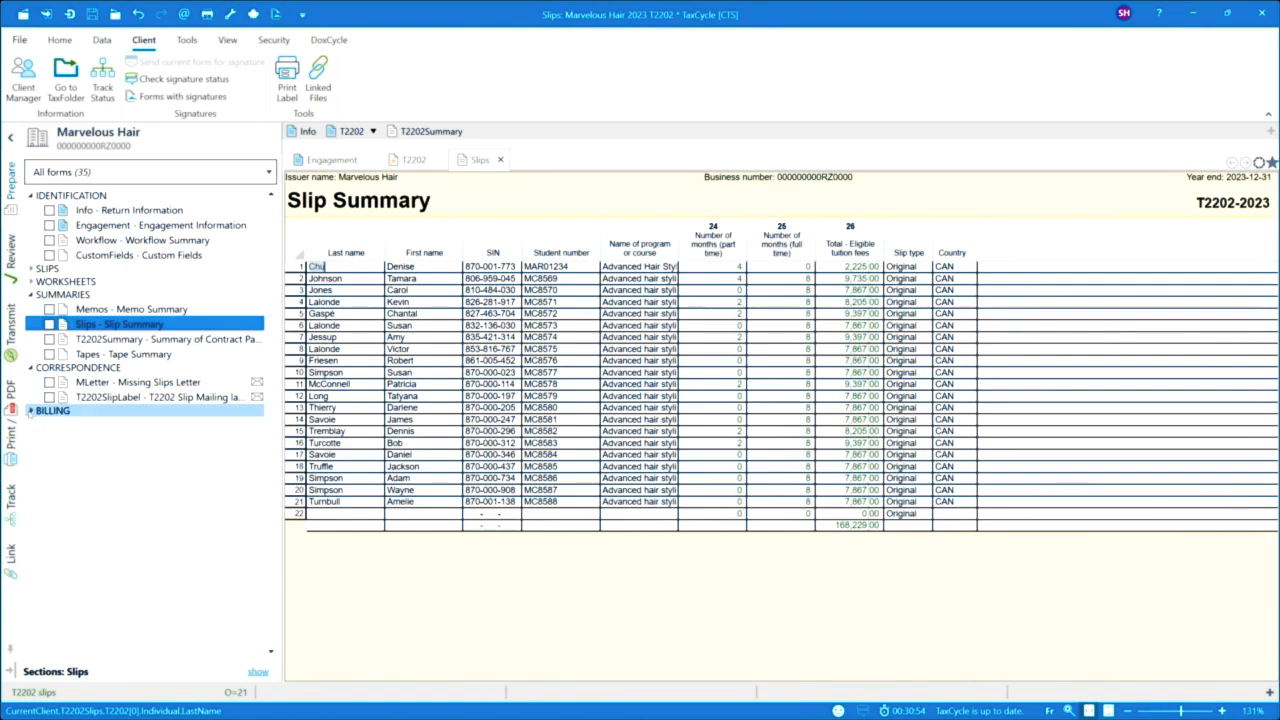
left_click(30, 411)
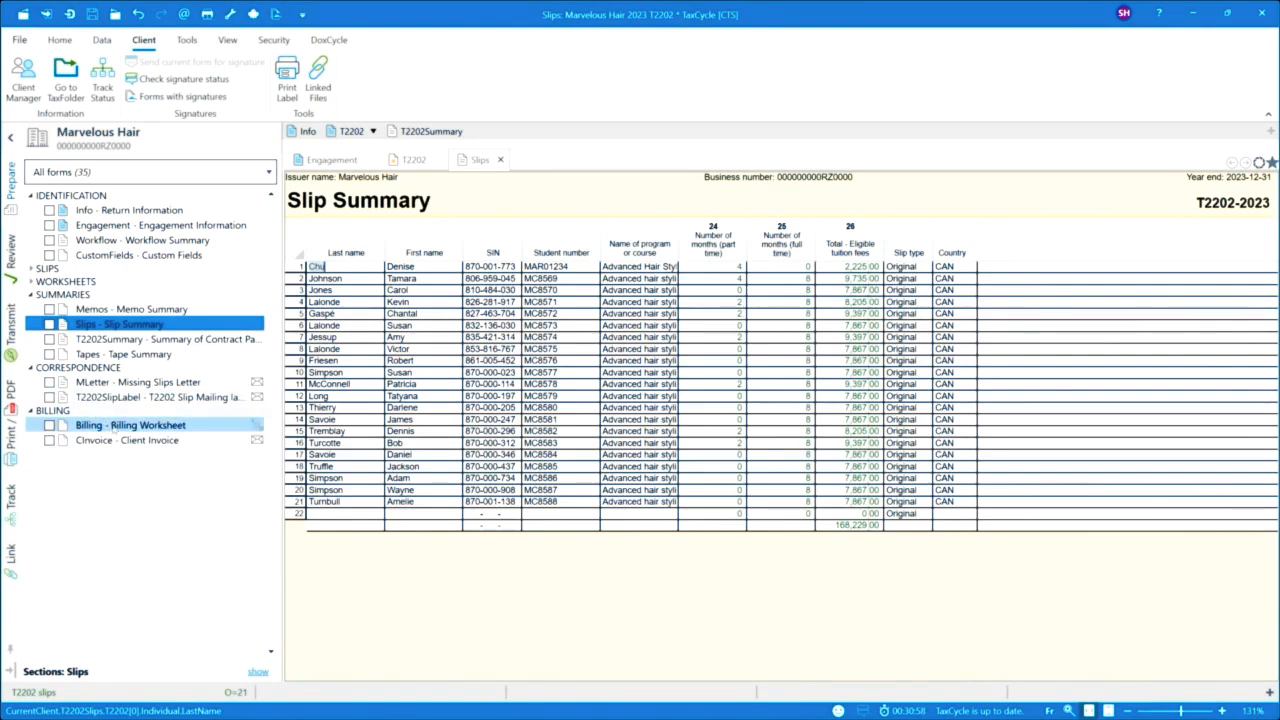
left_click(108, 425)
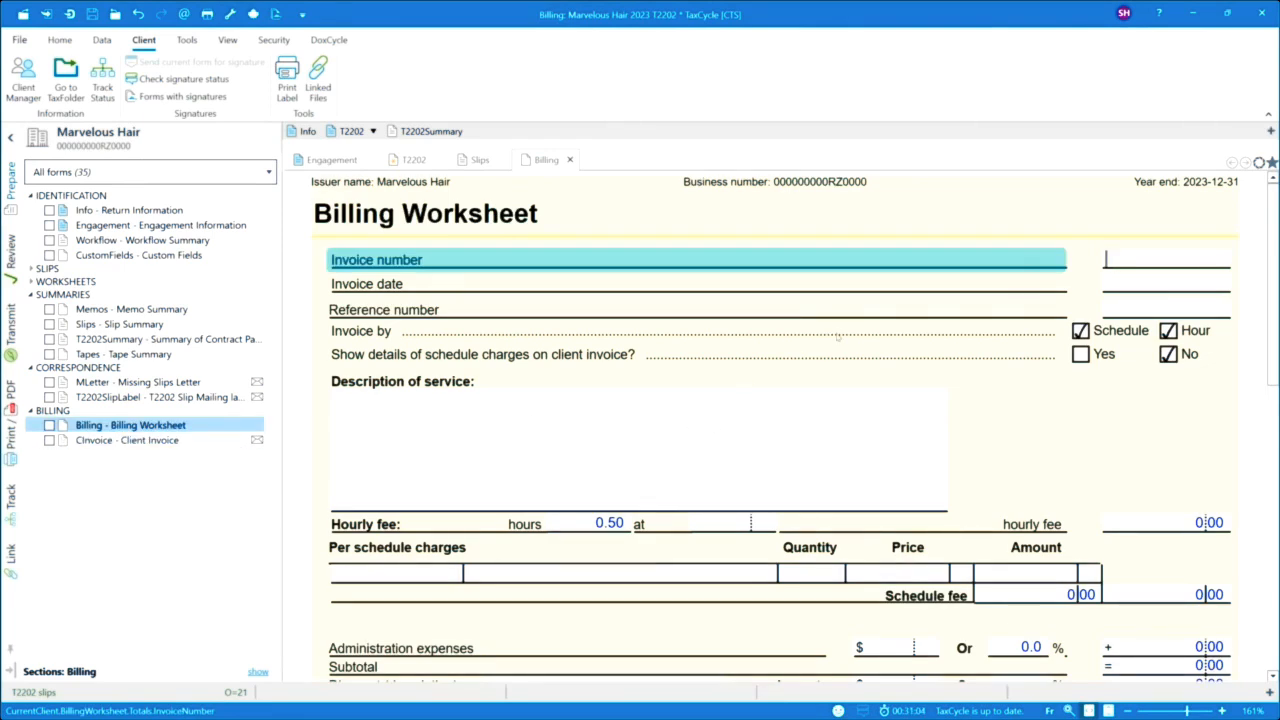
left_click(521, 575)
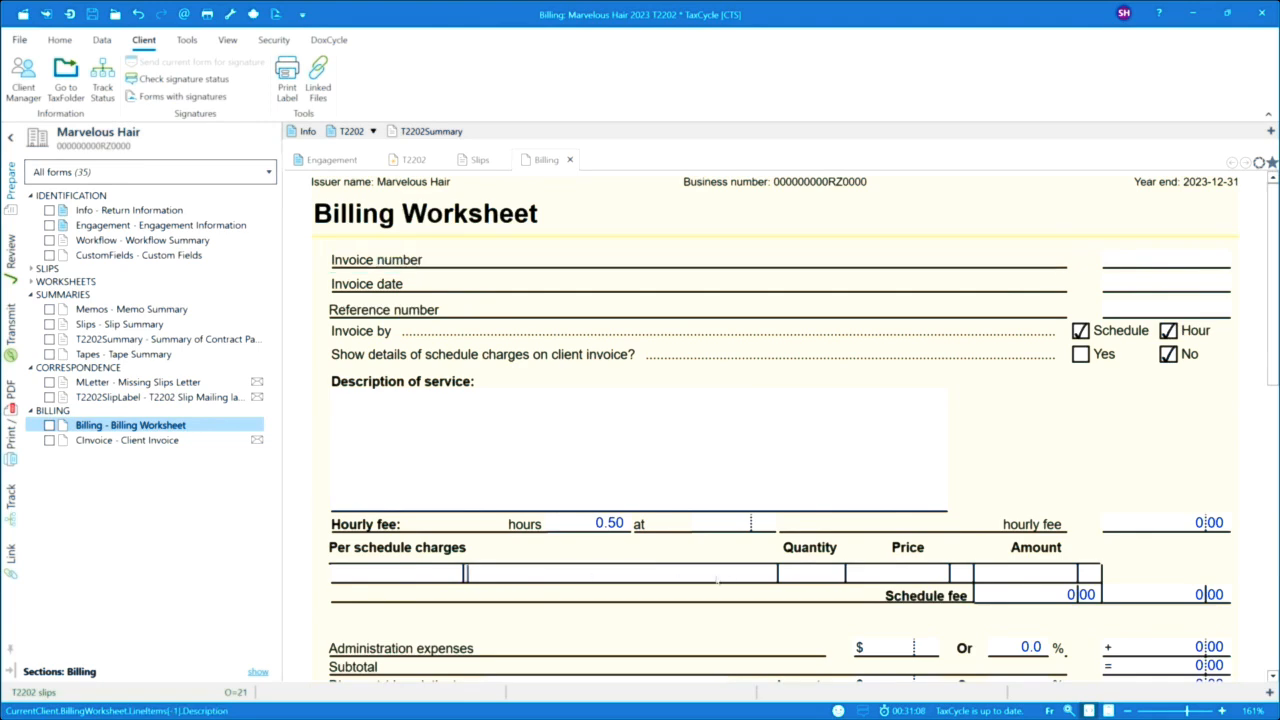
type("T2")
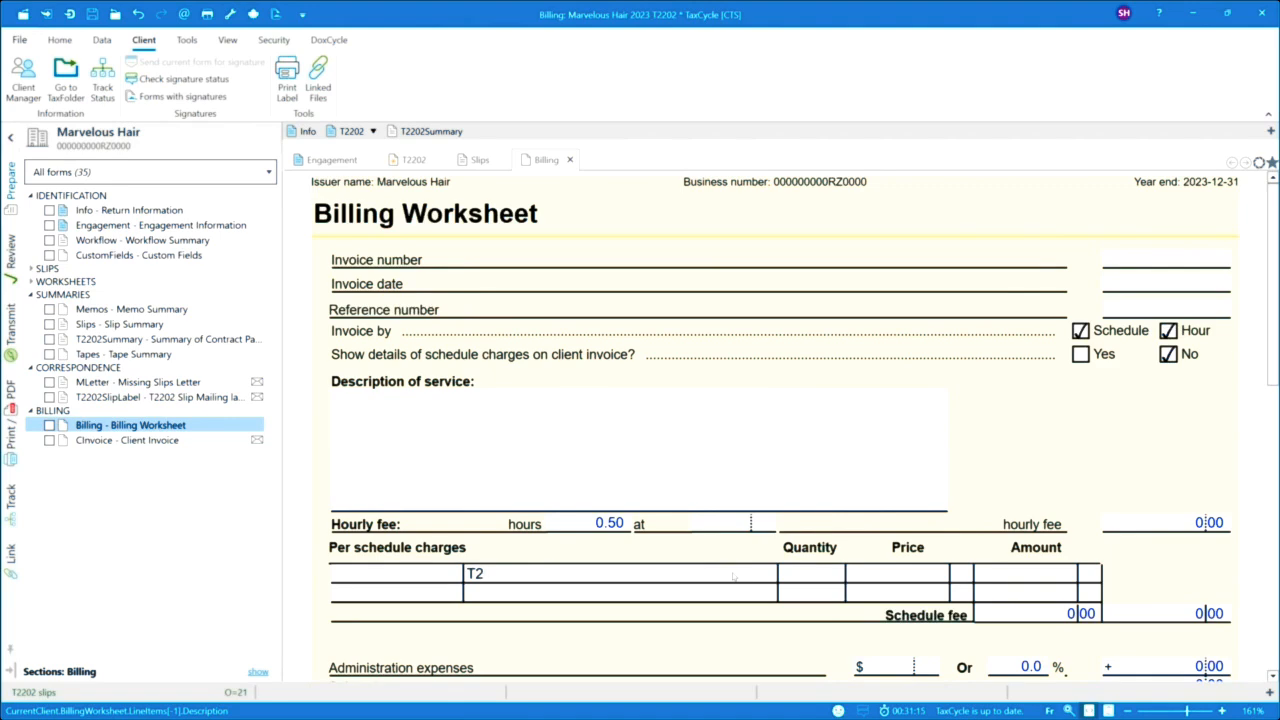
type("202")
left_click(812, 578)
type("21")
left_click(869, 566)
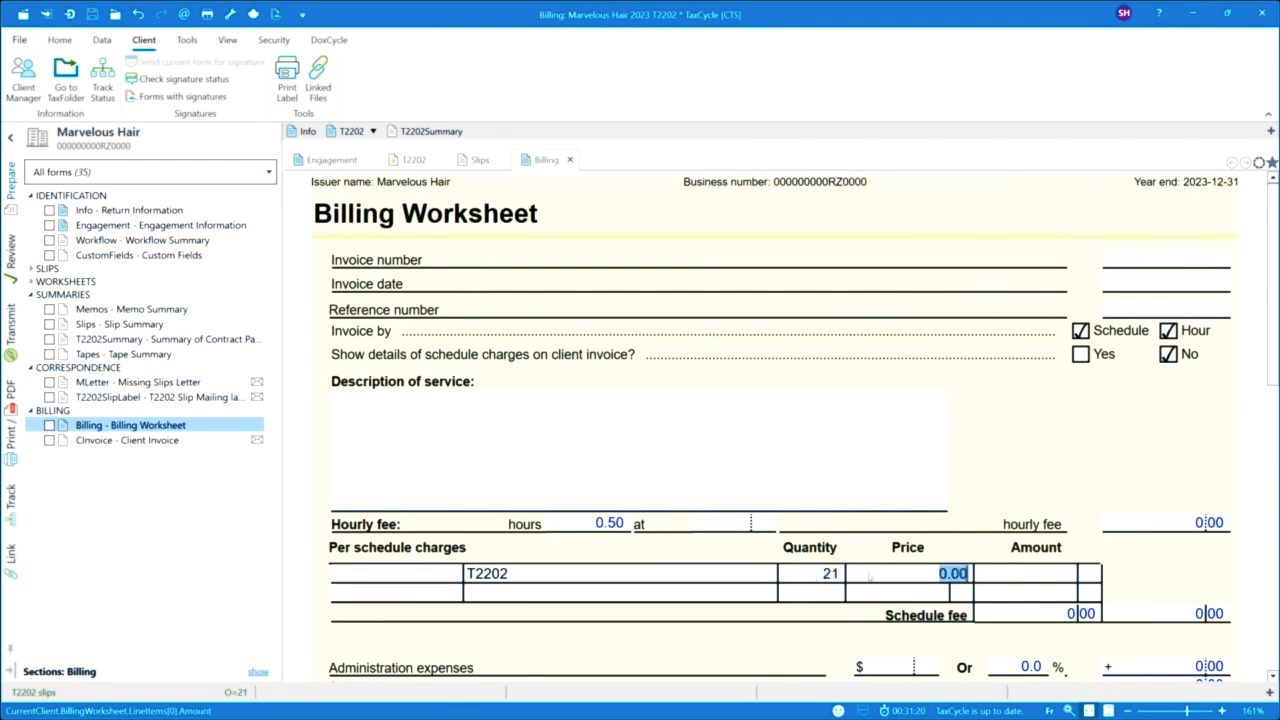
type("5")
left_click(1000, 578)
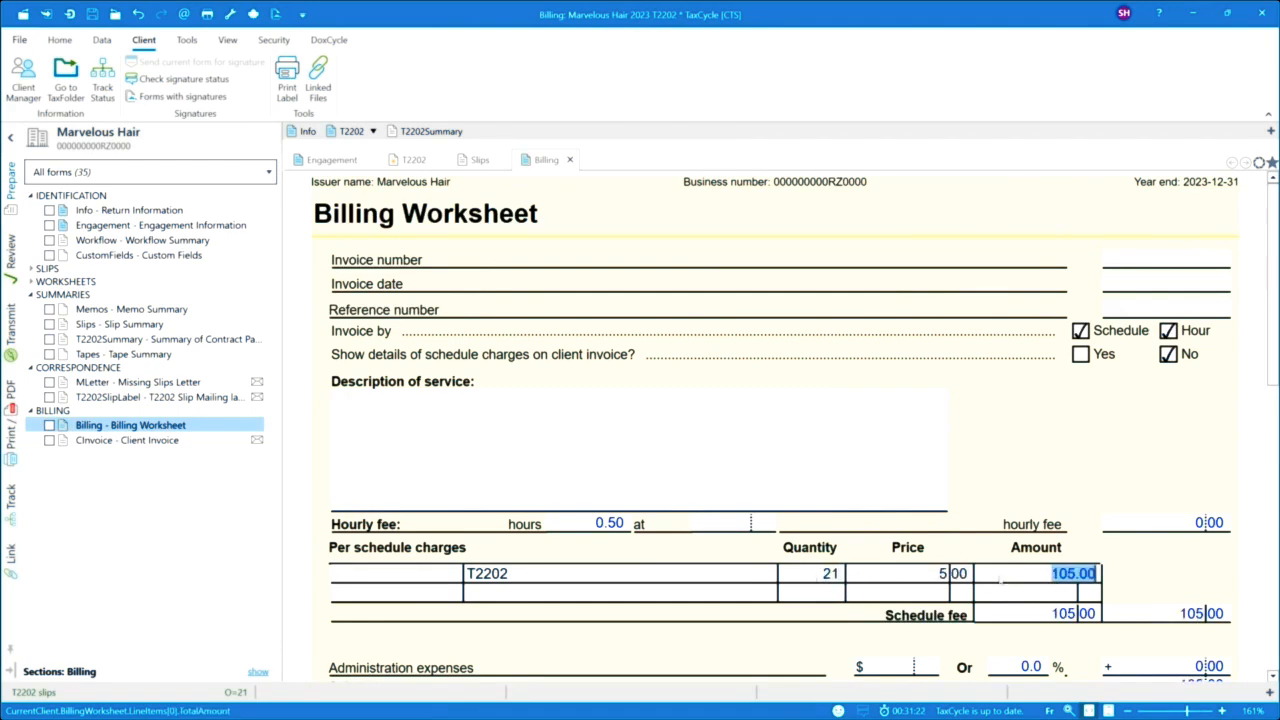
Step: Add a Base Prep fee line at 150.00, quantity 1, and review the 267.75 total
left_click(586, 598)
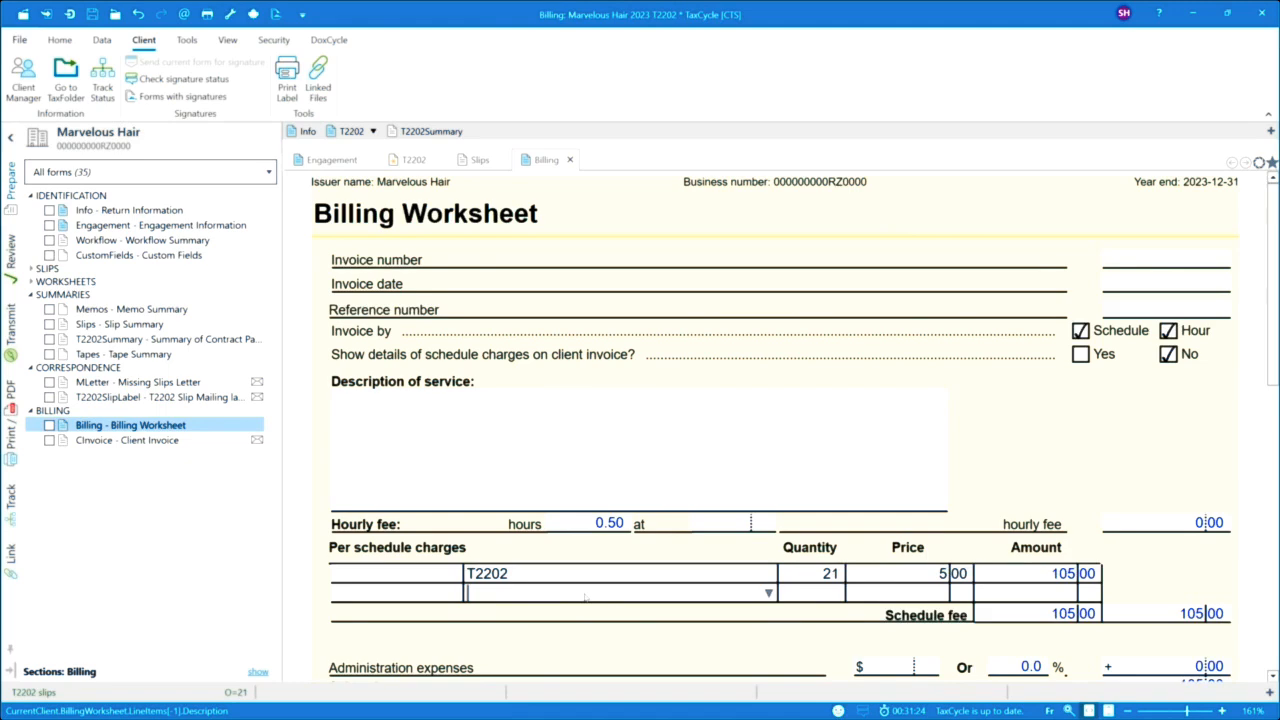
type("Bas")
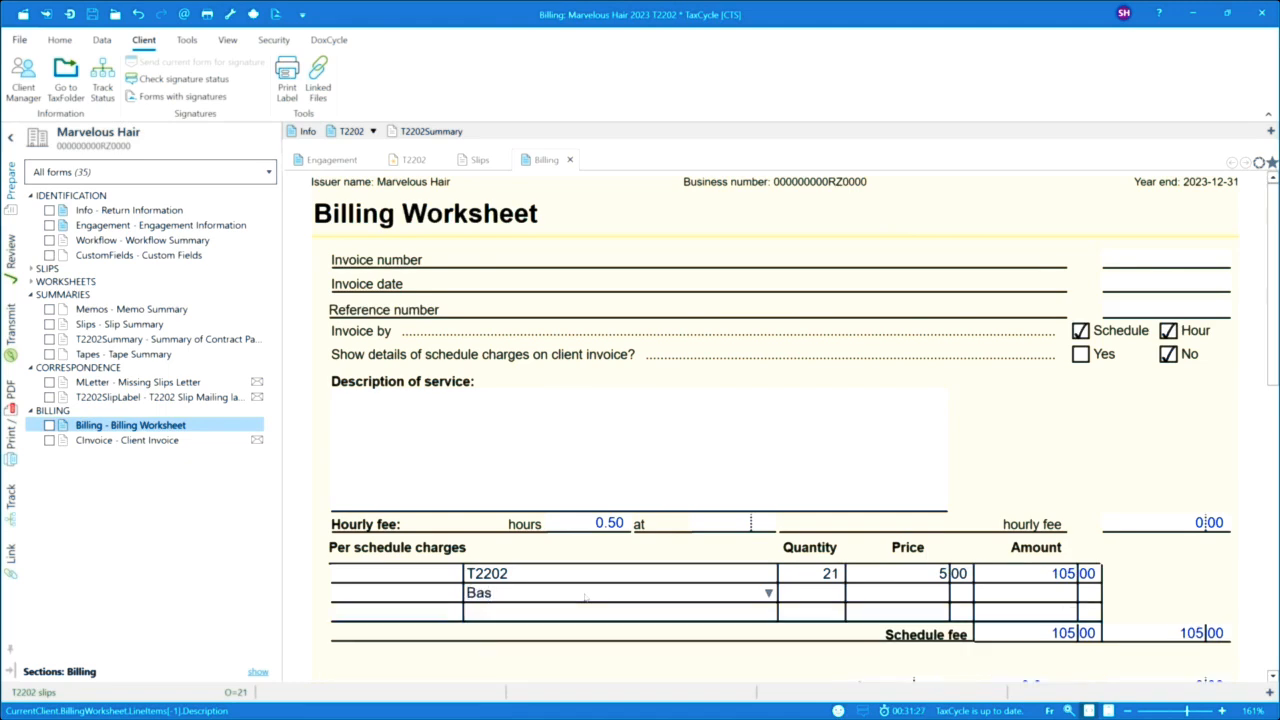
type("e Perp fee")
left_click_drag(527, 599, 511, 594)
type("re")
left_click(927, 596)
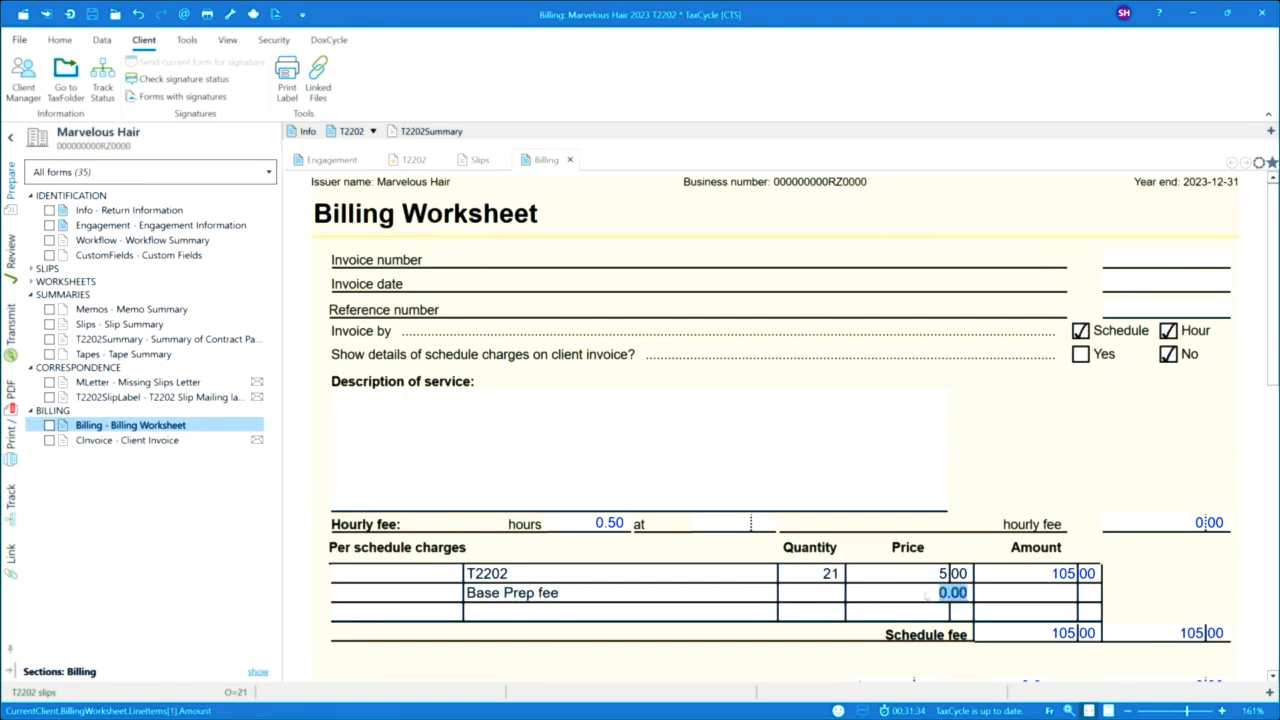
type("150")
left_click(1040, 596)
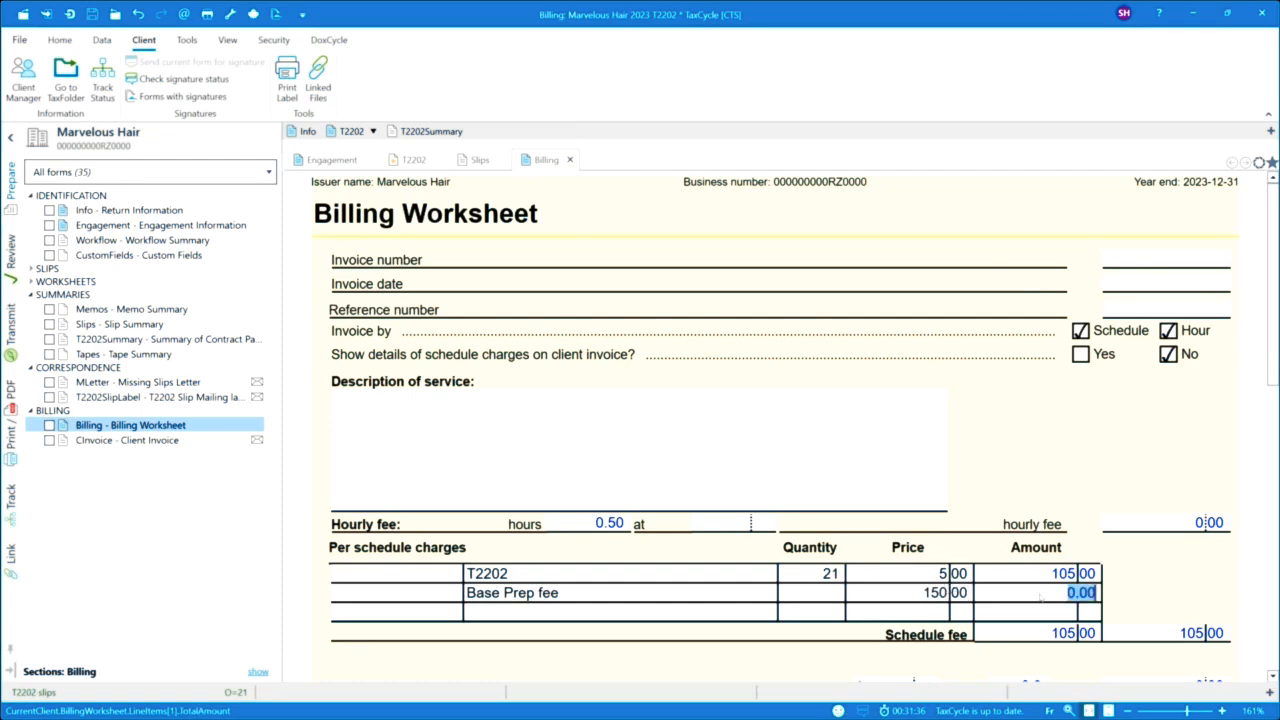
left_click(1003, 578)
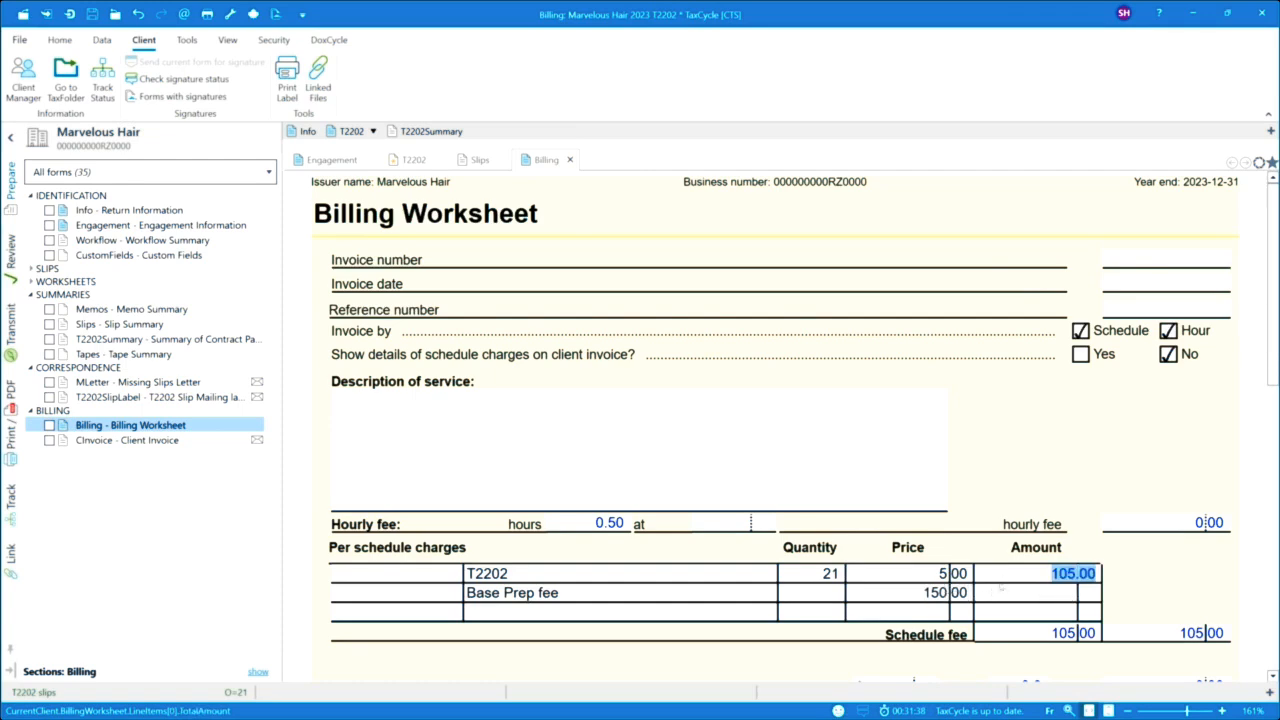
left_click(835, 593)
type("1")
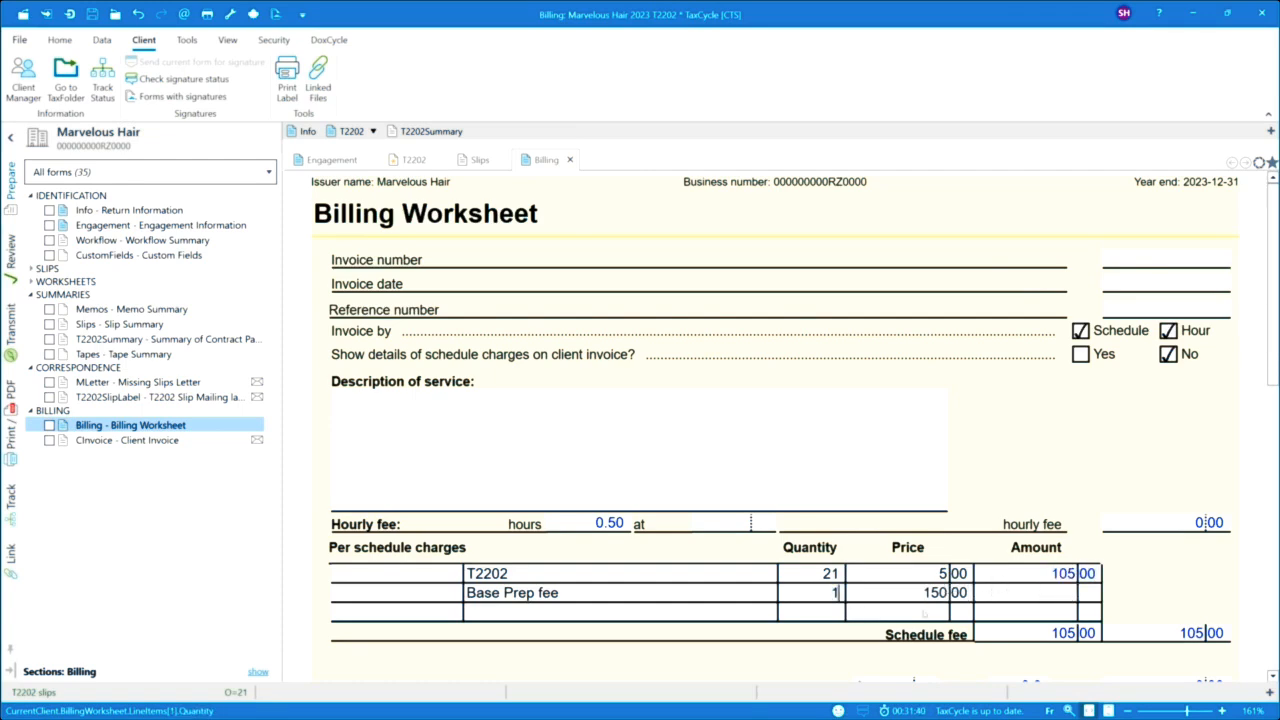
key("Tab")
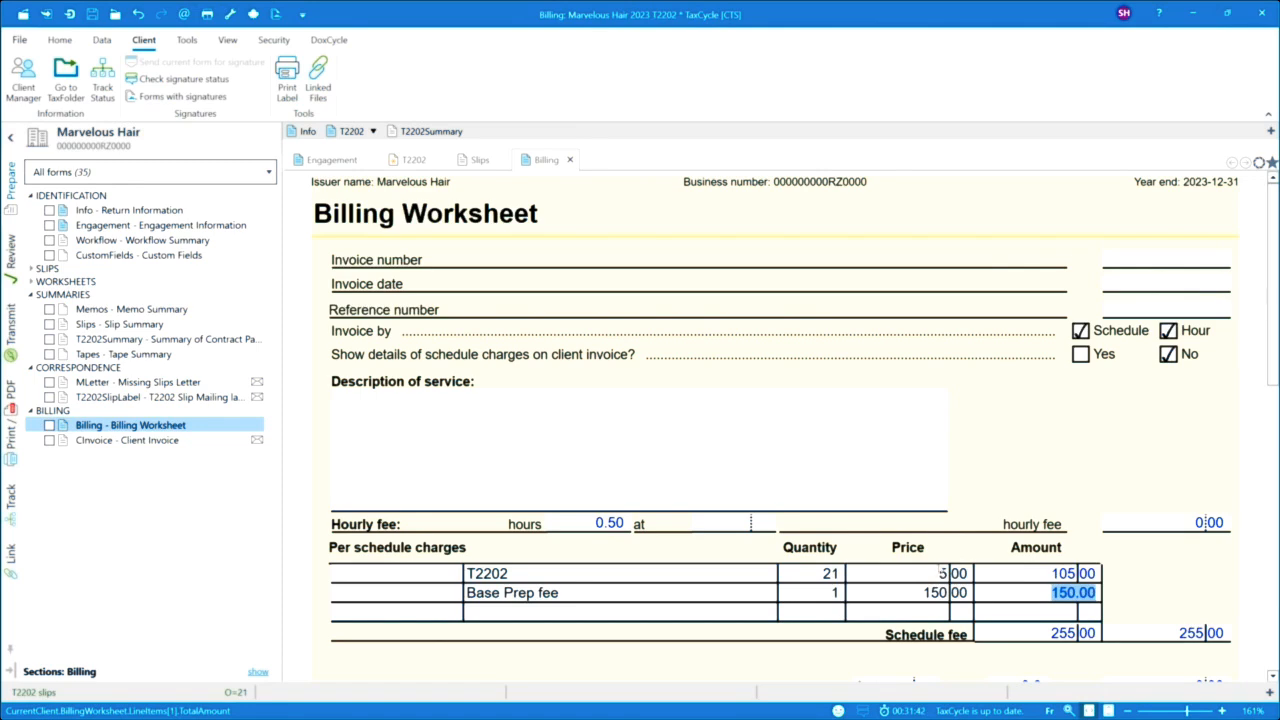
scroll(940, 573, "down", 2)
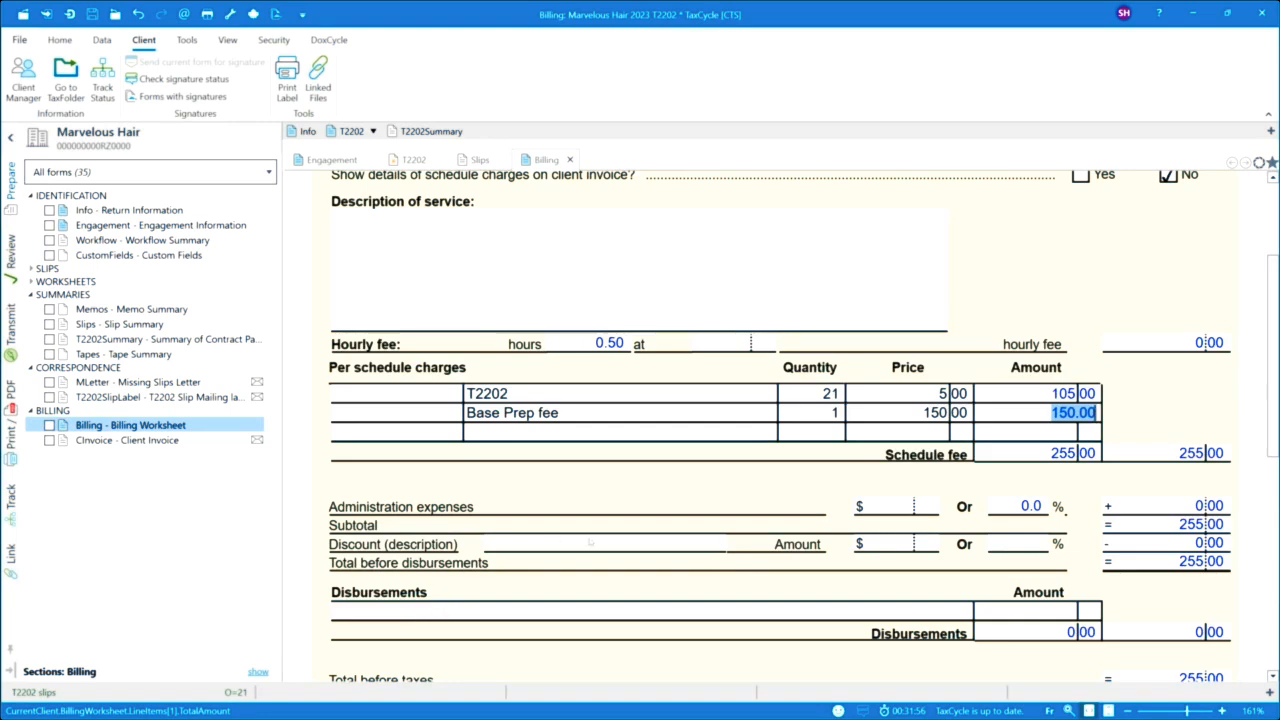
scroll(483, 553, "down", 2)
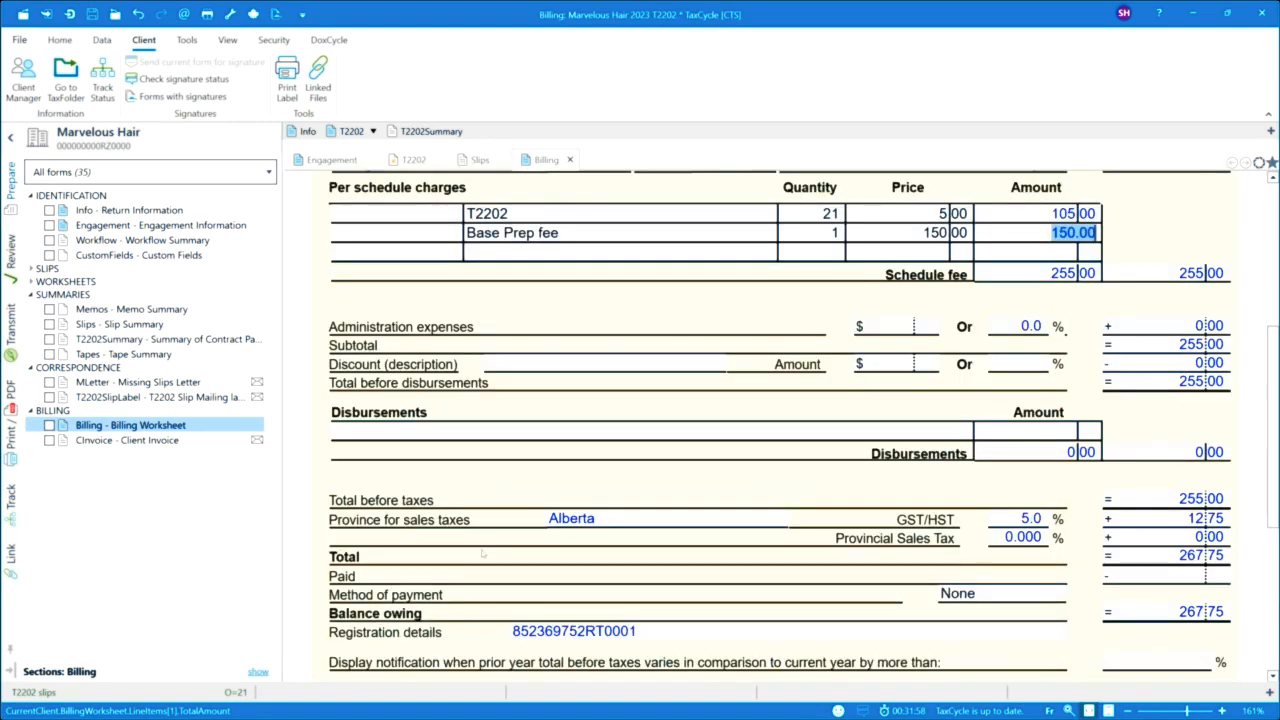
scroll(483, 548, "down", 1)
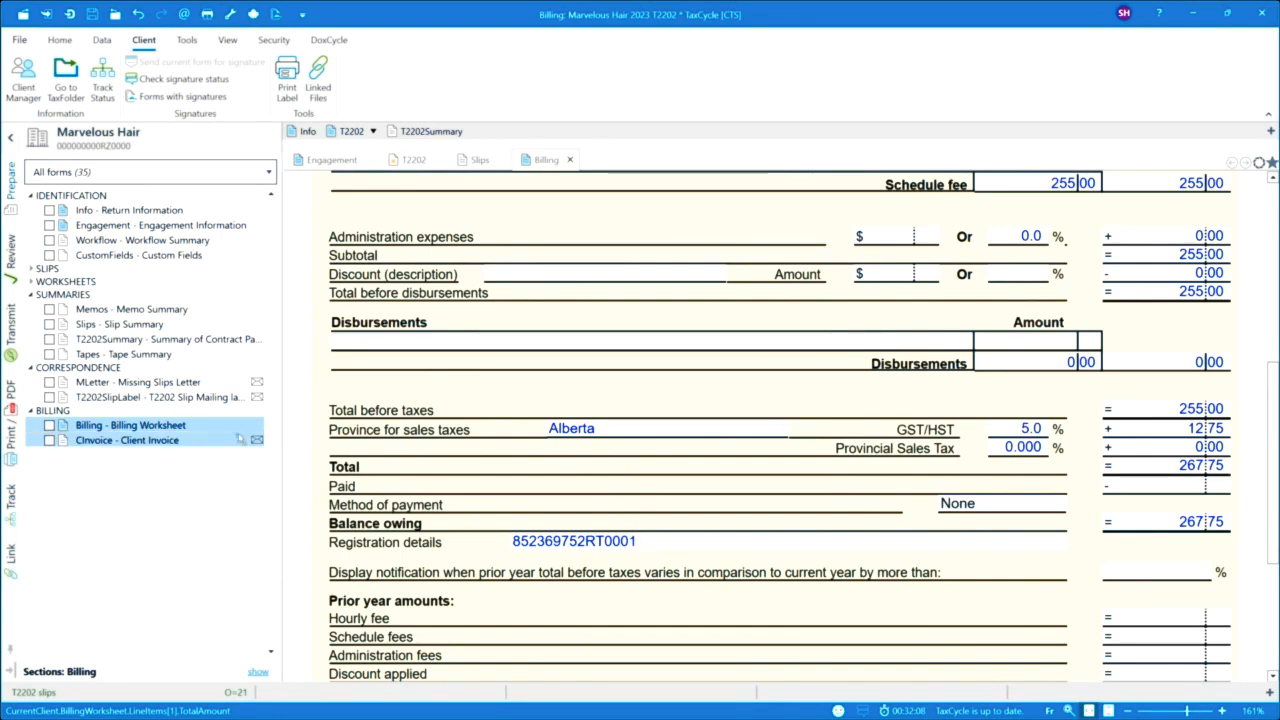
Step: Open CInvoice and review the $255.00 fee plus $12.75 GST, $267.75 owing
left_click(78, 442)
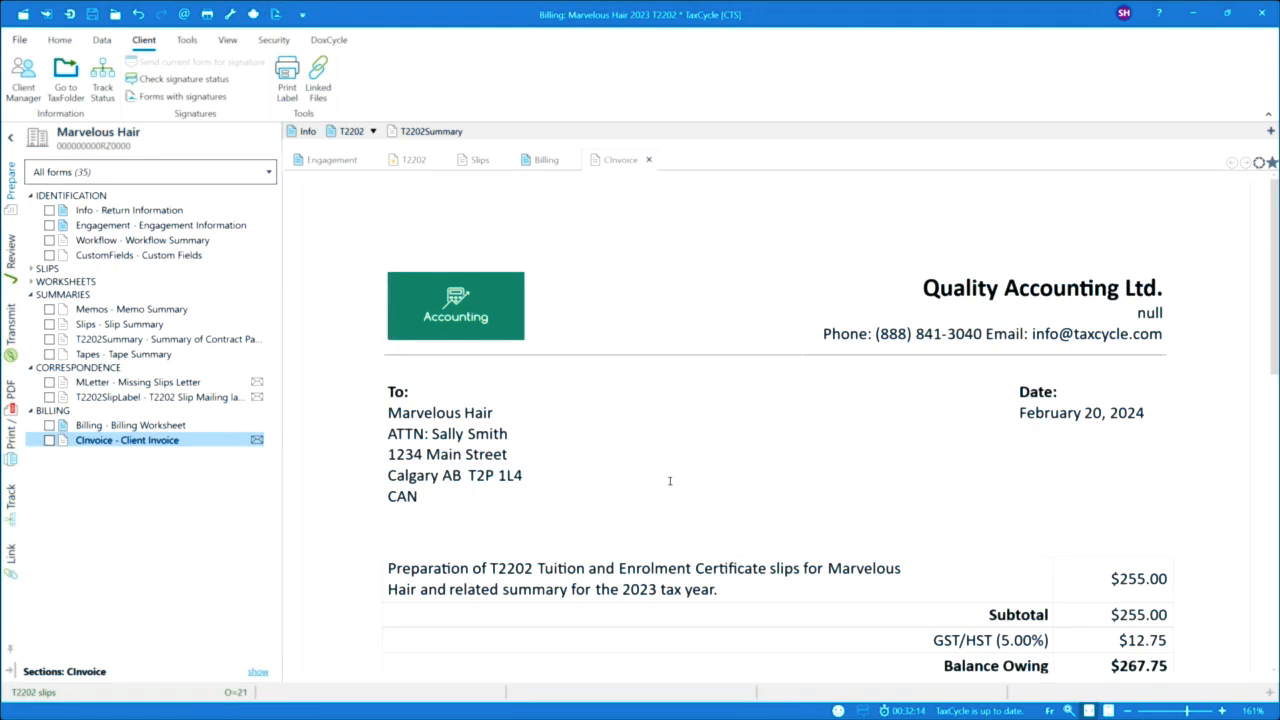
scroll(670, 481, "down", 3)
scroll(670, 481, "down", 1)
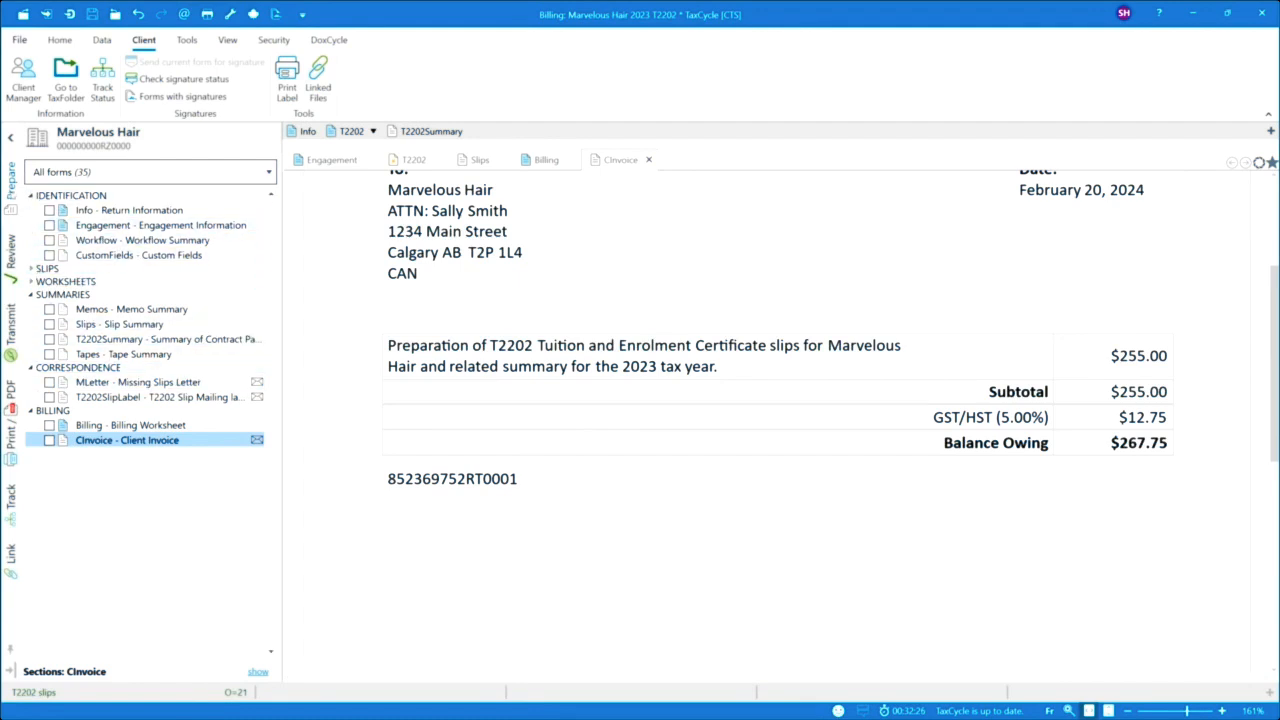
Step: Enter 'Missing Session' as the Amended Slips explanatory note, then expand the SLIPS list
left_click(128, 211)
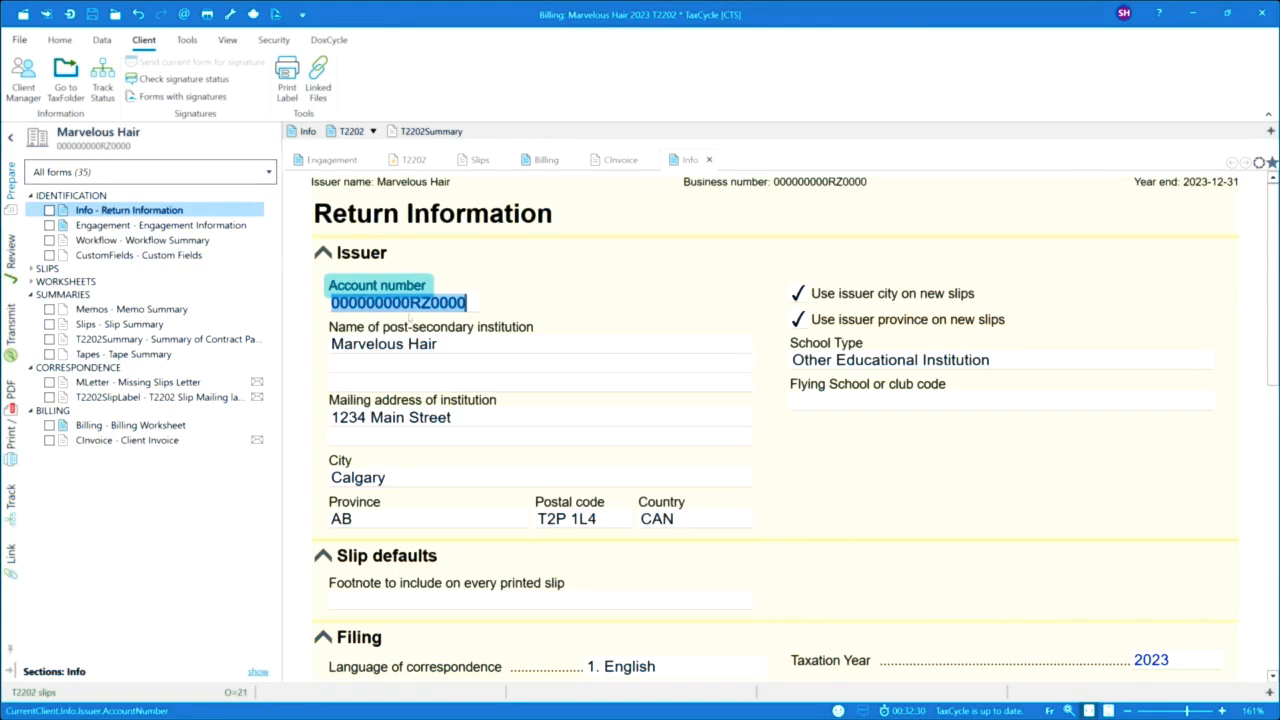
scroll(474, 450, "down", 3)
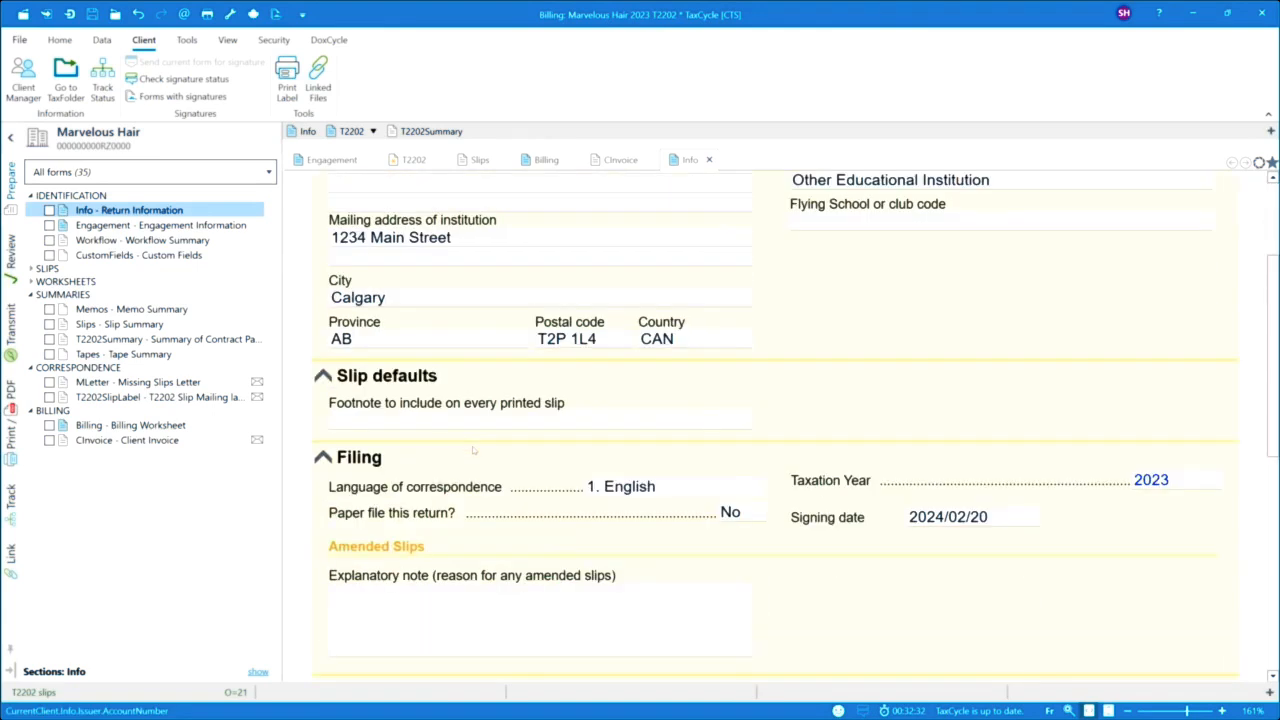
left_click(421, 612)
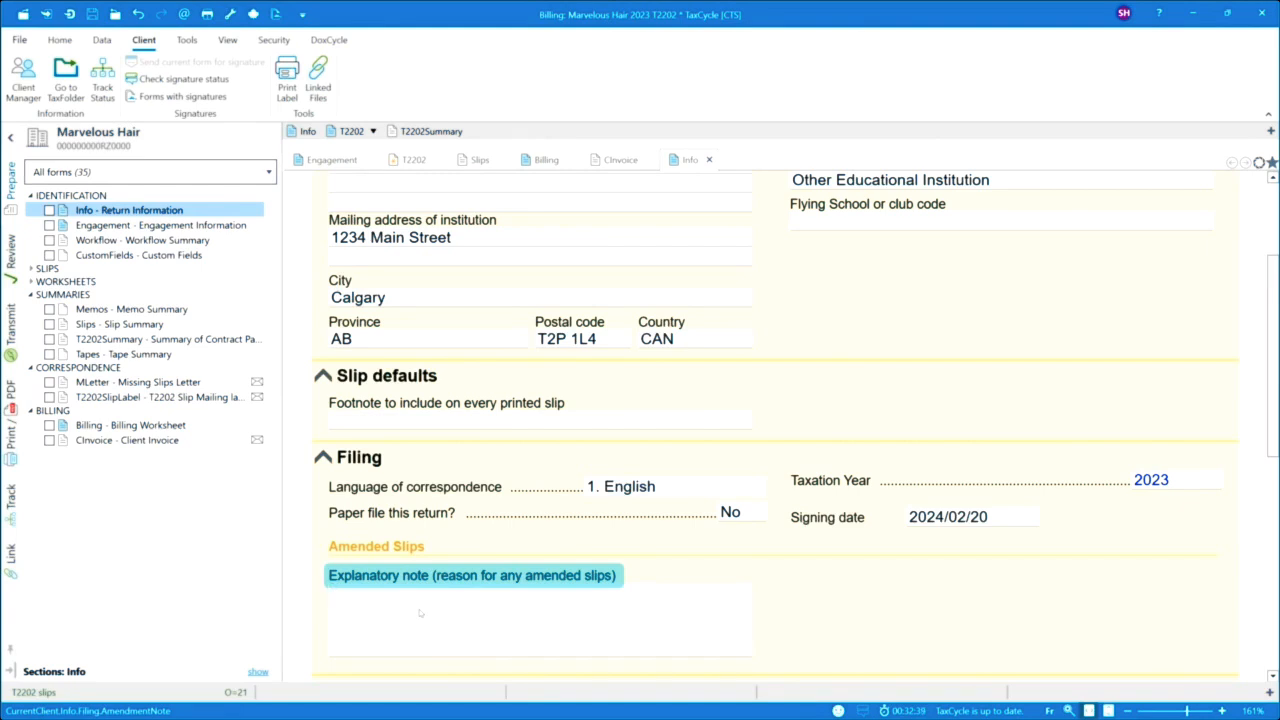
type("Missing Session")
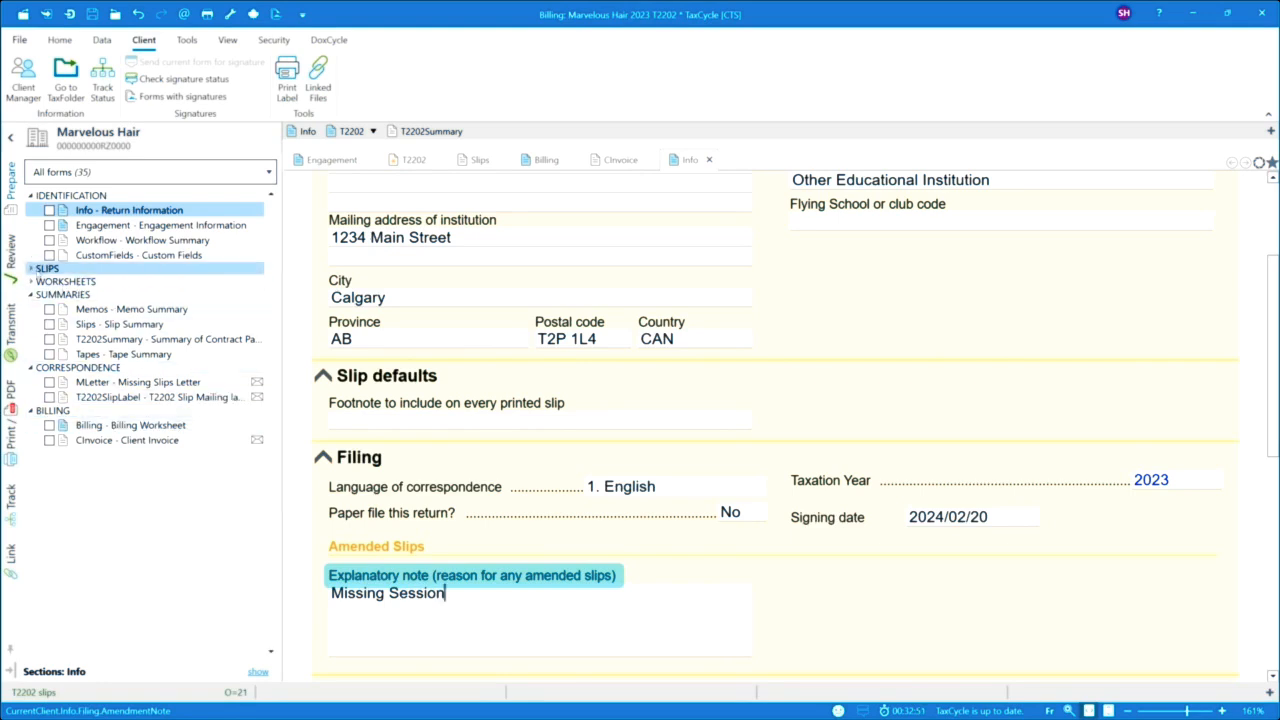
left_click(47, 268)
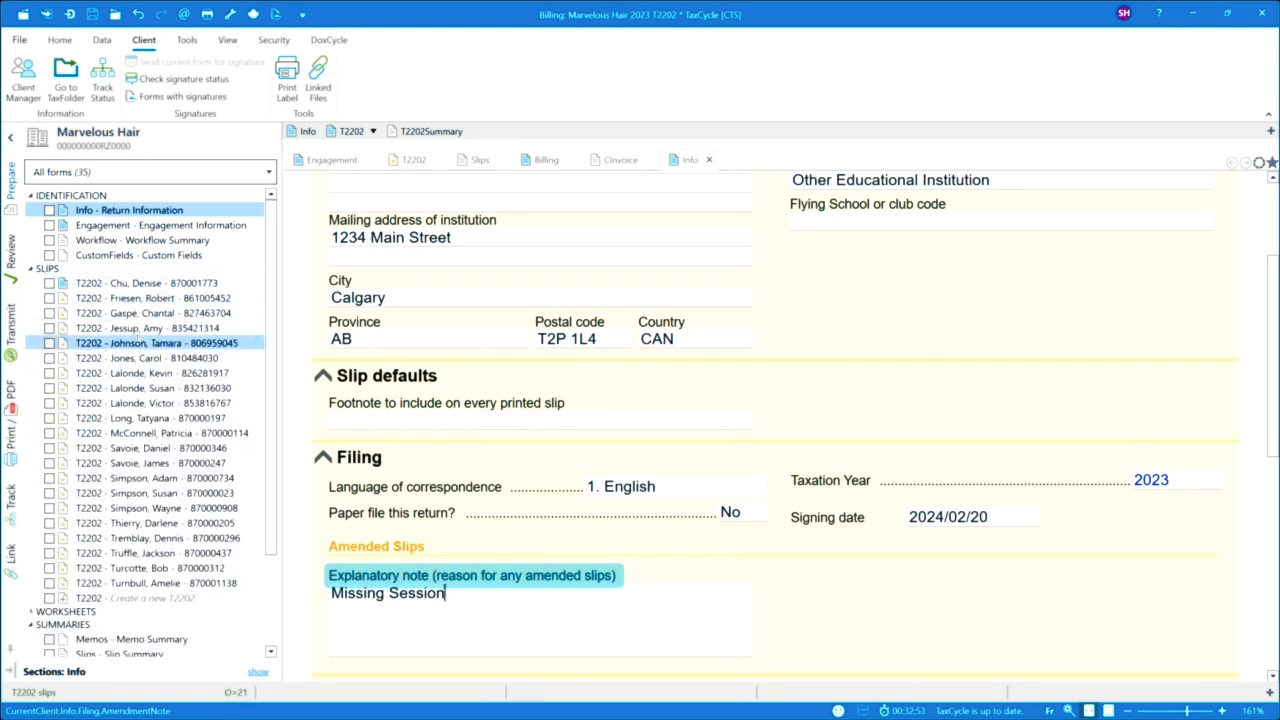
Step: Open the student's T2202 slip and change its type from Original to Amended
left_click(130, 358)
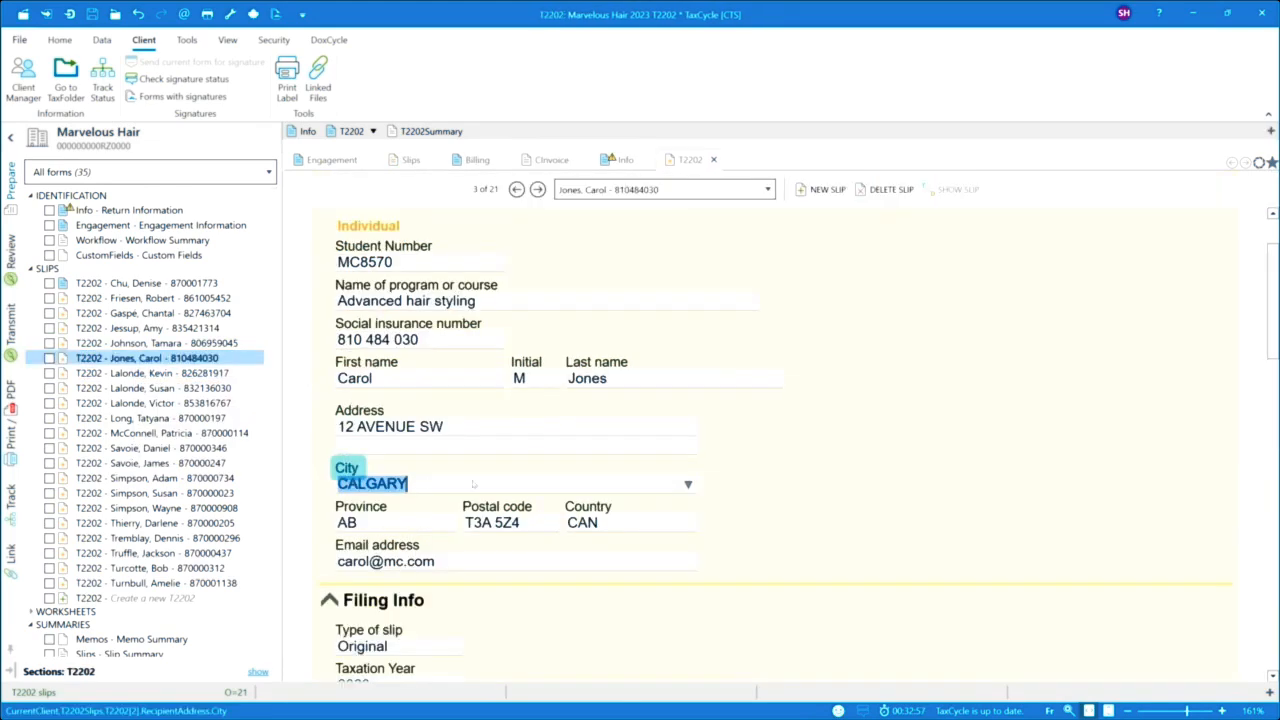
scroll(473, 484, "up", 1)
scroll(473, 484, "down", 3)
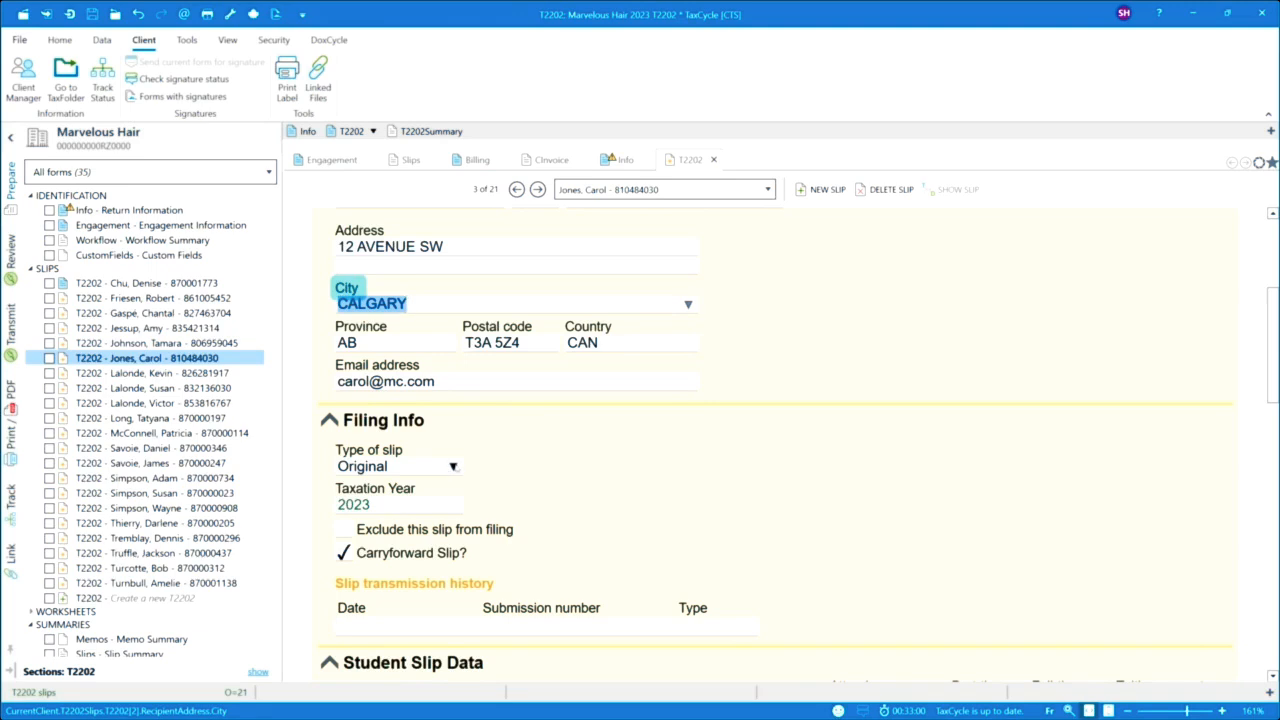
left_click(454, 466)
left_click(398, 514)
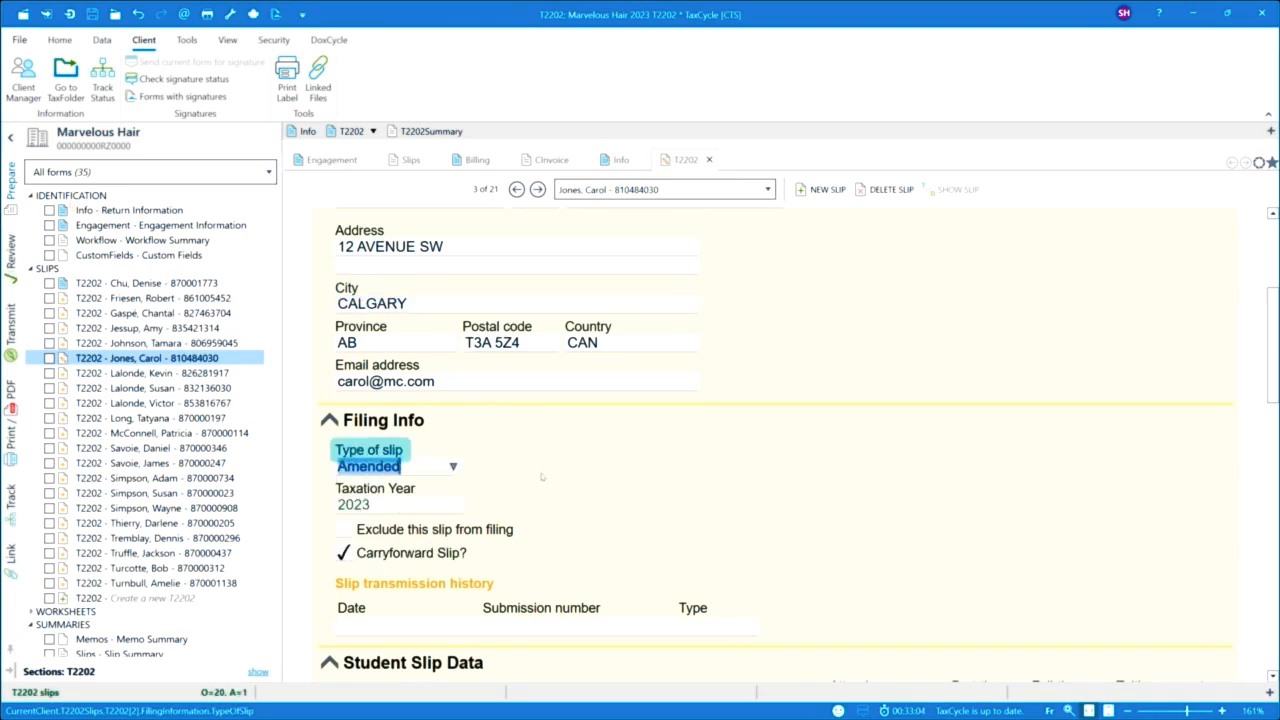
scroll(541, 477, "down", 2)
scroll(550, 480, "down", 2)
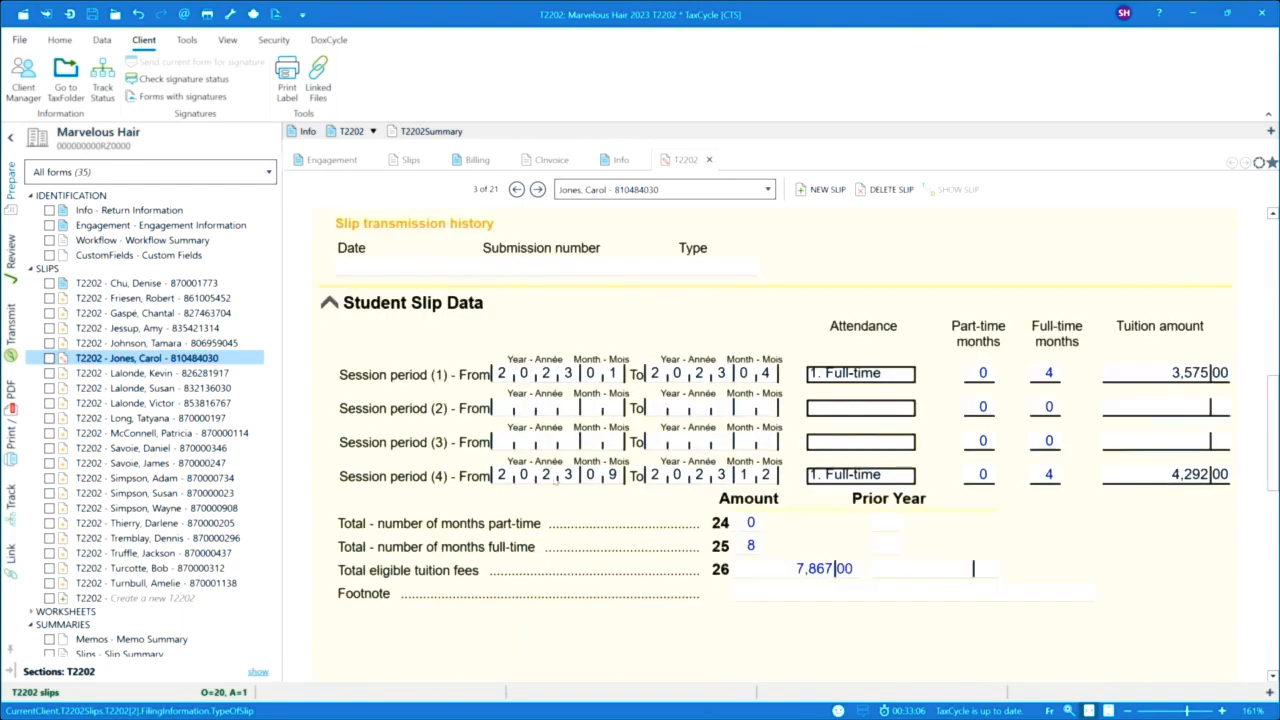
Step: Add session 3, 202307 to 202308, part-time, with 1250 tuition
left_click(531, 443)
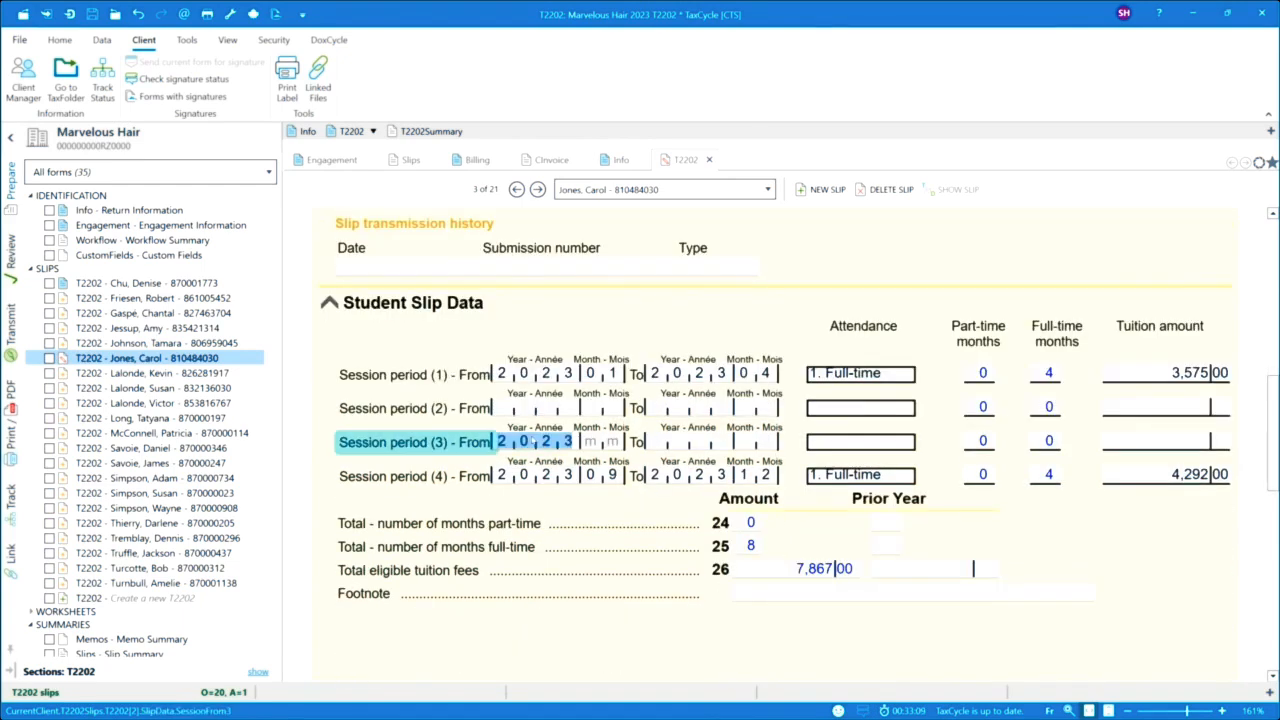
type("2023")
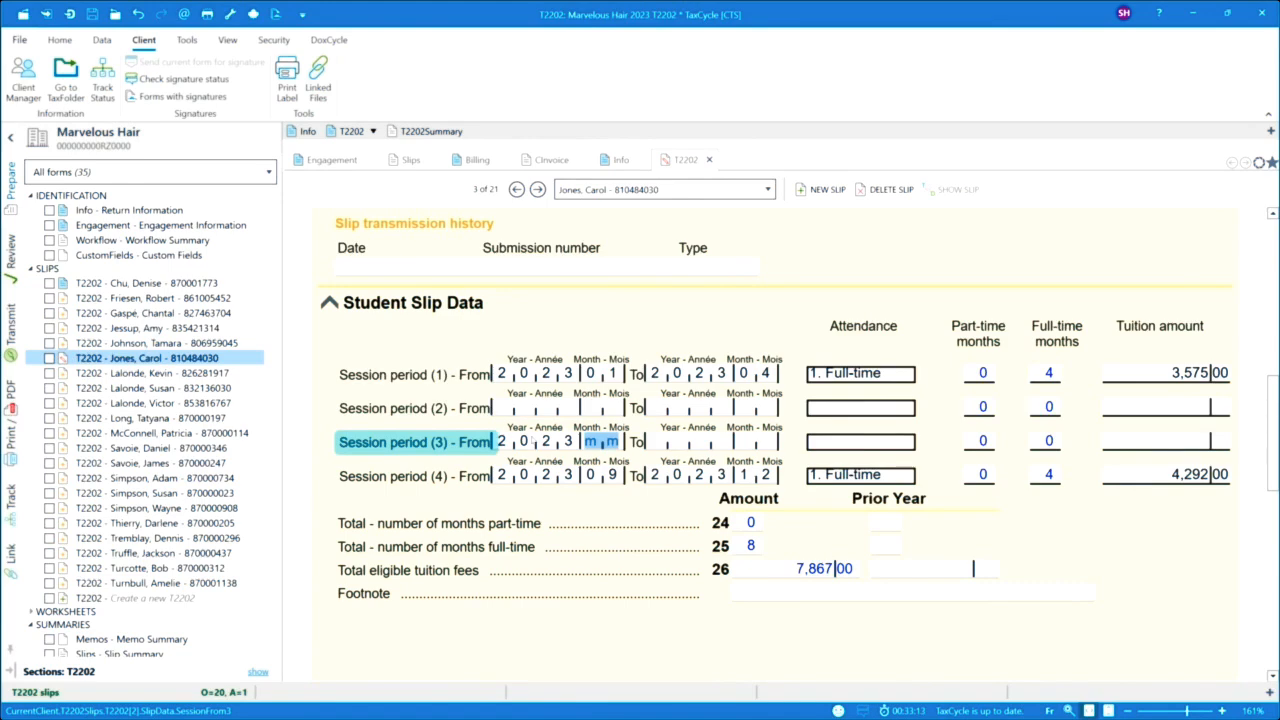
type("07")
key("Tab")
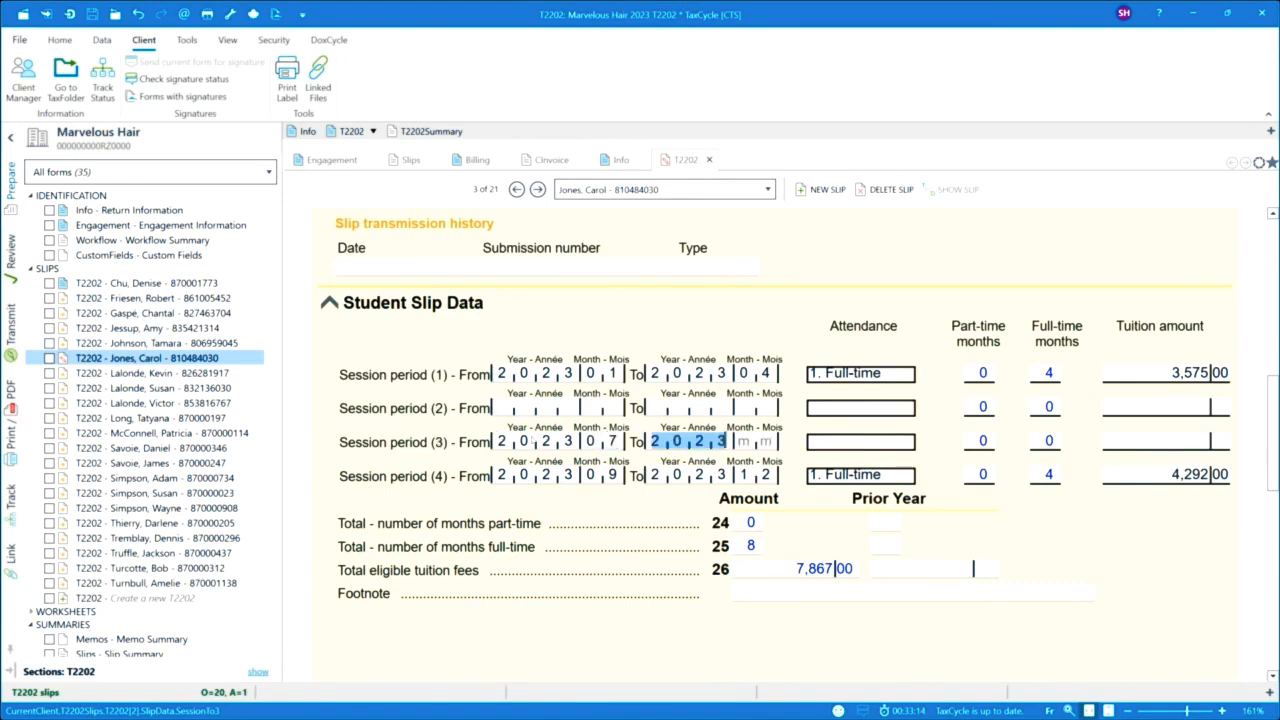
type("202308")
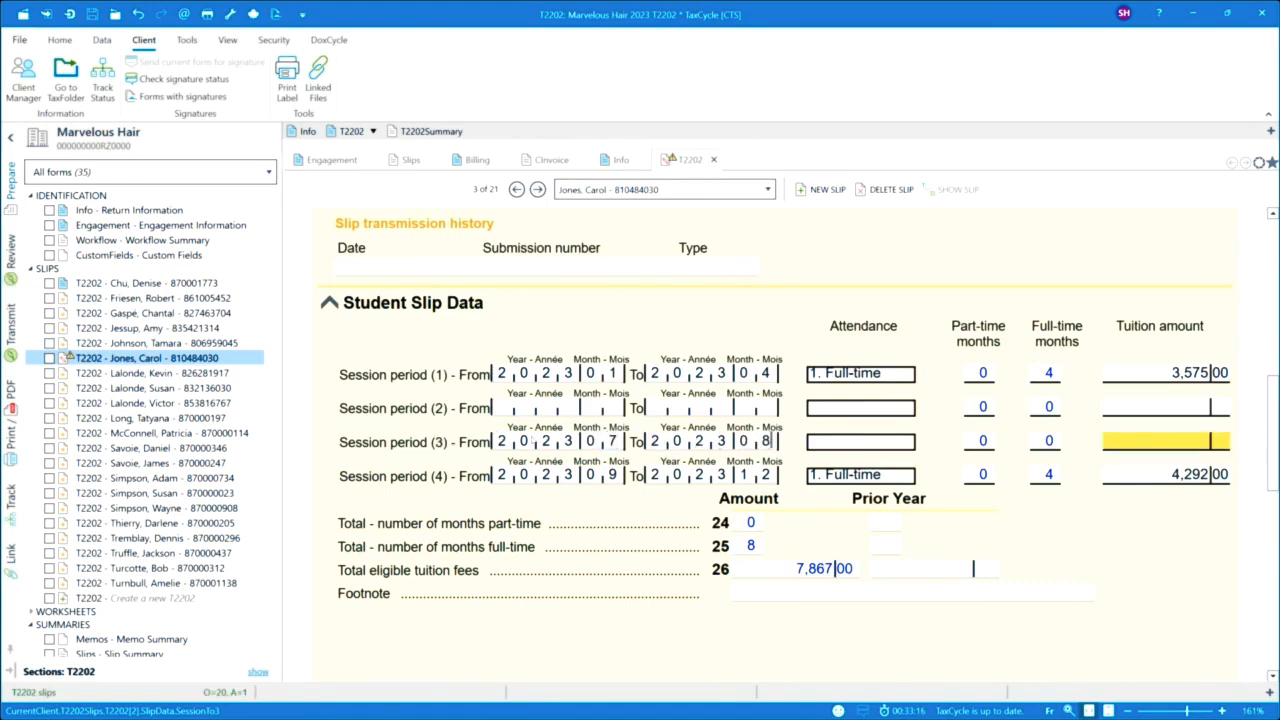
left_click(908, 443)
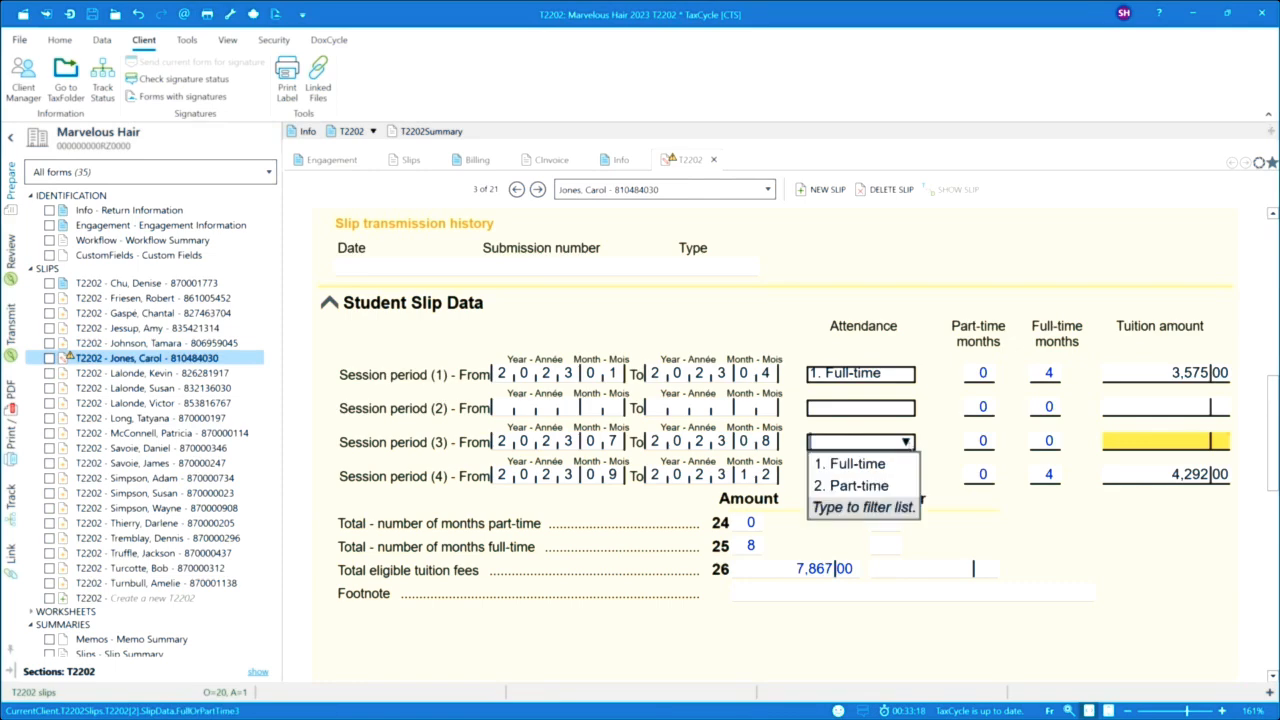
left_click(878, 486)
left_click(1151, 443)
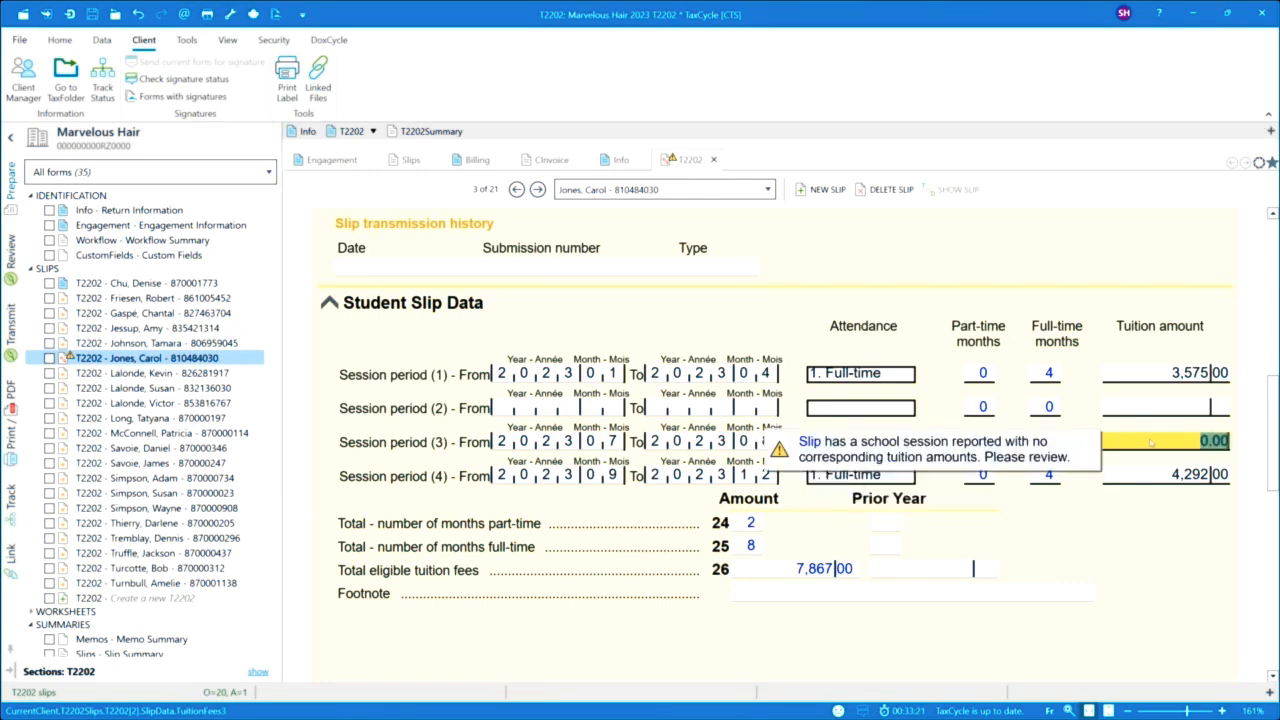
type("1250")
left_click(1122, 412)
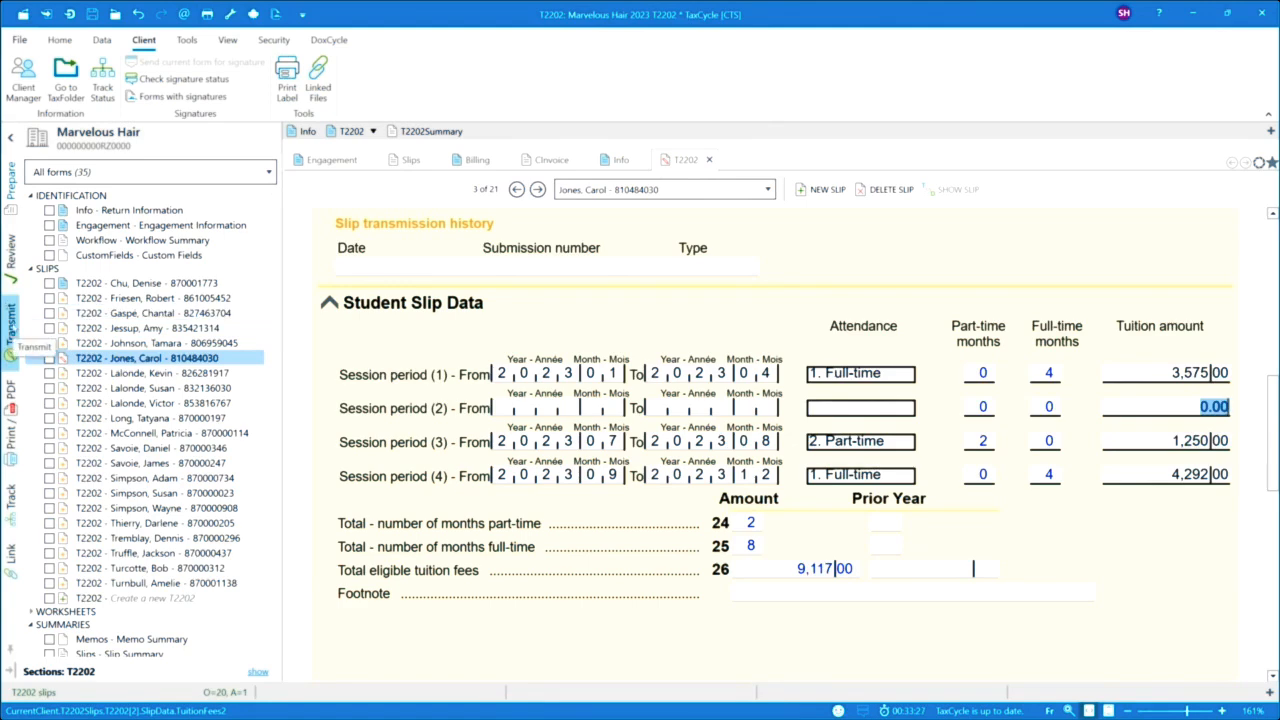
Step: Dismiss the previous T2202 Internet results, leaving 20 original and 1 amended slip to transmit
left_click(11, 335)
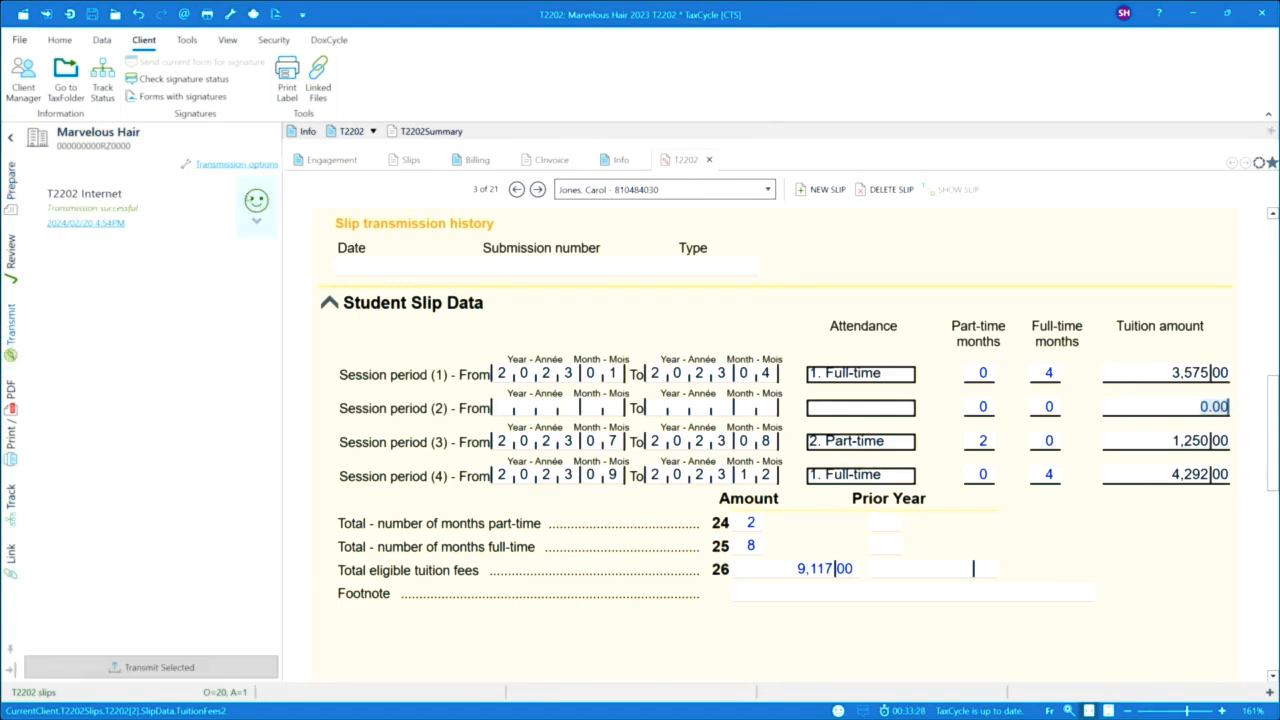
left_click(256, 220)
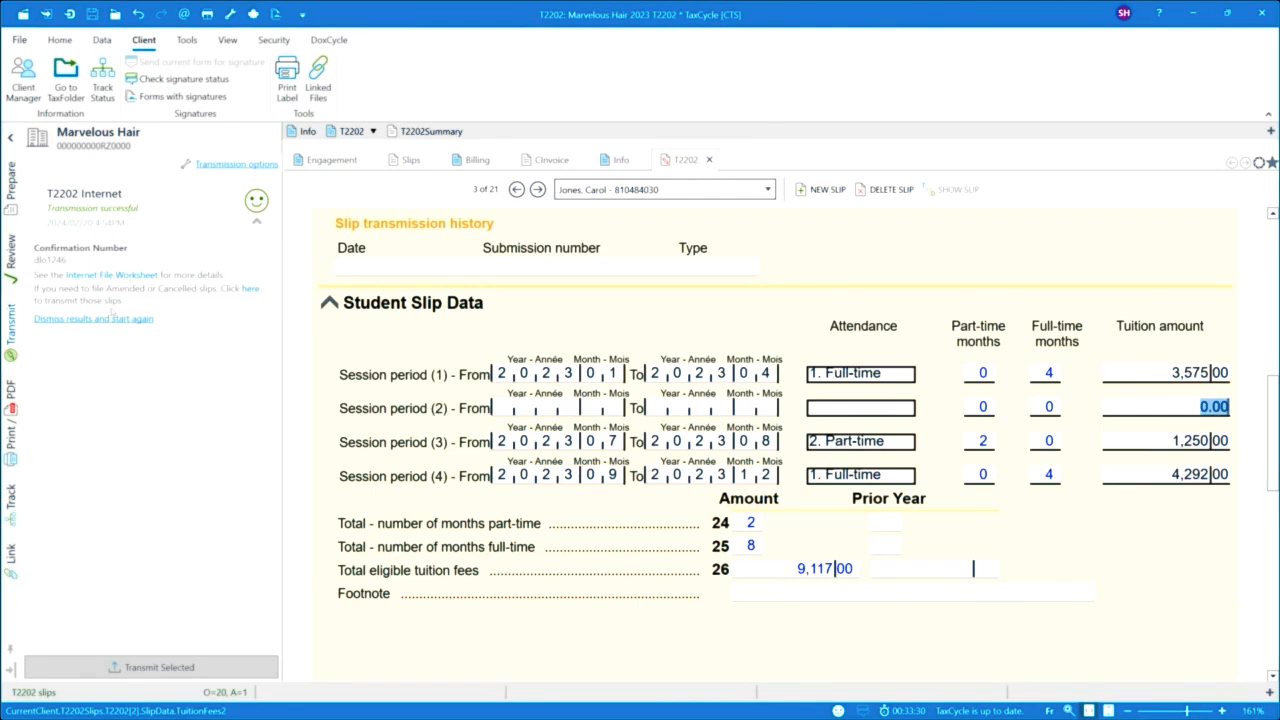
left_click(100, 320)
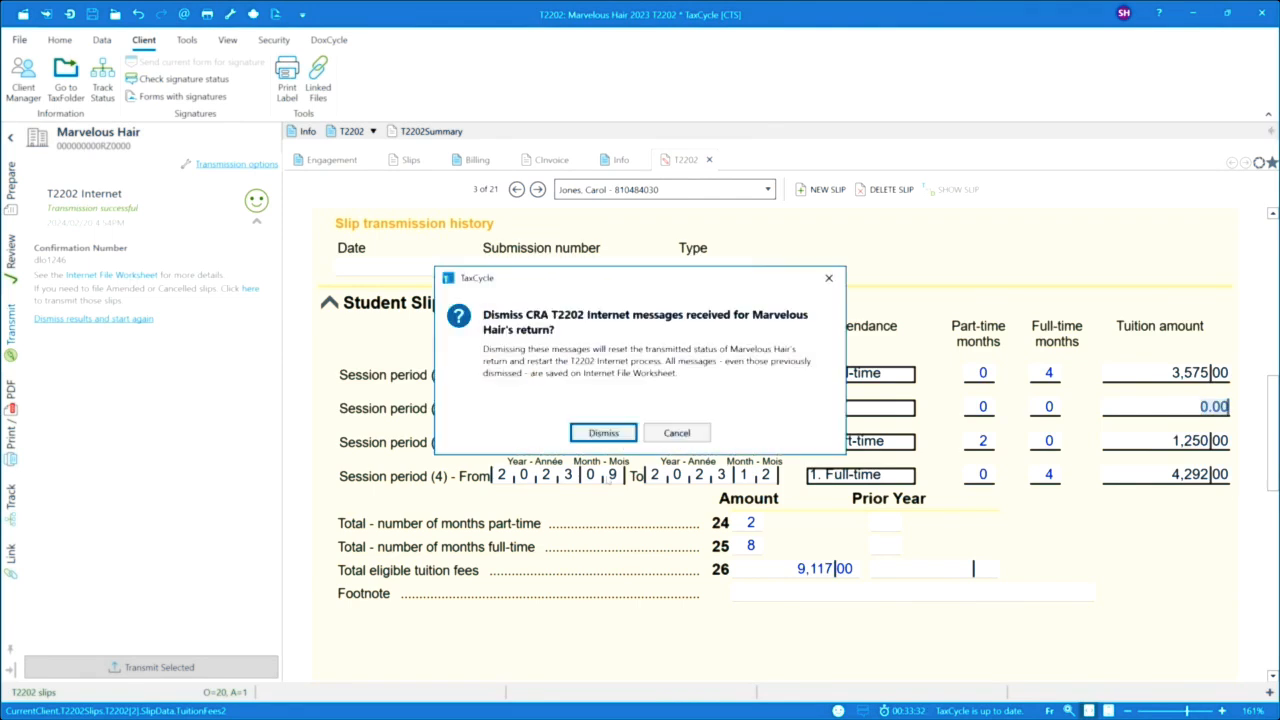
left_click(598, 431)
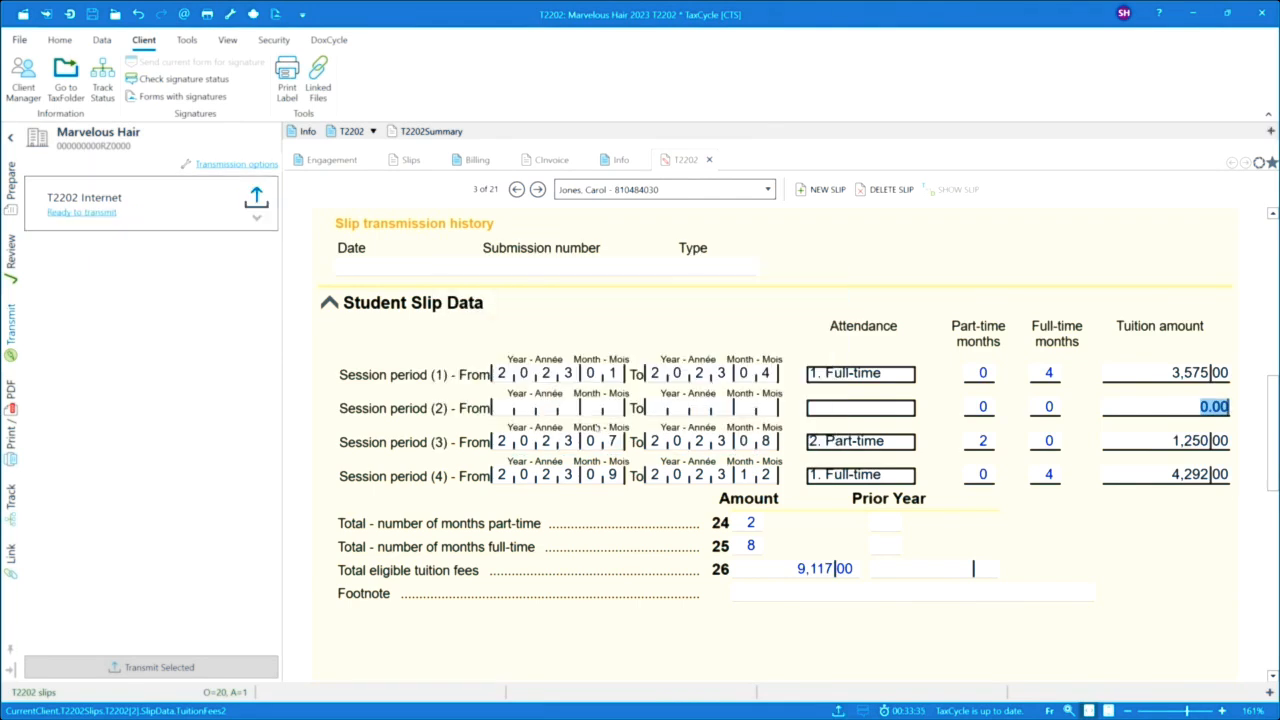
left_click(256, 217)
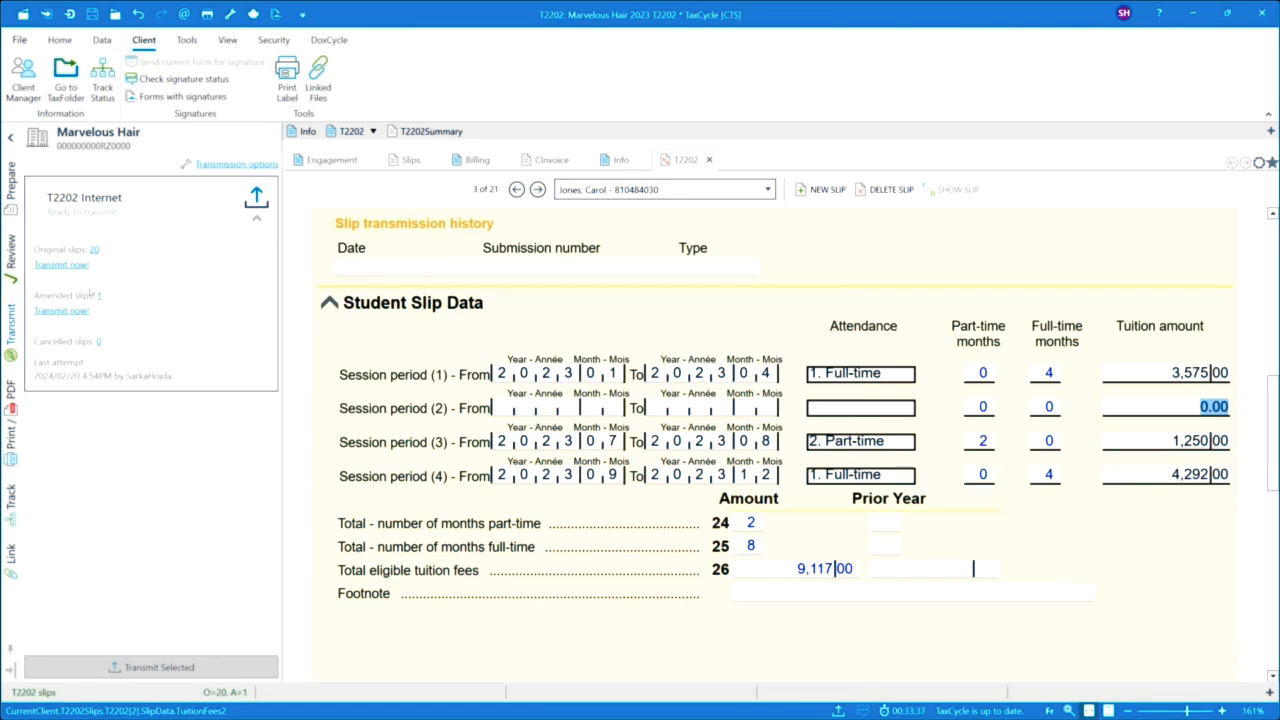